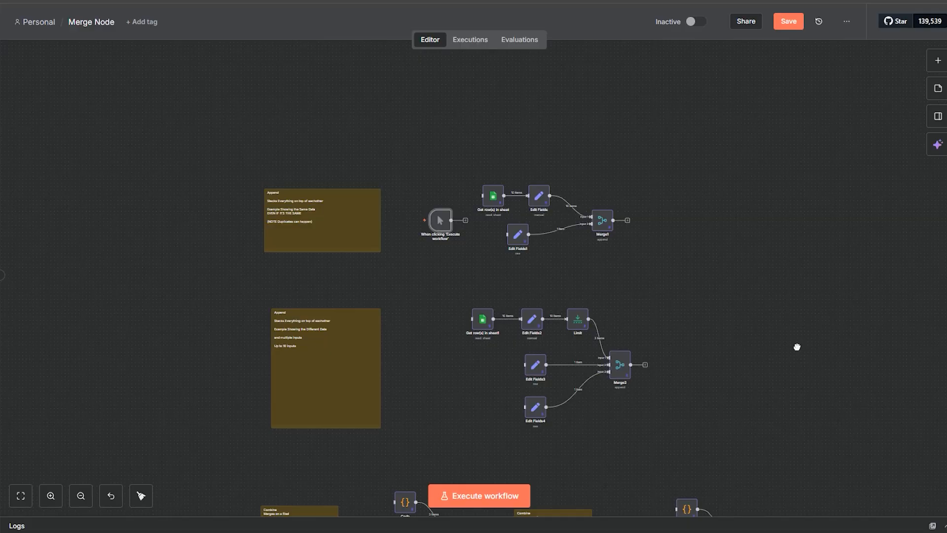
# Step: Look over all the merge examples in the workflow, from Append through SQL Query, and return to the Append examples
pyautogui.moveTo(797, 346); pyautogui.dragTo(631, 249)
pyautogui.moveTo(576, 303); pyautogui.dragTo(628, 119)
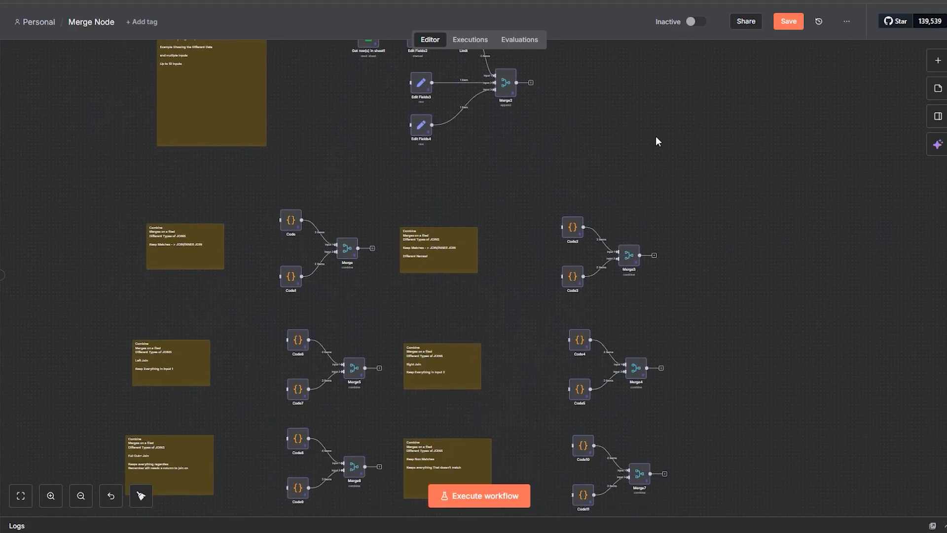
pyautogui.scroll(-10, 774, 356)
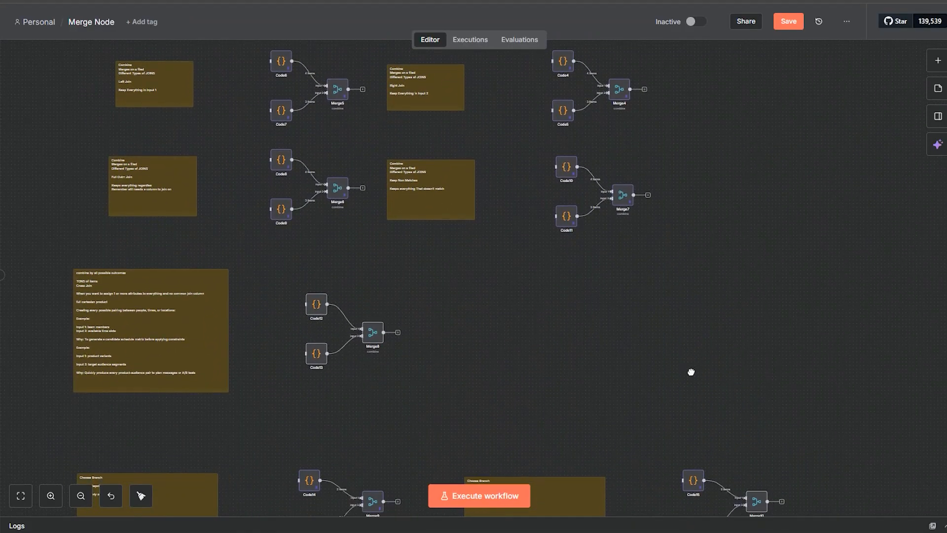
pyautogui.scroll(-8, 690, 372)
pyautogui.moveTo(625, 465); pyautogui.dragTo(613, 275)
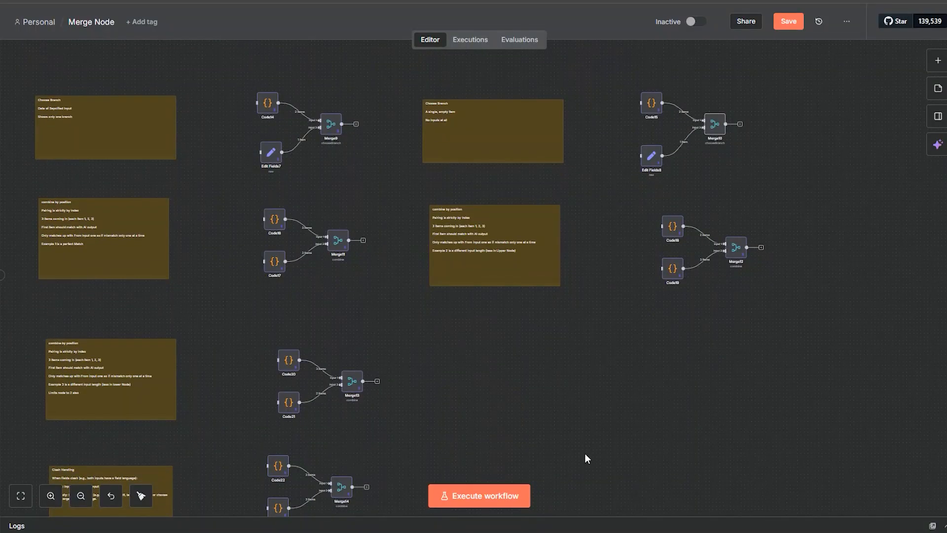
pyautogui.moveTo(586, 454); pyautogui.dragTo(592, 274)
pyautogui.moveTo(606, 378); pyautogui.dragTo(633, 237)
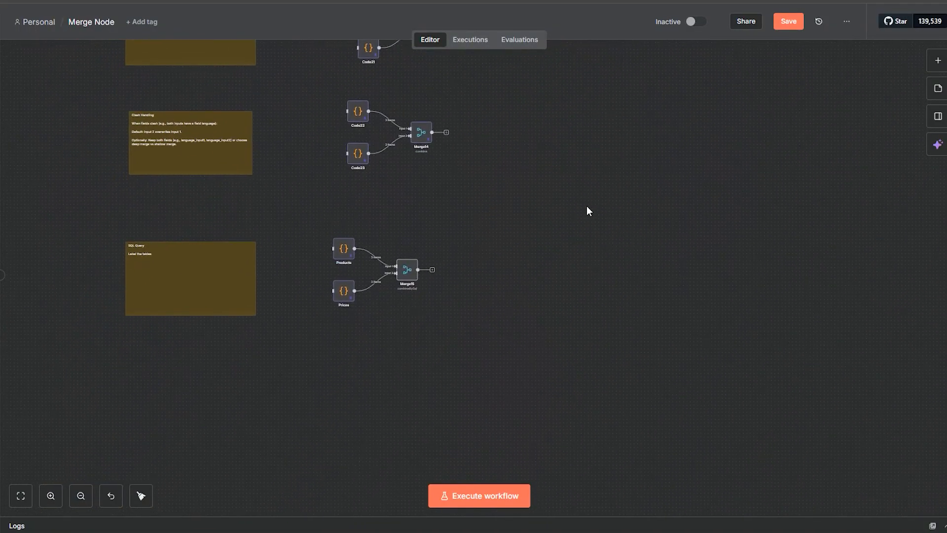
pyautogui.scroll(10, 587, 211)
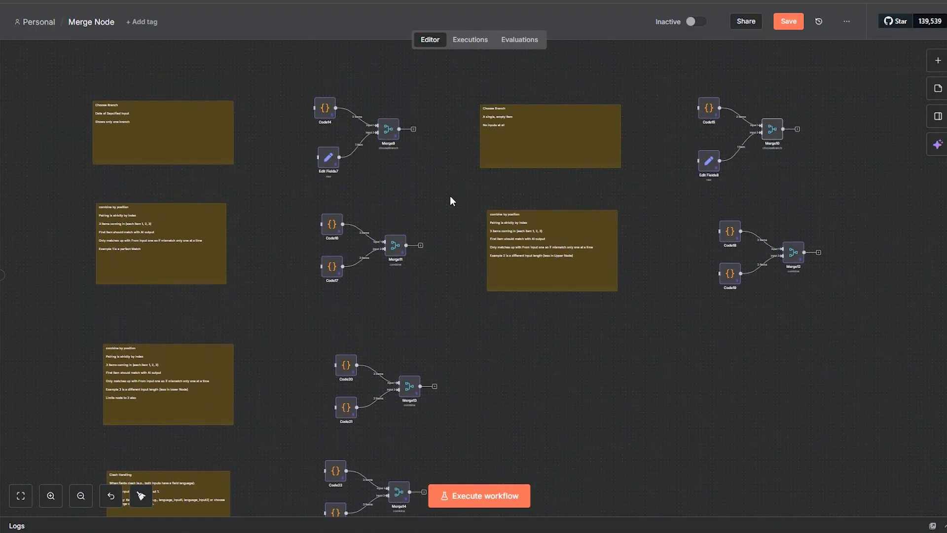
pyautogui.scroll(15, 450, 196)
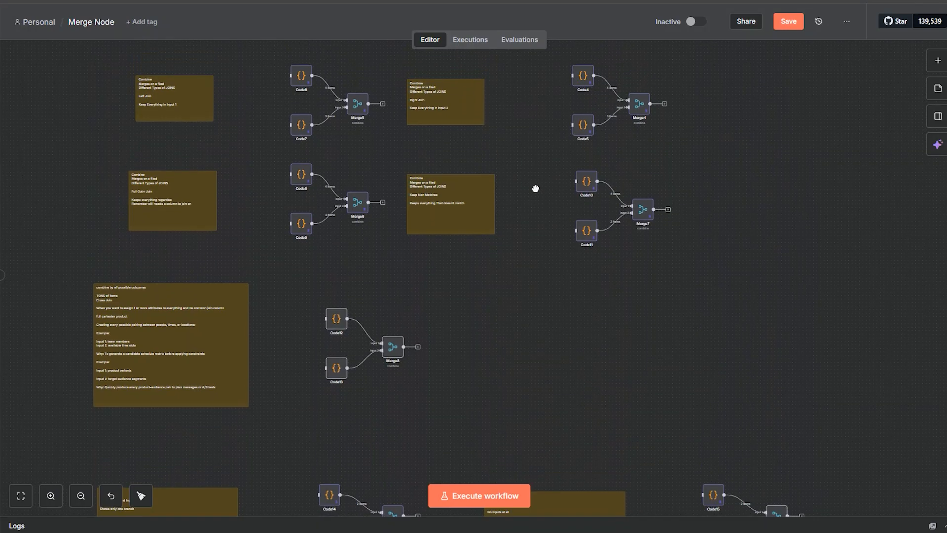
pyautogui.scroll(14, 536, 188)
pyautogui.moveTo(623, 177); pyautogui.dragTo(600, 364)
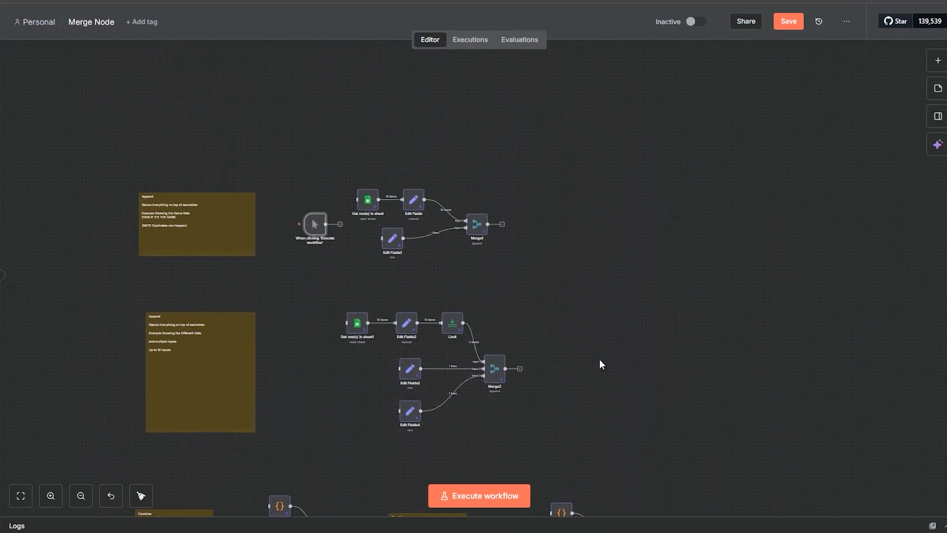
pyautogui.moveTo(530, 265); pyautogui.dragTo(590, 287)
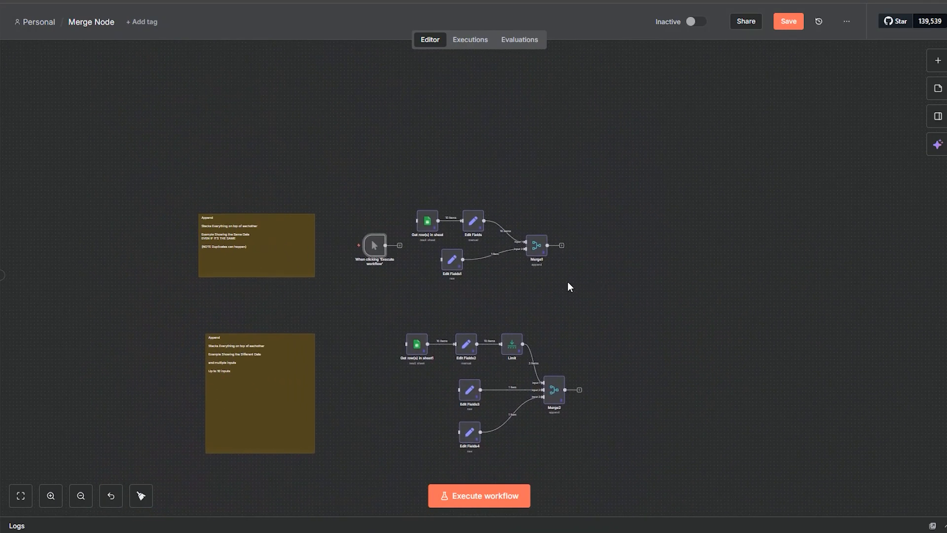
# Step: Read the Append sticky note beside the first example, opening its text and closing it without edits
pyautogui.click(50, 497)
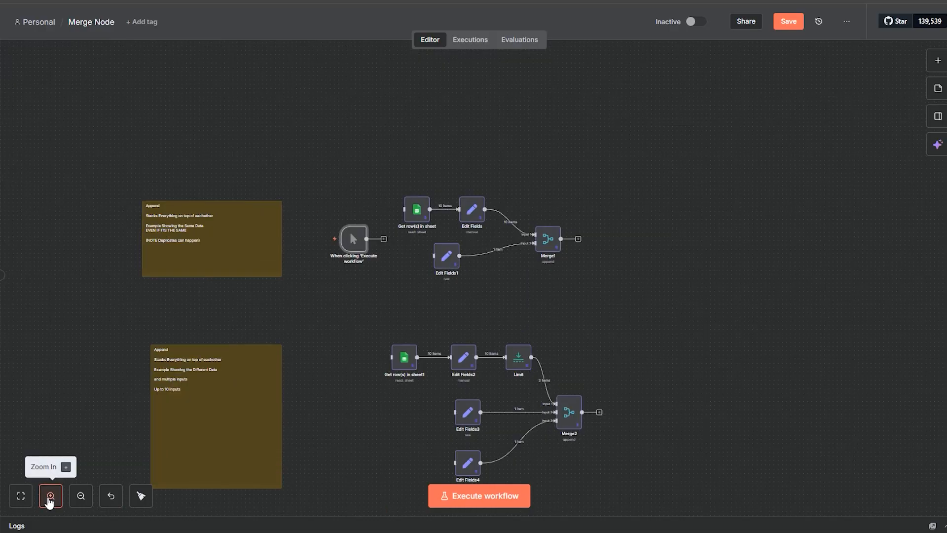
pyautogui.click(50, 496)
pyautogui.click(50, 496)
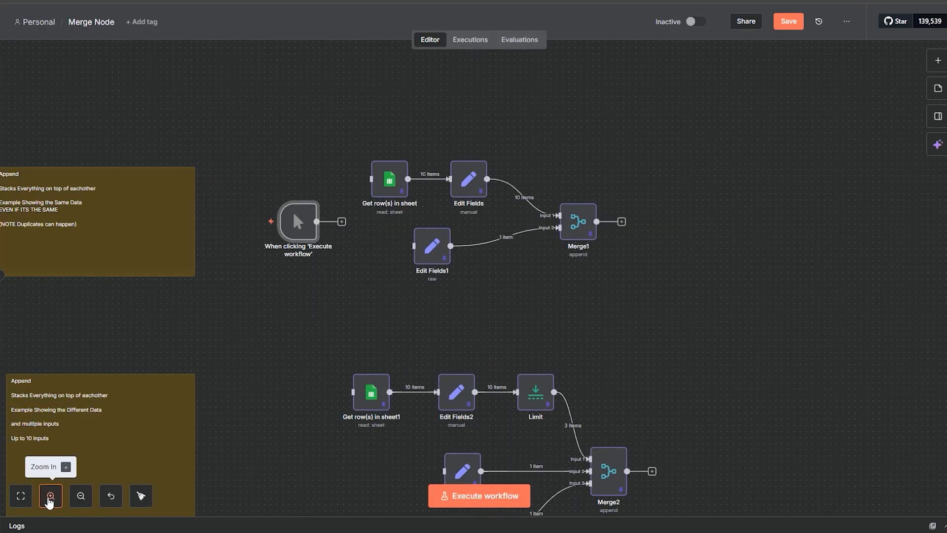
pyautogui.click(50, 496)
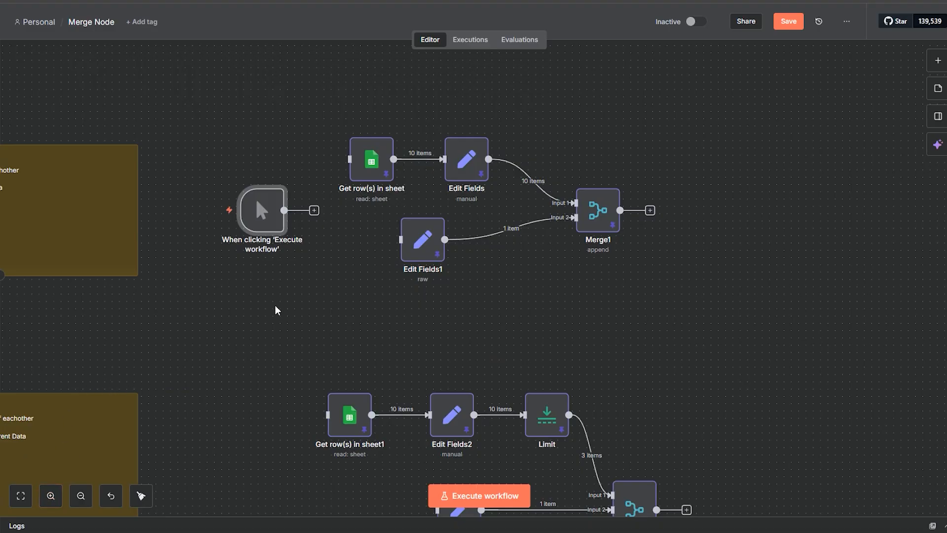
pyautogui.moveTo(275, 309); pyautogui.dragTo(468, 313)
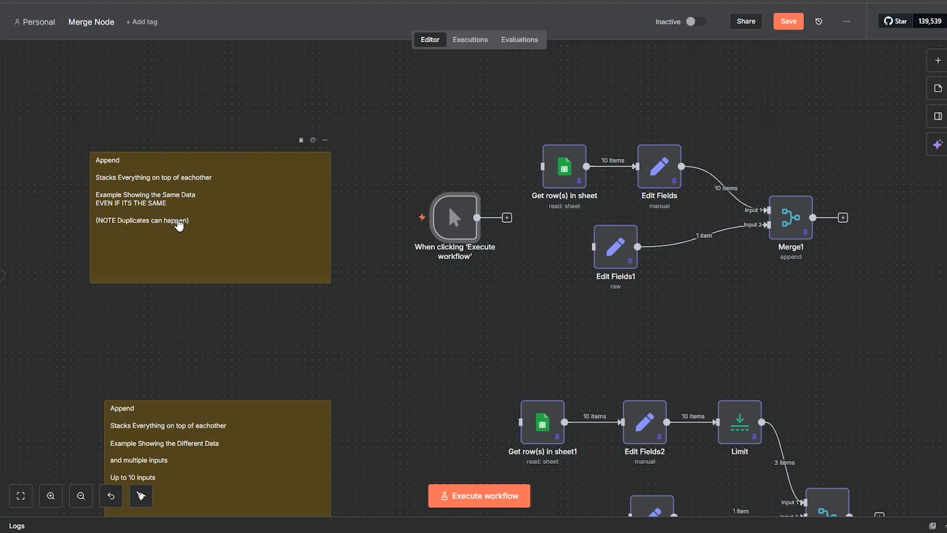
pyautogui.click(181, 224)
pyautogui.doubleClick(181, 224)
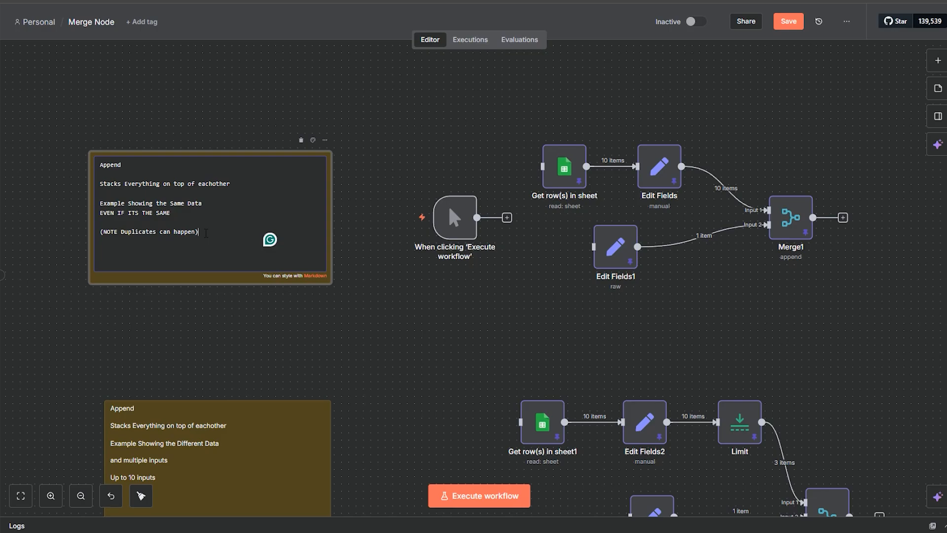
pyautogui.moveTo(206, 233); pyautogui.dragTo(97, 168)
pyautogui.click(187, 231)
pyautogui.click(680, 302)
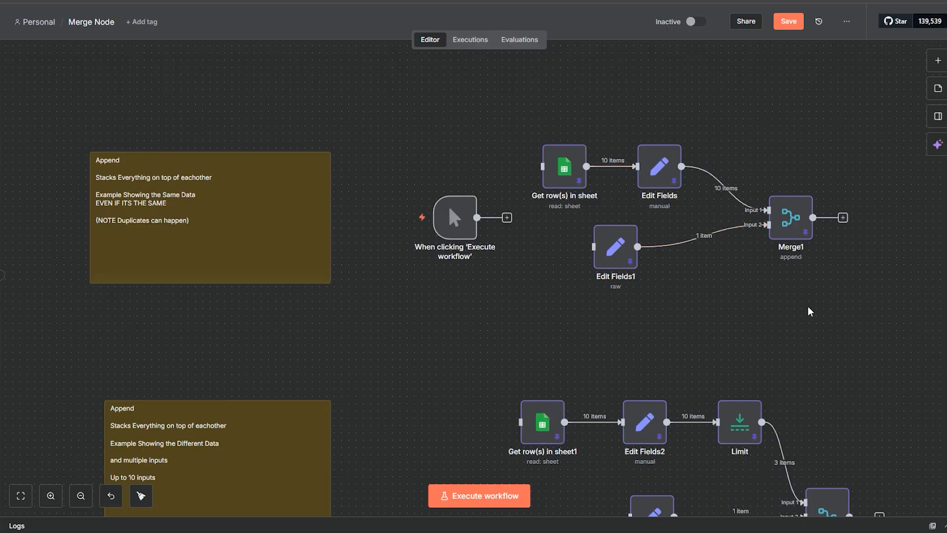
# Step: Search the node library for the Merge node using "merg"
pyautogui.moveTo(852, 387); pyautogui.dragTo(747, 364)
pyautogui.scroll(2, 671, 298)
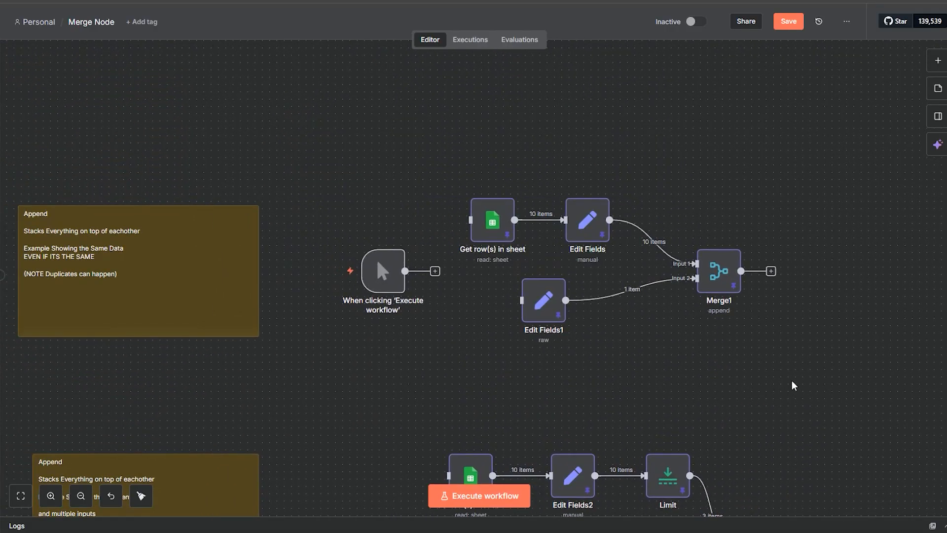
pyautogui.moveTo(794, 385); pyautogui.dragTo(810, 304)
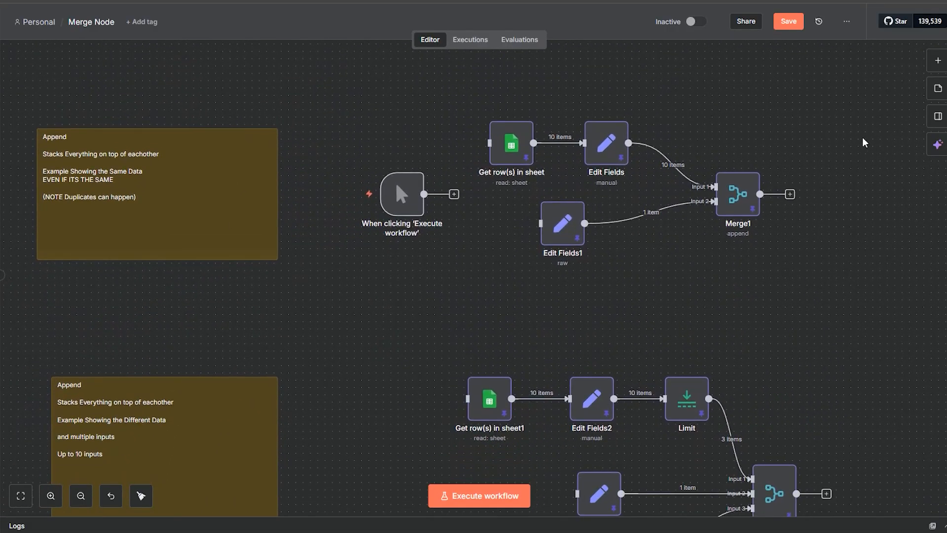
pyautogui.click(938, 60)
pyautogui.write('me')
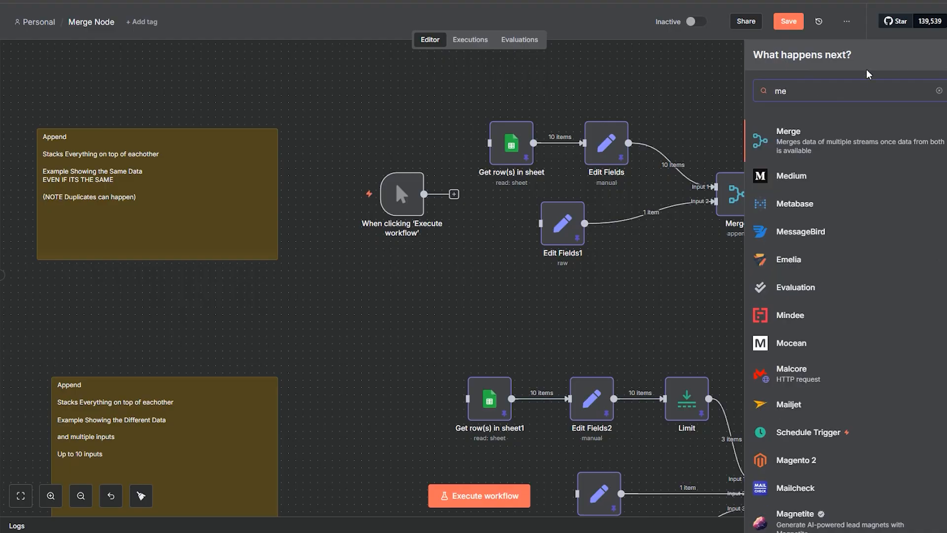
pyautogui.write('rg')
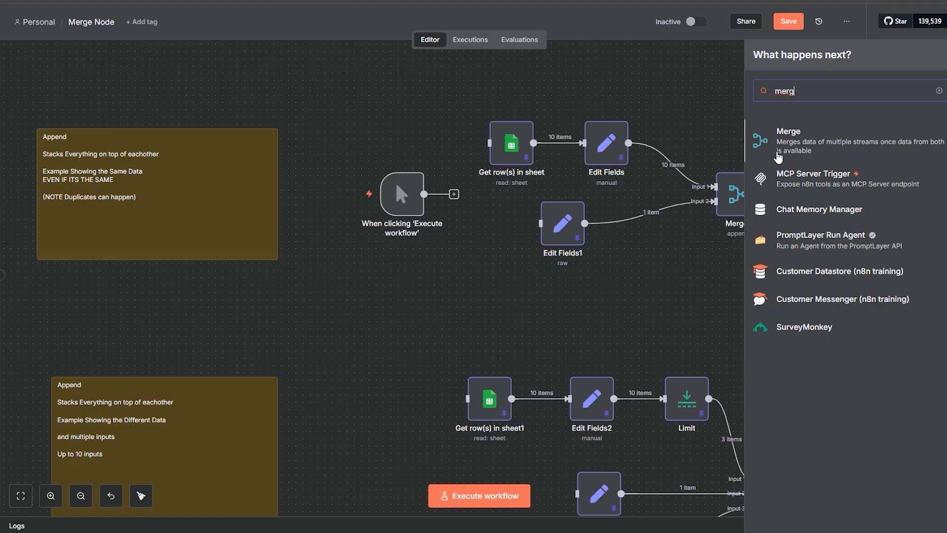
pyautogui.click(783, 143)
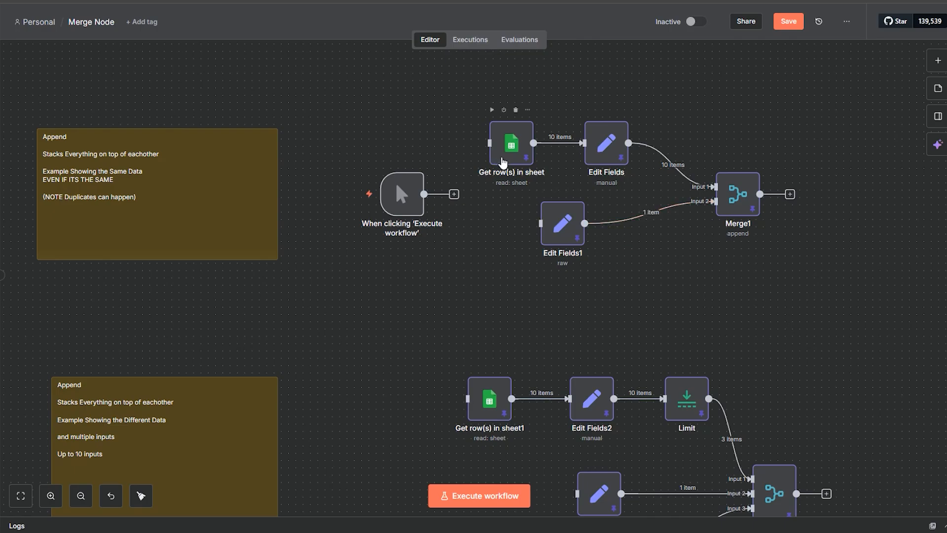
# Step: Look up the Google Sheets and Edit Fields (Set) nodes in the node library with "sheet" and "edit"
pyautogui.click(663, 158)
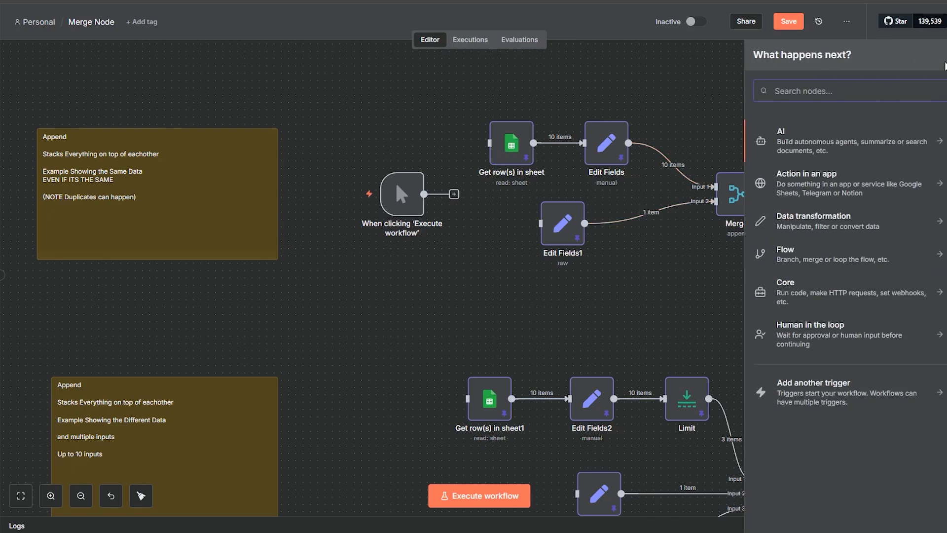
pyautogui.write('sheet')
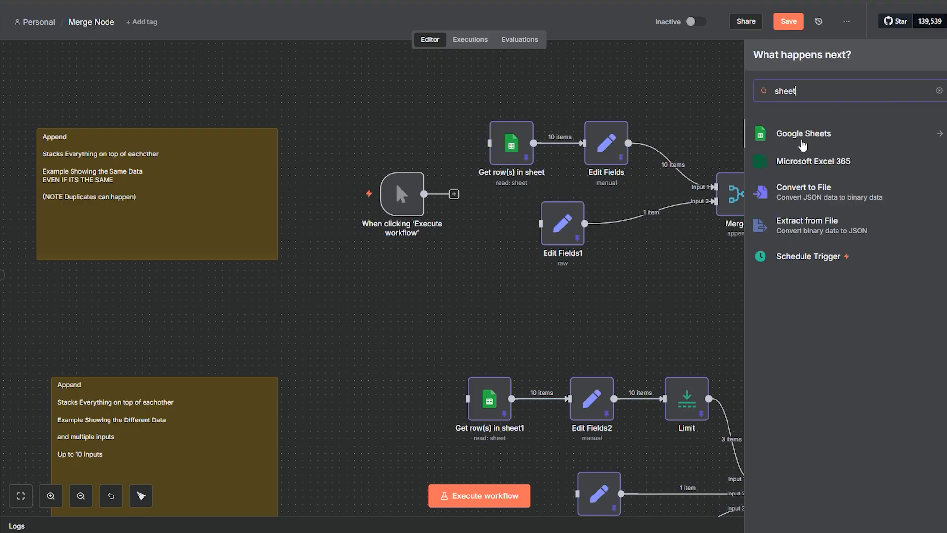
pyautogui.click(673, 291)
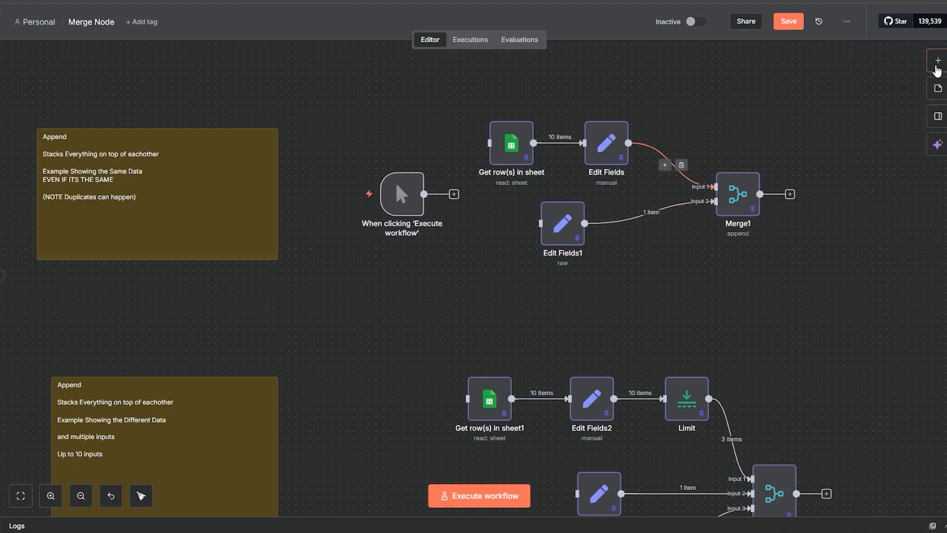
pyautogui.click(938, 61)
pyautogui.write('edit')
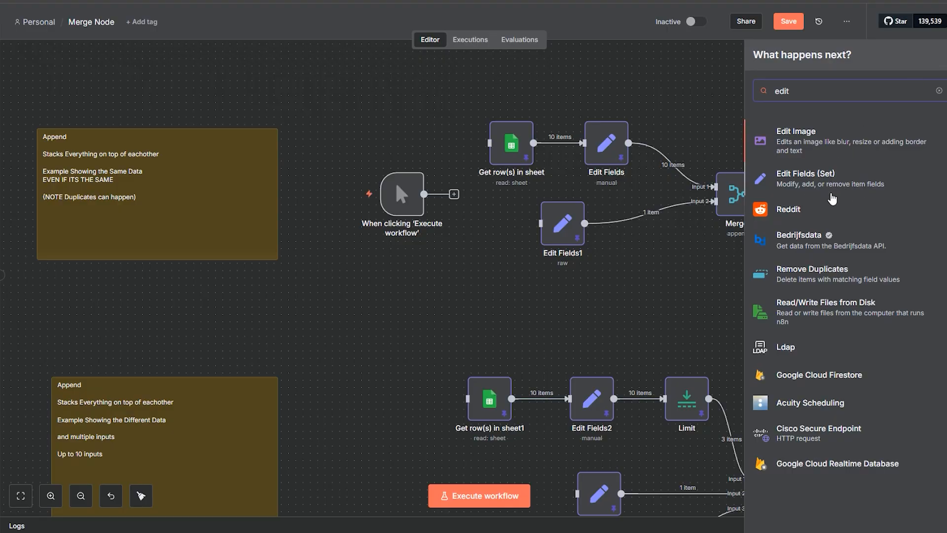
pyautogui.click(668, 324)
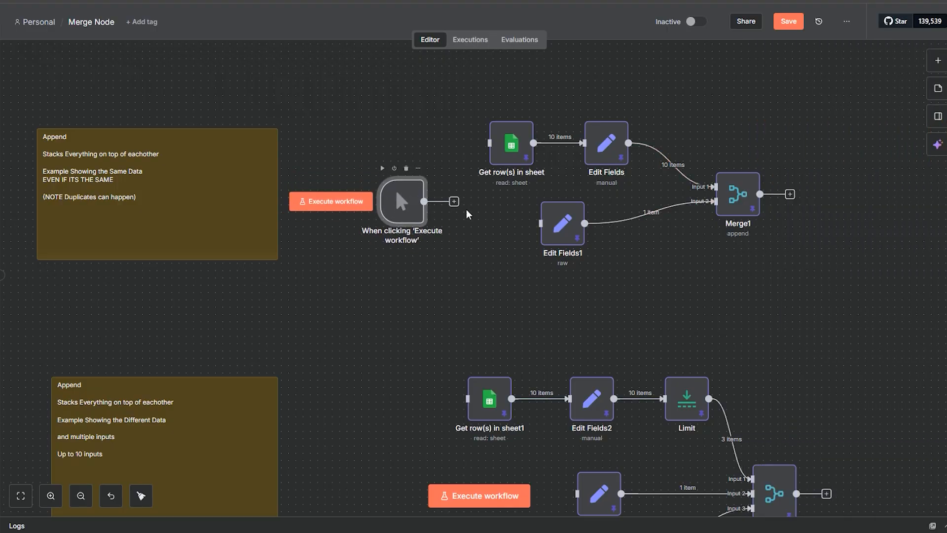
# Step: Search the node library for the Manual Trigger using "manu", and close the library without adding it
pyautogui.click(938, 60)
pyautogui.write('m')
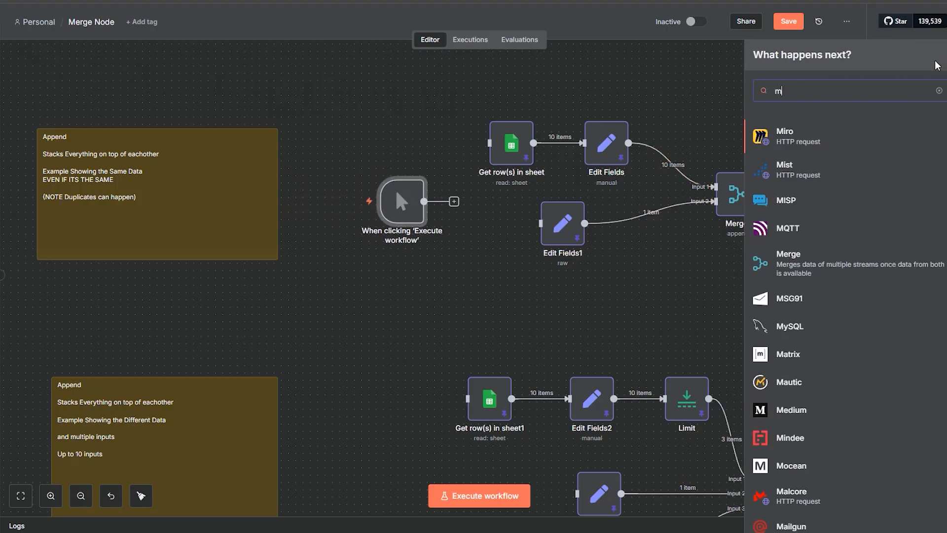
pyautogui.write('anu')
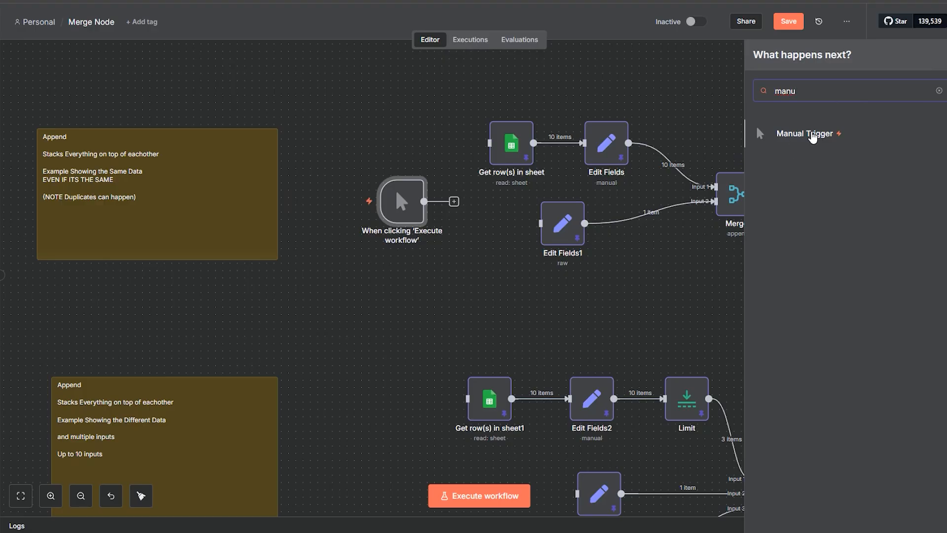
pyautogui.click(646, 269)
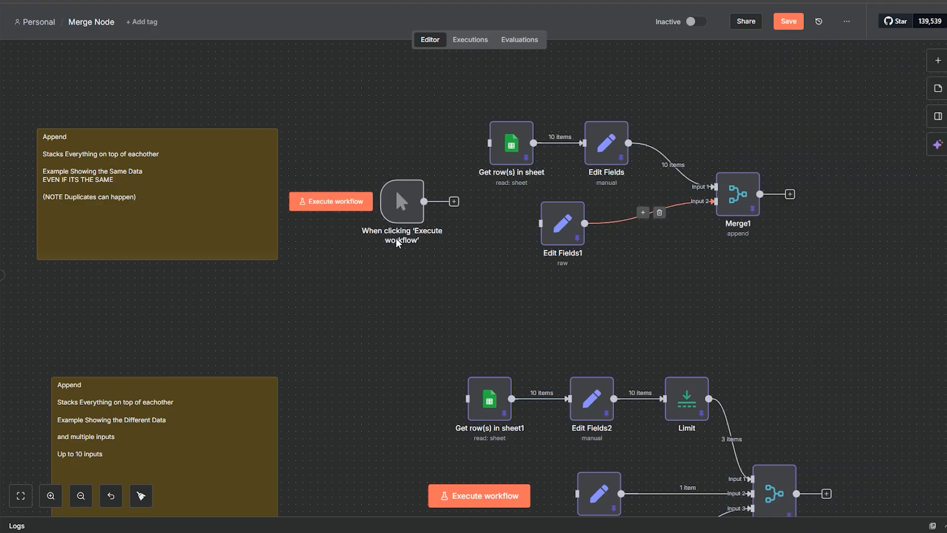
# Step: Reposition the manual trigger beside the first Append example and connect it to both Get row(s) in sheet and Edit Fields1
pyautogui.moveTo(401, 207)
pyautogui.mouseDown()
pyautogui.moveTo(371, 413)
pyautogui.moveTo(421, 218)
pyautogui.moveTo(409, 200)
pyautogui.mouseUp()
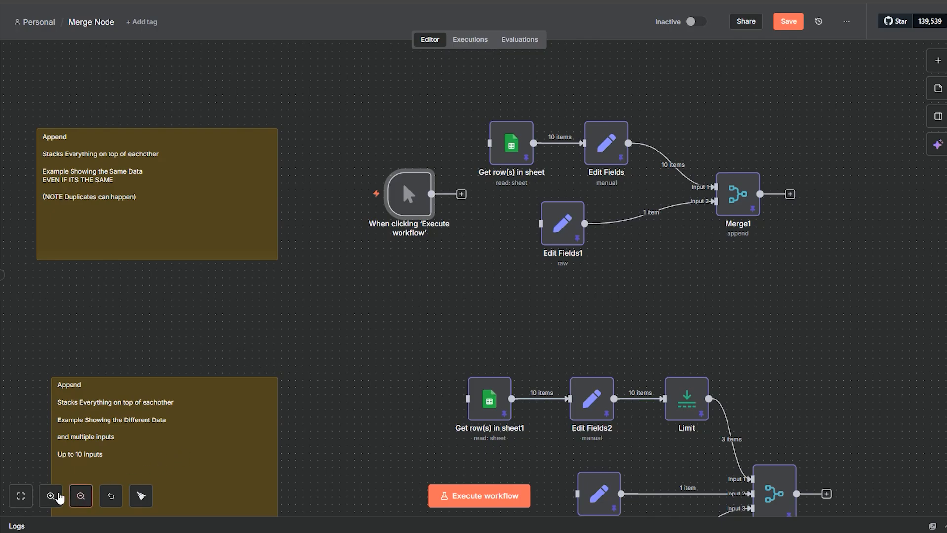
pyautogui.click(55, 496)
pyautogui.click(58, 497)
pyautogui.moveTo(712, 324); pyautogui.dragTo(652, 444)
pyautogui.moveTo(411, 395); pyautogui.dragTo(410, 345)
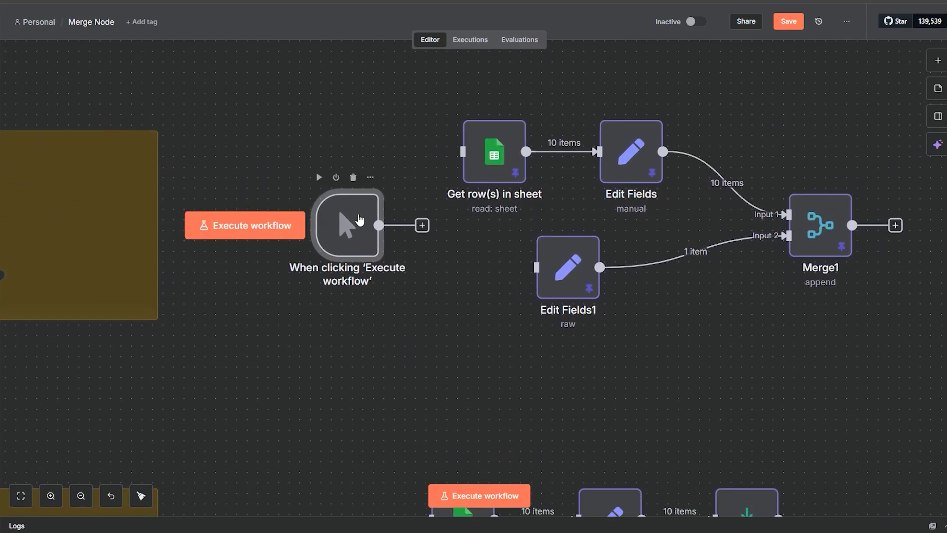
pyautogui.moveTo(358, 221); pyautogui.dragTo(326, 200)
pyautogui.moveTo(405, 196); pyautogui.dragTo(439, 184)
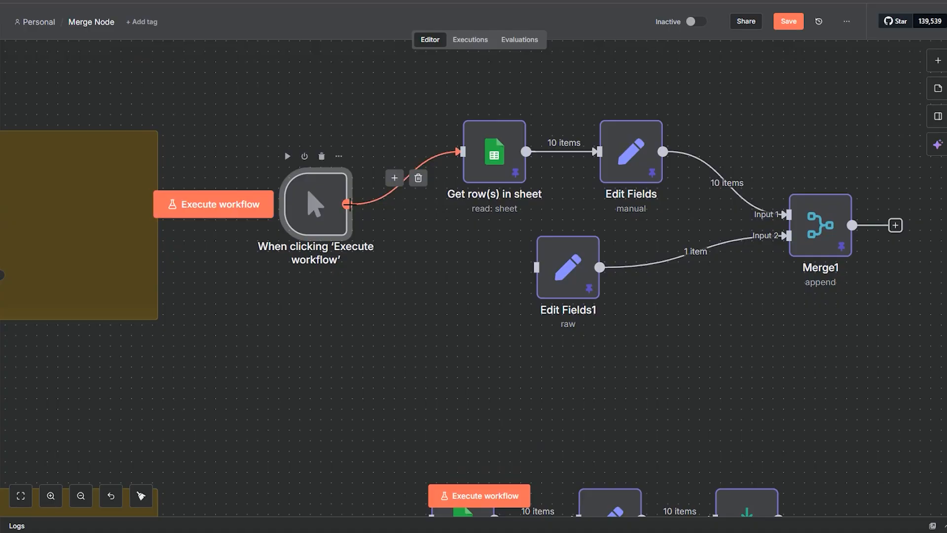
pyautogui.moveTo(545, 268); pyautogui.dragTo(347, 204)
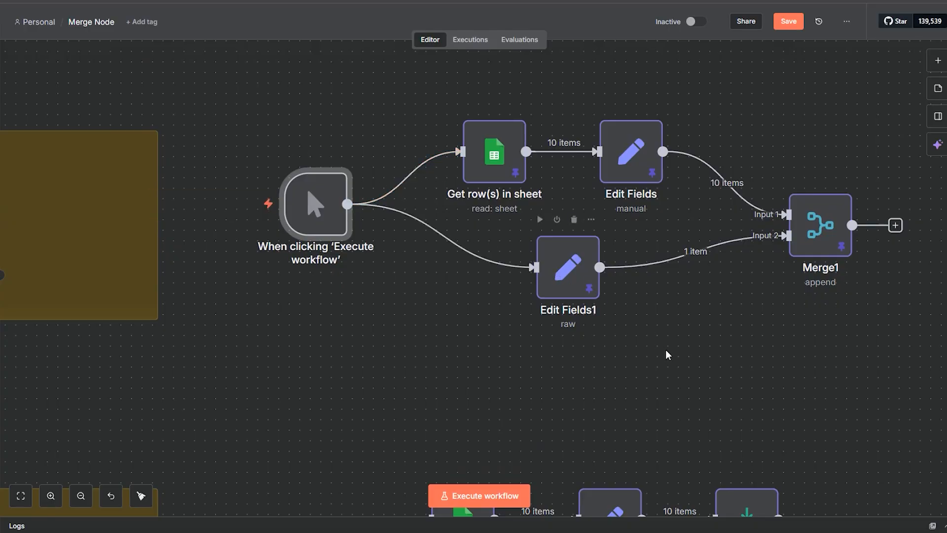
# Step: Open the Get row(s) in sheet node and examine the band records in its JSON output, then in Table view
pyautogui.doubleClick(479, 173)
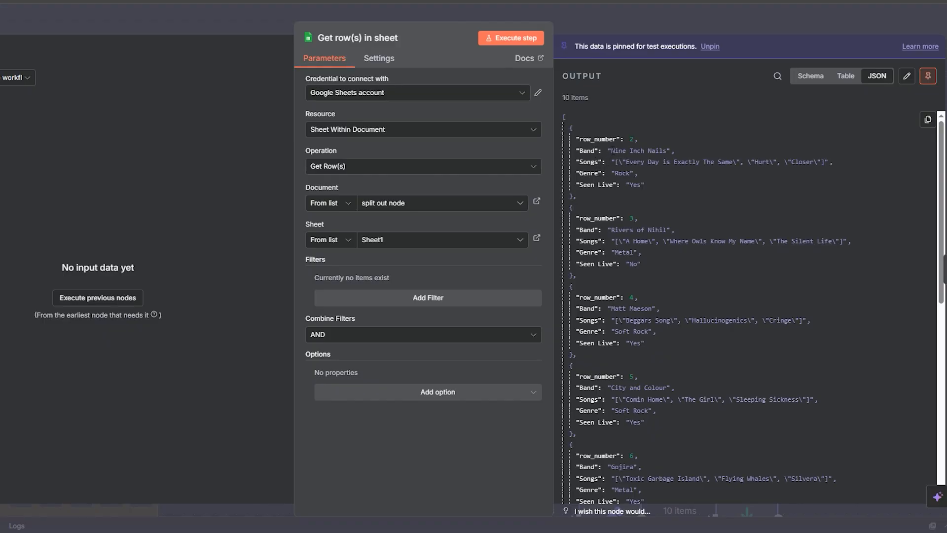
pyautogui.moveTo(612, 151); pyautogui.dragTo(751, 163)
pyautogui.doubleClick(622, 173)
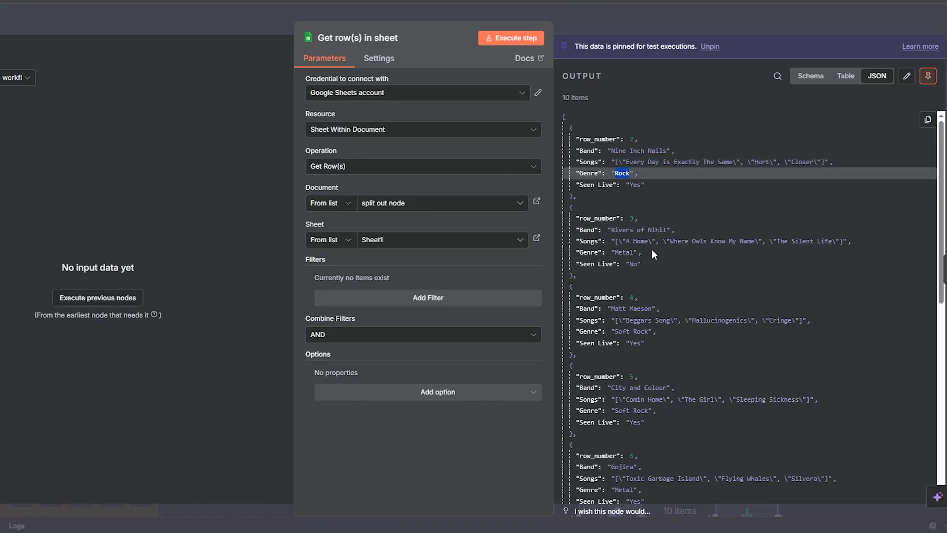
pyautogui.doubleClick(635, 185)
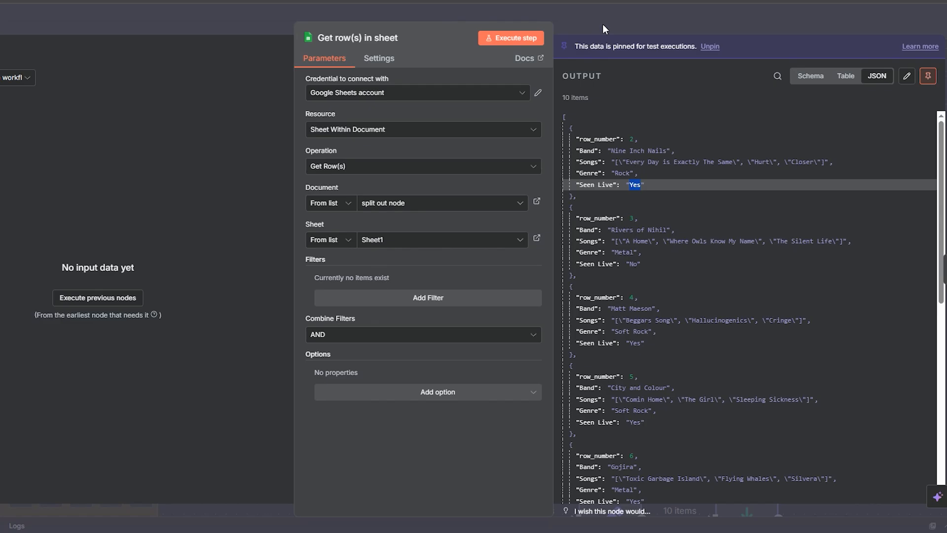
pyautogui.click(845, 76)
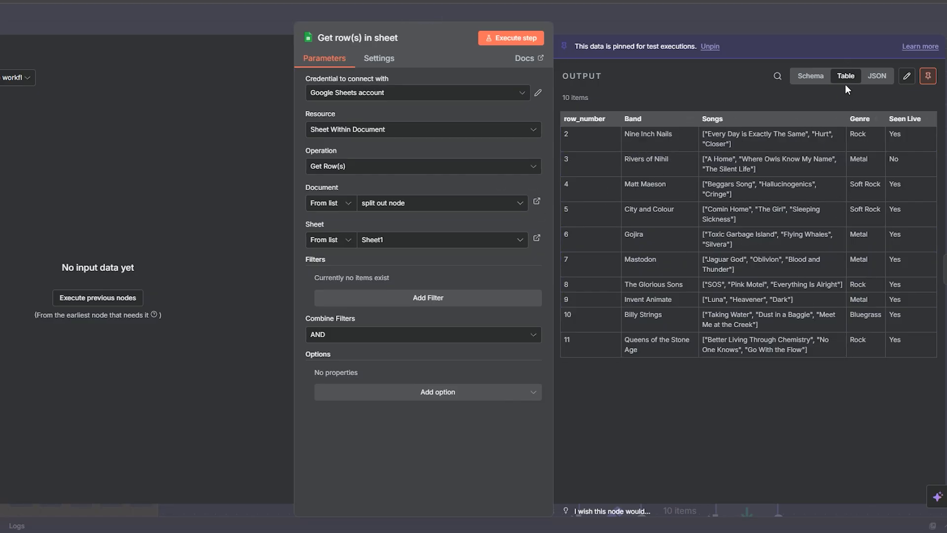
# Step: Compare the Get row(s) in sheet output in JSON, Schema and Table views, and return to the canvas
pyautogui.click(877, 76)
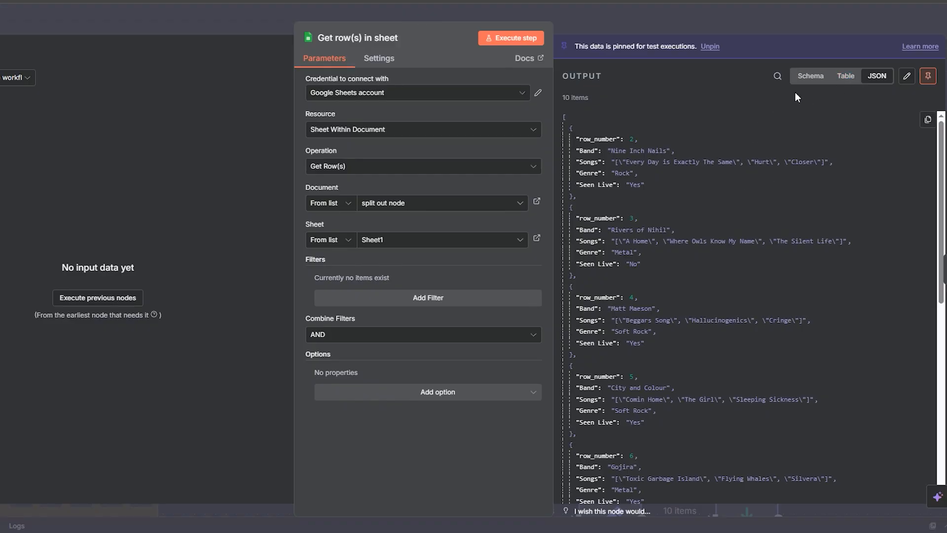
pyautogui.click(806, 76)
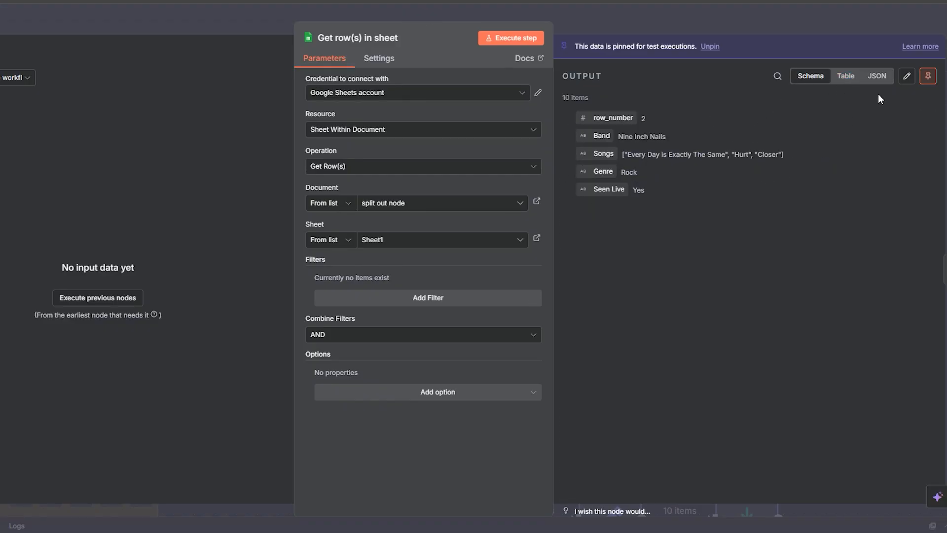
pyautogui.click(845, 77)
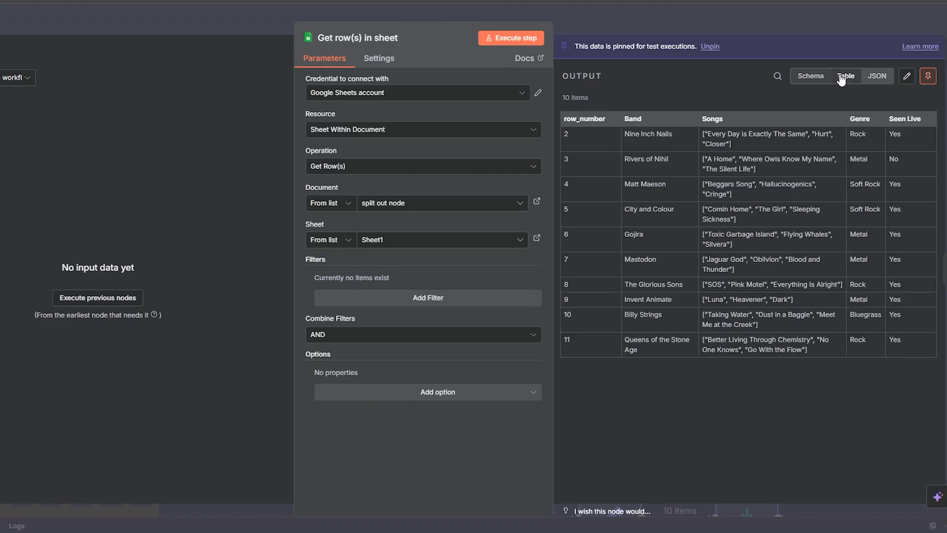
pyautogui.click(605, 25)
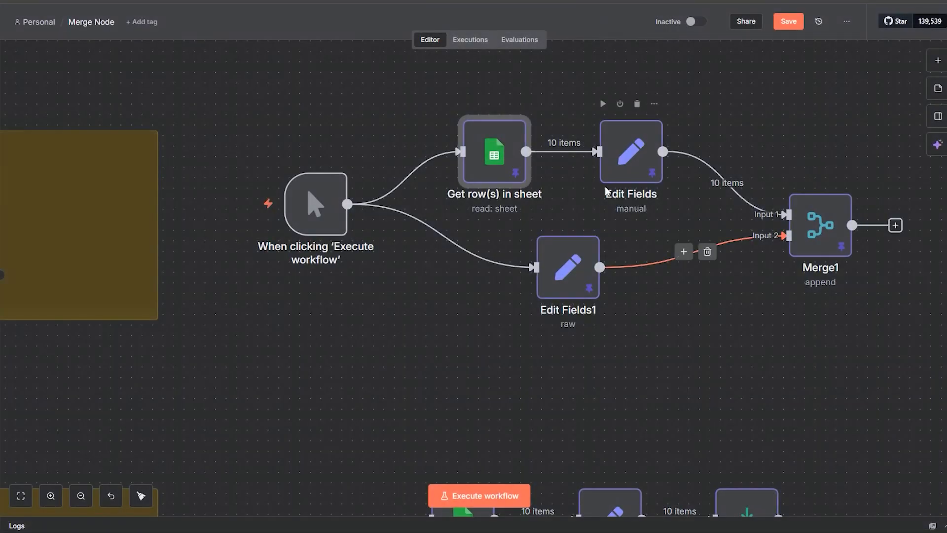
# Step: Open Edit Fields1 and examine the Band and Genre keys and values in its JSON, then close the node
pyautogui.doubleClick(573, 286)
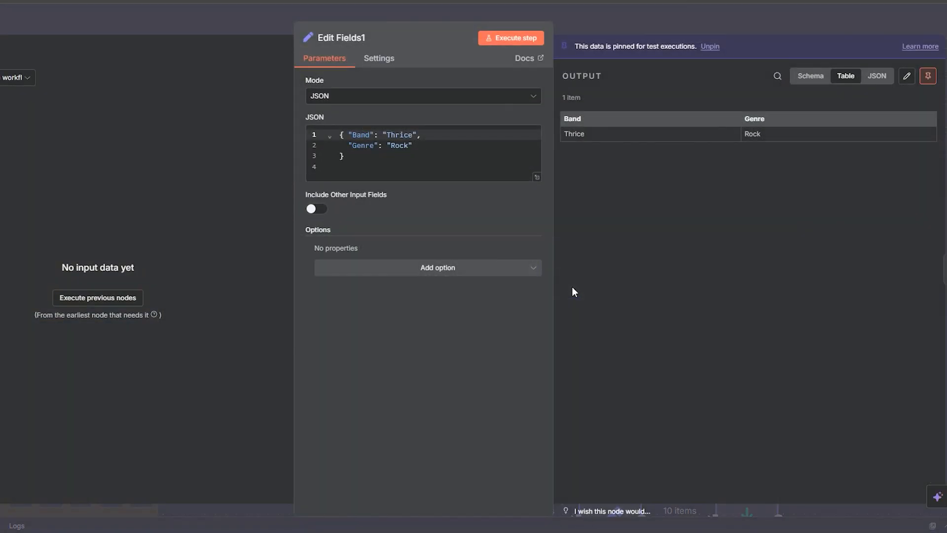
pyautogui.moveTo(346, 157); pyautogui.dragTo(333, 124)
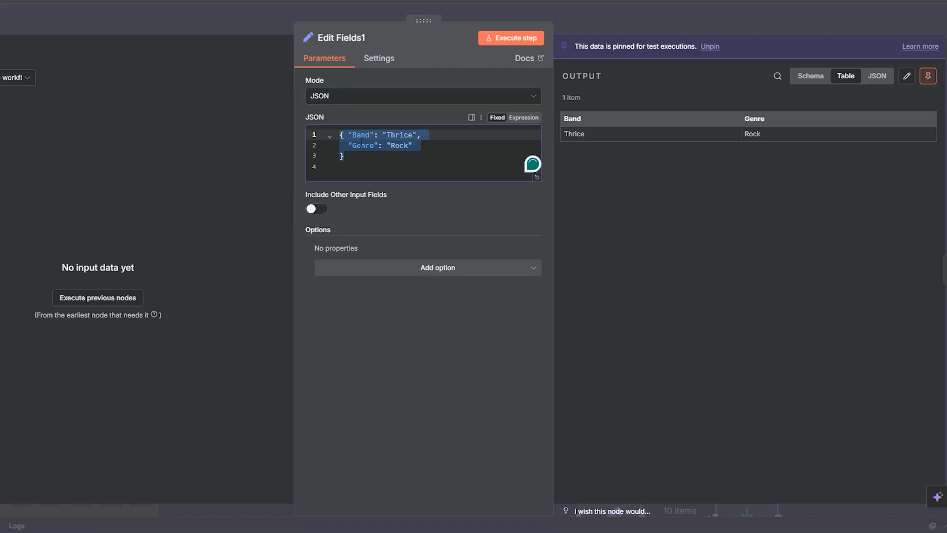
pyautogui.doubleClick(361, 135)
pyautogui.doubleClick(396, 135)
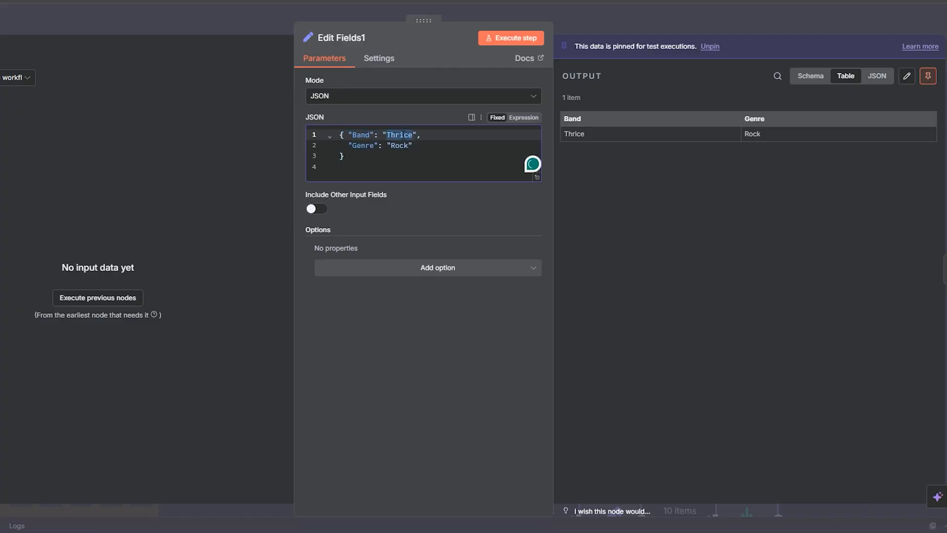
pyautogui.doubleClick(363, 146)
pyautogui.doubleClick(399, 145)
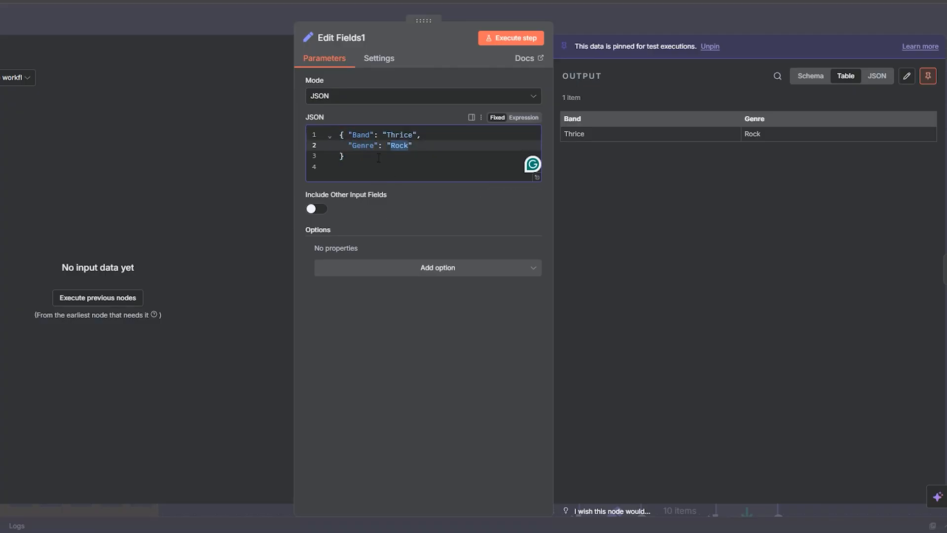
pyautogui.moveTo(379, 158); pyautogui.dragTo(338, 131)
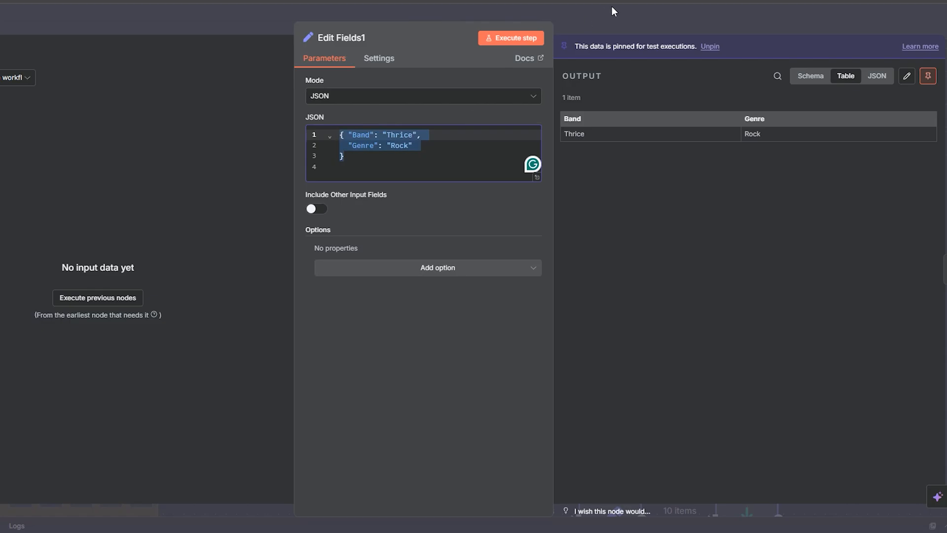
pyautogui.click(606, 22)
# Step: Compare the Band and Genre field mapping in Edit Fields with the fields that Edit Fields1 outputs
pyautogui.doubleClick(628, 171)
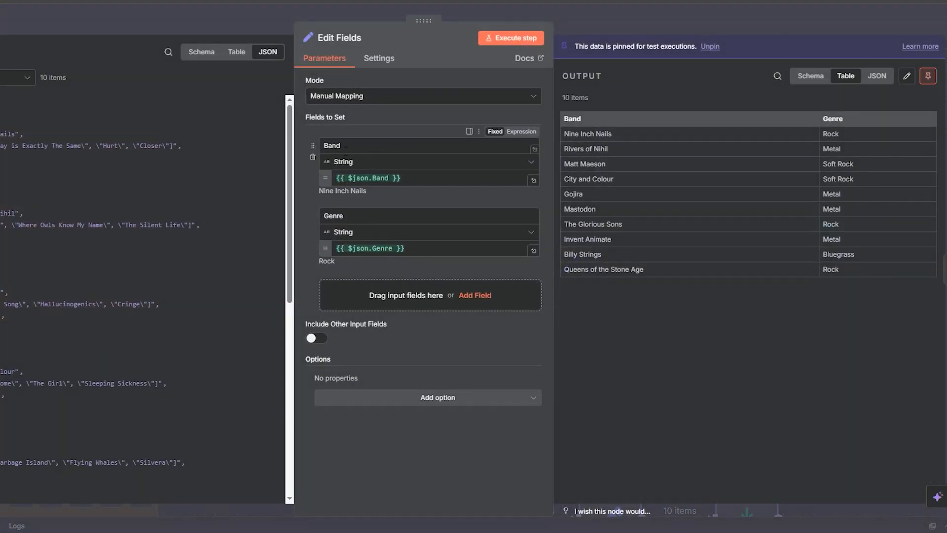
pyautogui.doubleClick(336, 147)
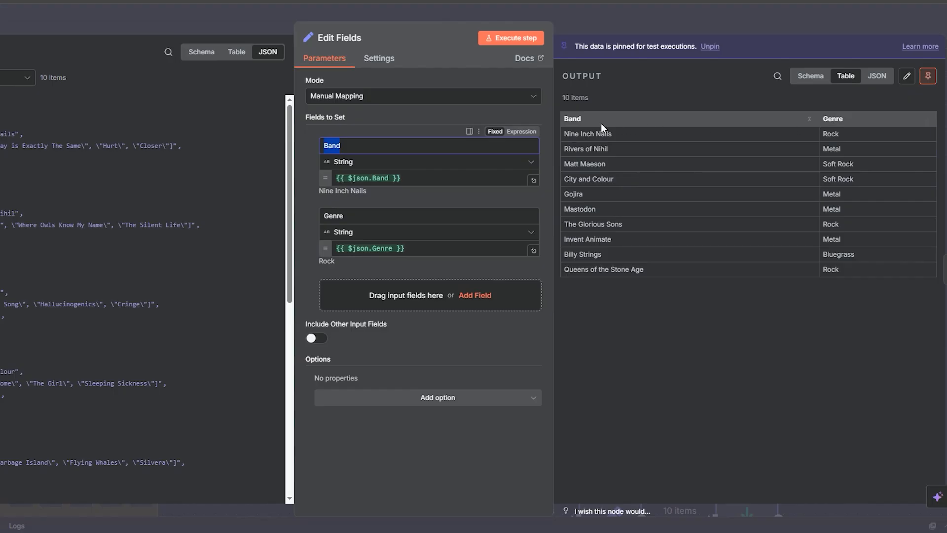
pyautogui.press('Escape')
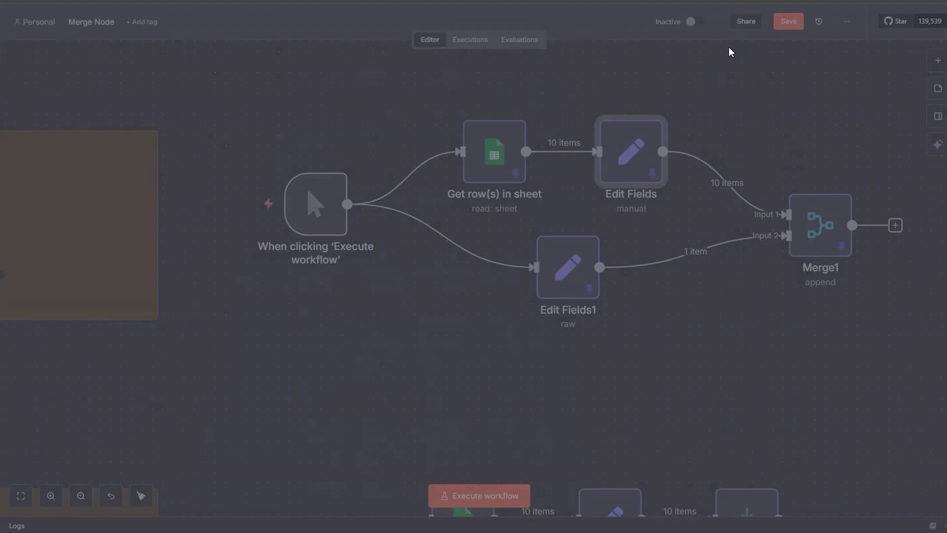
pyautogui.doubleClick(578, 289)
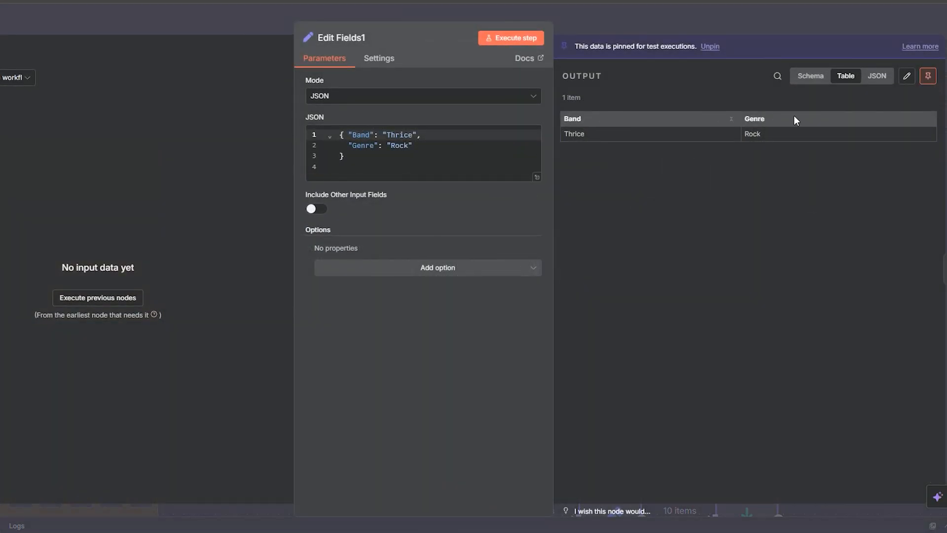
pyautogui.click(727, 34)
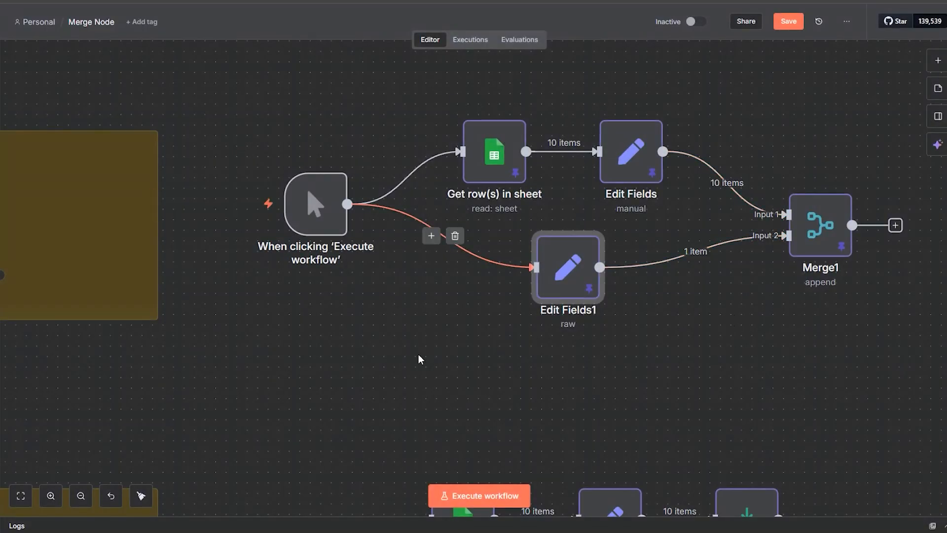
# Step: Unpin and execute the Merge1 node in Append mode, and show its output with 25 rows per page
pyautogui.click(814, 249)
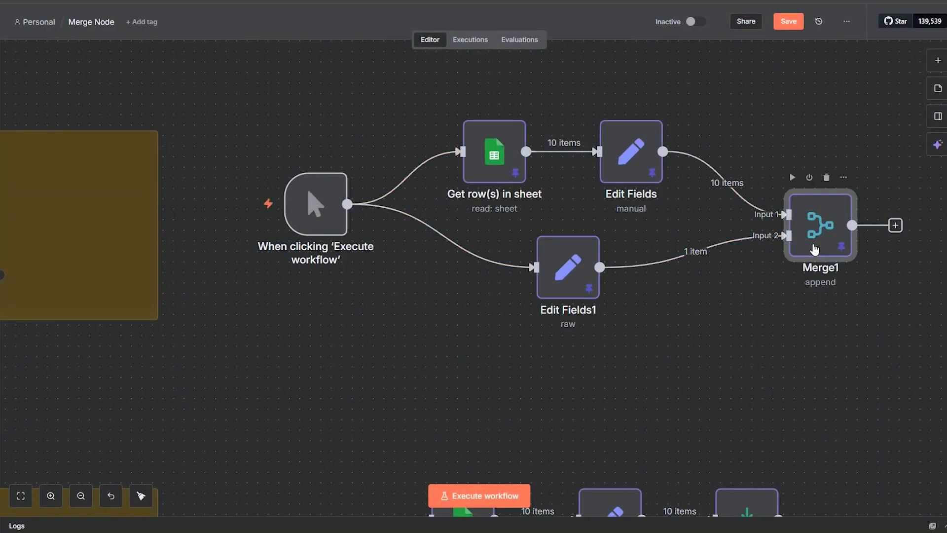
pyautogui.doubleClick(815, 249)
pyautogui.click(515, 33)
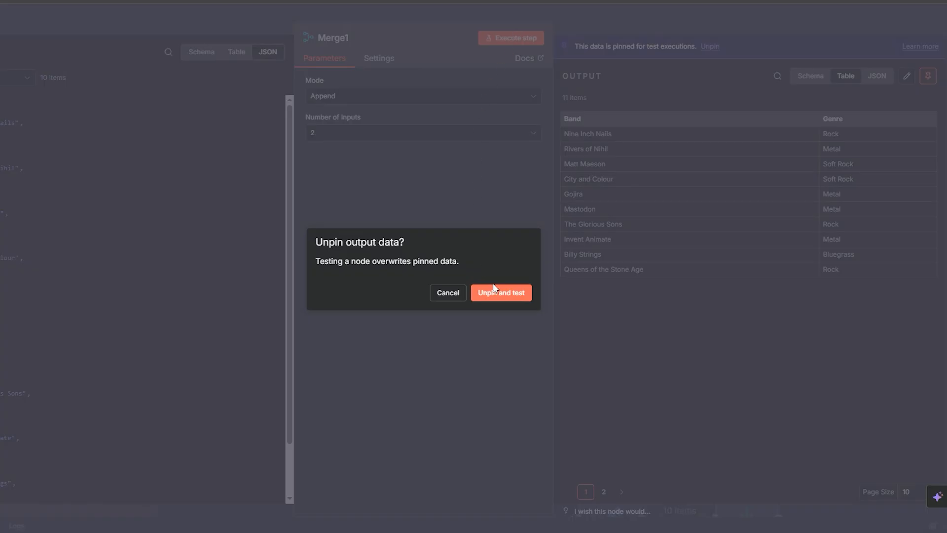
pyautogui.click(501, 296)
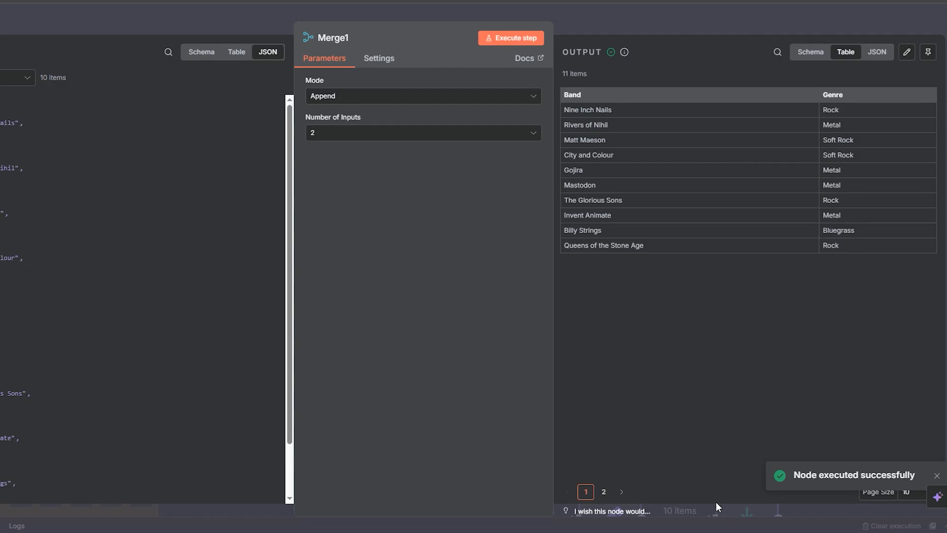
pyautogui.click(909, 496)
pyautogui.click(919, 404)
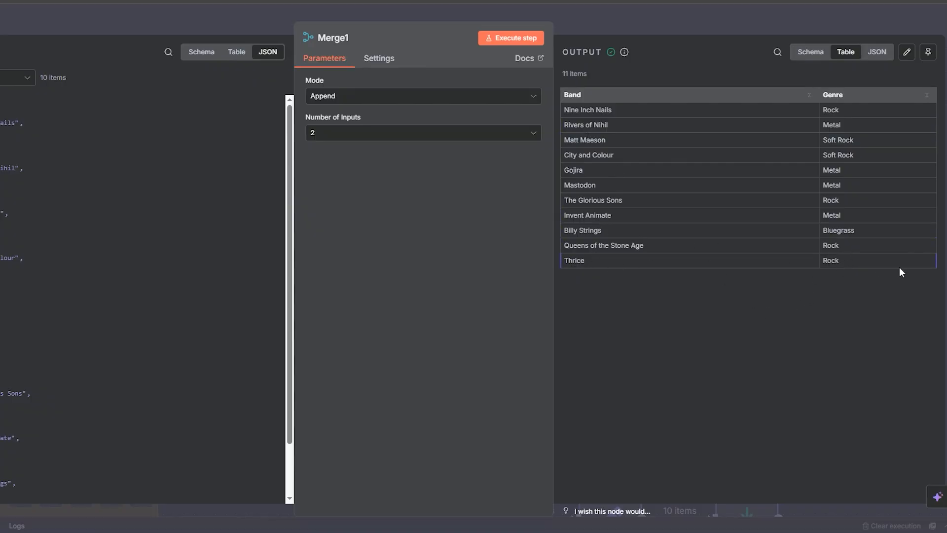
pyautogui.click(698, 23)
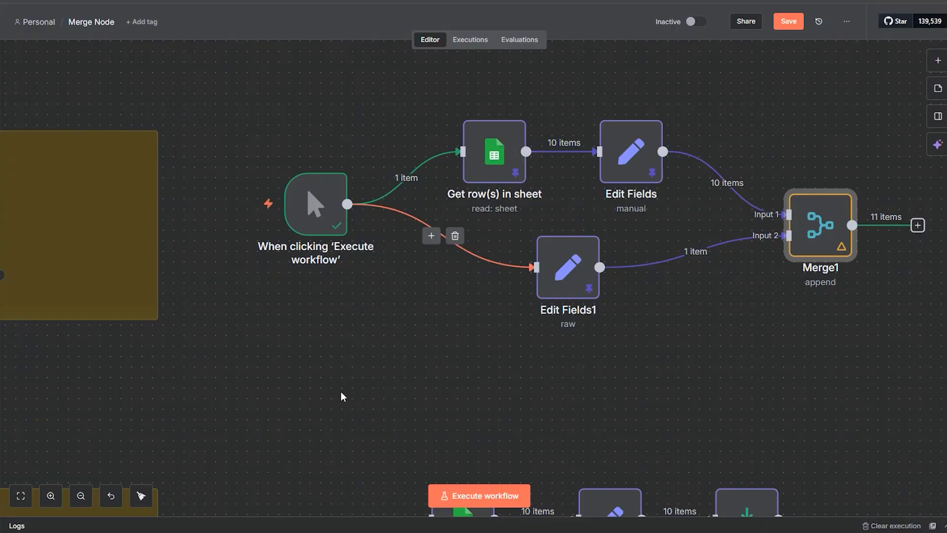
# Step: Change the Band value in the Edit Fields1 JSON to "Nine Inch Nails" and close the node
pyautogui.moveTo(341, 391); pyautogui.dragTo(406, 319)
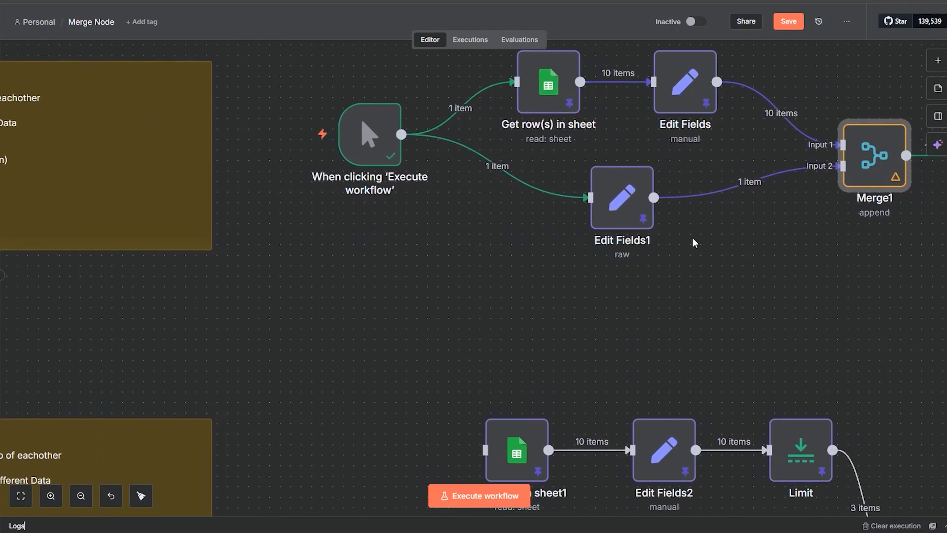
pyautogui.moveTo(694, 242); pyautogui.dragTo(602, 334)
pyautogui.doubleClick(522, 318)
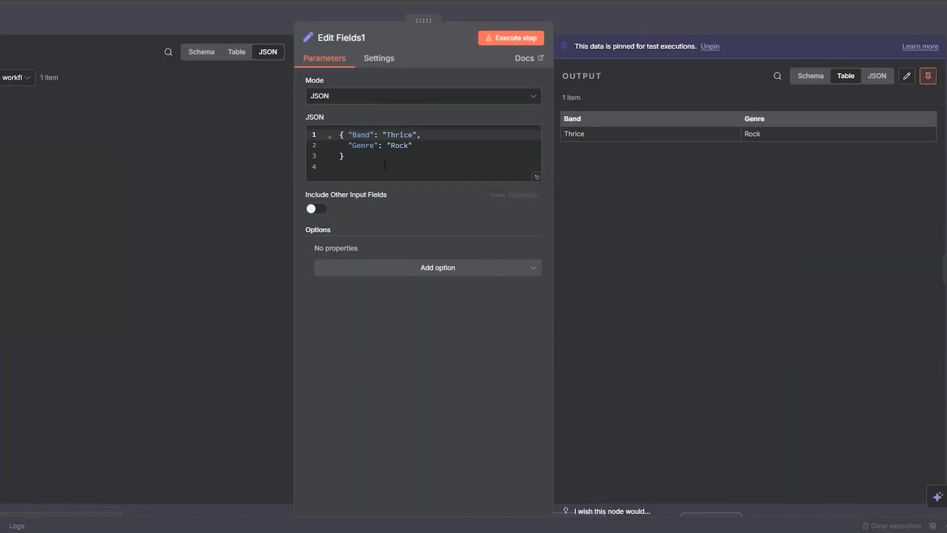
pyautogui.doubleClick(398, 134)
pyautogui.write('Nine Inch Nails')
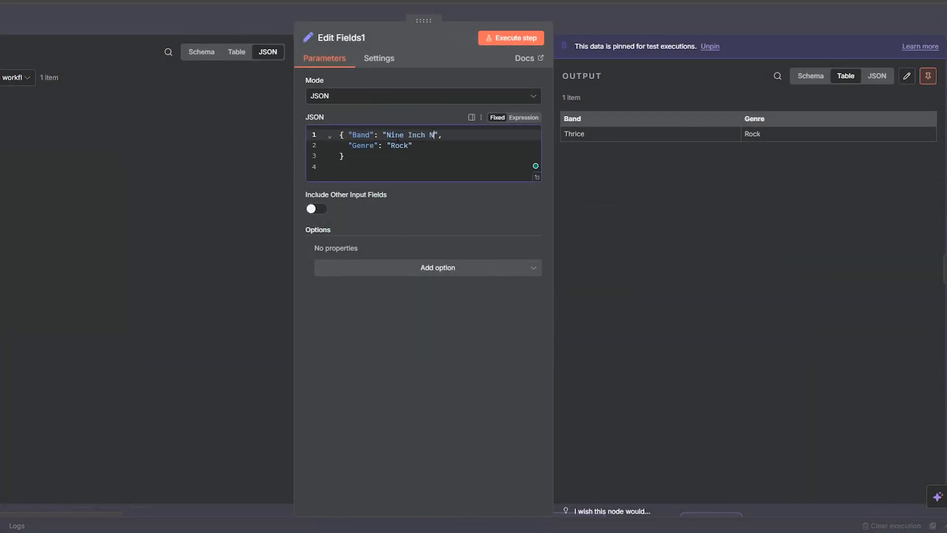
pyautogui.click(677, 28)
# Step: Execute Merge1 again without refreshing Edit Fields1, and check the merged list at 25 rows per page
pyautogui.doubleClick(792, 273)
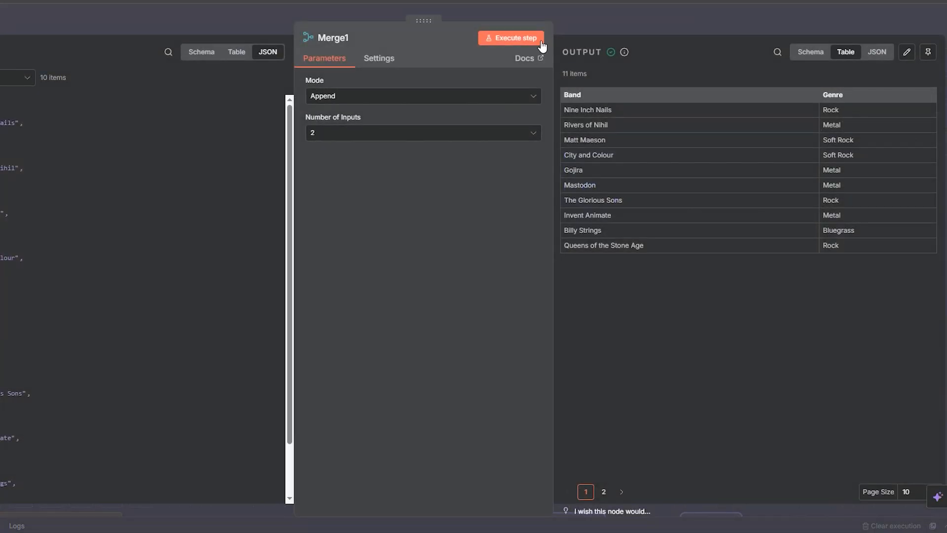
pyautogui.click(528, 39)
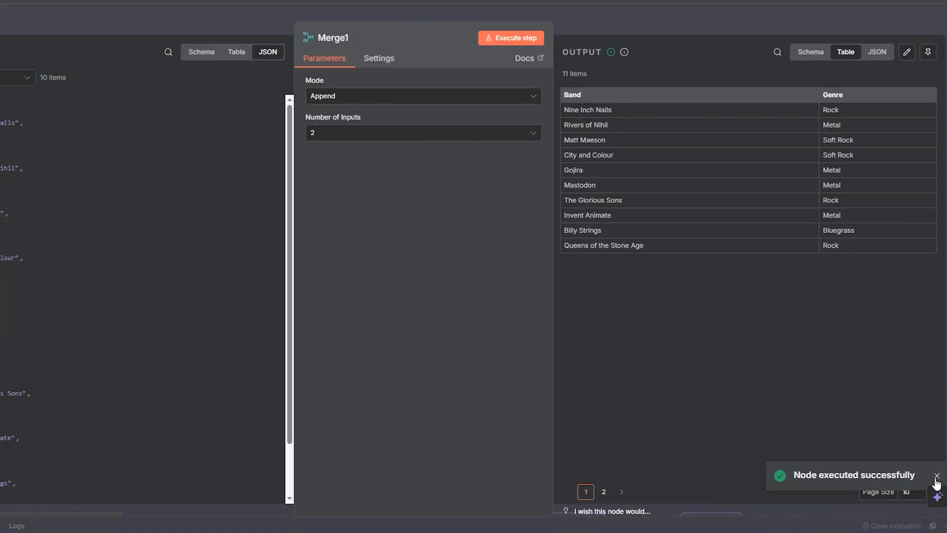
pyautogui.click(936, 477)
pyautogui.click(908, 492)
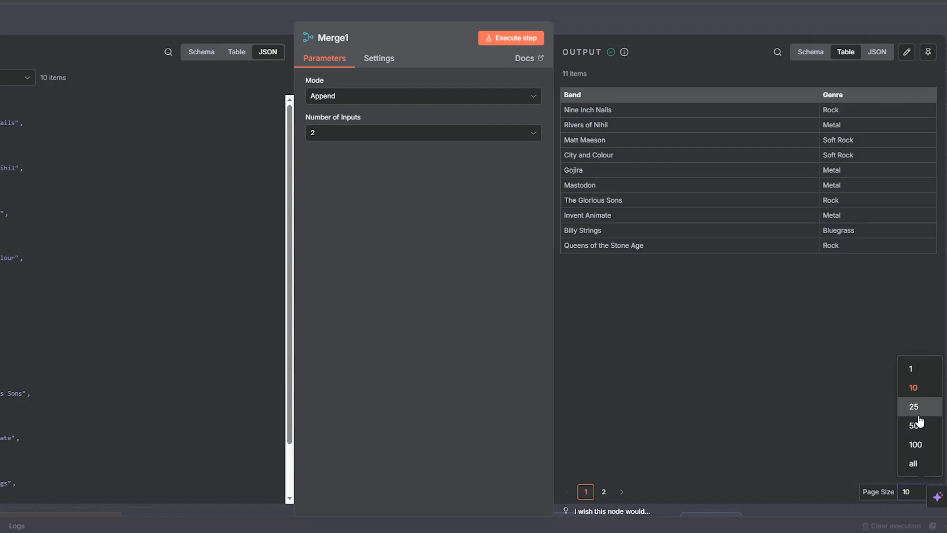
pyautogui.click(914, 407)
pyautogui.click(715, 26)
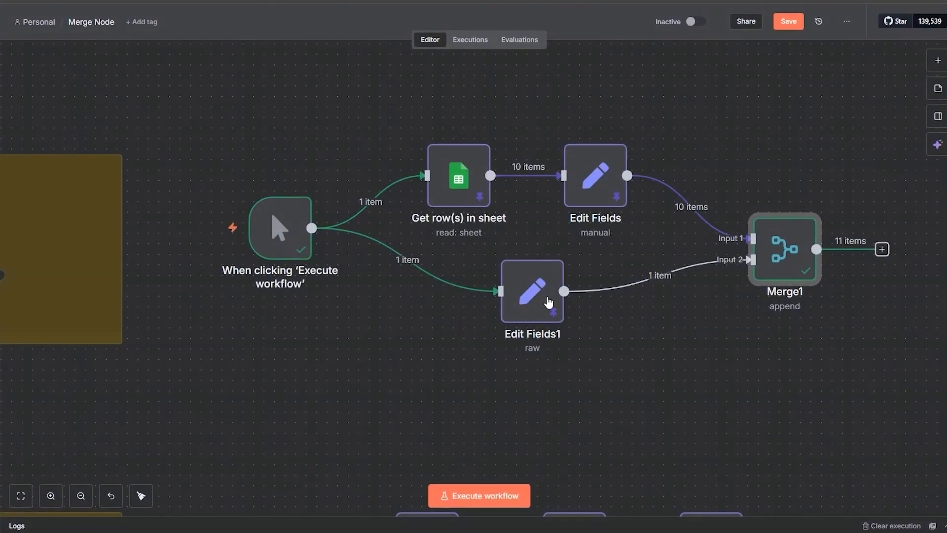
# Step: Replace the pinned output of Edit Fields1 by unpinning it, executing the node and pinning the new data
pyautogui.doubleClick(549, 302)
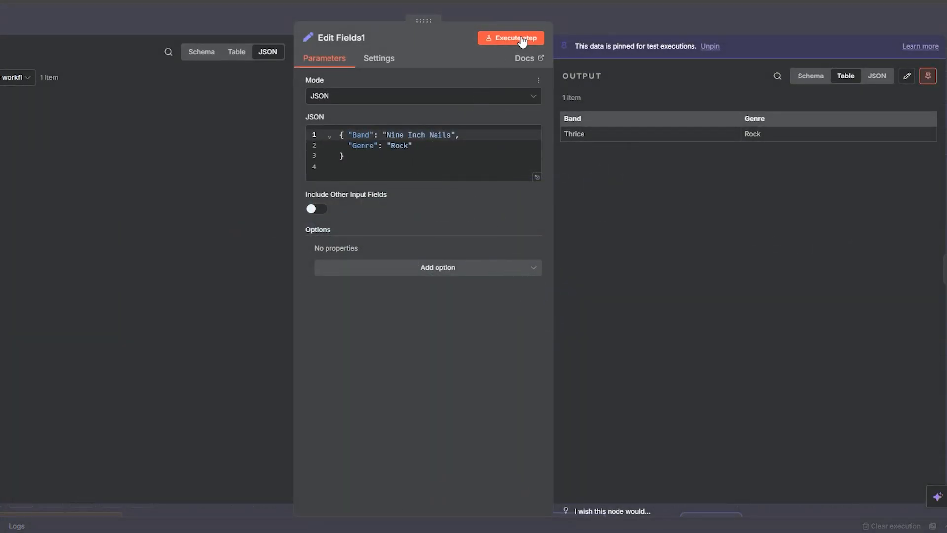
pyautogui.click(928, 75)
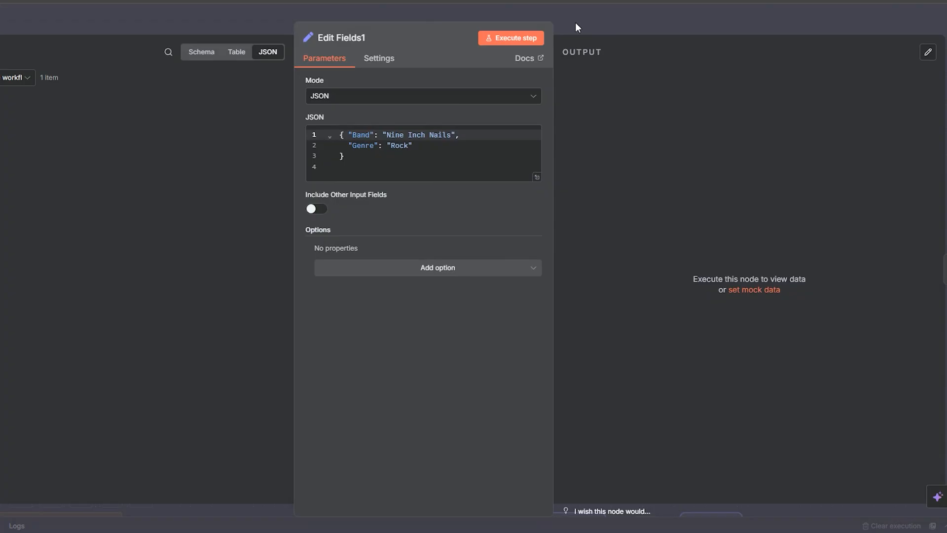
pyautogui.click(535, 38)
pyautogui.press('Escape')
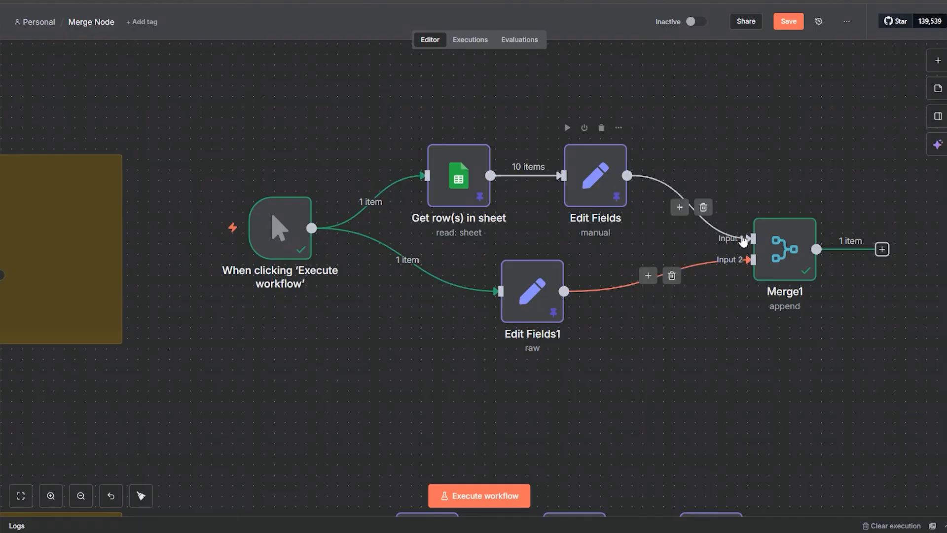
# Step: Rerun Merge1 with the refreshed Edit Fields1 data, display 25 rows per page and inspect the last row for a duplicate band
pyautogui.doubleClick(773, 270)
pyautogui.click(514, 37)
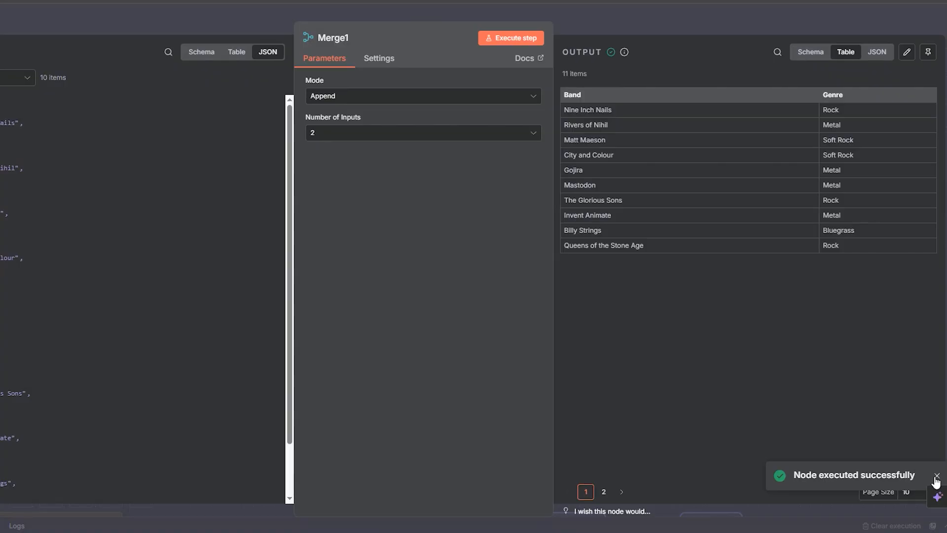
pyautogui.click(936, 476)
pyautogui.click(907, 492)
pyautogui.click(913, 408)
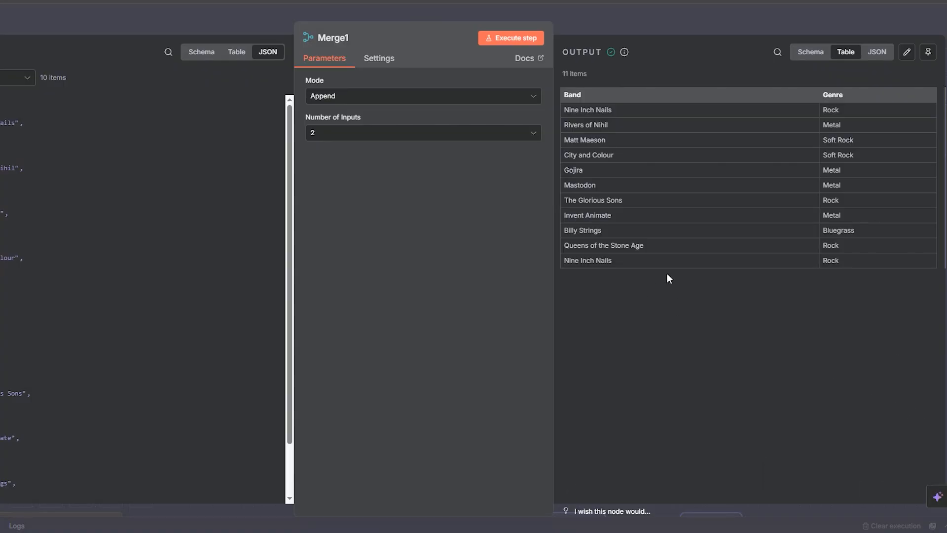
pyautogui.moveTo(868, 260); pyautogui.dragTo(564, 260)
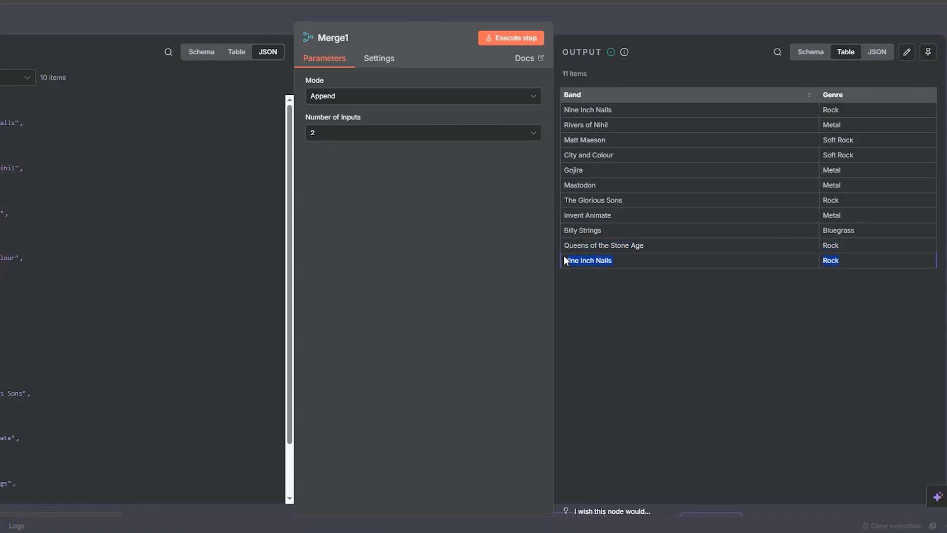
pyautogui.click(609, 21)
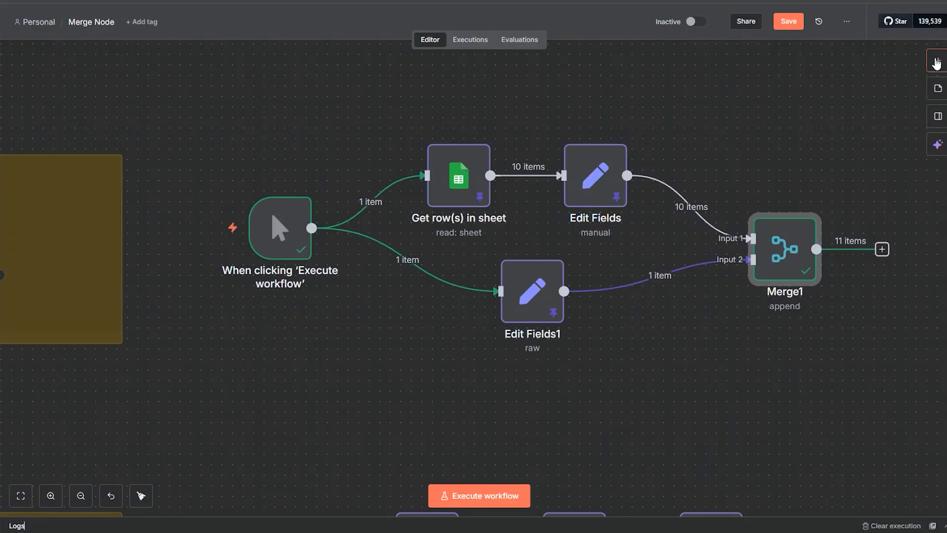
# Step: Add a Remove Duplicates node after Merge1 using the "Remove items repeated within current input" action
pyautogui.click(939, 62)
pyautogui.write('dup')
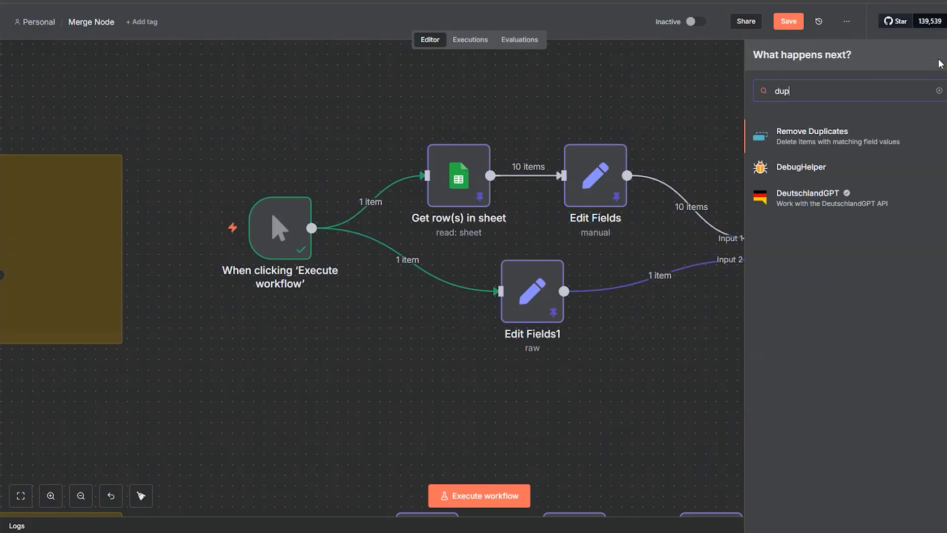
pyautogui.click(804, 135)
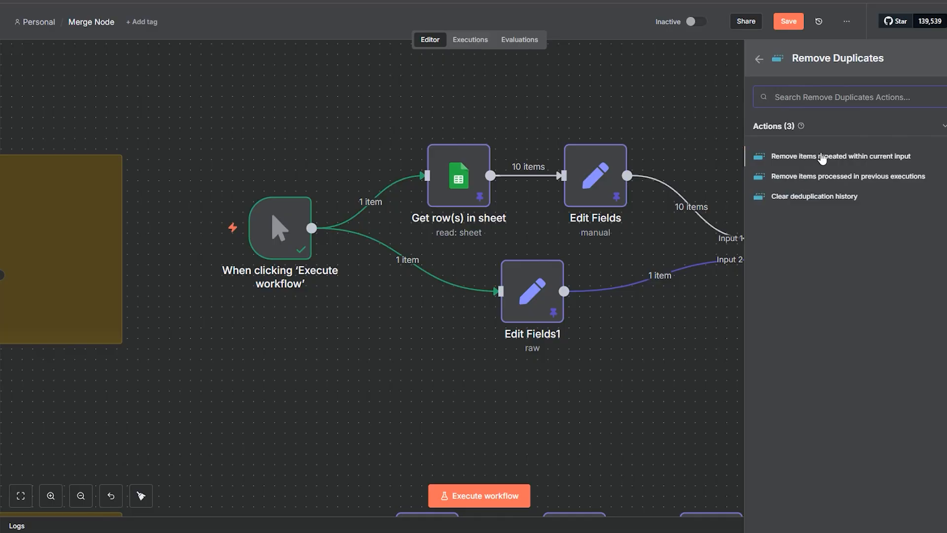
pyautogui.click(841, 156)
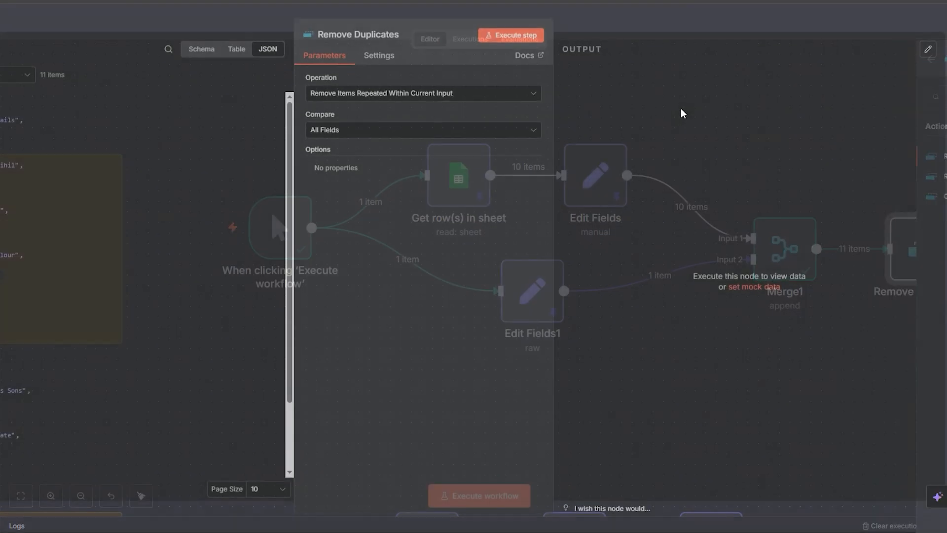
pyautogui.click(639, 17)
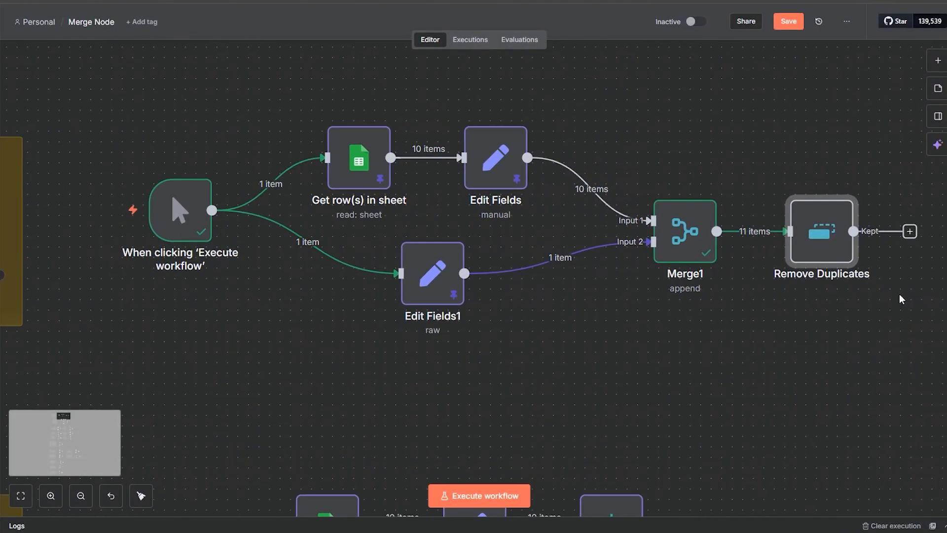
# Step: Execute Remove Duplicates comparing all fields, check the deduplicated list, and delete the node from the workflow
pyautogui.doubleClick(820, 260)
pyautogui.click(529, 43)
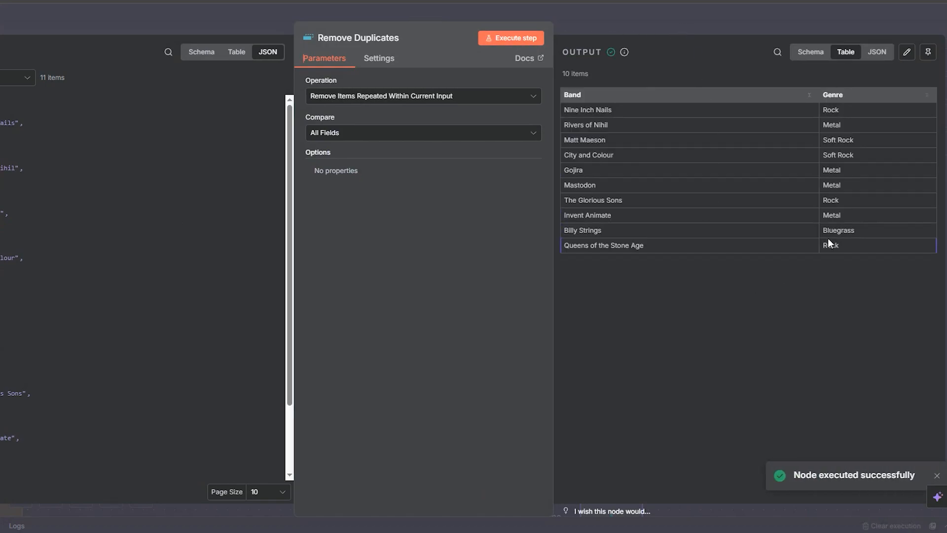
pyautogui.moveTo(854, 246); pyautogui.dragTo(628, 26)
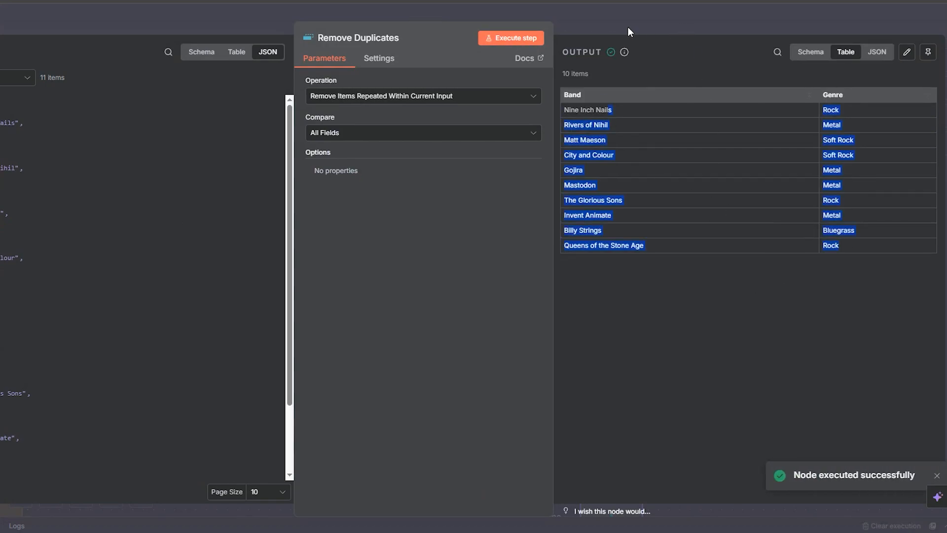
pyautogui.click(629, 27)
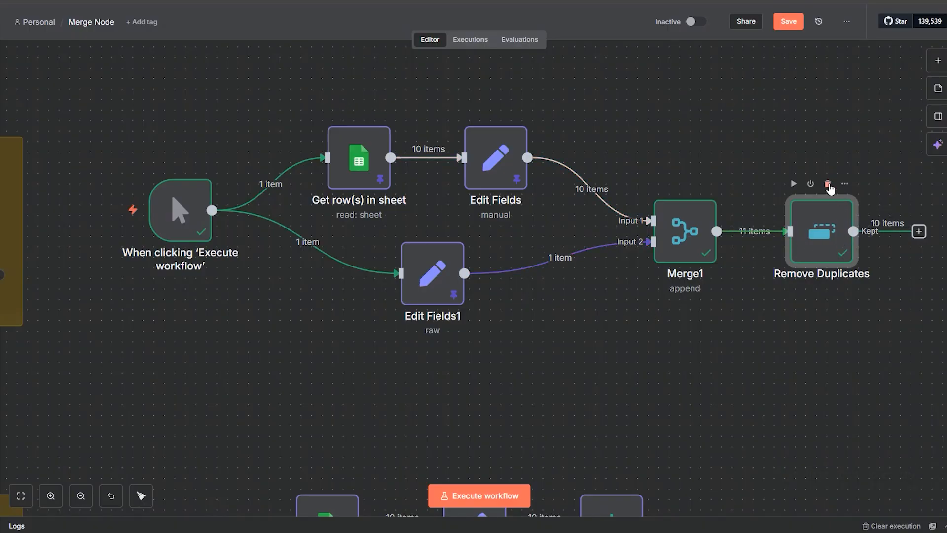
pyautogui.click(829, 184)
# Step: Change the Band value in the Edit Fields1 JSON to "Thrice" and save the workflow
pyautogui.doubleClick(433, 299)
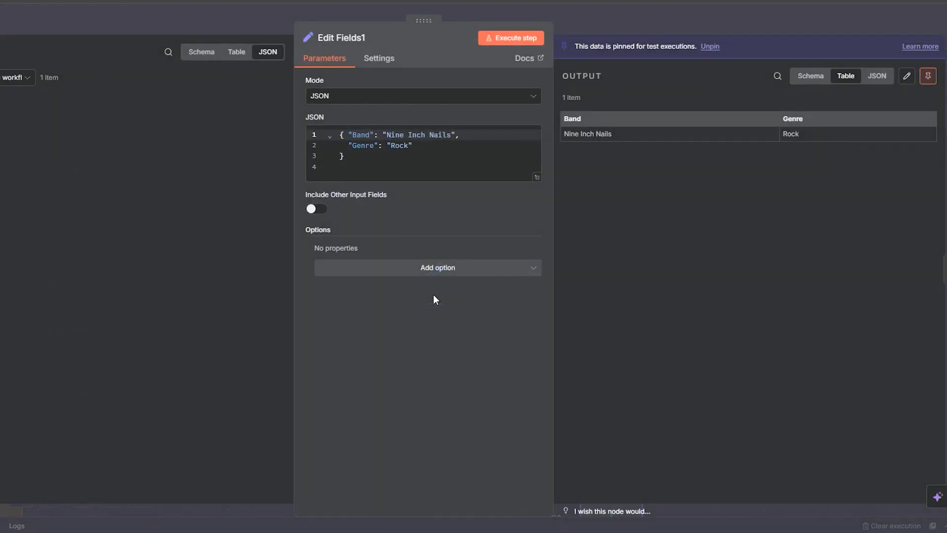
pyautogui.moveTo(388, 134); pyautogui.dragTo(443, 134)
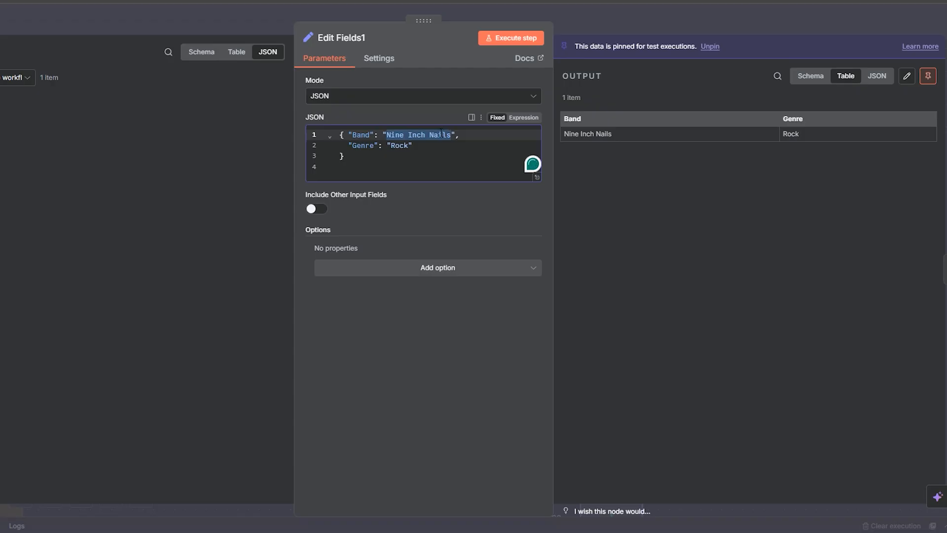
pyautogui.write('Trh')
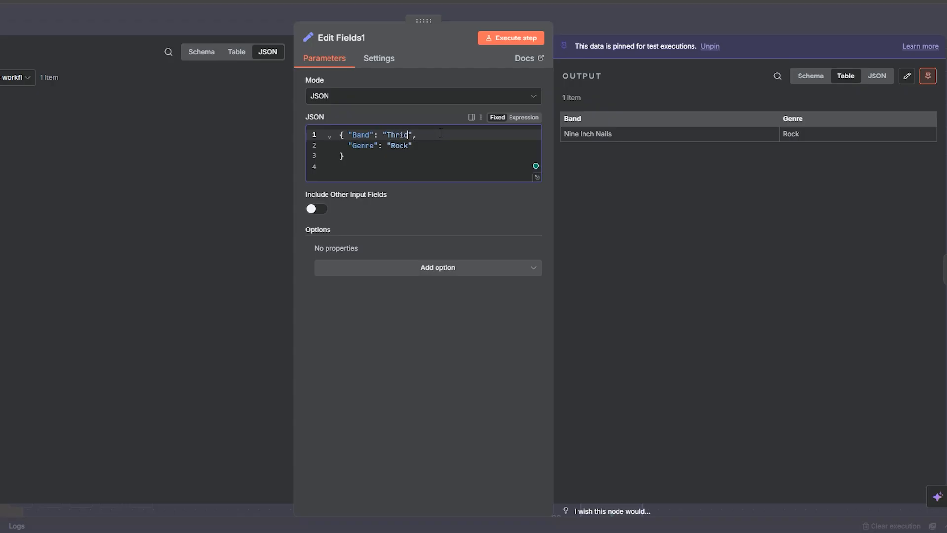
pyautogui.click(574, 10)
pyautogui.click(788, 22)
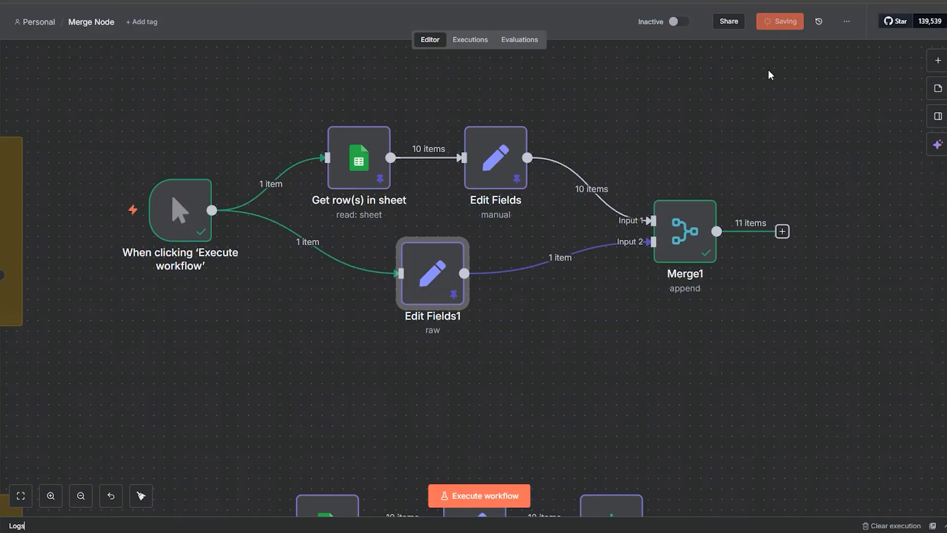
# Step: Disconnect the manual trigger from Edit Fields1 and Get row(s) in sheet, and move it down beside Get row(s) in sheet1
pyautogui.click(321, 242)
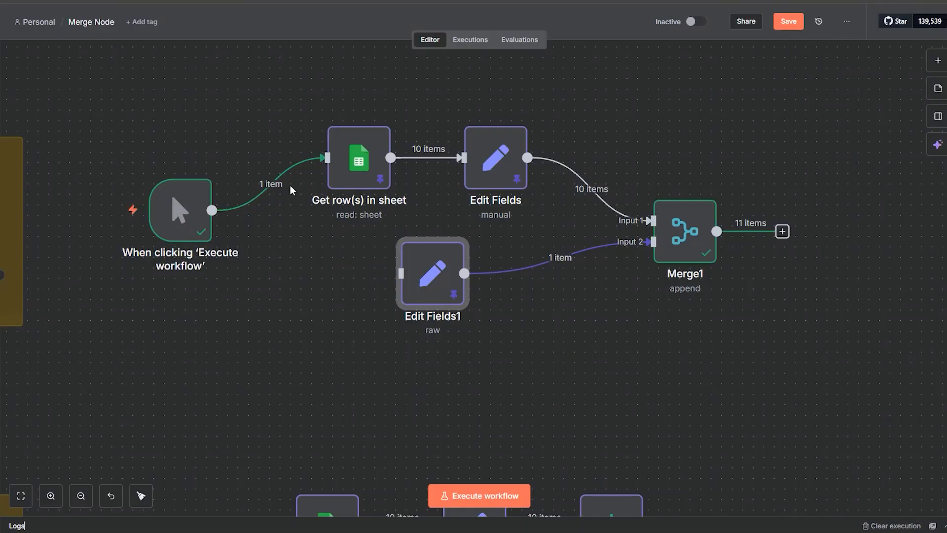
pyautogui.click(286, 183)
pyautogui.moveTo(276, 344); pyautogui.dragTo(382, 180)
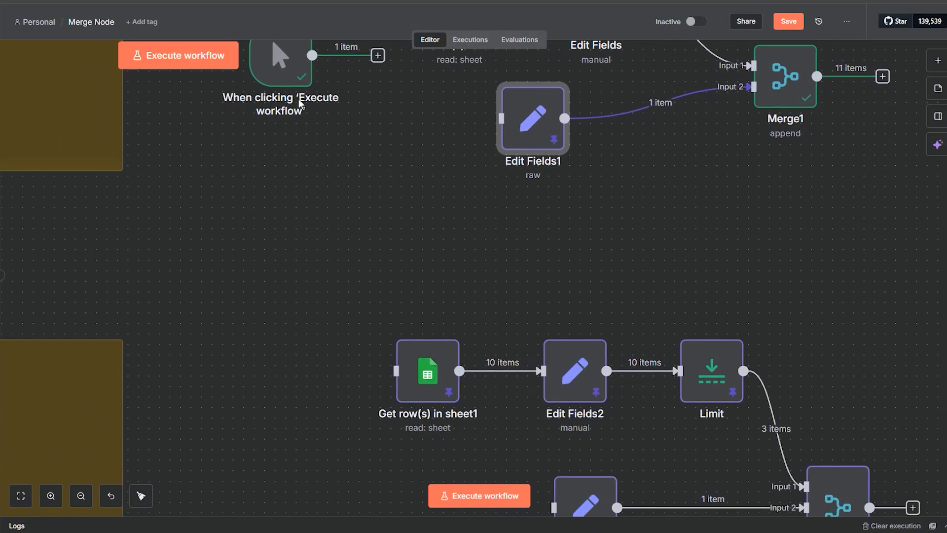
pyautogui.moveTo(290, 81); pyautogui.dragTo(290, 156)
pyautogui.moveTo(289, 222); pyautogui.dragTo(279, 426)
# Step: Read the second Append note and review Merge2's pinned output and the choices for its Number of Inputs
pyautogui.moveTo(322, 311); pyautogui.dragTo(625, 91)
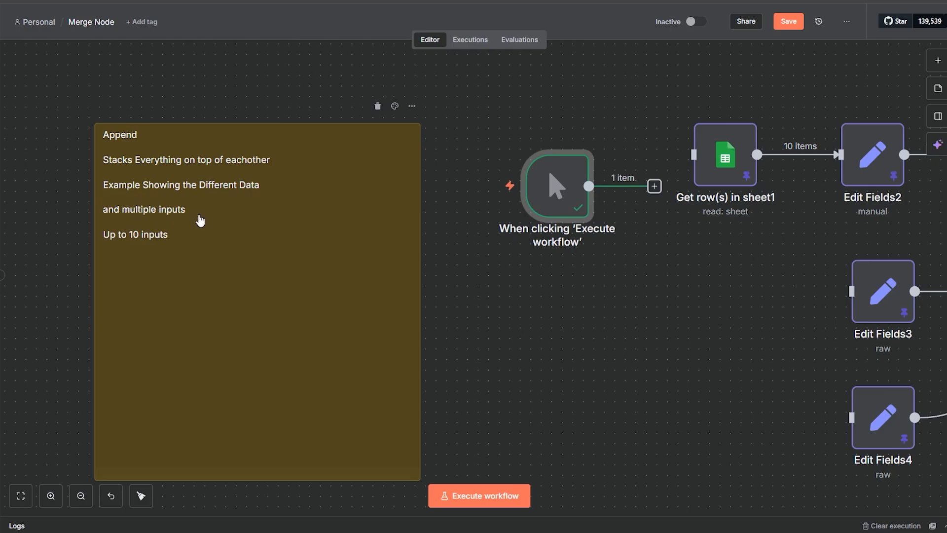
pyautogui.hscroll(10, 756, 314)
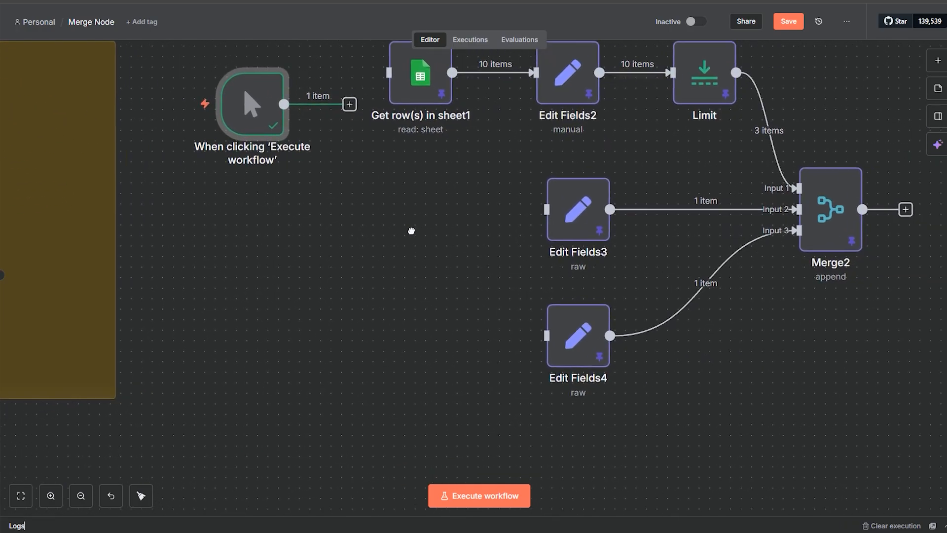
pyautogui.doubleClick(807, 221)
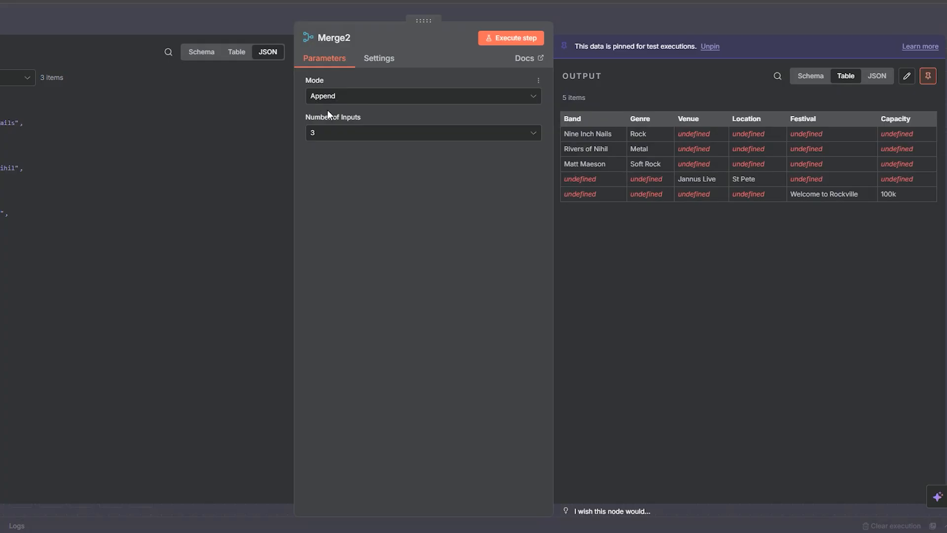
pyautogui.click(325, 141)
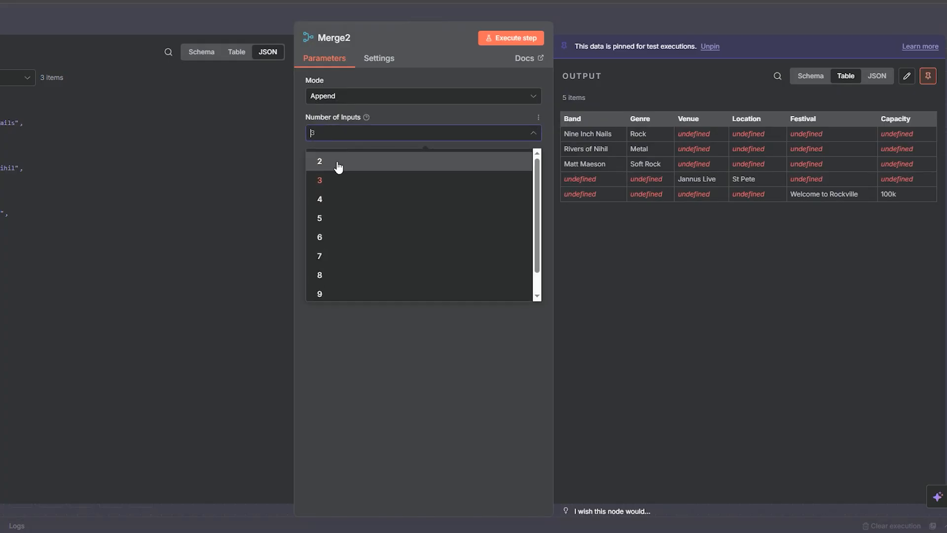
pyautogui.scroll(-1, 334, 271)
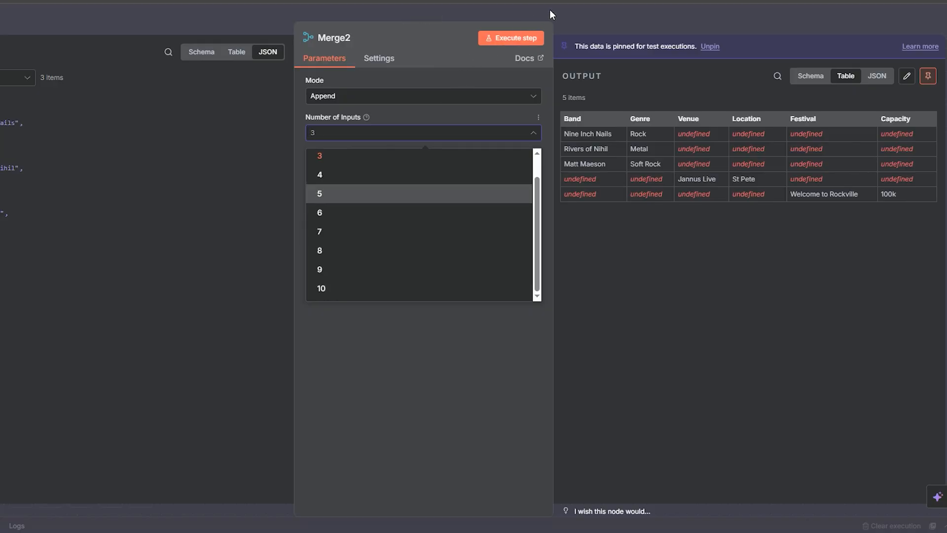
pyautogui.click(579, 12)
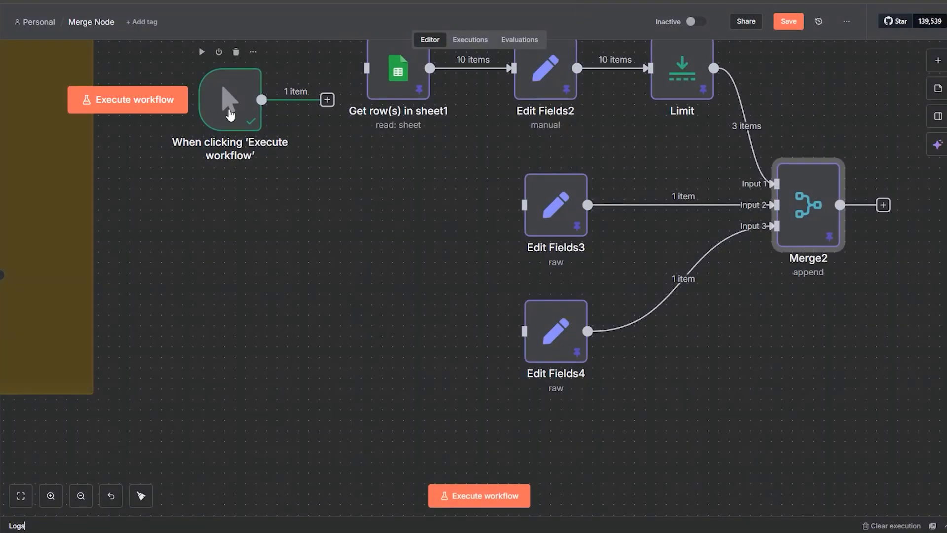
# Step: Reposition the manual trigger lower and connect it to Get row(s) in sheet1, Edit Fields3 and Edit Fields4
pyautogui.moveTo(230, 116); pyautogui.dragTo(189, 199)
pyautogui.moveTo(284, 190); pyautogui.dragTo(365, 69)
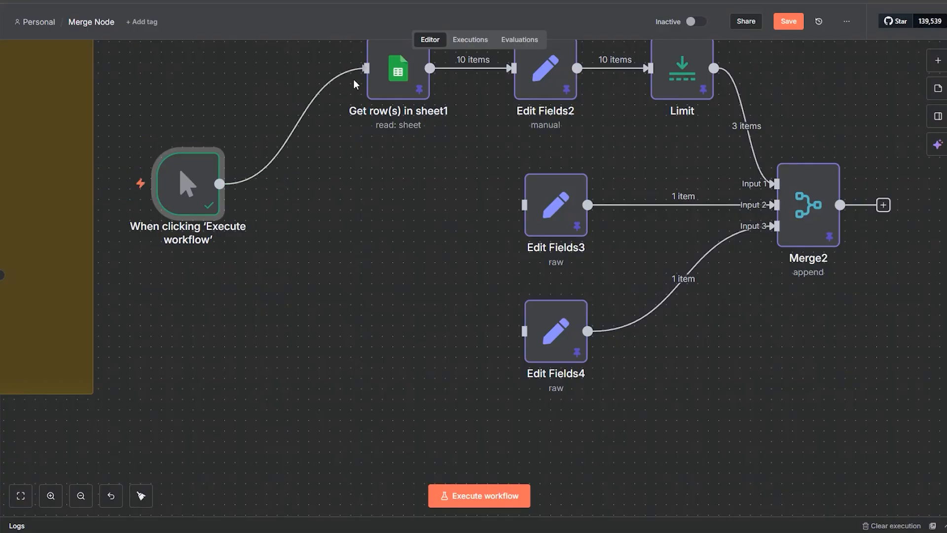
pyautogui.moveTo(219, 184); pyautogui.dragTo(501, 200)
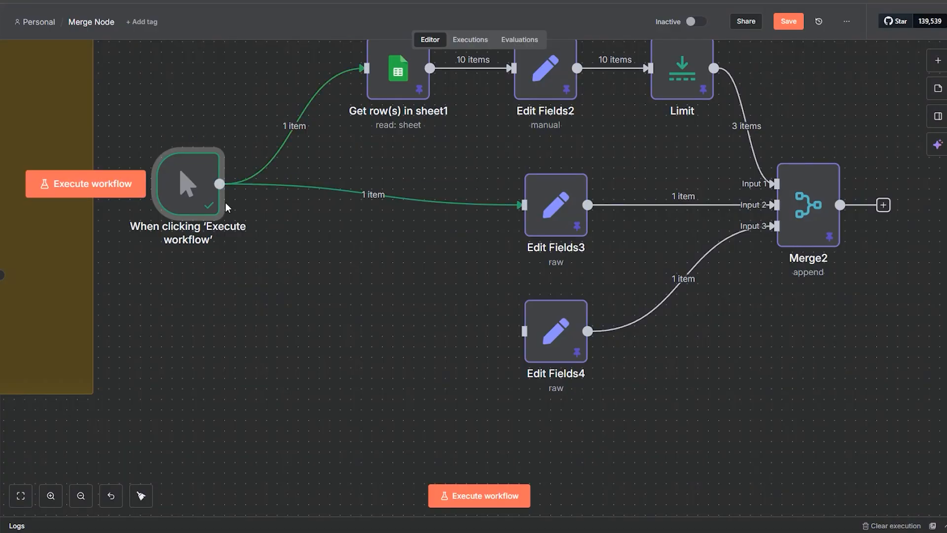
pyautogui.moveTo(220, 183); pyautogui.dragTo(503, 325)
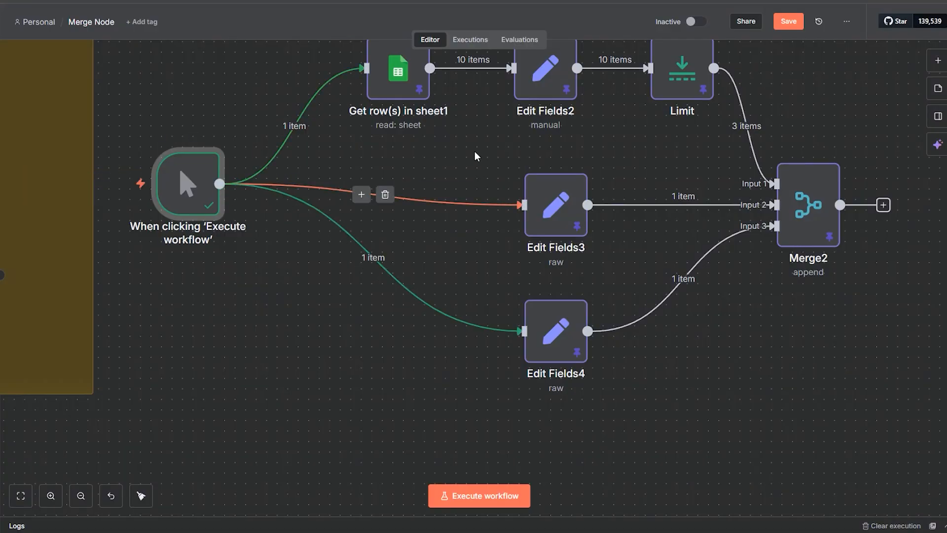
# Step: Review Merge1's two-input Append output and compare its branches with the three-input Merge2 example below
pyautogui.moveTo(475, 153); pyautogui.dragTo(374, 462)
pyautogui.moveTo(578, 227); pyautogui.dragTo(665, 393)
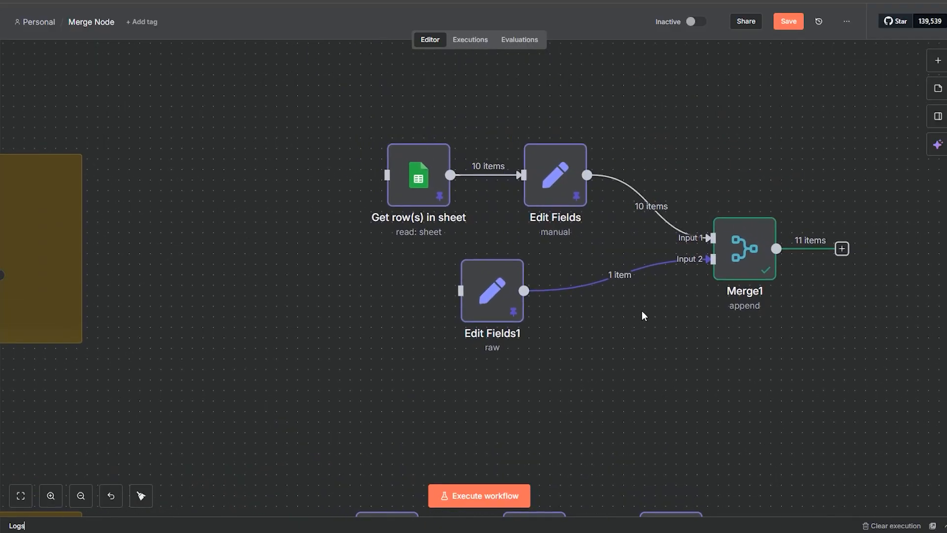
pyautogui.doubleClick(736, 268)
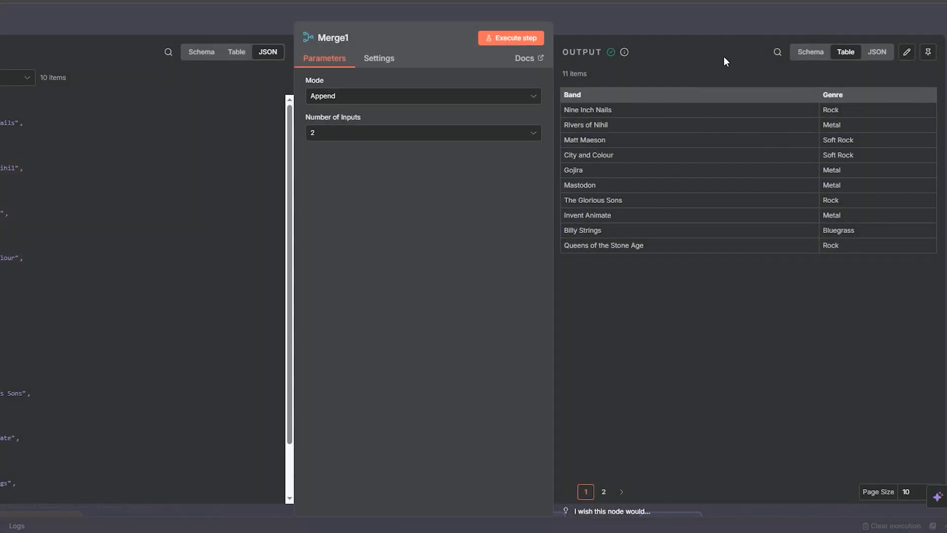
pyautogui.click(687, 29)
pyautogui.scroll(-5, 641, 296)
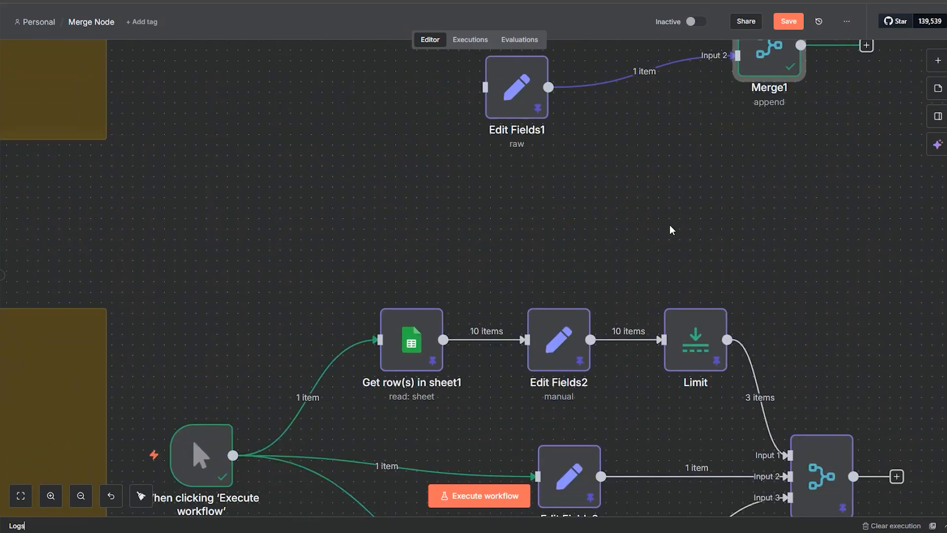
pyautogui.scroll(-5, 786, 324)
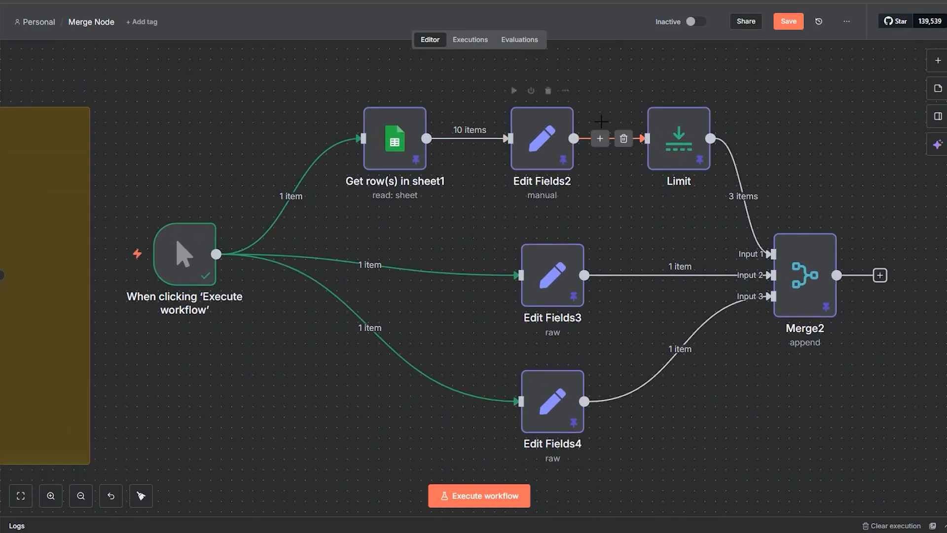
pyautogui.scroll(5, 684, 393)
pyautogui.hscroll(2, 684, 393)
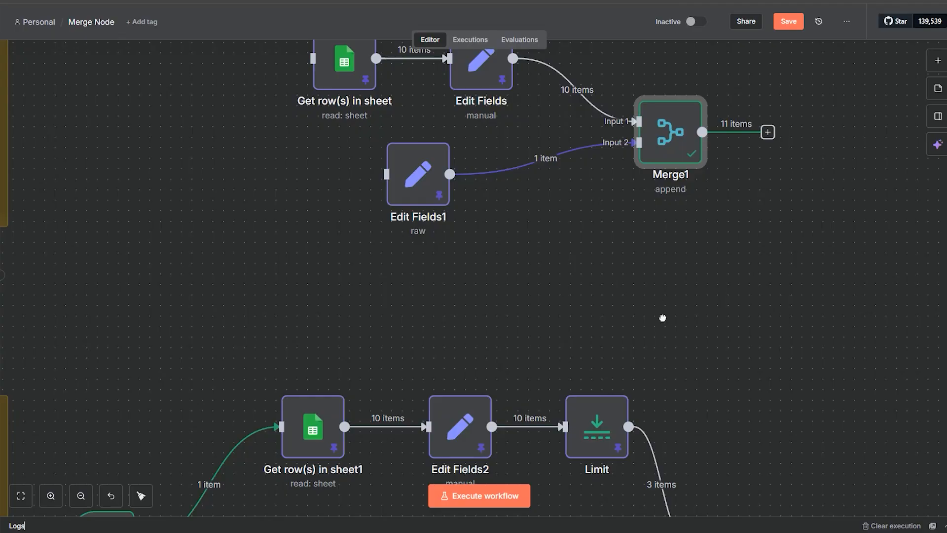
pyautogui.scroll(-5, 662, 318)
pyautogui.hscroll(1, 662, 318)
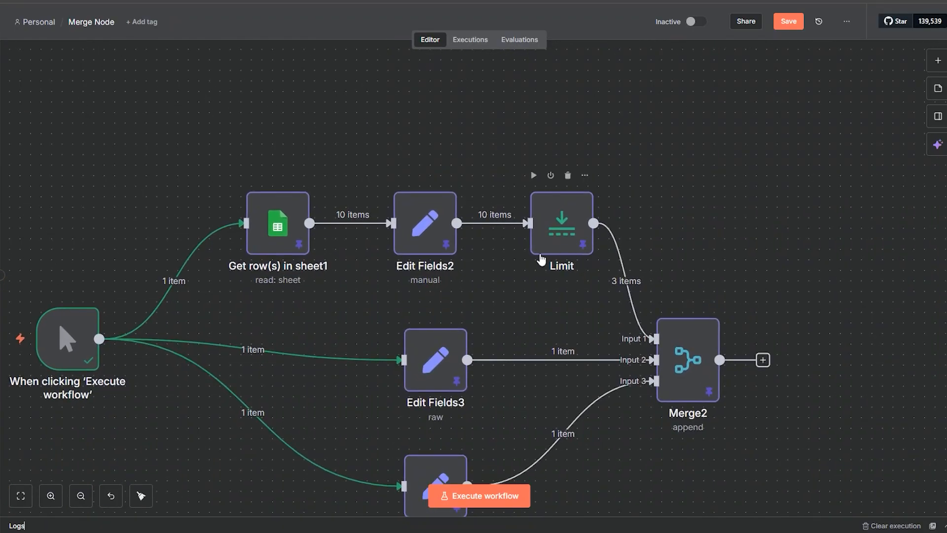
# Step: Inspect the Limit node's Max Items setting, Keep choices and pinned output, and close the node
pyautogui.moveTo(624, 291)
pyautogui.moveTo(623, 274)
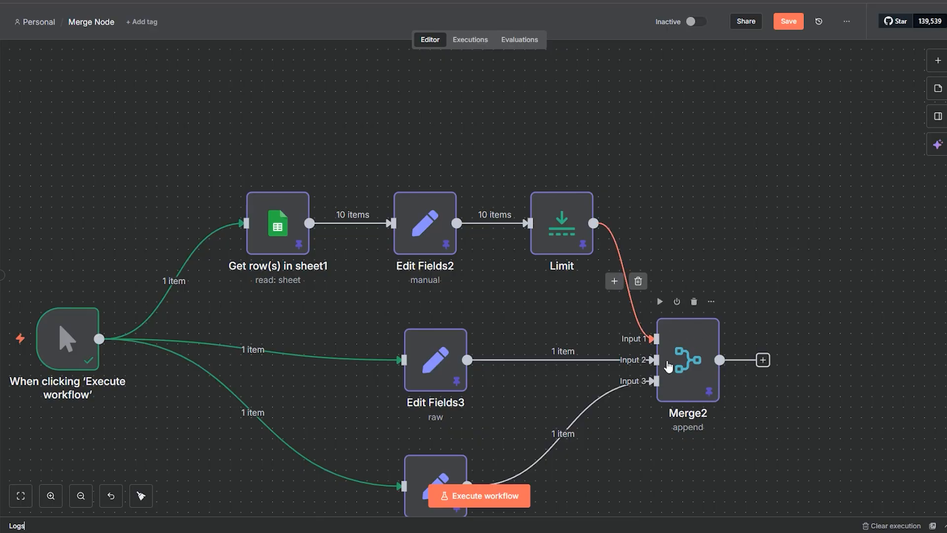
pyautogui.doubleClick(566, 251)
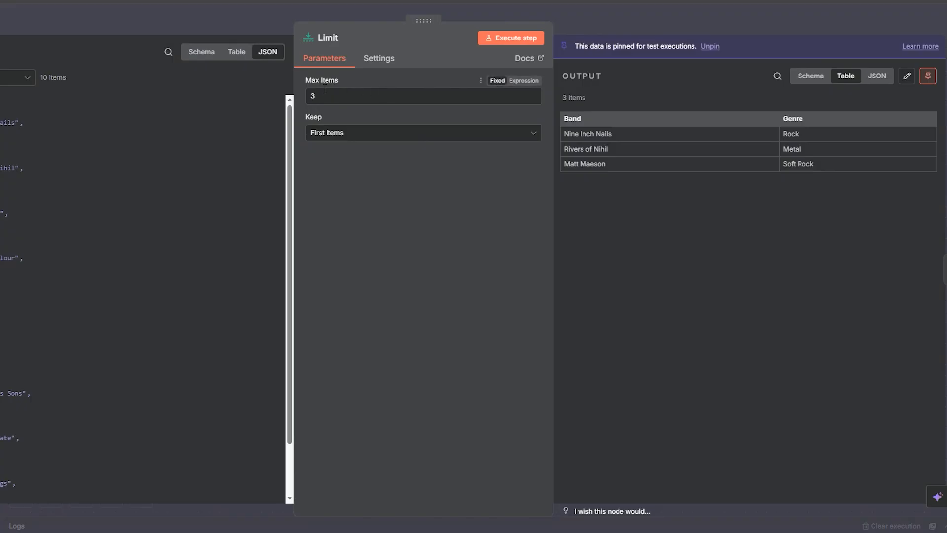
pyautogui.click(337, 133)
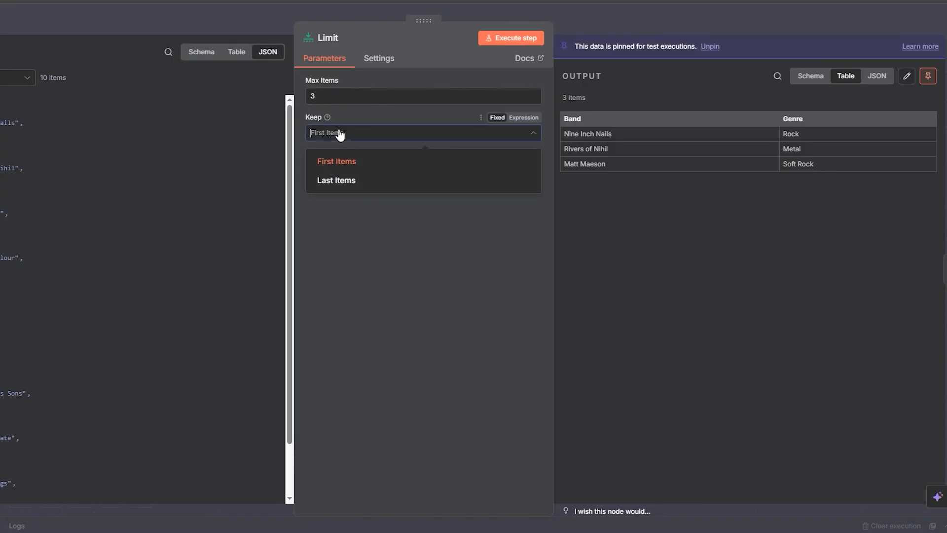
pyautogui.click(340, 133)
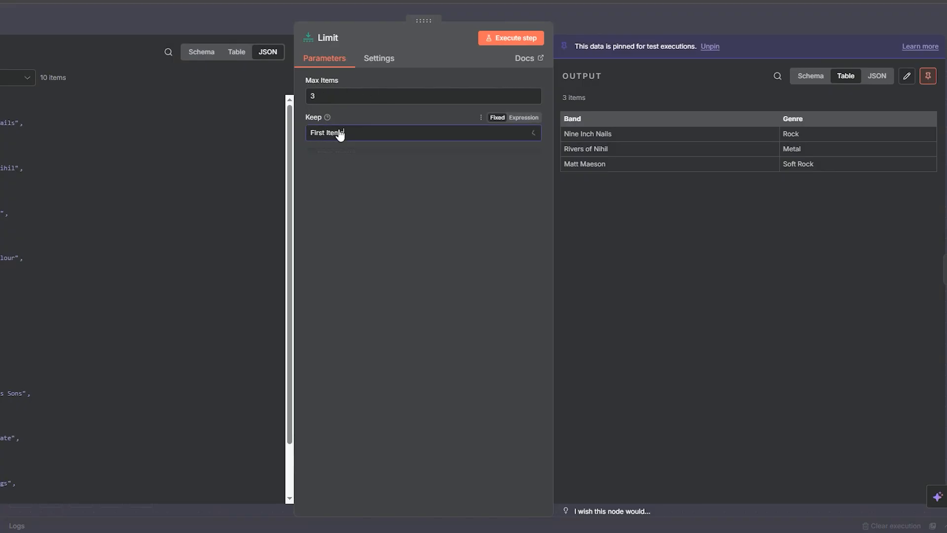
pyautogui.click(600, 23)
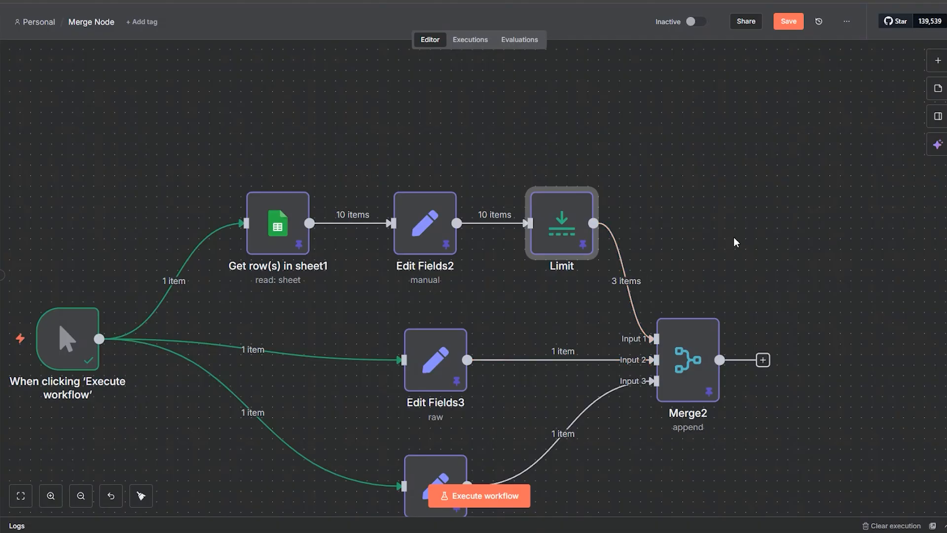
# Step: Inspect the JSON fields defined in Edit Fields3 and Edit Fields4, covering venue and location, and festival and capacity
pyautogui.scroll(-5, 733, 237)
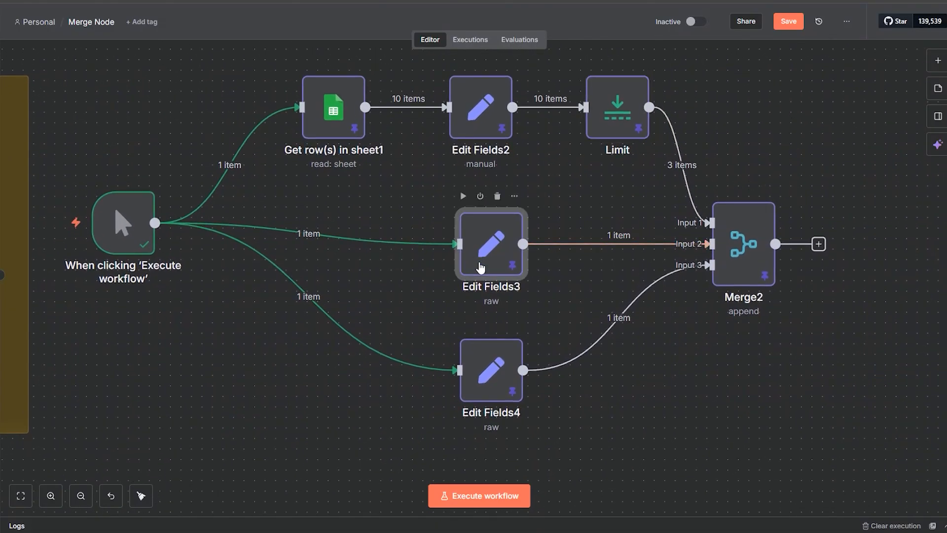
pyautogui.doubleClick(481, 267)
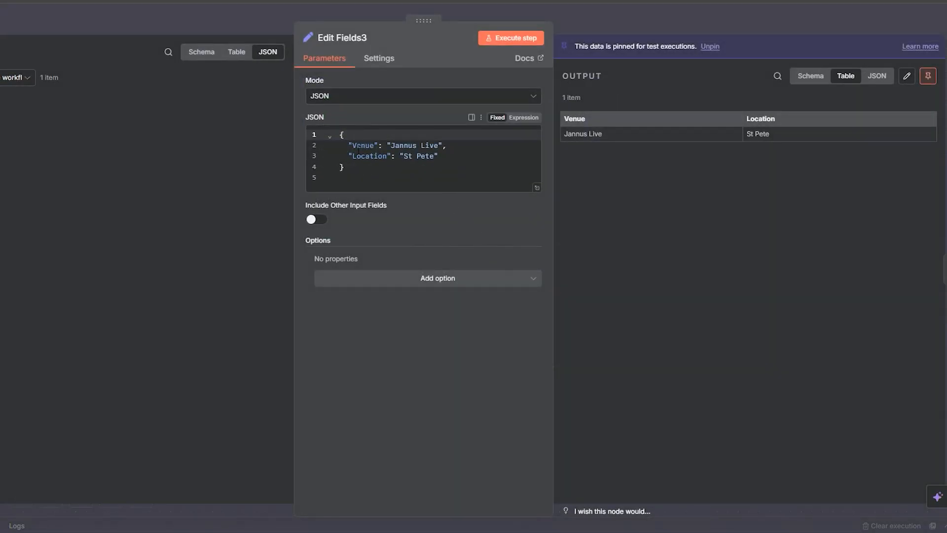
pyautogui.moveTo(348, 145); pyautogui.dragTo(454, 146)
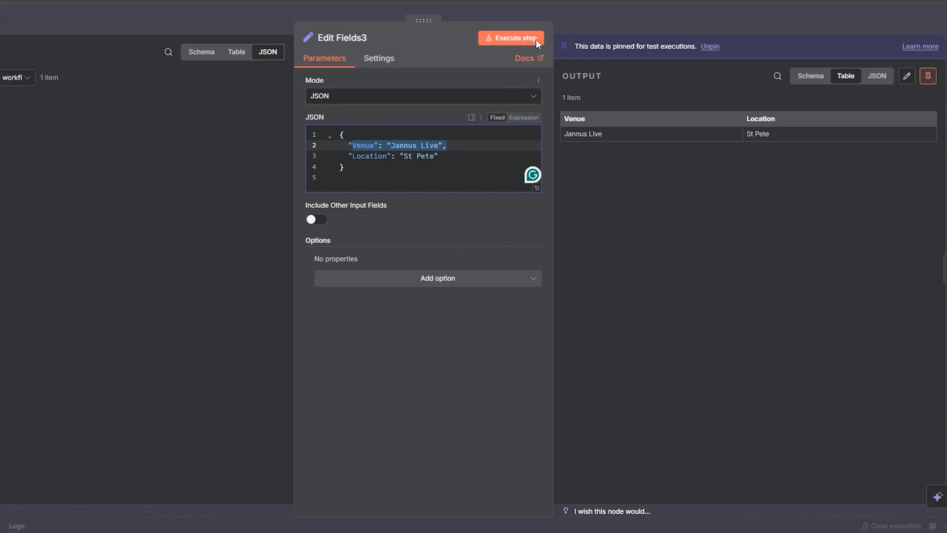
pyautogui.click(575, 19)
pyautogui.doubleClick(479, 392)
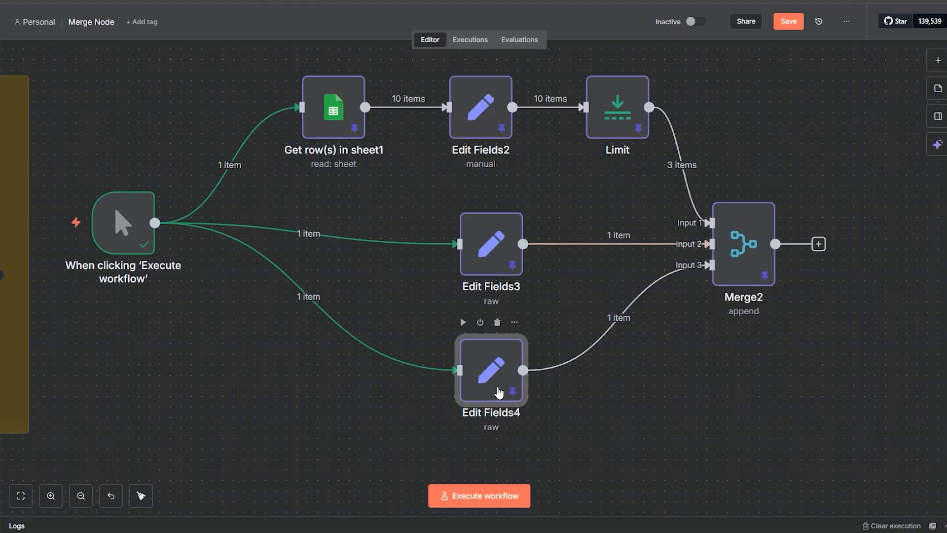
pyautogui.moveTo(409, 145); pyautogui.dragTo(456, 152)
pyautogui.doubleClick(413, 155)
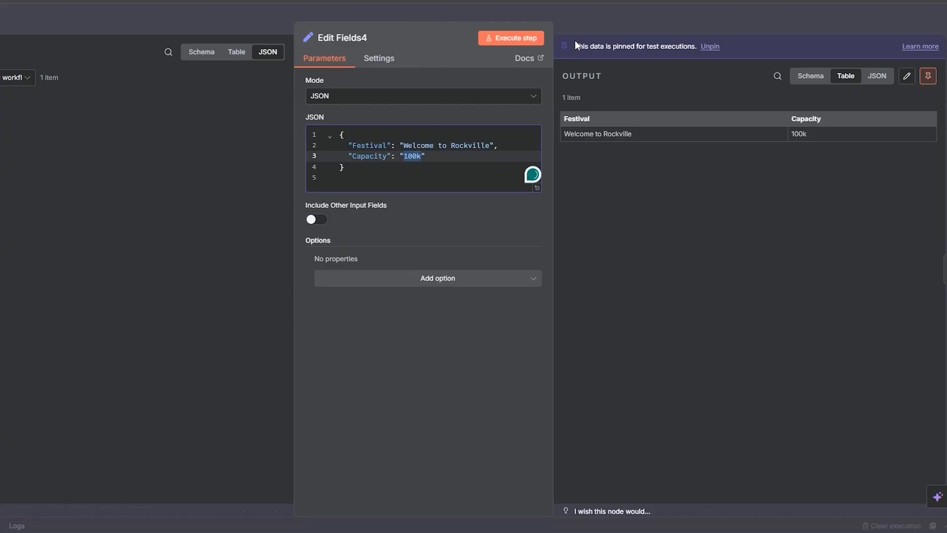
pyautogui.click(576, 16)
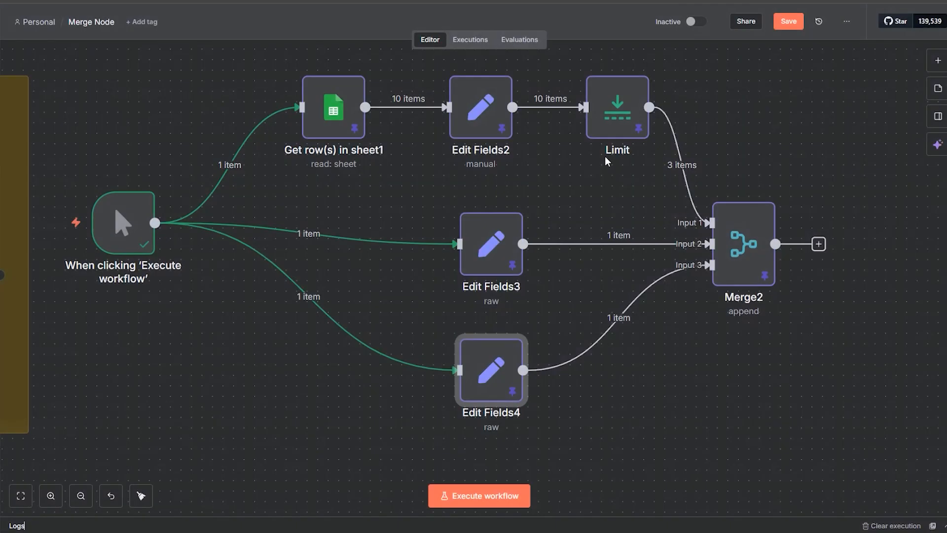
# Step: Compare the output fields of Edit Fields2, Edit Fields3 and Edit Fields4, opening each node in turn
pyautogui.doubleClick(491, 130)
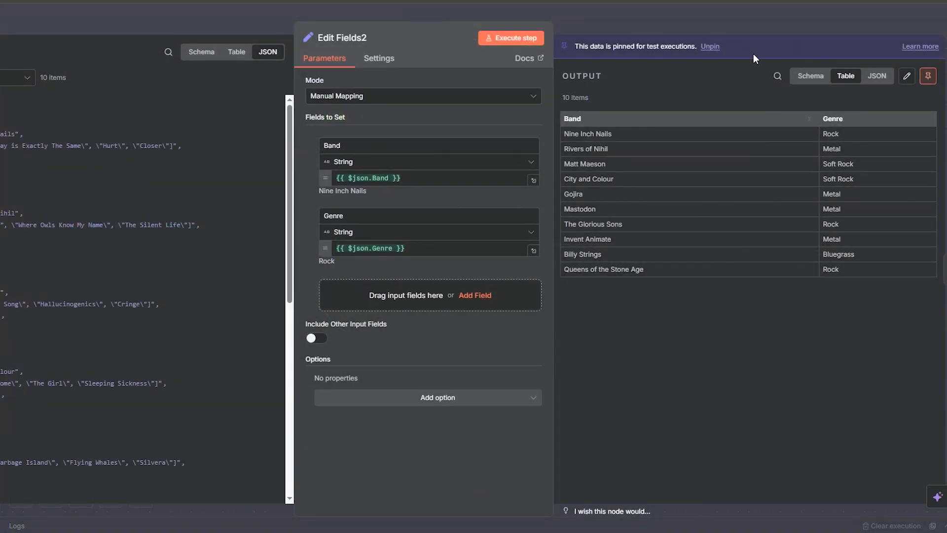
pyautogui.click(741, 23)
pyautogui.doubleClick(500, 260)
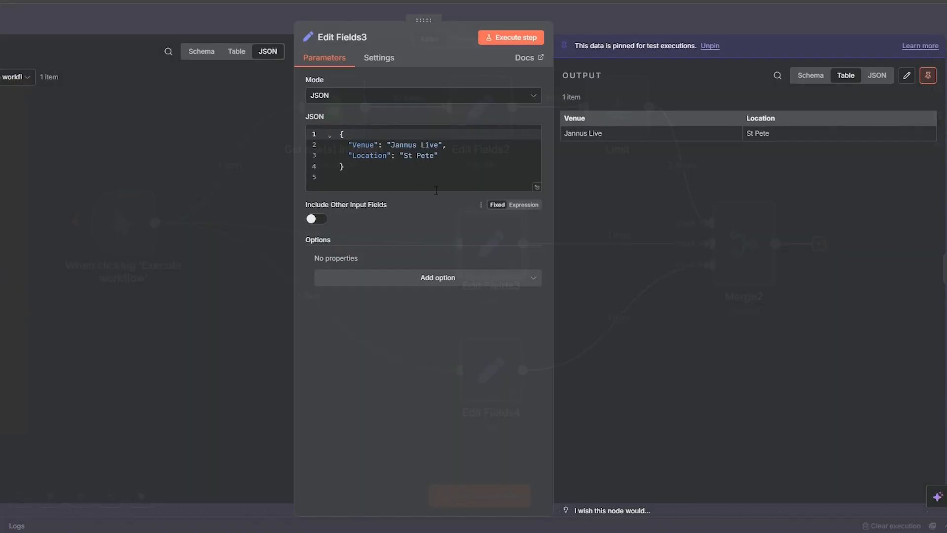
pyautogui.click(717, 16)
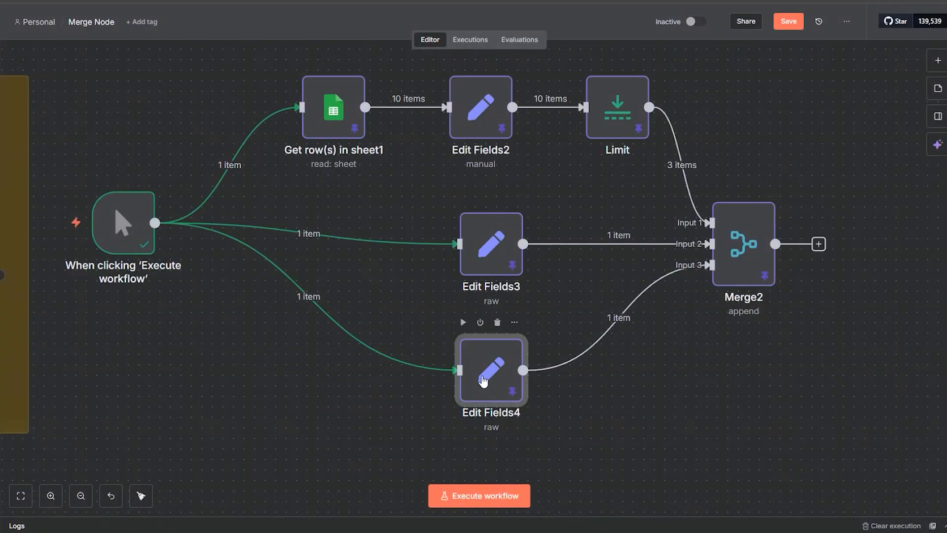
pyautogui.doubleClick(469, 347)
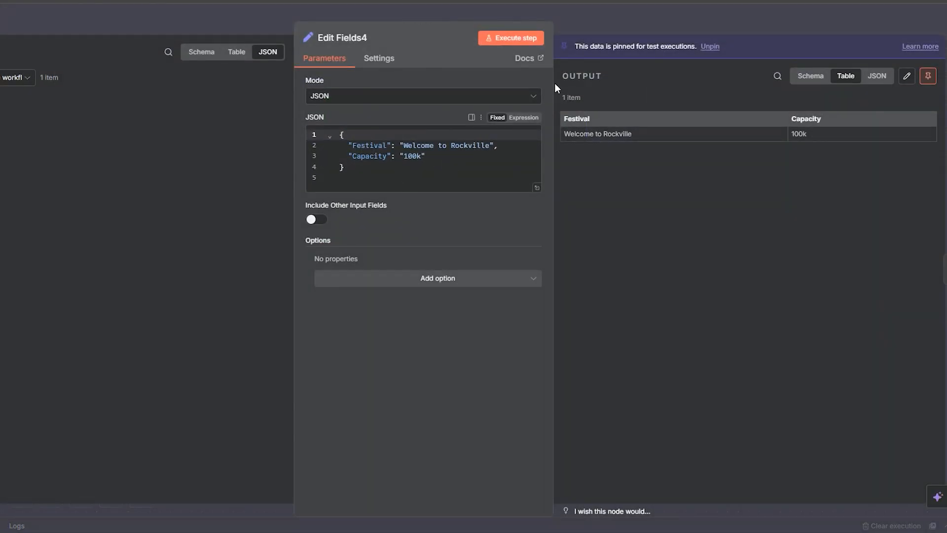
pyautogui.click(646, 10)
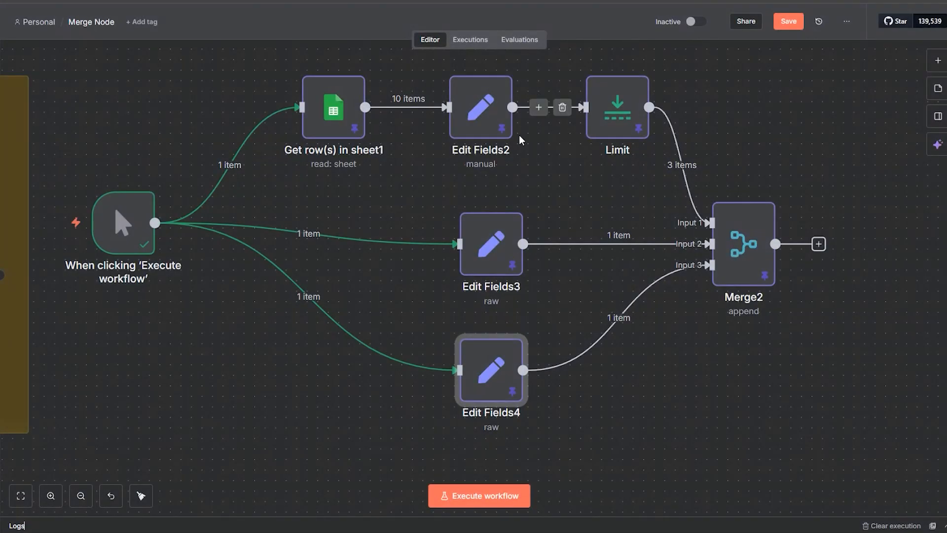
# Step: Review Merge2's appended output in Schema view and return it to Table view
pyautogui.doubleClick(721, 268)
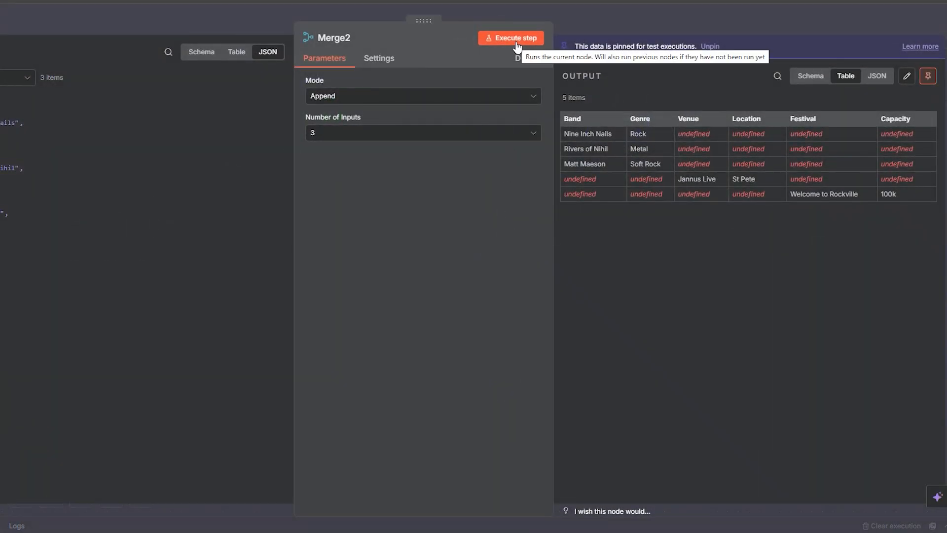
pyautogui.click(807, 78)
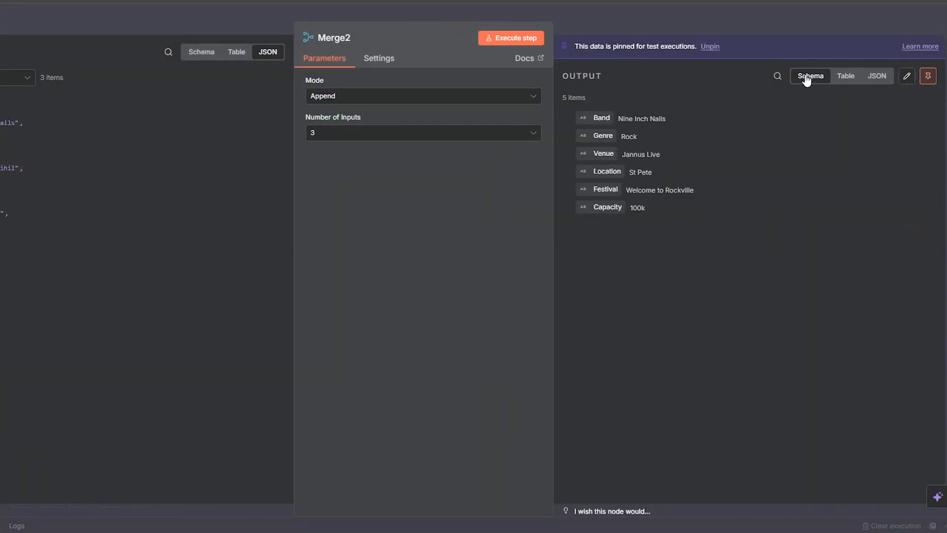
pyautogui.click(852, 82)
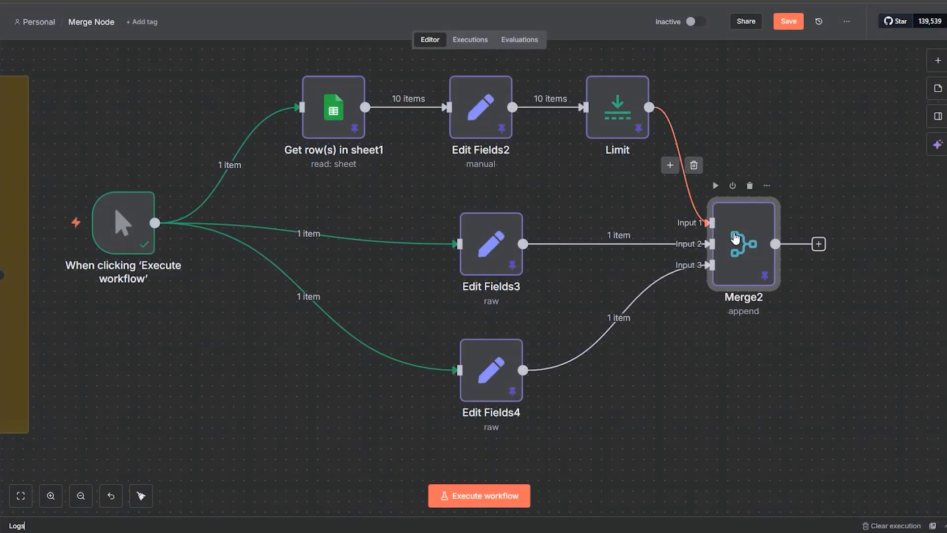
# Step: Check Merge2's Number of Inputs setting against its incoming branches and reread its output table
pyautogui.doubleClick(742, 247)
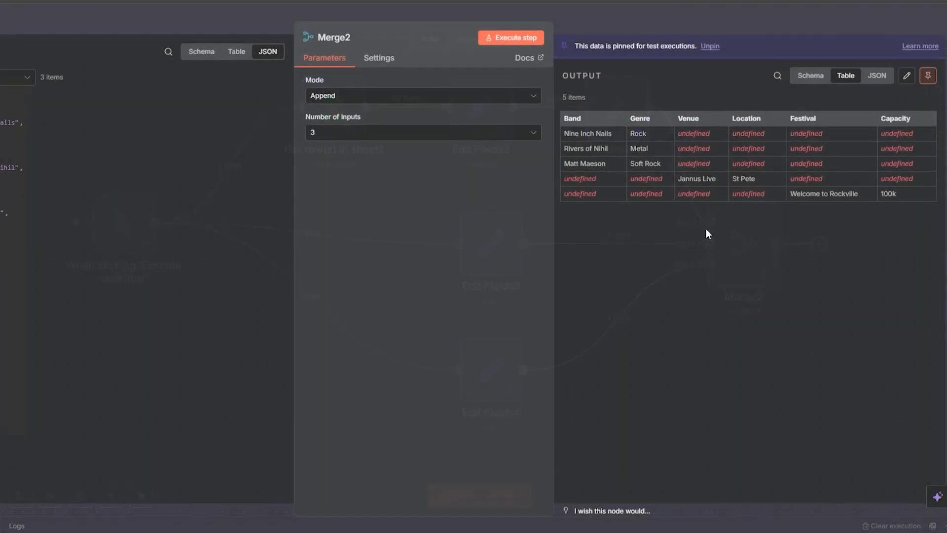
pyautogui.click(380, 133)
pyautogui.click(381, 133)
pyautogui.click(601, 15)
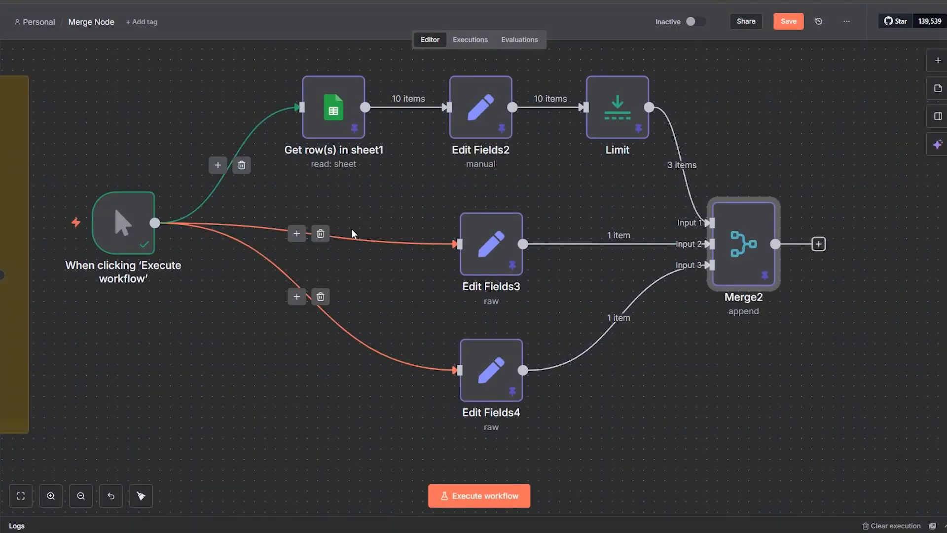
pyautogui.doubleClick(742, 247)
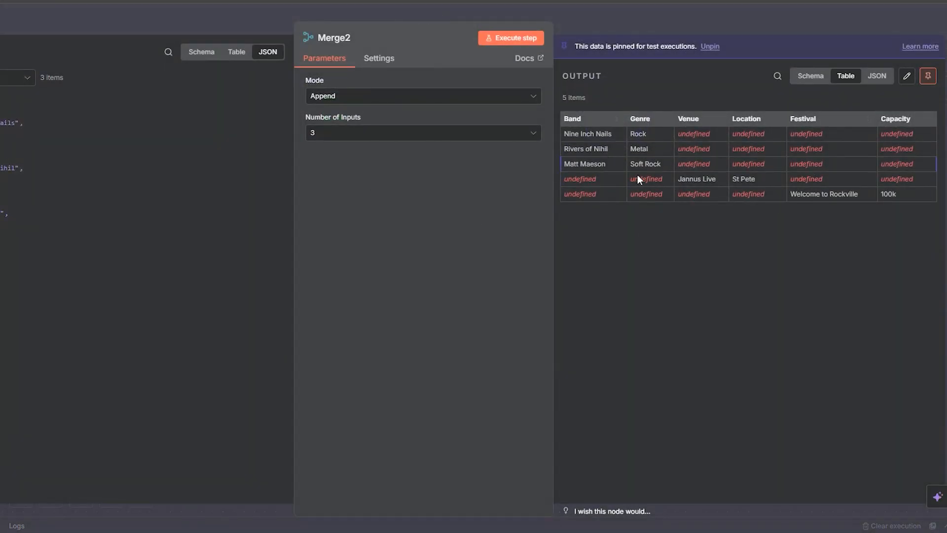
pyautogui.click(656, 20)
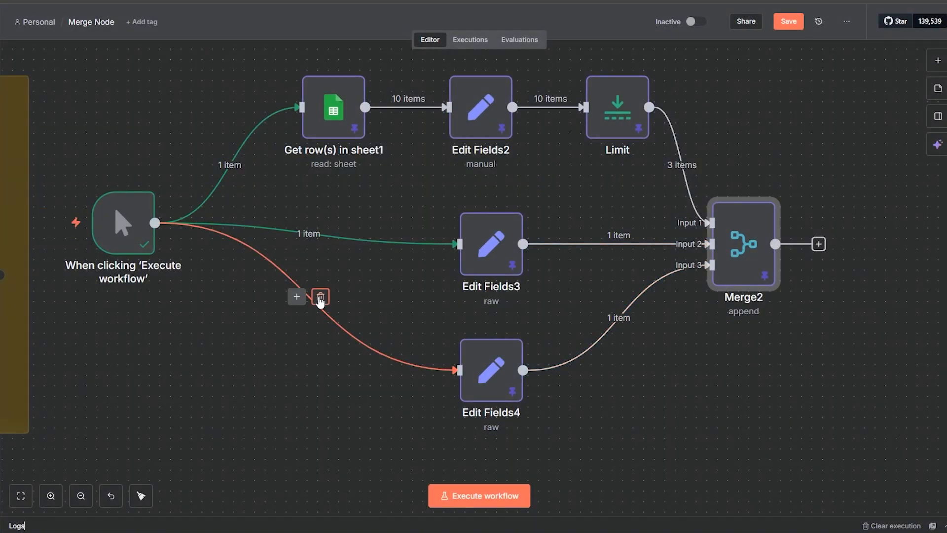
# Step: Delete the manual trigger's connections to Edit Fields4, Edit Fields3 and Get row(s) in sheet1
pyautogui.click(321, 297)
pyautogui.click(321, 233)
pyautogui.click(239, 161)
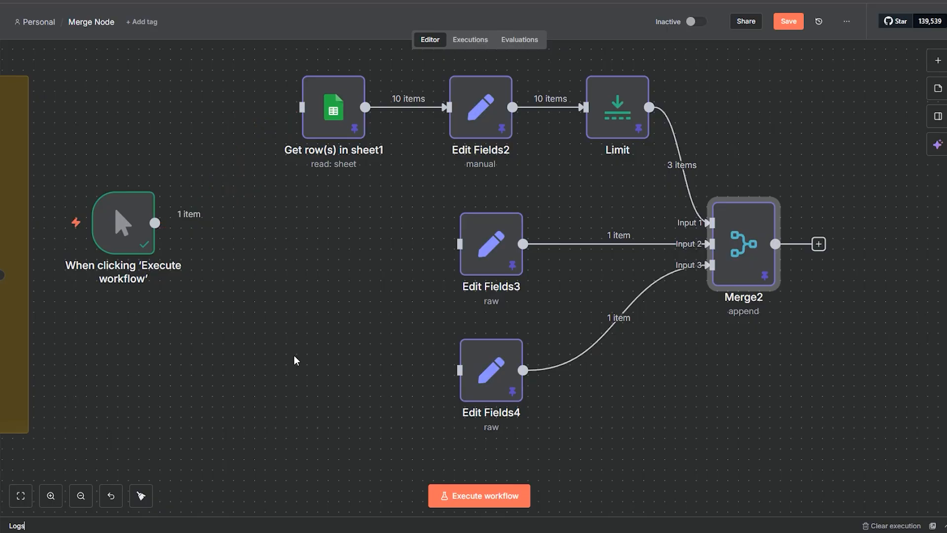
# Step: Move the manual trigger down to the Combine example, midway in height between the Code and Code1 nodes and just before them
pyautogui.scroll(-3, 266, 247)
pyautogui.hscroll(-2, 266, 247)
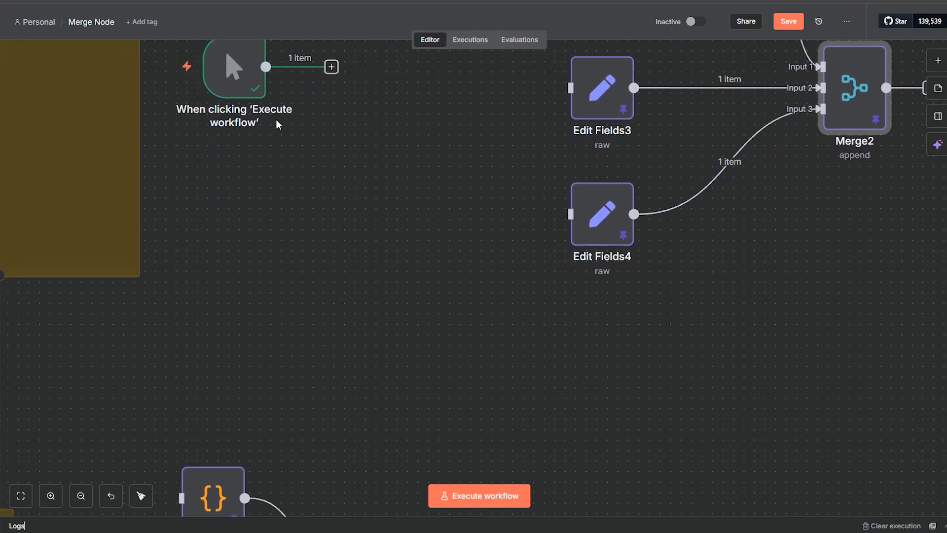
pyautogui.moveTo(237, 89); pyautogui.dragTo(97, 415)
pyautogui.scroll(-4, 292, 363)
pyautogui.hscroll(-4, 291, 364)
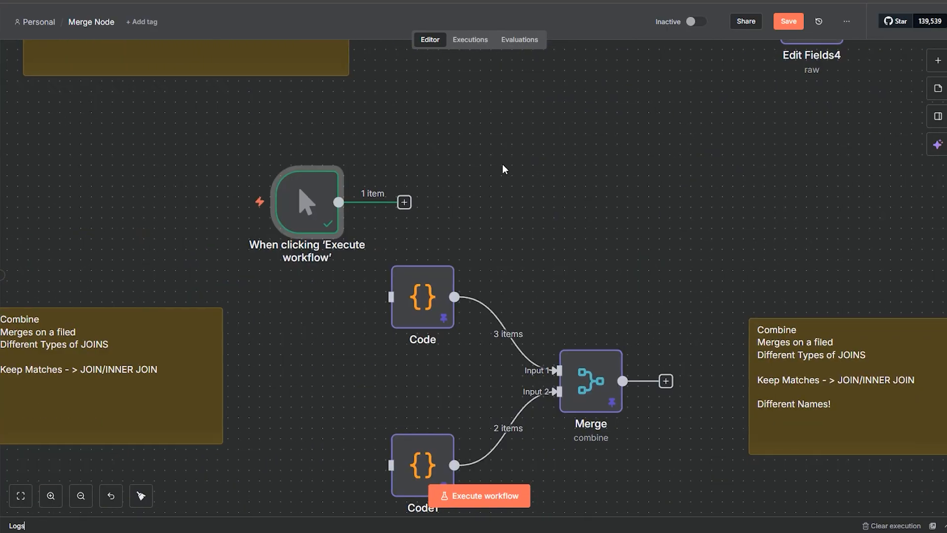
pyautogui.scroll(-2, 380, 349)
pyautogui.hscroll(-2, 381, 349)
pyautogui.scroll(-1, 380, 349)
pyautogui.hscroll(-1, 380, 350)
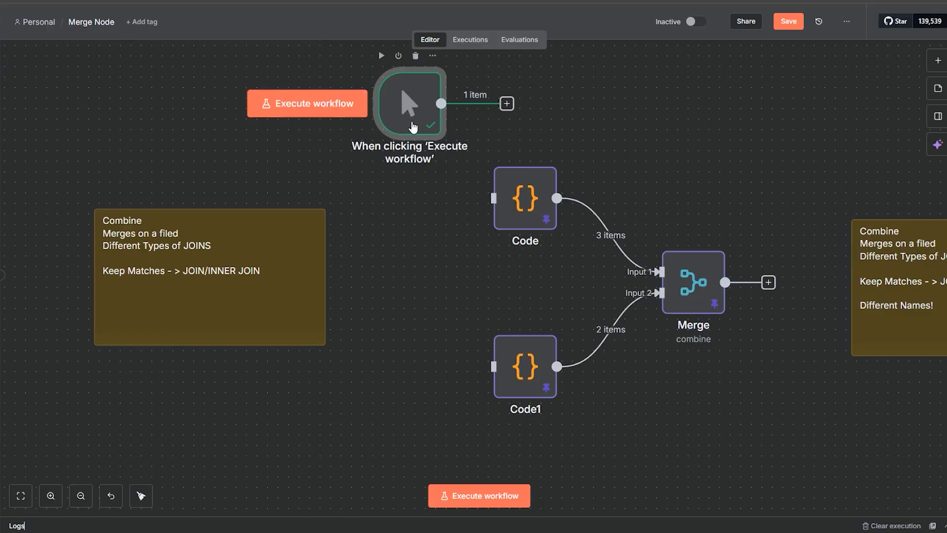
pyautogui.moveTo(401, 116); pyautogui.dragTo(370, 295)
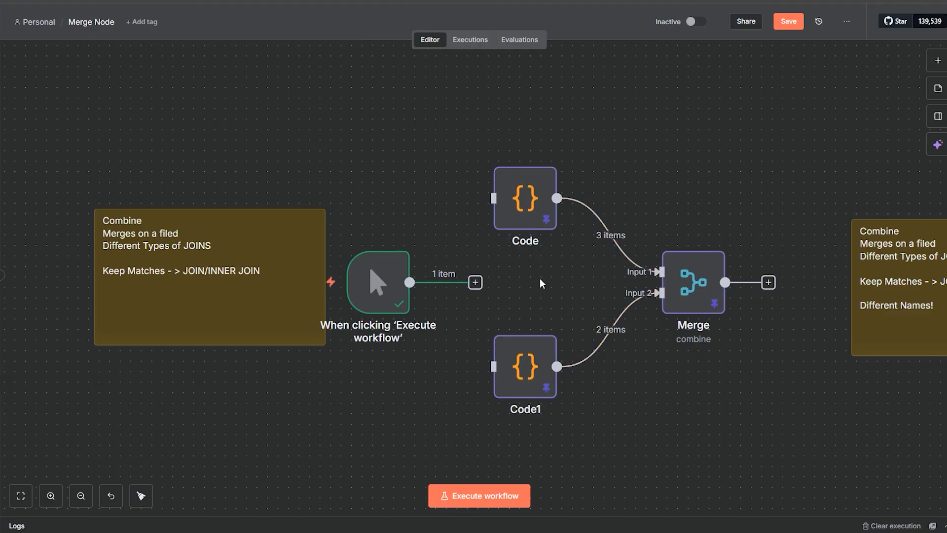
# Step: Connect the manual trigger to Code and Code1, and shift the Combine note away from the trigger
pyautogui.moveTo(475, 282); pyautogui.dragTo(494, 198)
pyautogui.moveTo(410, 282); pyautogui.dragTo(490, 366)
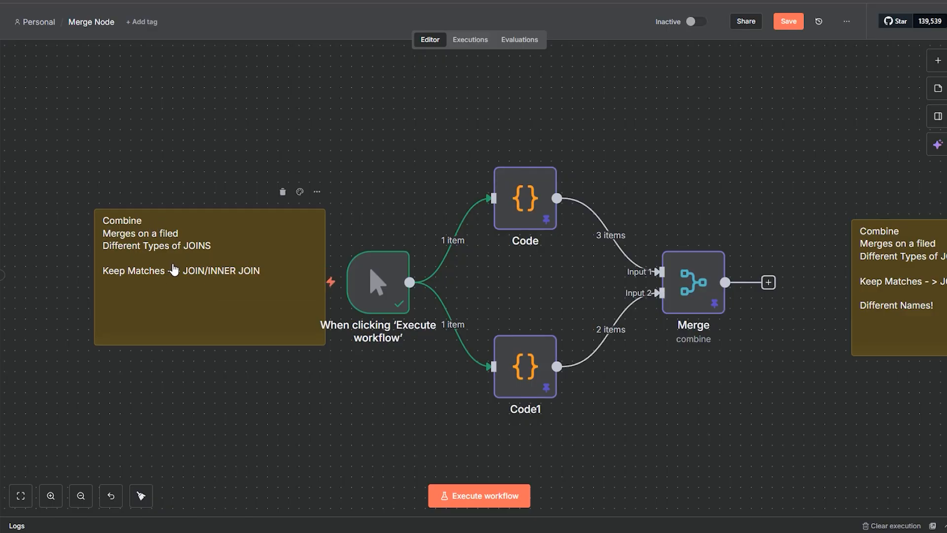
pyautogui.moveTo(173, 270); pyautogui.dragTo(130, 279)
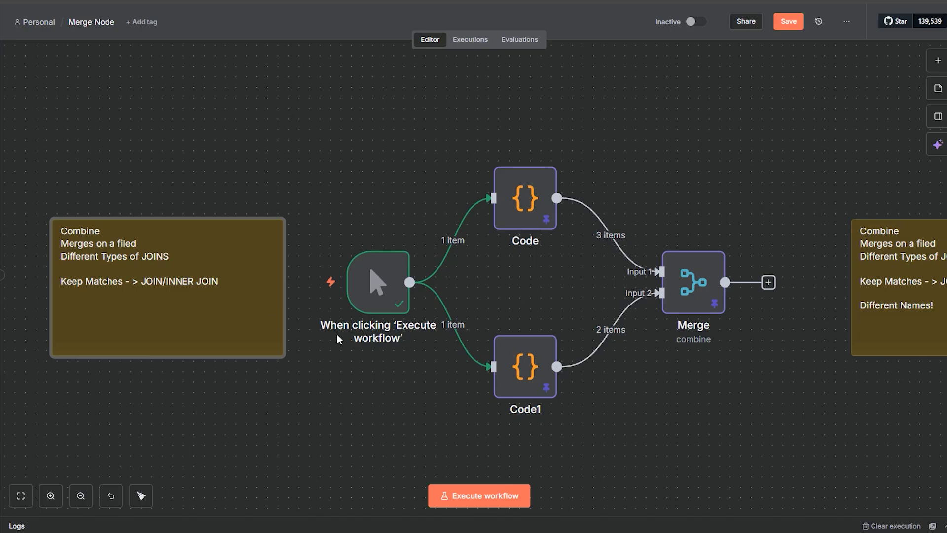
# Step: Inspect the Code node's name and language records and its pinned output, and close the node
pyautogui.moveTo(337, 336)
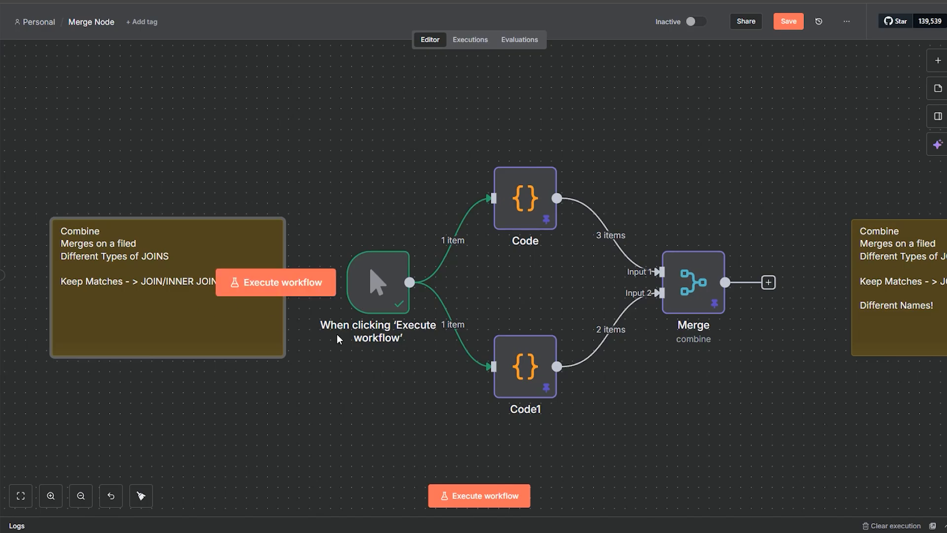
pyautogui.click(534, 225)
pyautogui.doubleClick(535, 225)
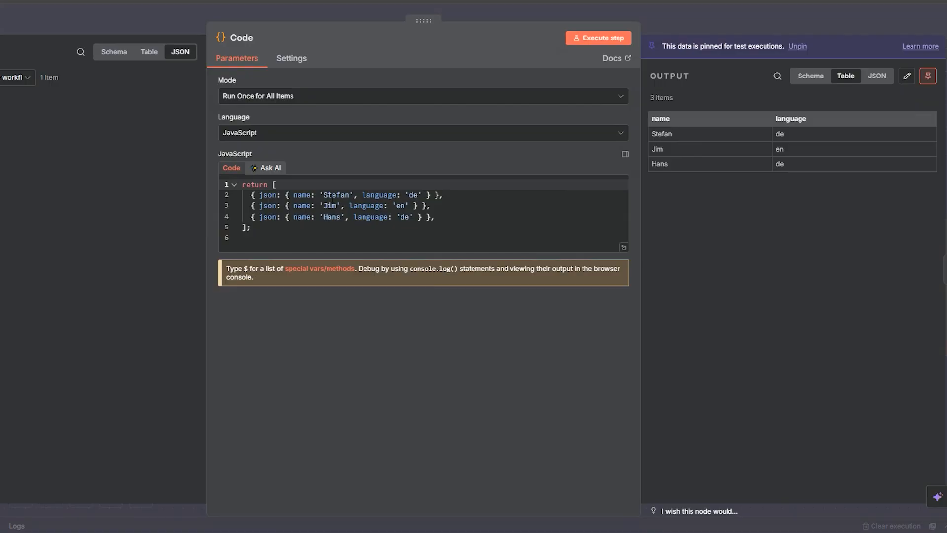
pyautogui.doubleClick(332, 195)
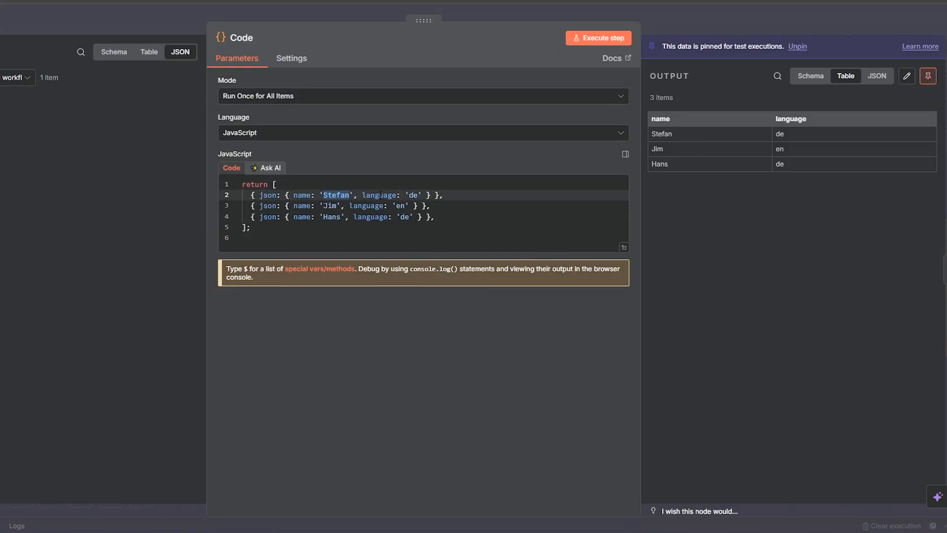
pyautogui.click(413, 195)
pyautogui.click(670, 27)
# Step: Inspect the Code1 node's greeting and language records, comparing the English and German entries, and close the node
pyautogui.doubleClick(536, 351)
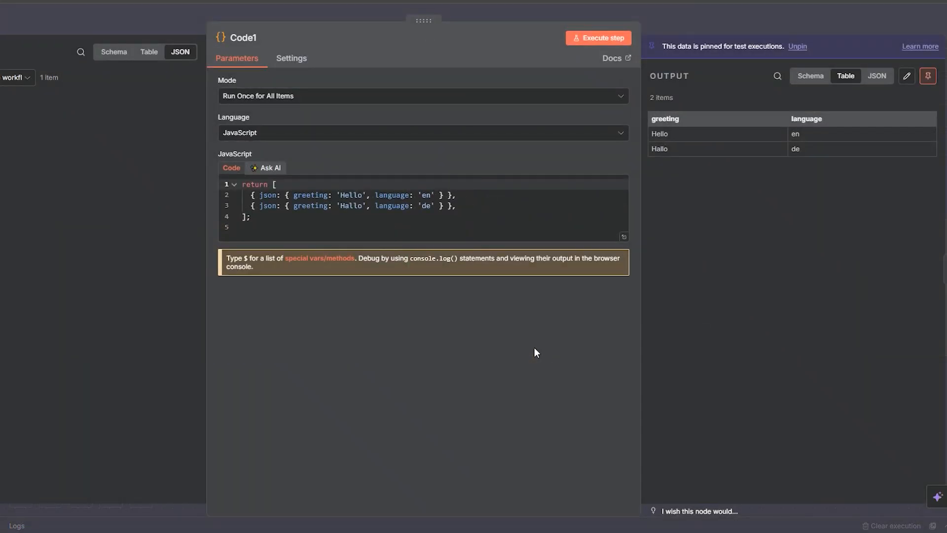
pyautogui.click(338, 195)
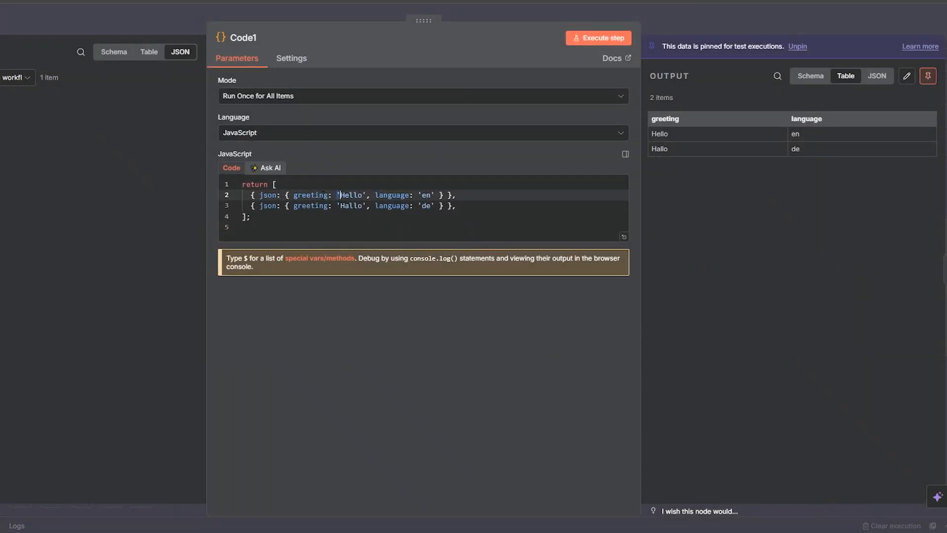
pyautogui.doubleClick(360, 196)
pyautogui.doubleClick(363, 206)
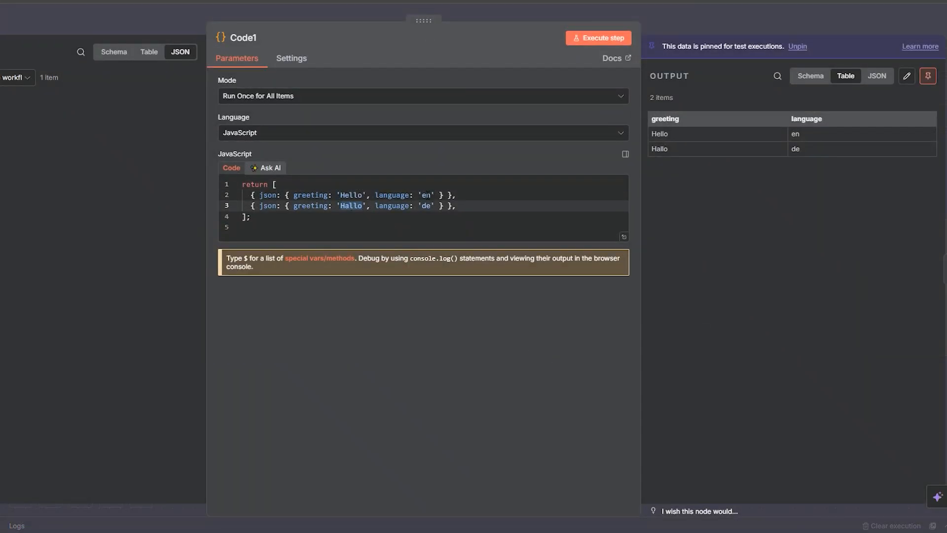
pyautogui.doubleClick(430, 196)
pyautogui.doubleClick(426, 206)
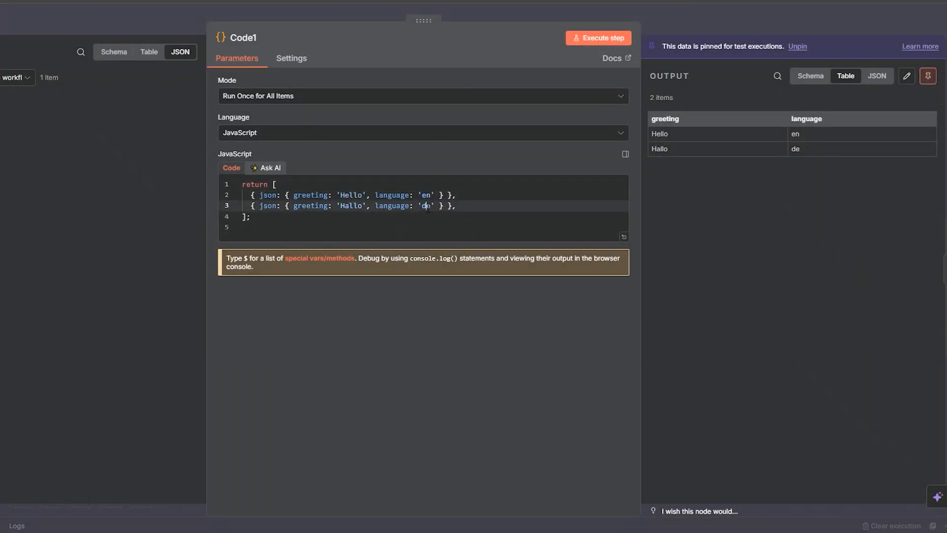
pyautogui.click(673, 18)
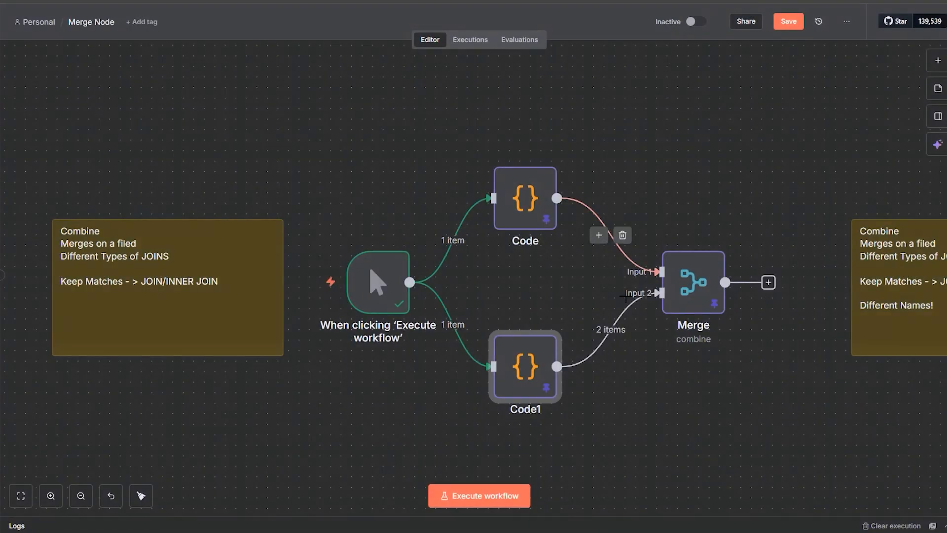
# Step: Review the Merge node's Mode and Combine By choices, leaving them at Combine and Matching Fields
pyautogui.doubleClick(687, 302)
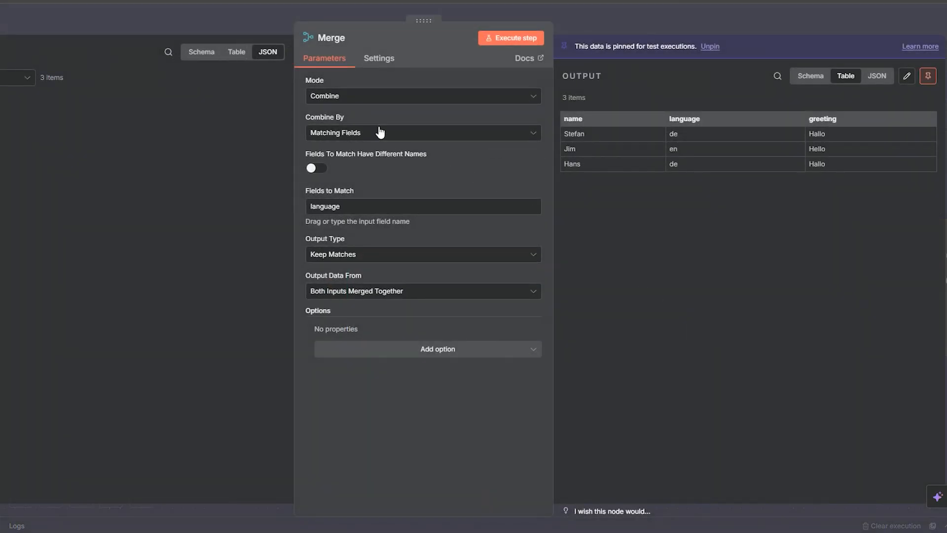
pyautogui.click(341, 96)
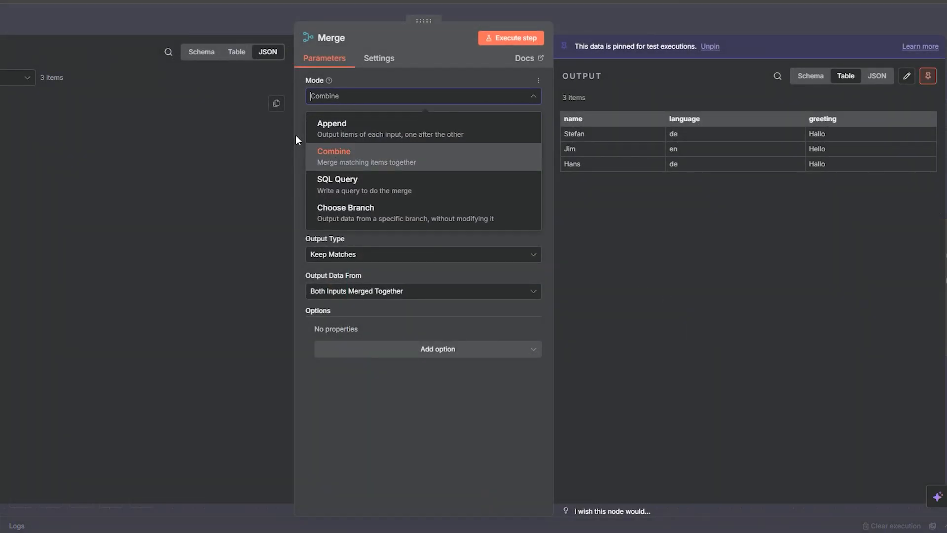
pyautogui.click(338, 162)
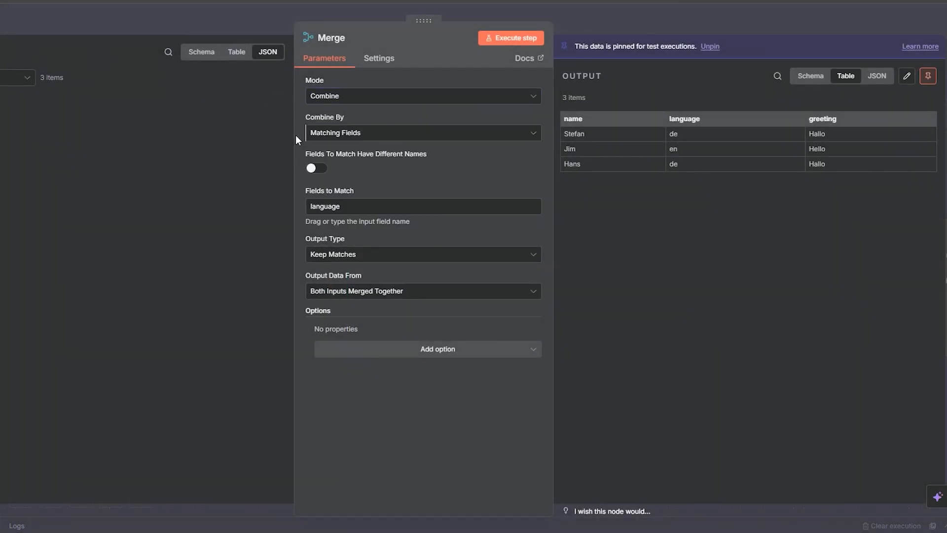
pyautogui.click(325, 138)
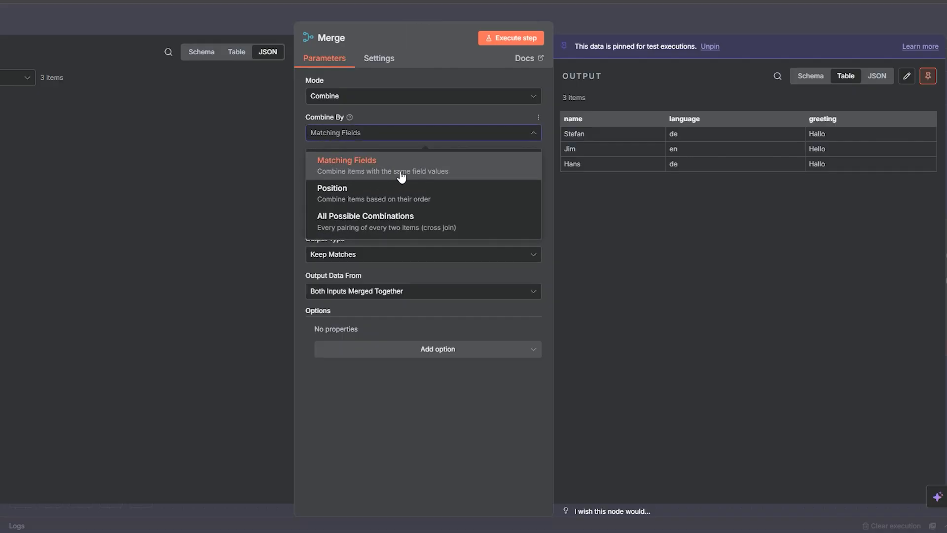
pyautogui.click(300, 156)
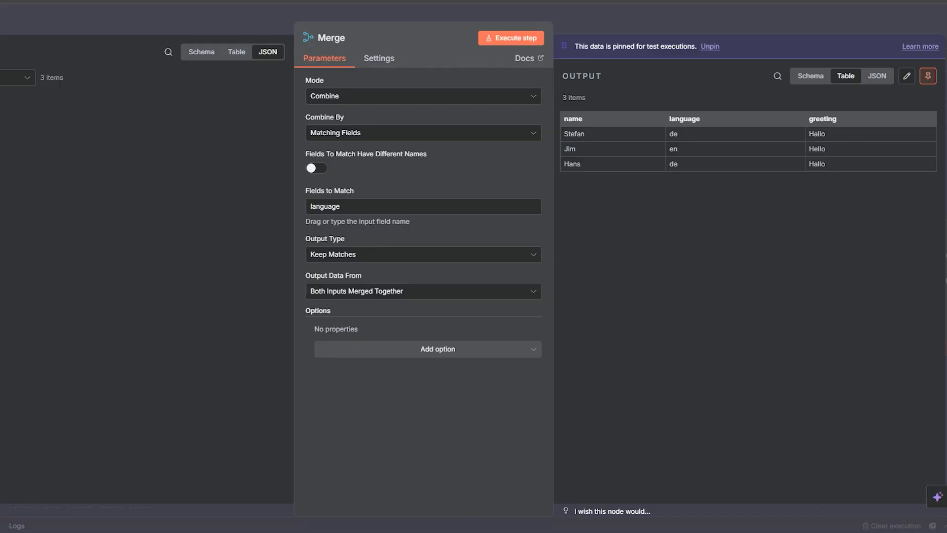
# Step: Compare the Merge node's Input 1 and Input 2 data, review its output types and merged table, and close the node
pyautogui.click(17, 78)
pyautogui.click(69, 125)
pyautogui.click(17, 78)
pyautogui.click(74, 100)
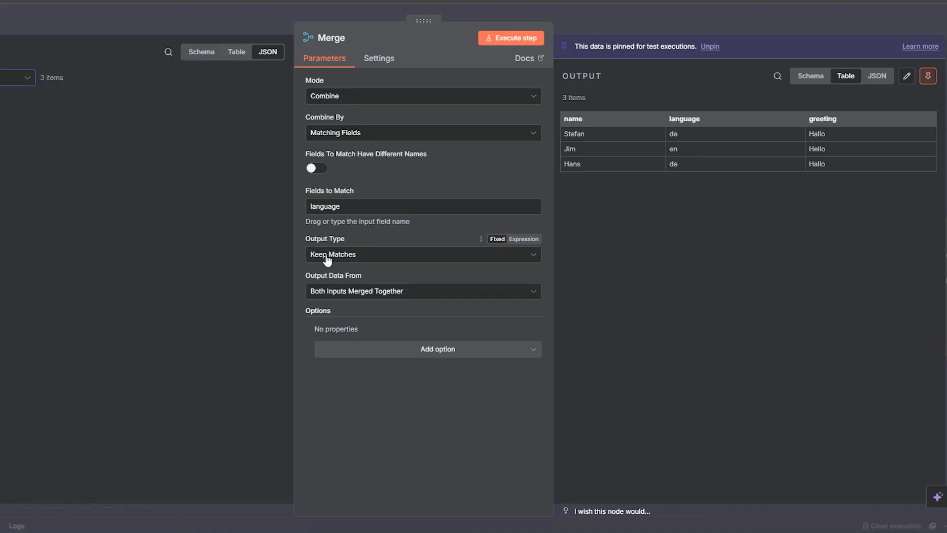
pyautogui.click(359, 261)
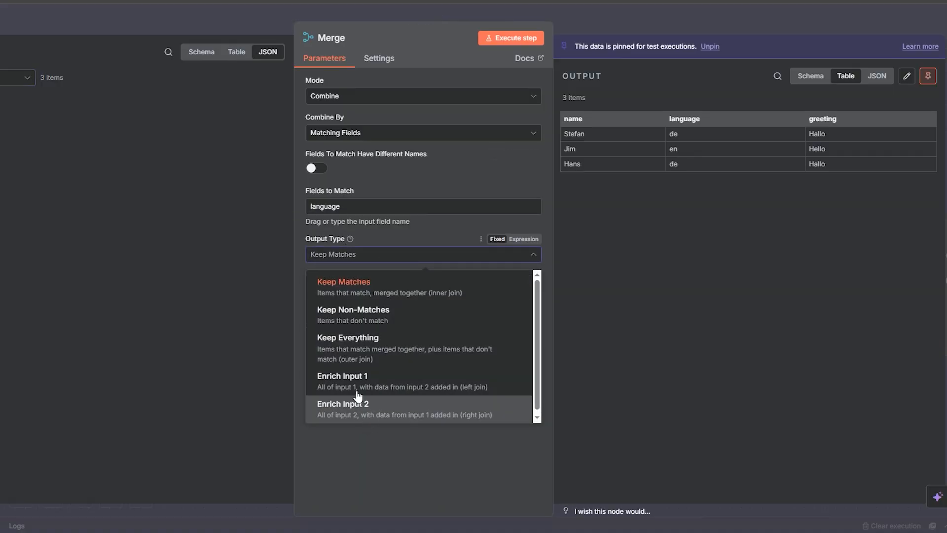
pyautogui.click(372, 431)
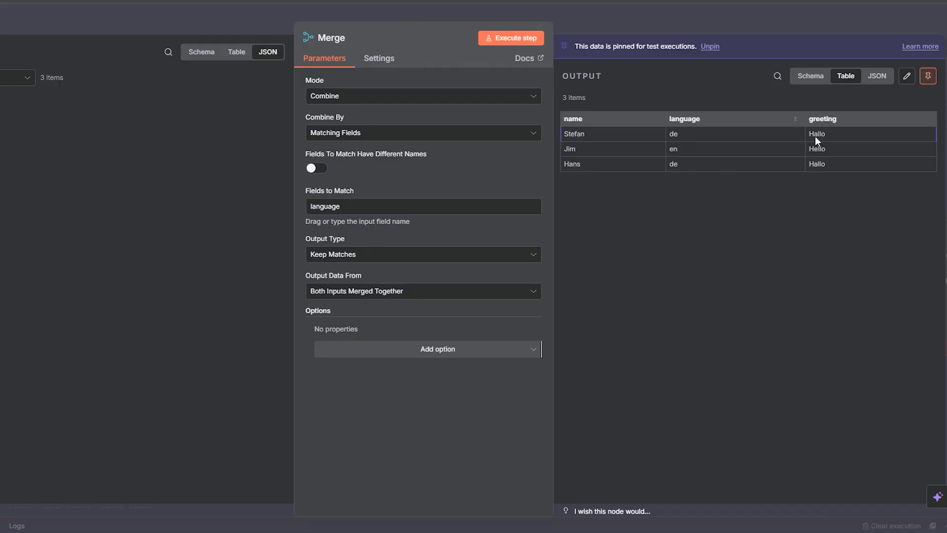
pyautogui.click(577, 22)
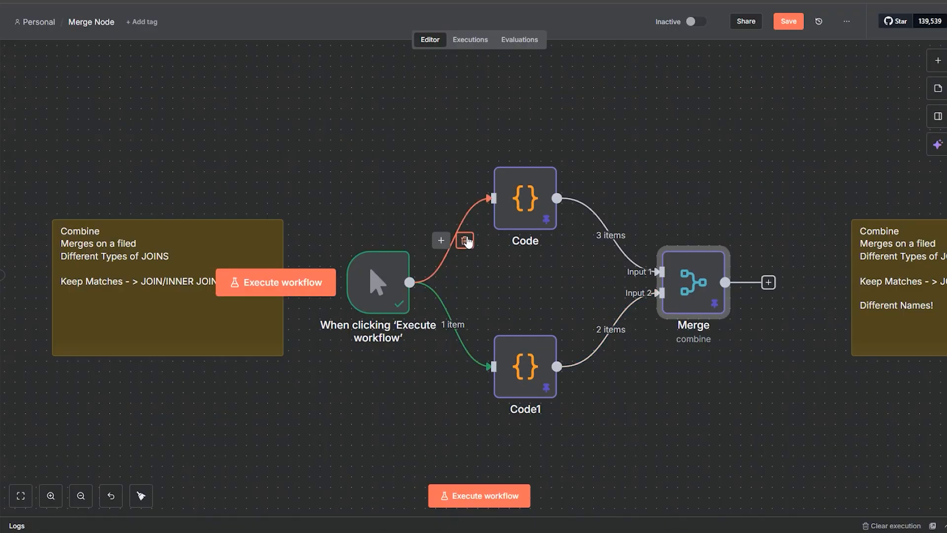
# Step: Disconnect the manual trigger from Code and Code1, and move it to the free area above and beyond the Merge node
pyautogui.click(464, 240)
pyautogui.click(465, 324)
pyautogui.moveTo(381, 294); pyautogui.dragTo(772, 146)
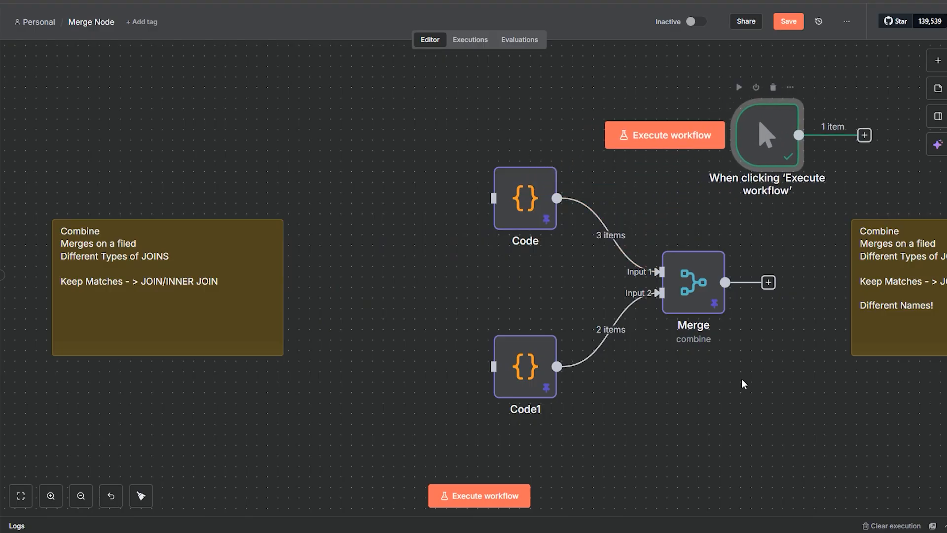
# Step: Move the manual trigger between the Different Names note and the Code2 and Code3 nodes, and connect it to both
pyautogui.moveTo(760, 391); pyautogui.dragTo(494, 316)
pyautogui.moveTo(733, 292); pyautogui.dragTo(529, 307)
pyautogui.moveTo(735, 163); pyautogui.dragTo(639, 192)
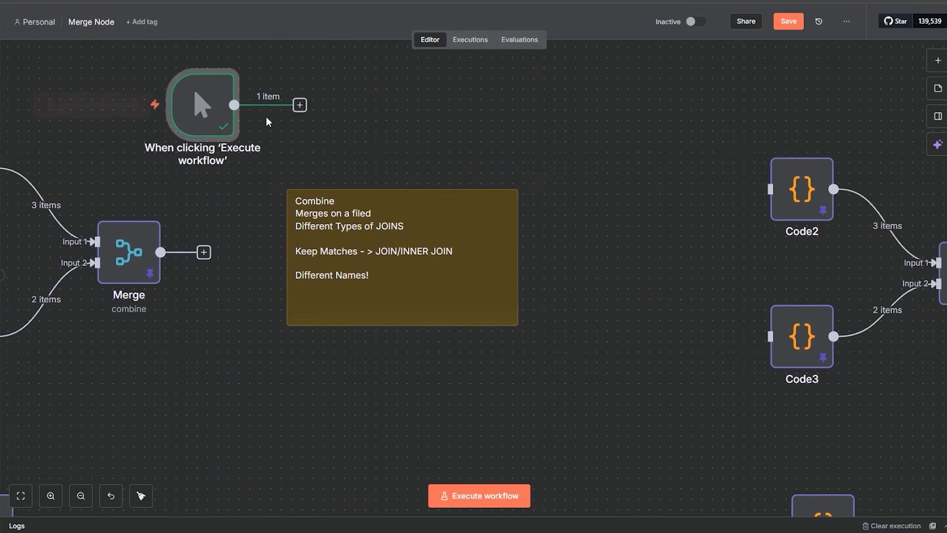
pyautogui.moveTo(237, 117); pyautogui.dragTo(553, 160)
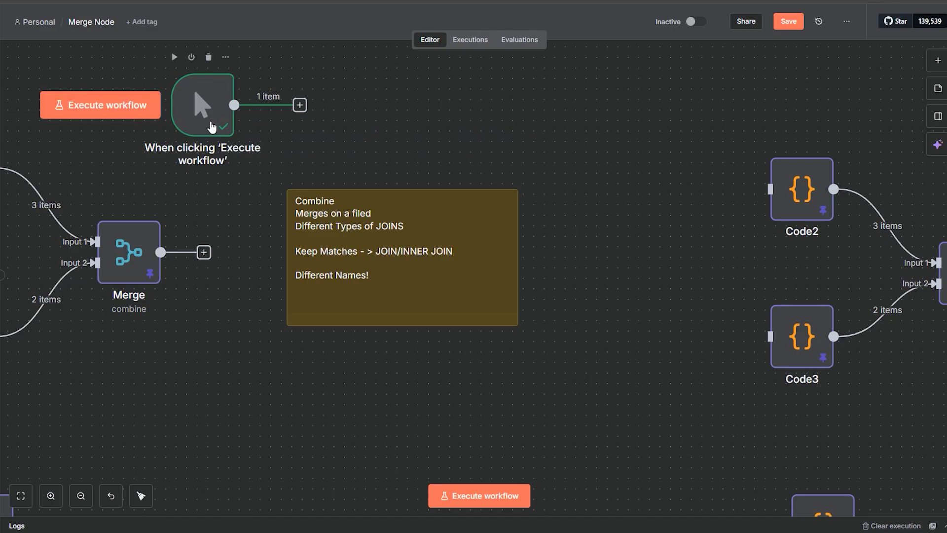
pyautogui.moveTo(216, 127); pyautogui.dragTo(601, 281)
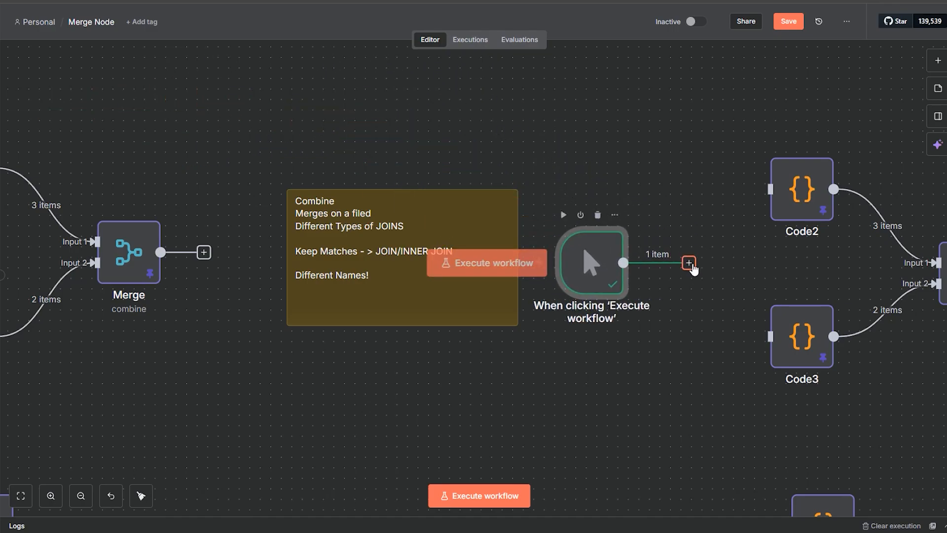
pyautogui.moveTo(689, 263); pyautogui.dragTo(754, 198)
pyautogui.moveTo(623, 263); pyautogui.dragTo(754, 330)
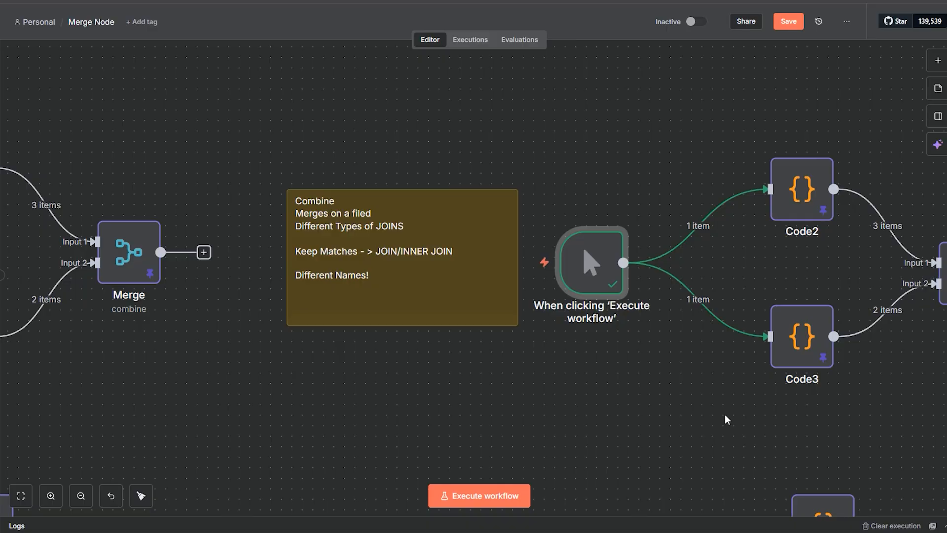
# Step: Inspect the Code2 node's name and language_spoken fields in its records, and close the node
pyautogui.moveTo(725, 415); pyautogui.dragTo(592, 434)
pyautogui.moveTo(801, 409); pyautogui.dragTo(710, 379)
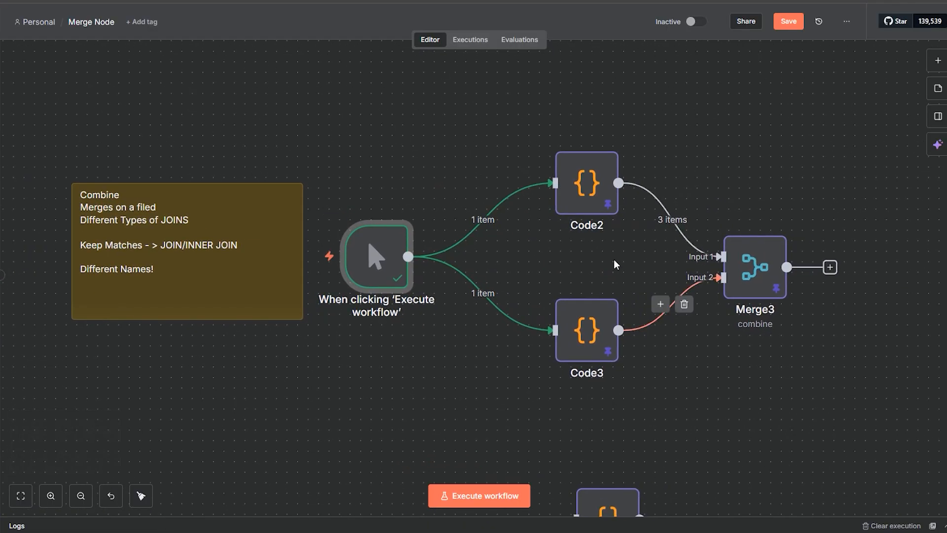
pyautogui.doubleClick(569, 202)
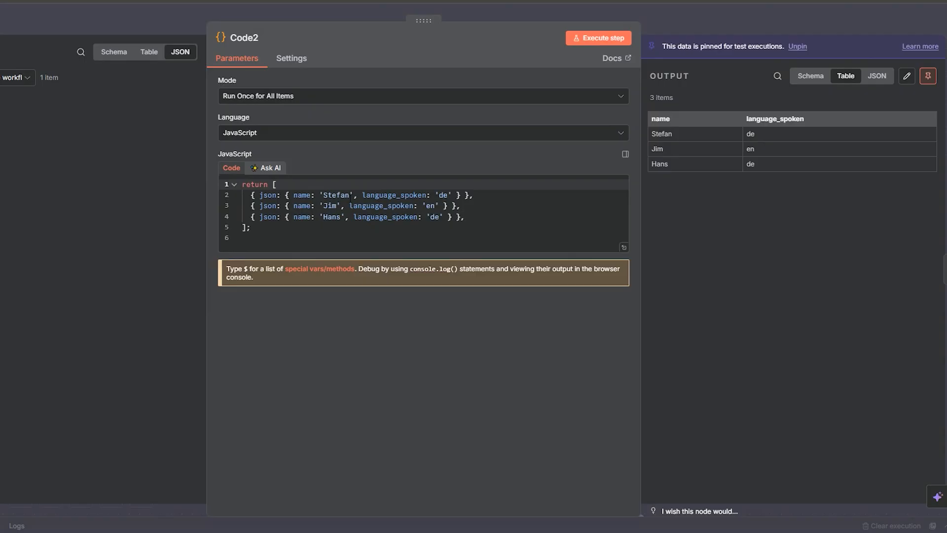
pyautogui.doubleClick(374, 195)
pyautogui.doubleClick(375, 206)
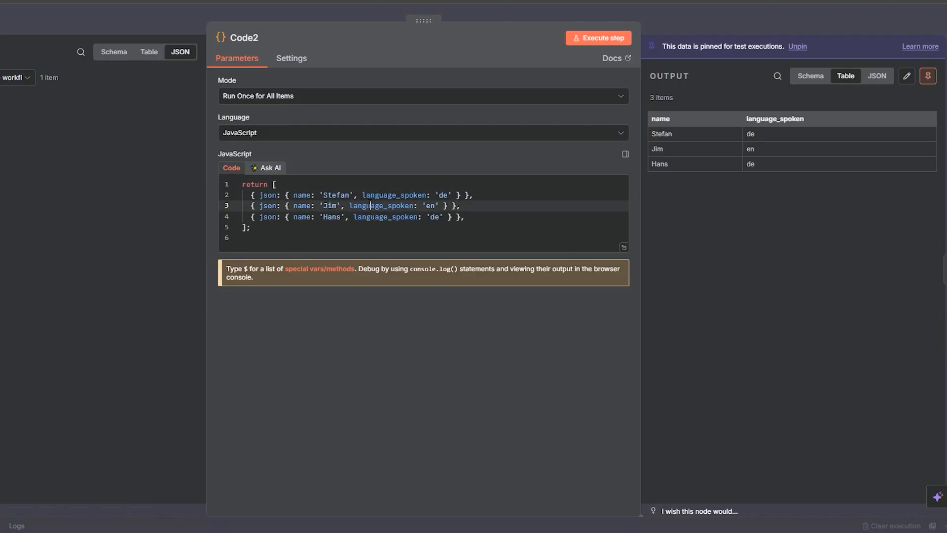
pyautogui.click(388, 217)
pyautogui.click(685, 20)
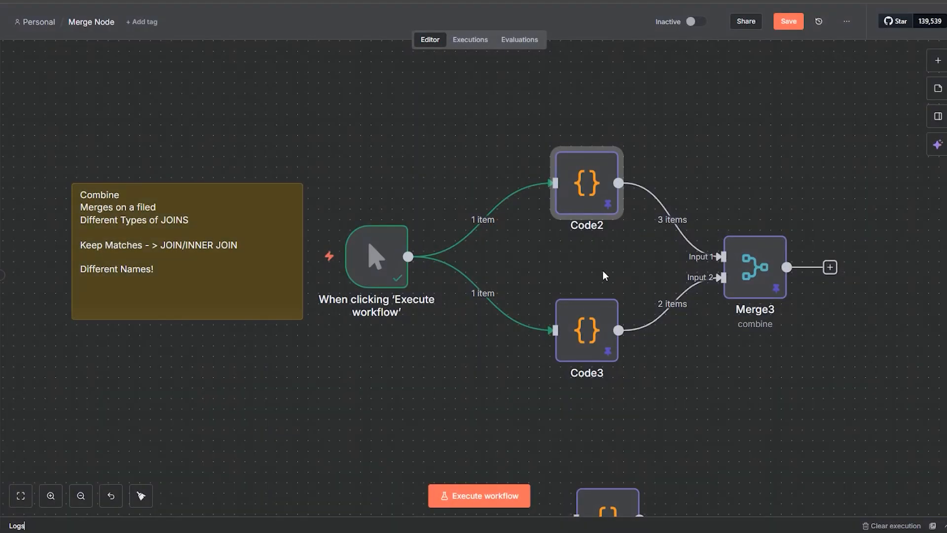
# Step: Inspect the Code3 node's greeting and language records, and close the node
pyautogui.click(608, 323)
pyautogui.doubleClick(607, 323)
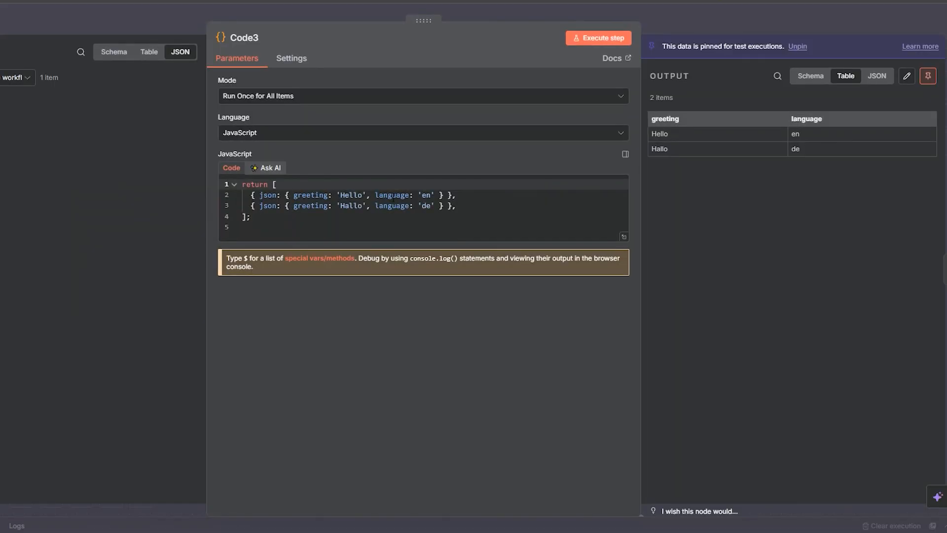
pyautogui.click(670, 13)
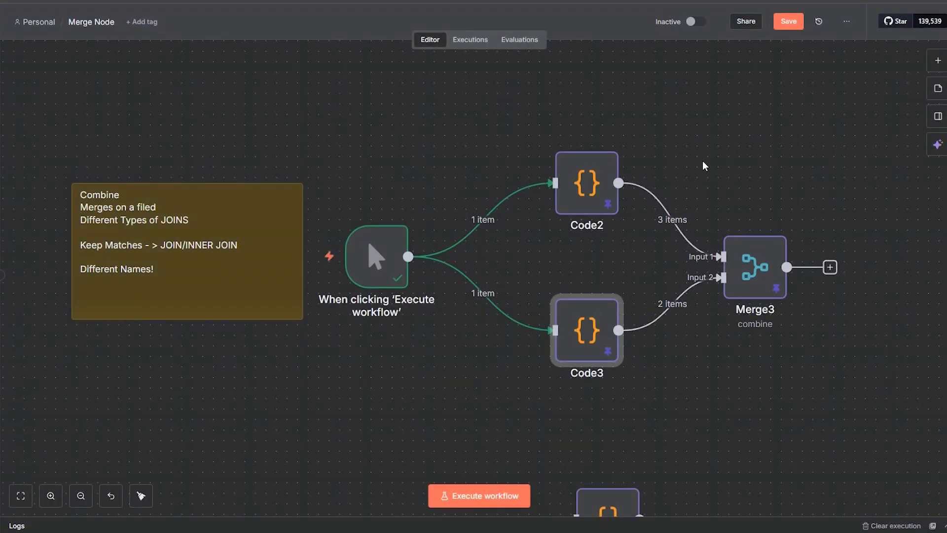
# Step: Examine how Merge3 matches language_spoken with language, comparing its Input 1 and Input 2 data with the output, and close it
pyautogui.doubleClick(757, 284)
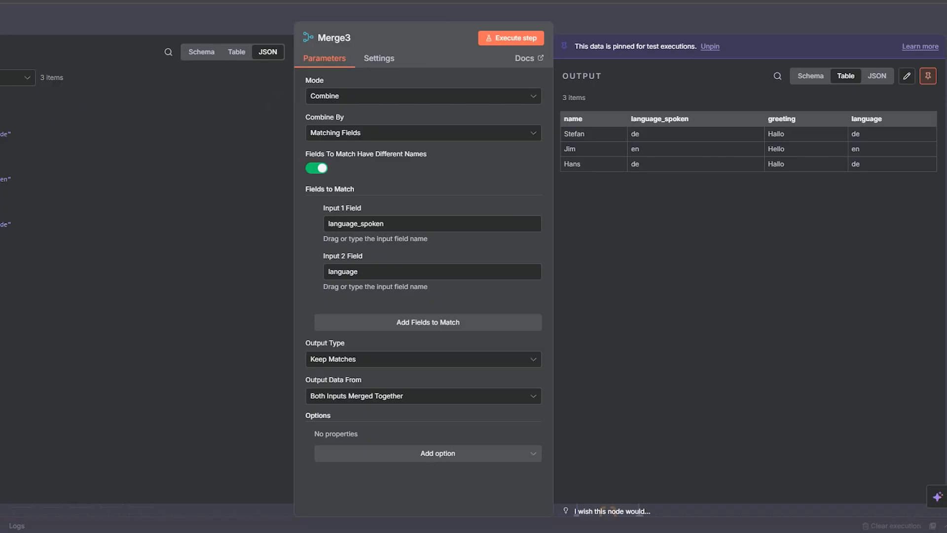
pyautogui.click(17, 78)
pyautogui.click(28, 125)
pyautogui.click(3, 77)
pyautogui.click(3, 105)
pyautogui.click(3, 78)
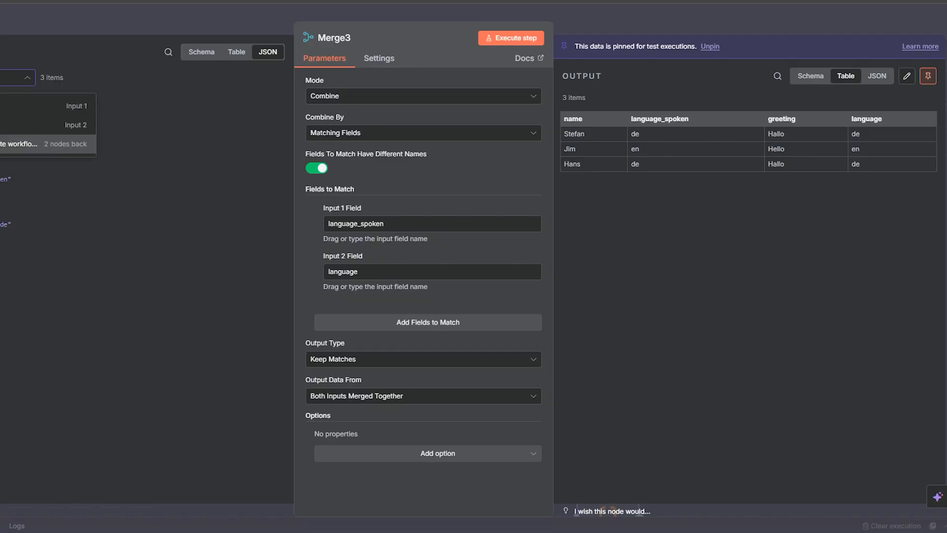
pyautogui.click(2, 123)
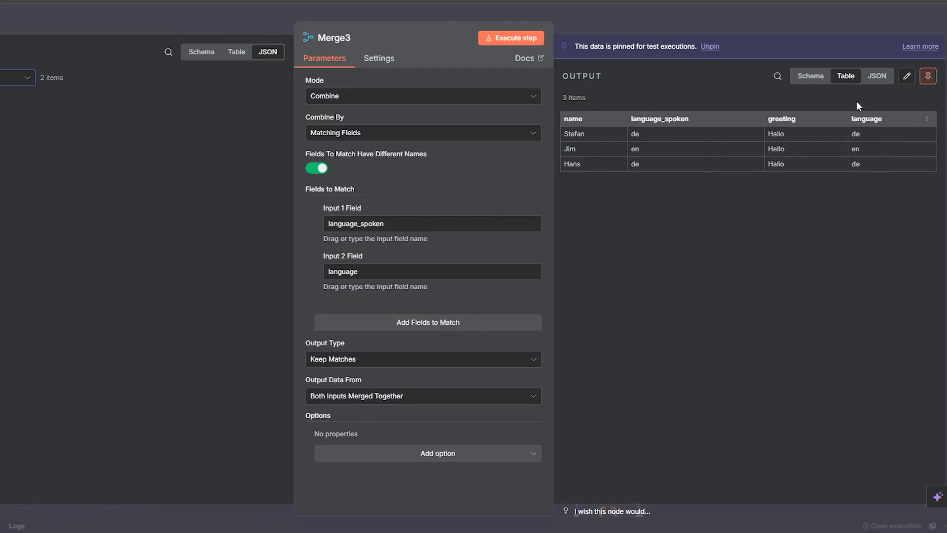
pyautogui.click(755, 22)
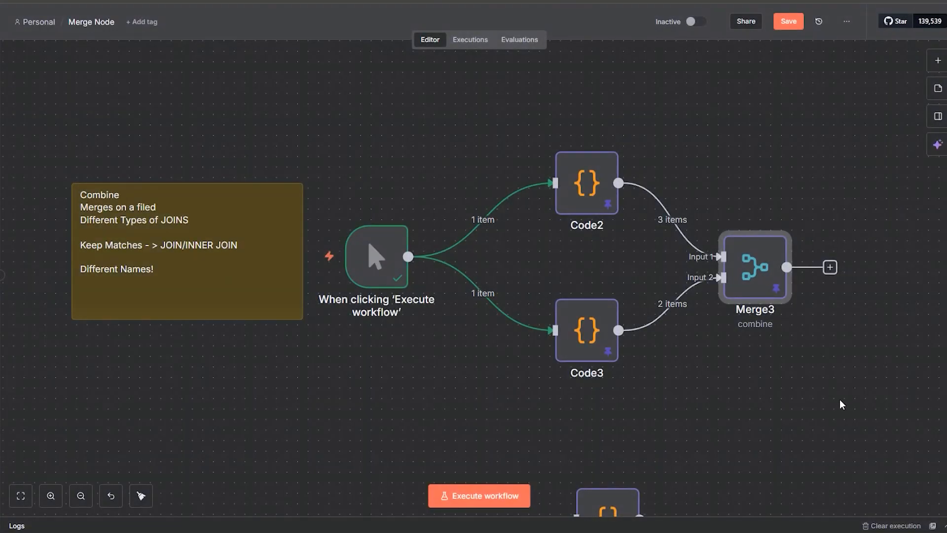
# Step: Add an Edit Fields (Set) node after Merge3
pyautogui.hscroll(2, 799, 202)
pyautogui.click(938, 62)
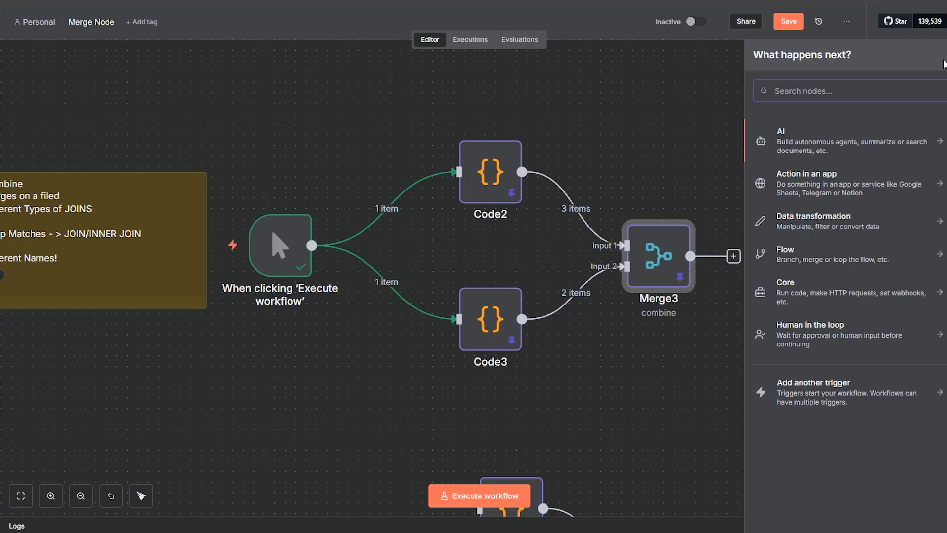
pyautogui.write('edit')
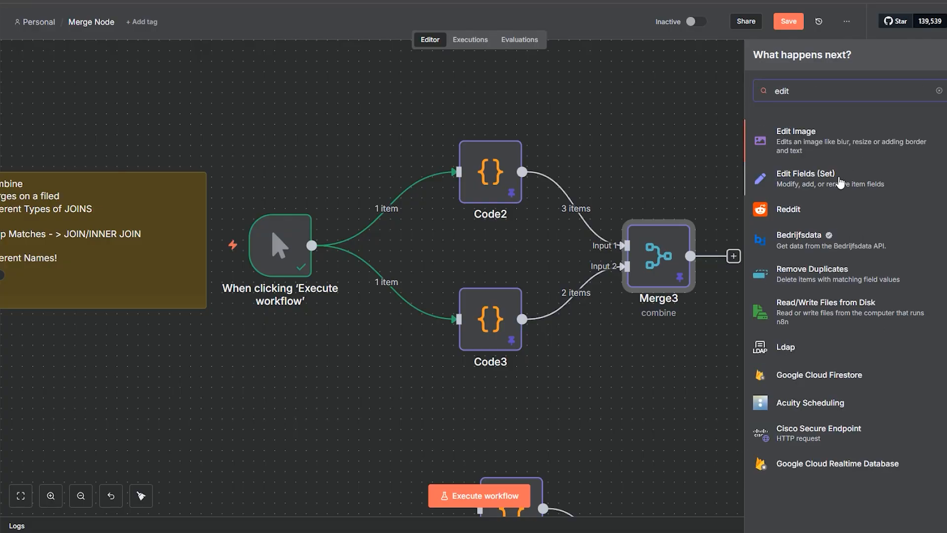
pyautogui.click(841, 183)
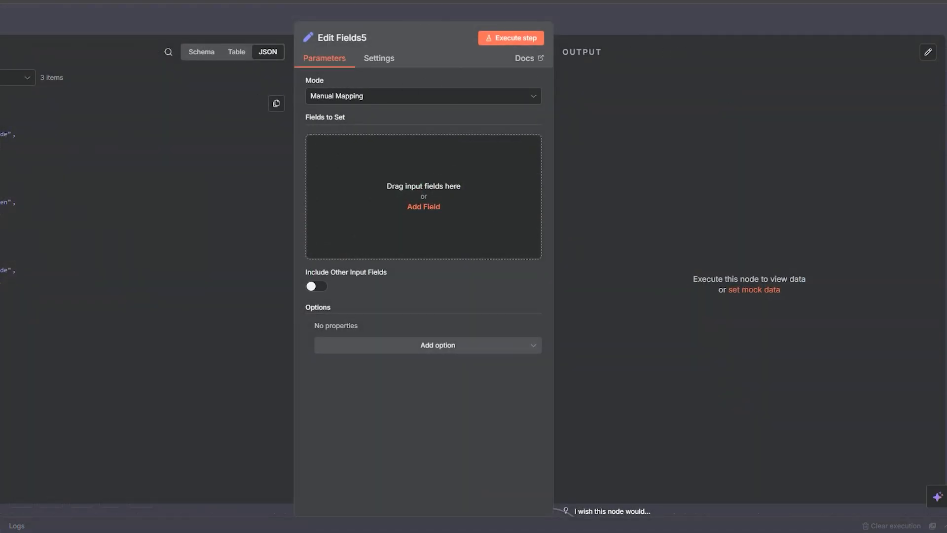
# Step: Map the name, greeting and language fields from Merge3 in the Edit Fields node, execute it, and close it
pyautogui.moveTo(8, 123); pyautogui.dragTo(365, 188)
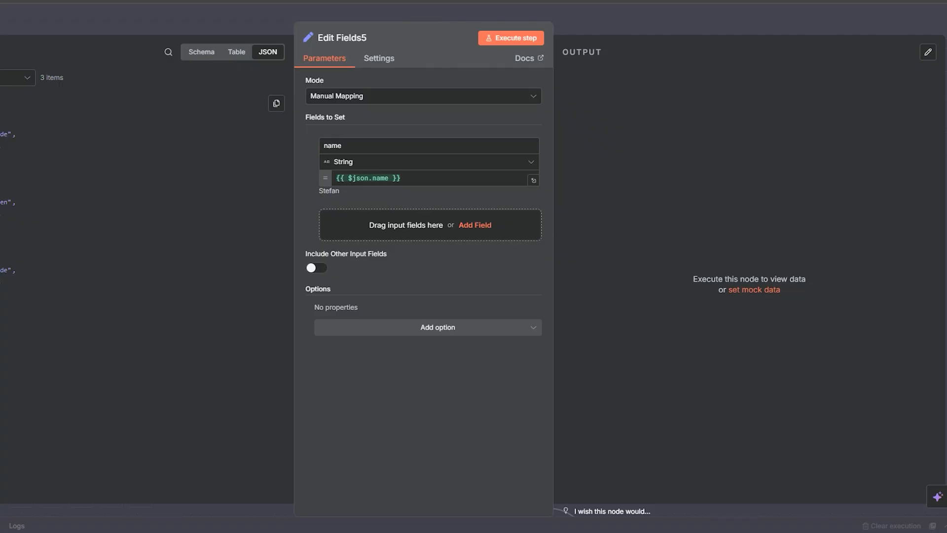
pyautogui.moveTo(10, 124); pyautogui.dragTo(370, 310)
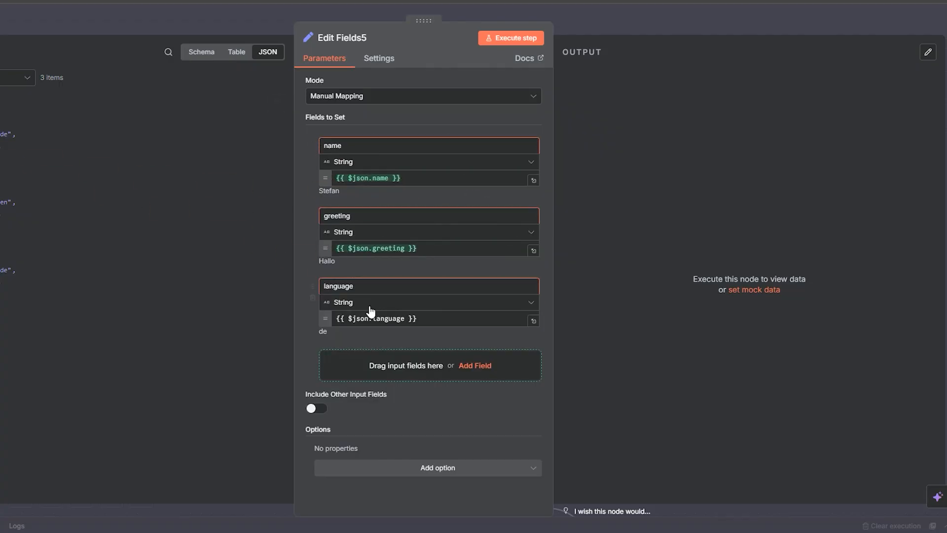
pyautogui.click(492, 39)
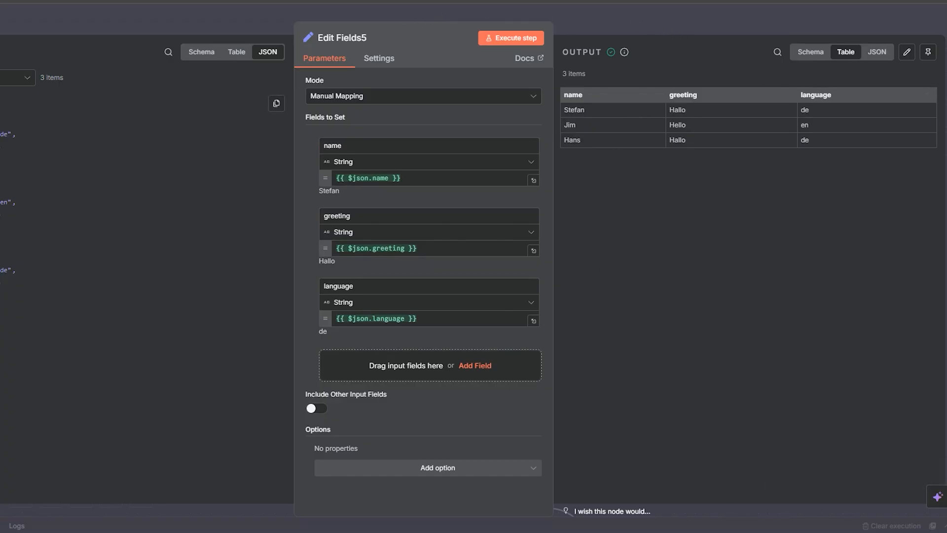
pyautogui.click(663, 27)
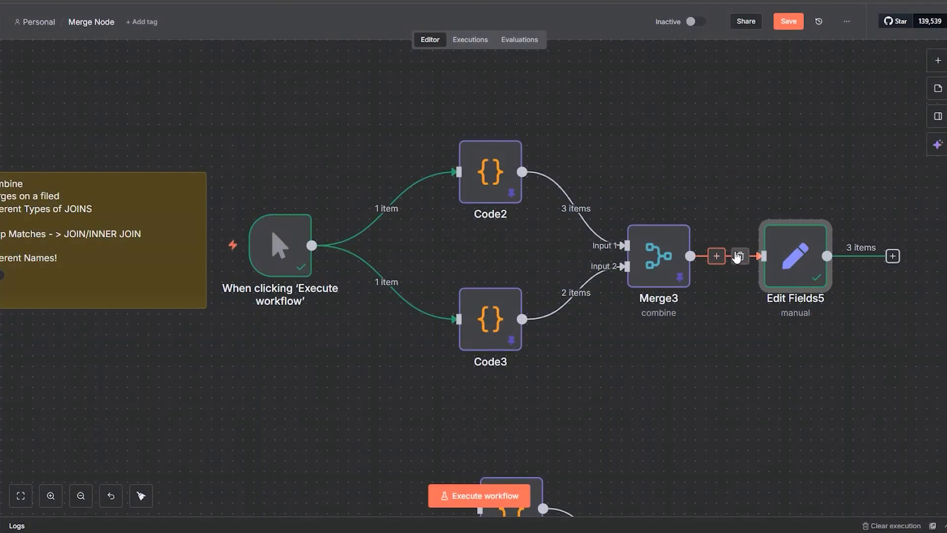
# Step: Remove the Edit Fields node after Merge3, and disconnect the manual trigger from Code2 and Code3
pyautogui.click(739, 256)
pyautogui.click(800, 207)
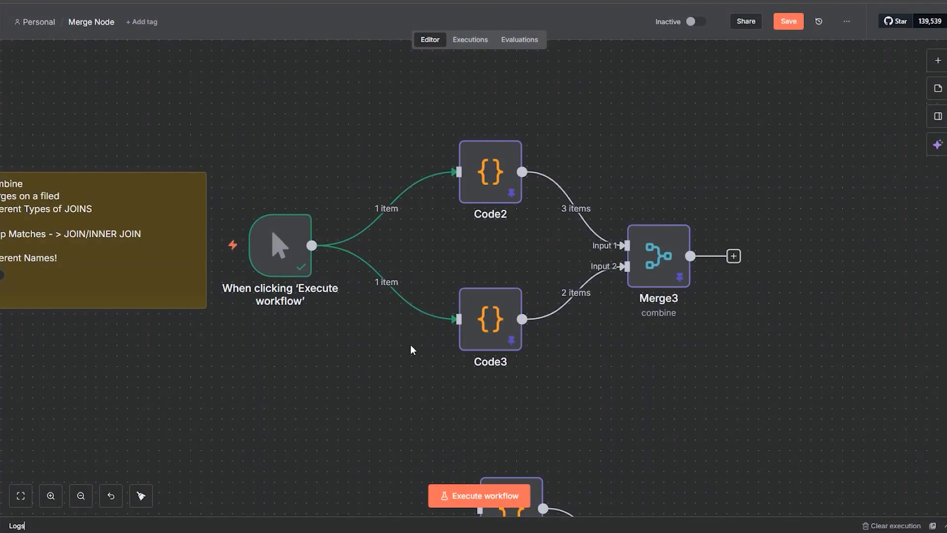
pyautogui.click(395, 277)
pyautogui.click(398, 208)
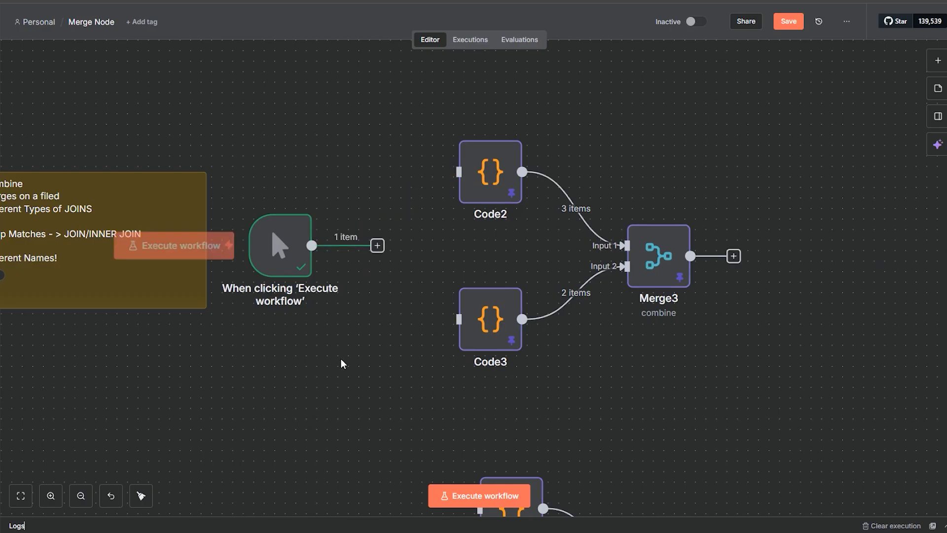
# Step: Add an Edit Fields (Set) node to the output of Merge3
pyautogui.click(734, 256)
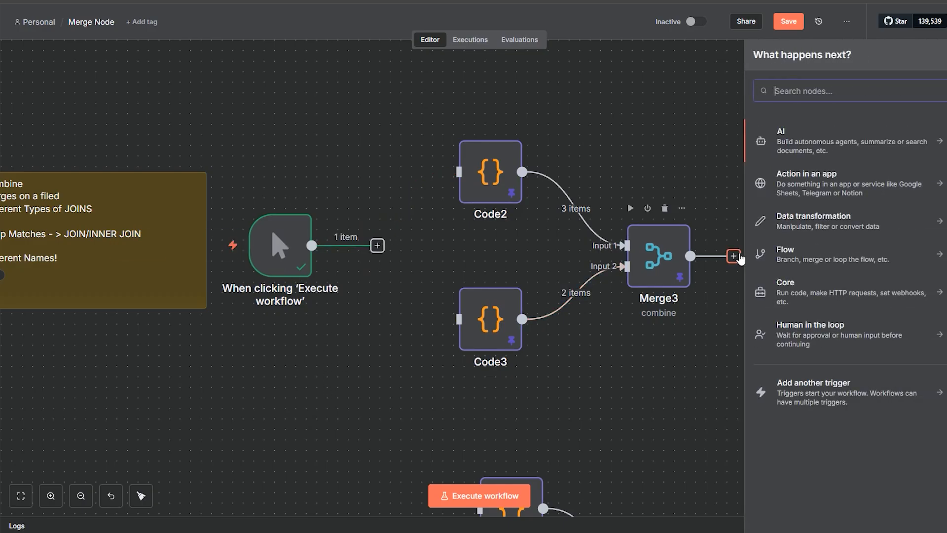
pyautogui.write('edi')
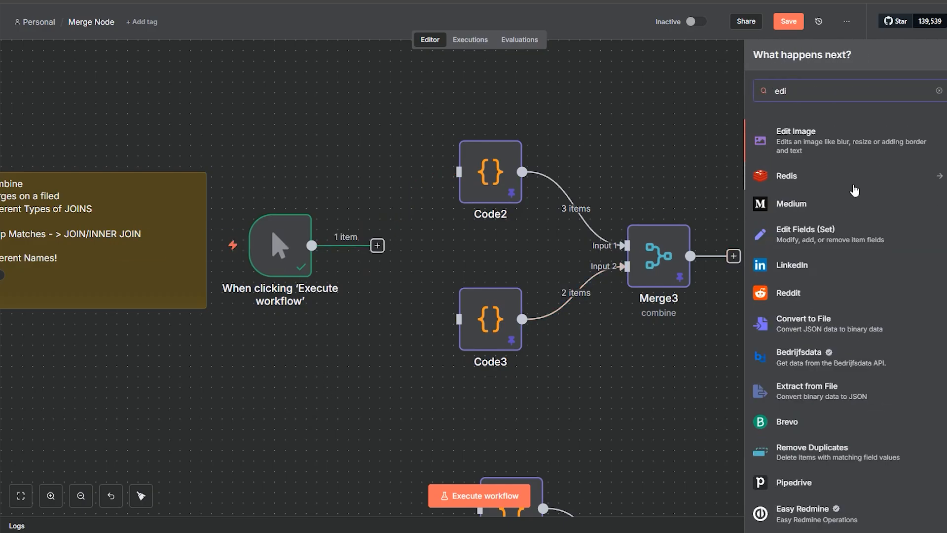
pyautogui.write('s')
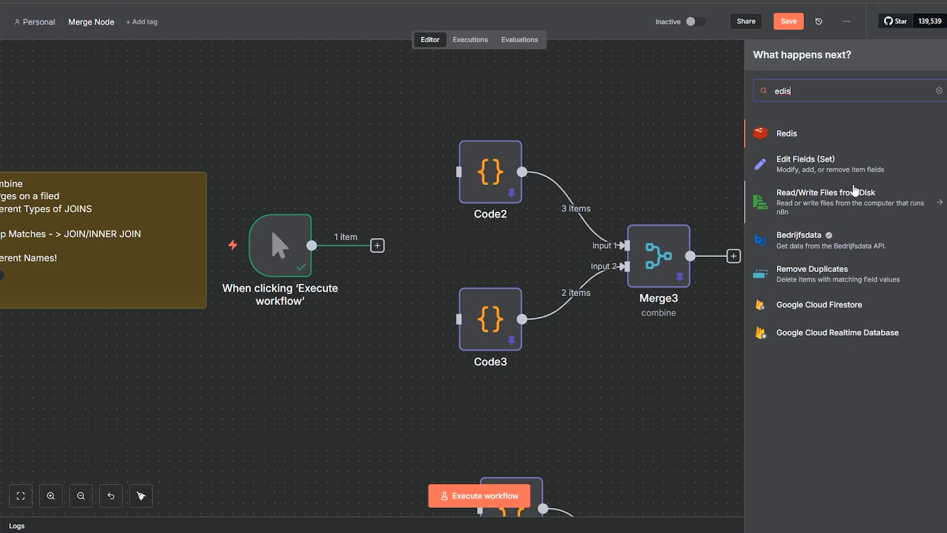
pyautogui.click(824, 166)
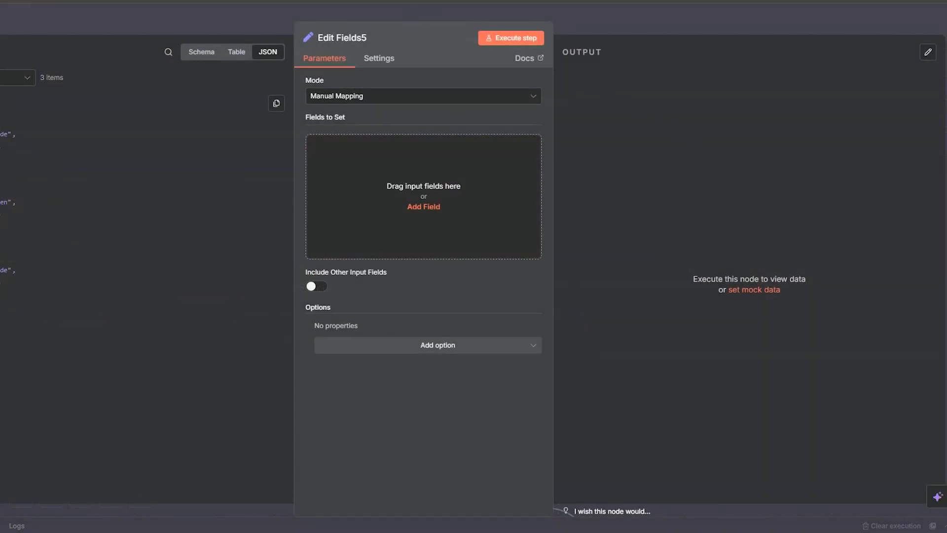
# Step: Map the name field from the Merge3 data in the new Edit Fields node, close it, and save the workflow
pyautogui.moveTo(1, 122); pyautogui.dragTo(377, 188)
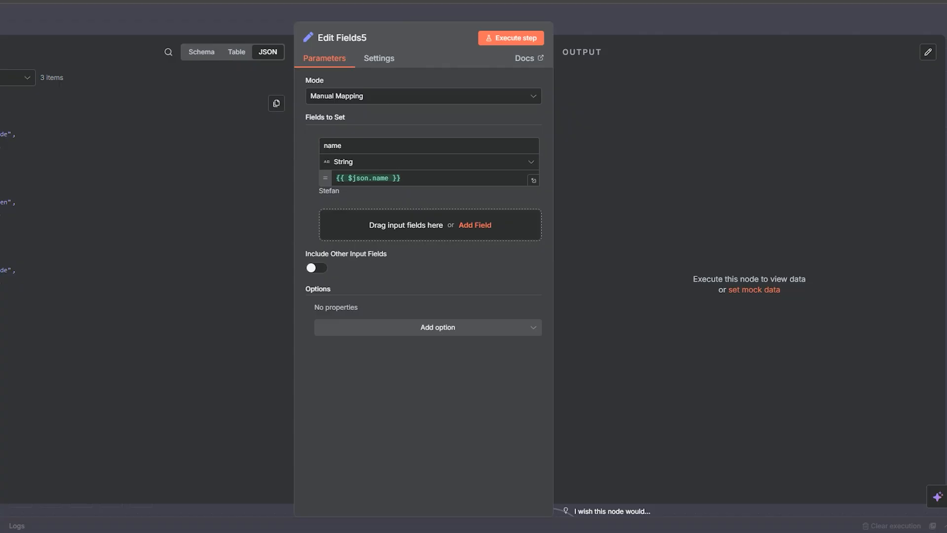
pyautogui.moveTo(1, 145); pyautogui.dragTo(364, 305)
pyautogui.click(603, 27)
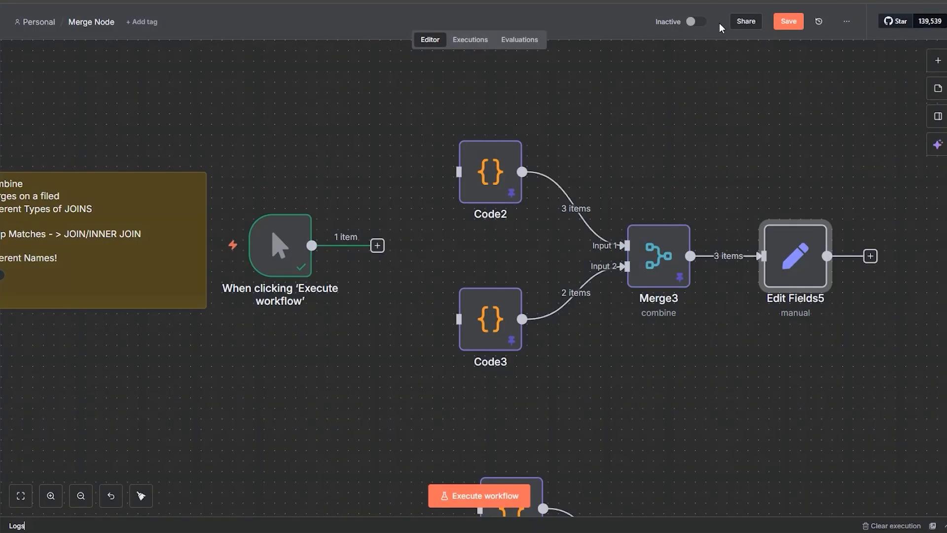
pyautogui.click(785, 21)
# Step: Move the manual trigger from the Different Names example to the Left Join example, placing it in front of Code6 and Code7
pyautogui.moveTo(335, 373); pyautogui.dragTo(545, 256)
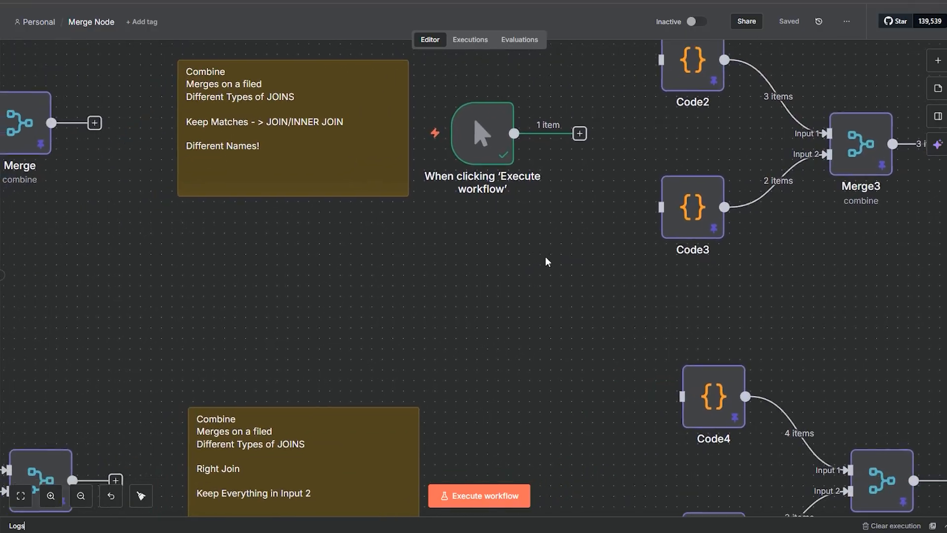
pyautogui.moveTo(483, 133); pyautogui.dragTo(85, 317)
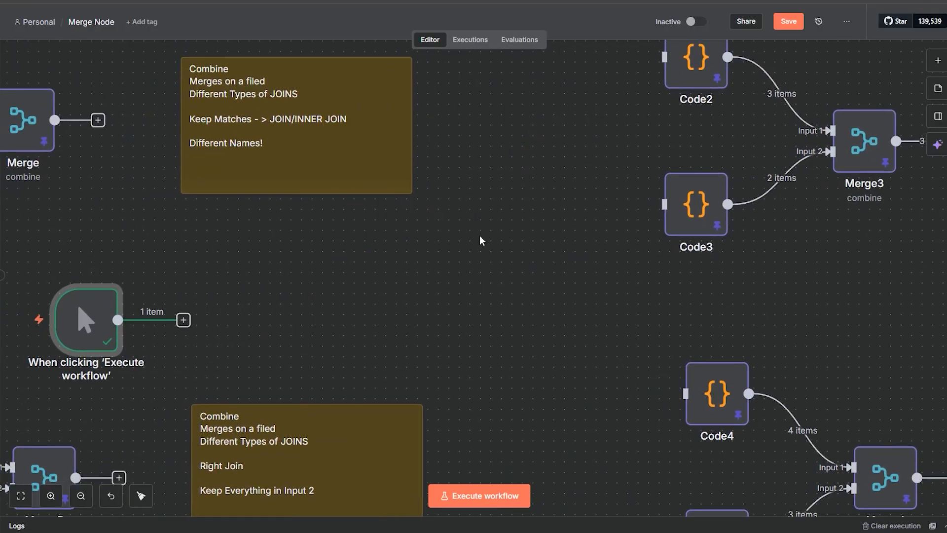
pyautogui.moveTo(472, 254); pyautogui.dragTo(710, 255)
pyautogui.moveTo(538, 314); pyautogui.dragTo(888, 188)
pyautogui.moveTo(672, 206); pyautogui.dragTo(303, 362)
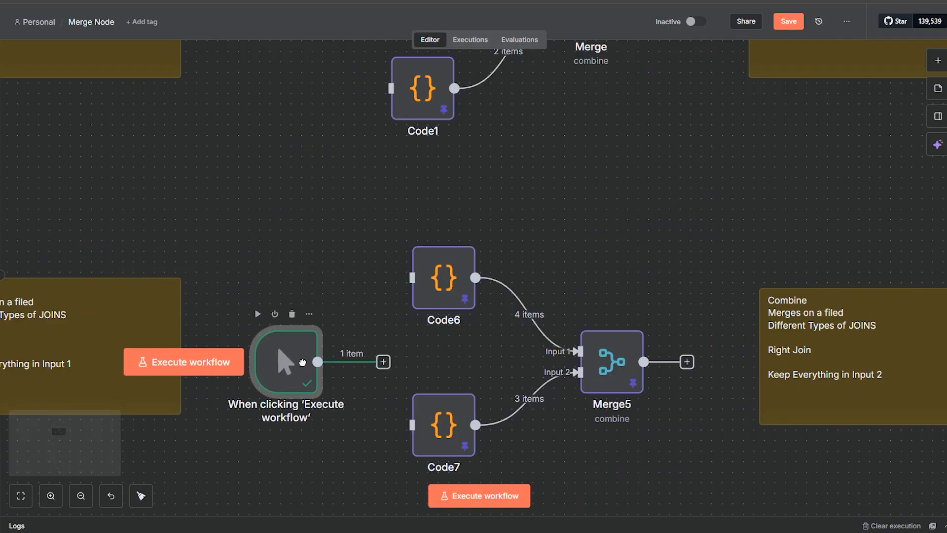
pyautogui.moveTo(338, 245); pyautogui.dragTo(484, 166)
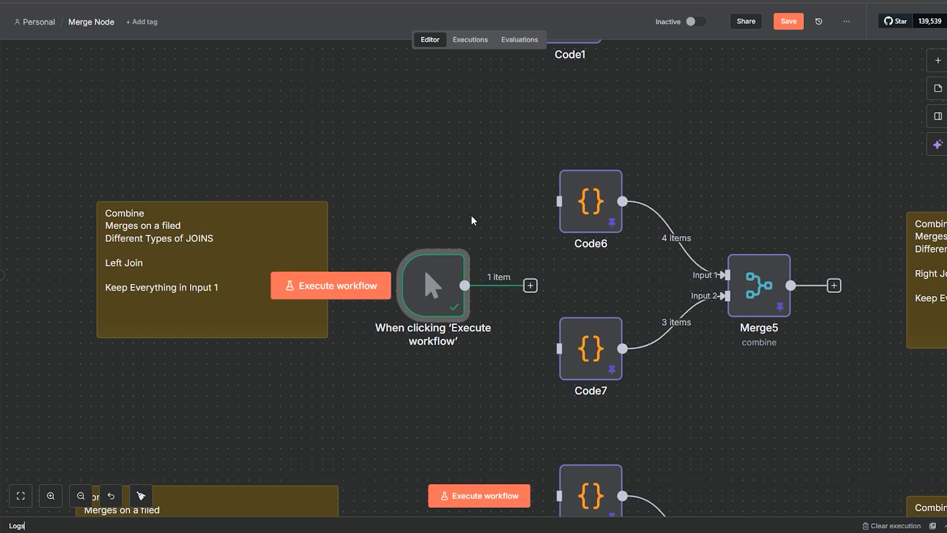
# Step: Connect the manual trigger's output to both Code6 and Code7
pyautogui.moveTo(460, 281)
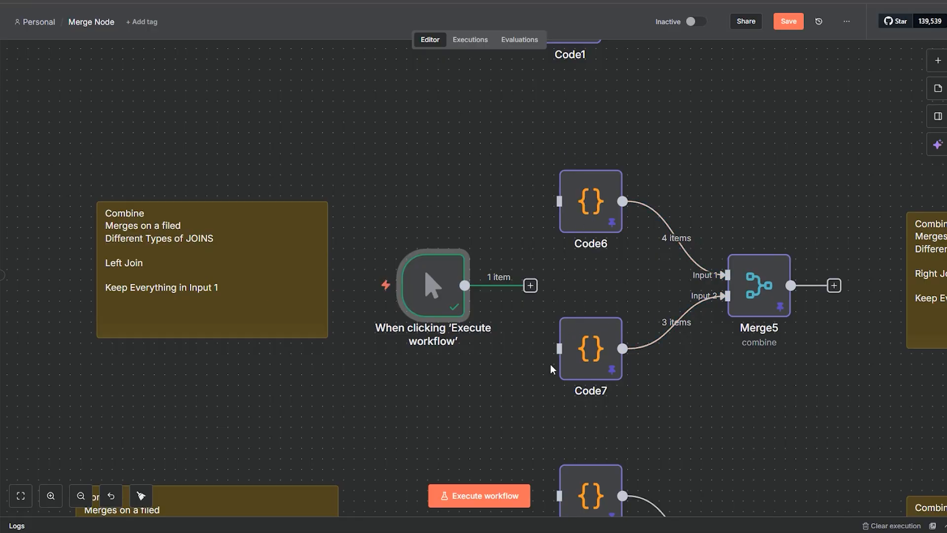
pyautogui.moveTo(464, 285); pyautogui.dragTo(559, 202)
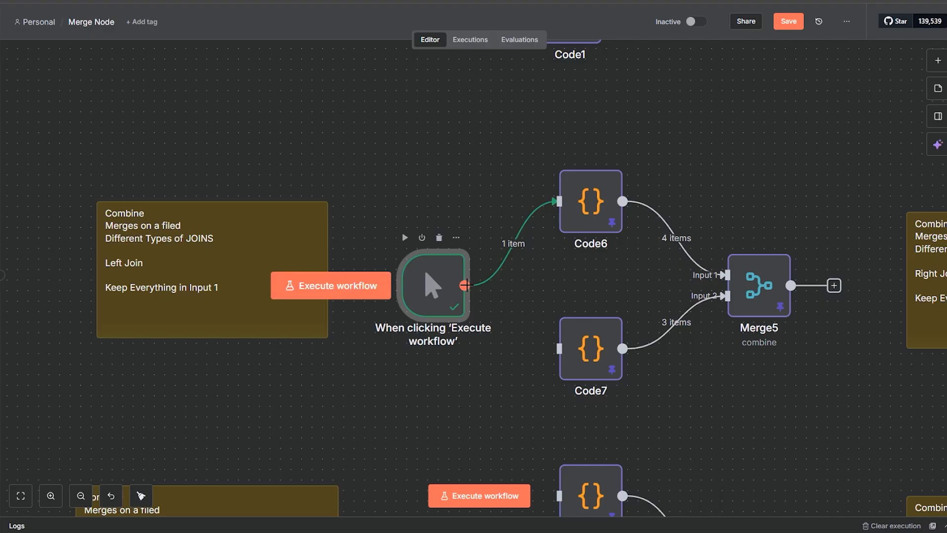
pyautogui.moveTo(465, 286); pyautogui.dragTo(552, 349)
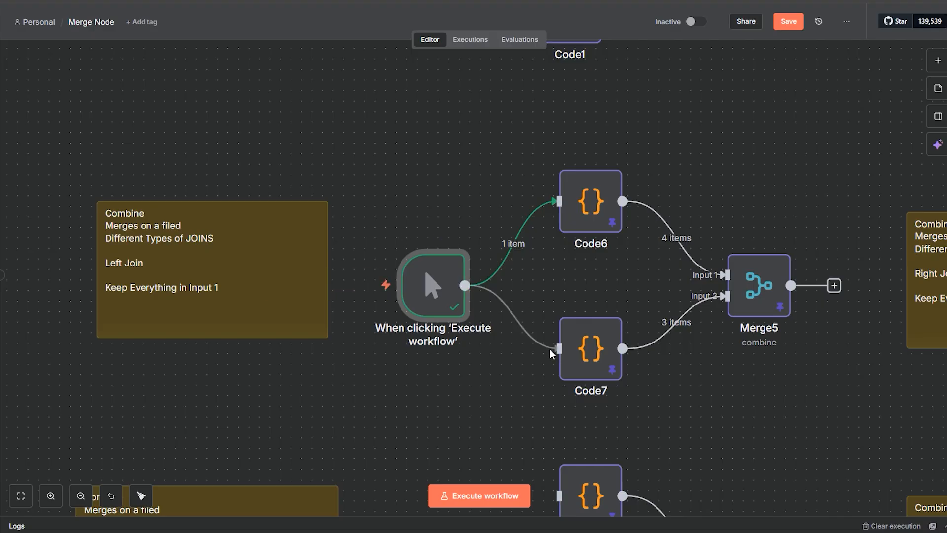
# Step: Examine the customerId values in the JavaScript of Code6 and Code7, closing each node after viewing
pyautogui.doubleClick(587, 222)
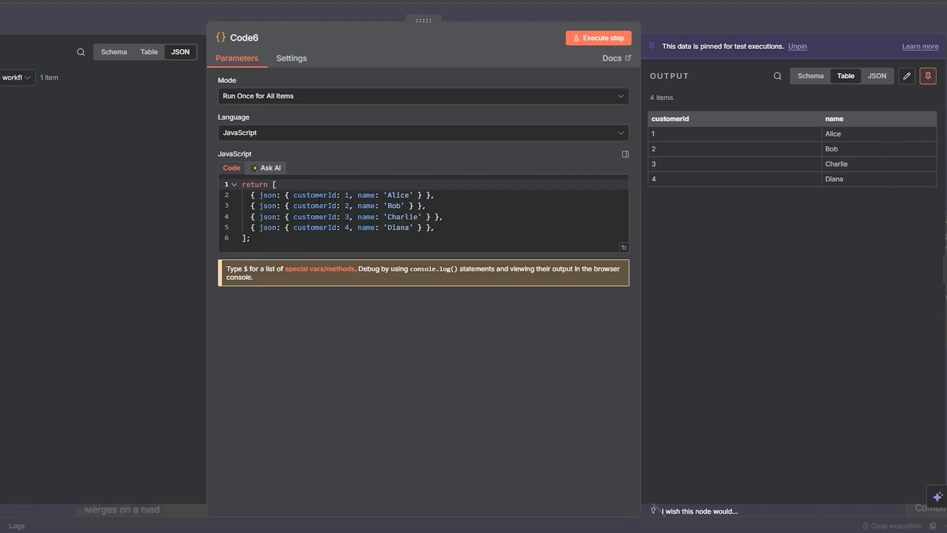
pyautogui.doubleClick(309, 194)
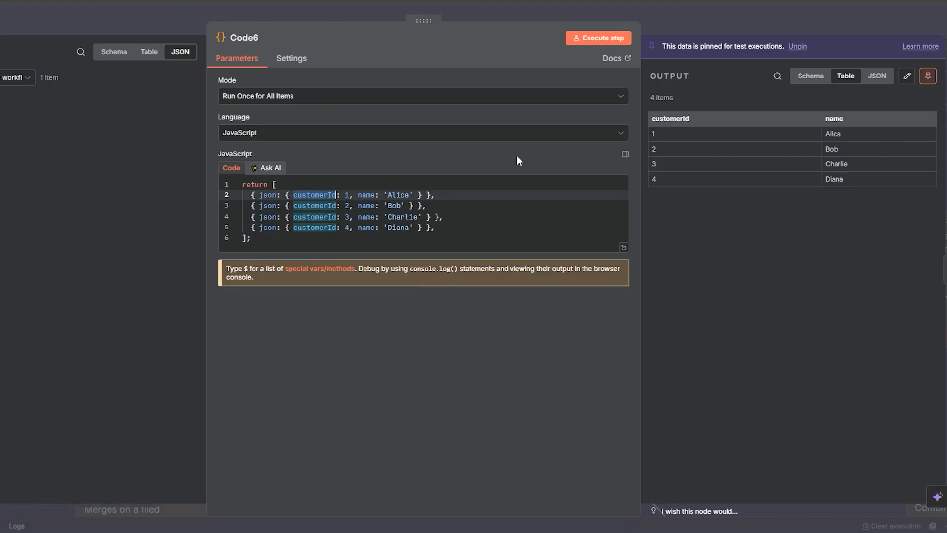
pyautogui.click(674, 15)
pyautogui.doubleClick(595, 352)
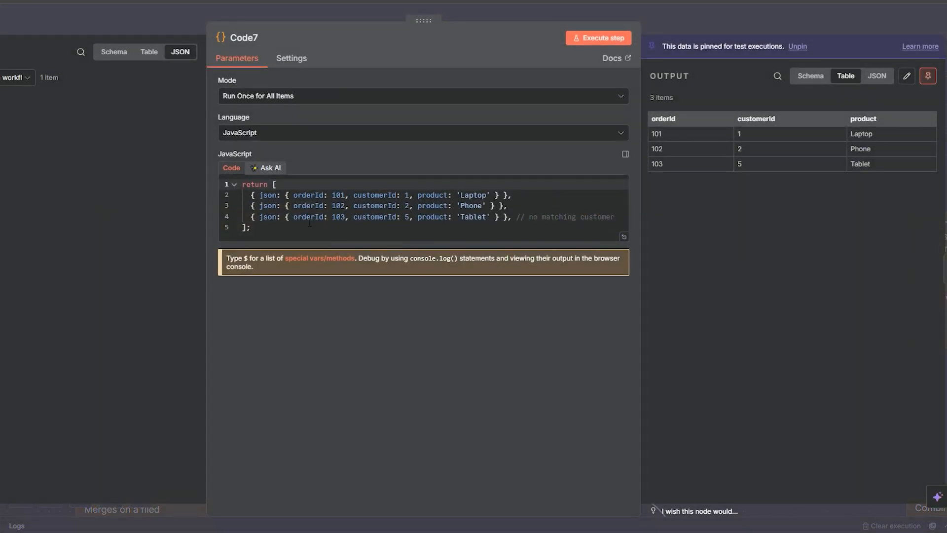
pyautogui.click(405, 195)
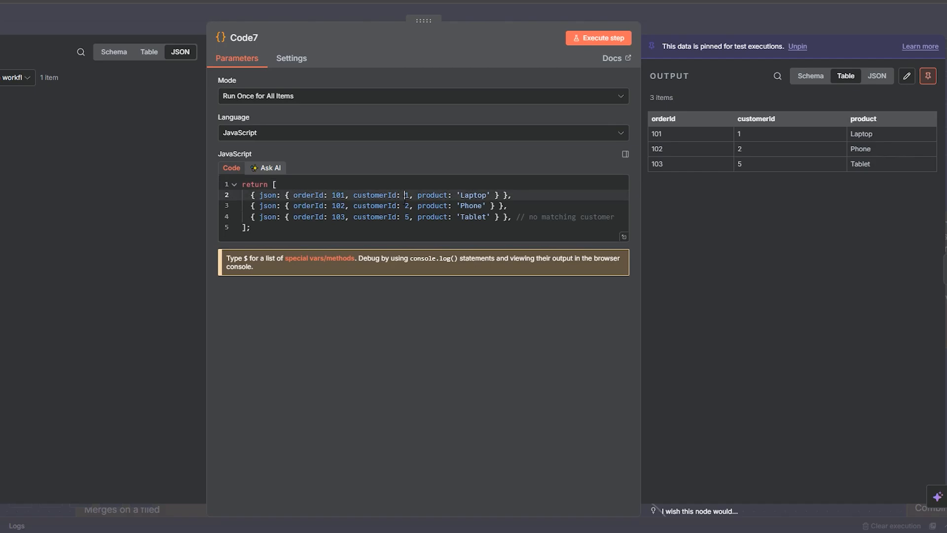
pyautogui.click(471, 229)
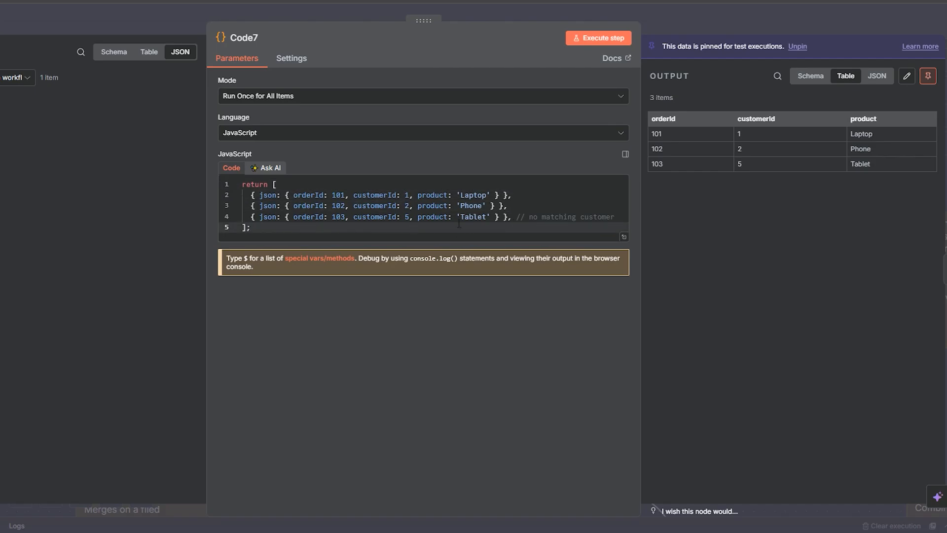
pyautogui.doubleClick(407, 217)
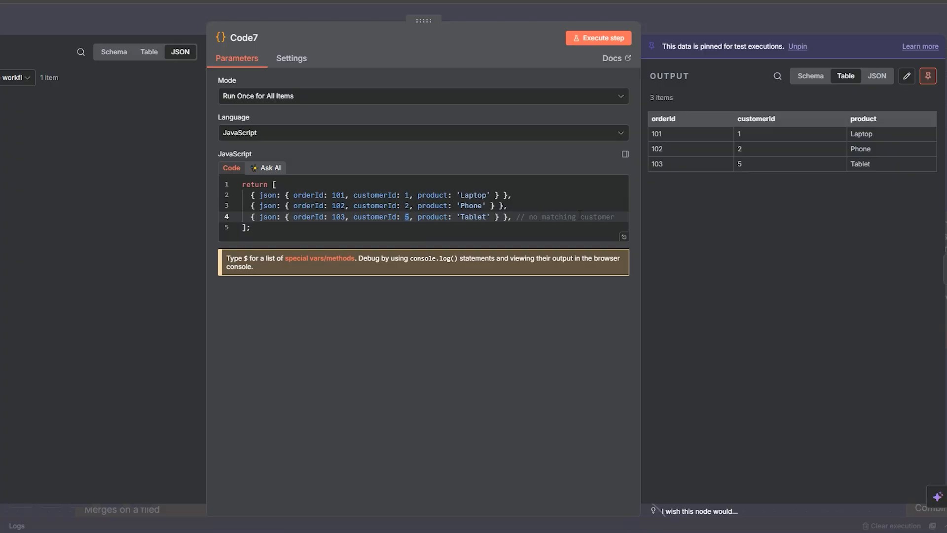
pyautogui.click(655, 19)
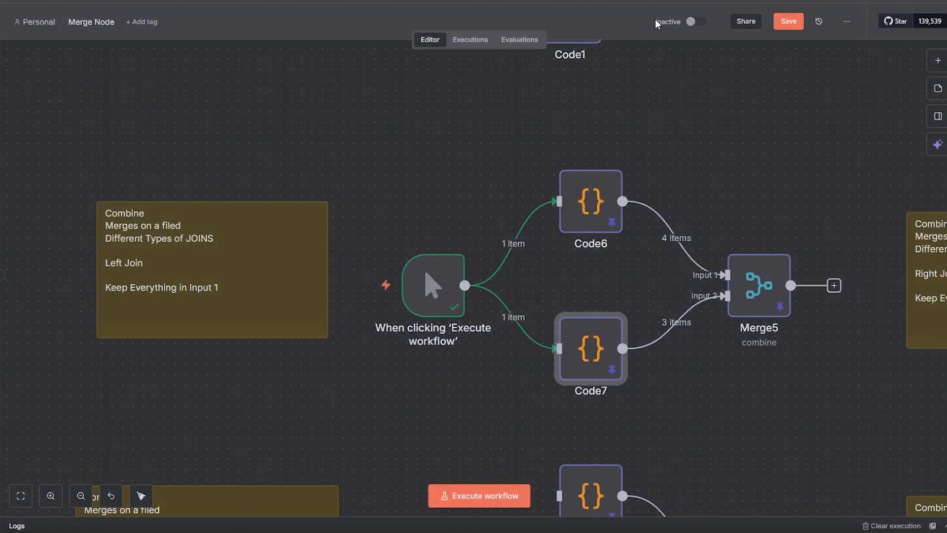
# Step: Compare Merge5's Enrich Input 1 output matched on customerId with the order records in Code7, closing both nodes
pyautogui.doubleClick(744, 310)
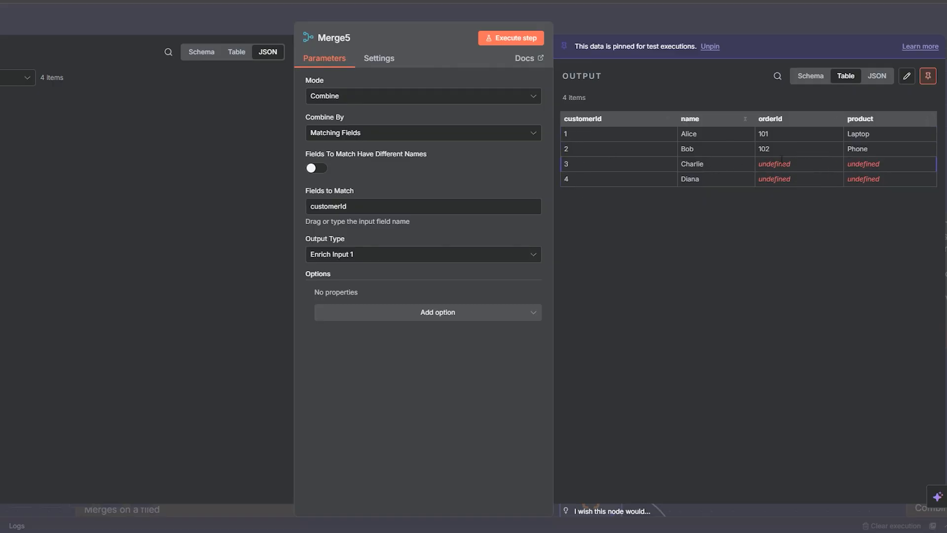
pyautogui.click(685, 23)
pyautogui.doubleClick(592, 348)
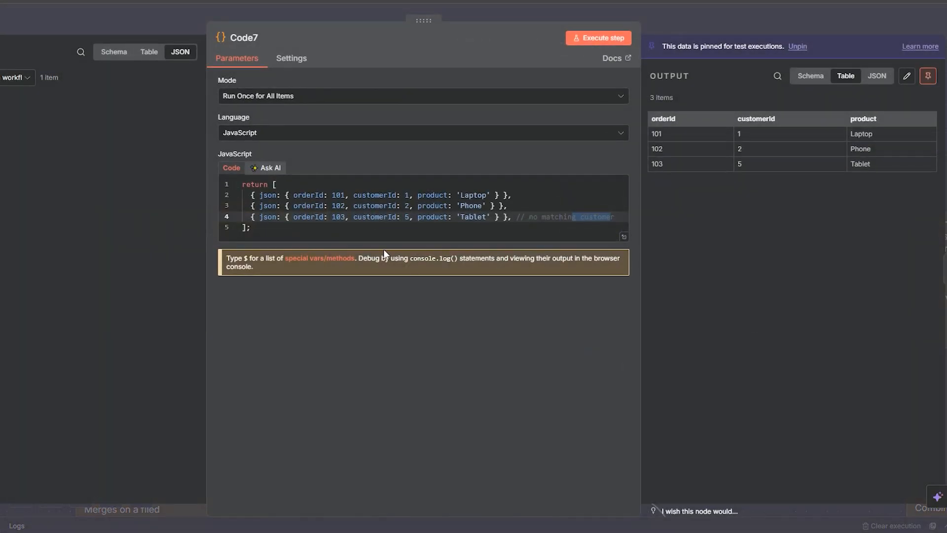
pyautogui.click(412, 194)
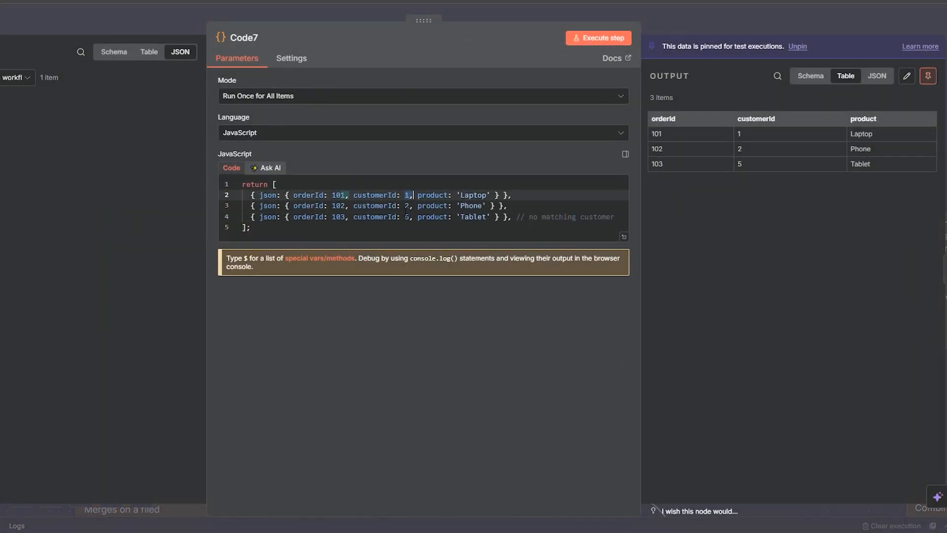
pyautogui.press('Down')
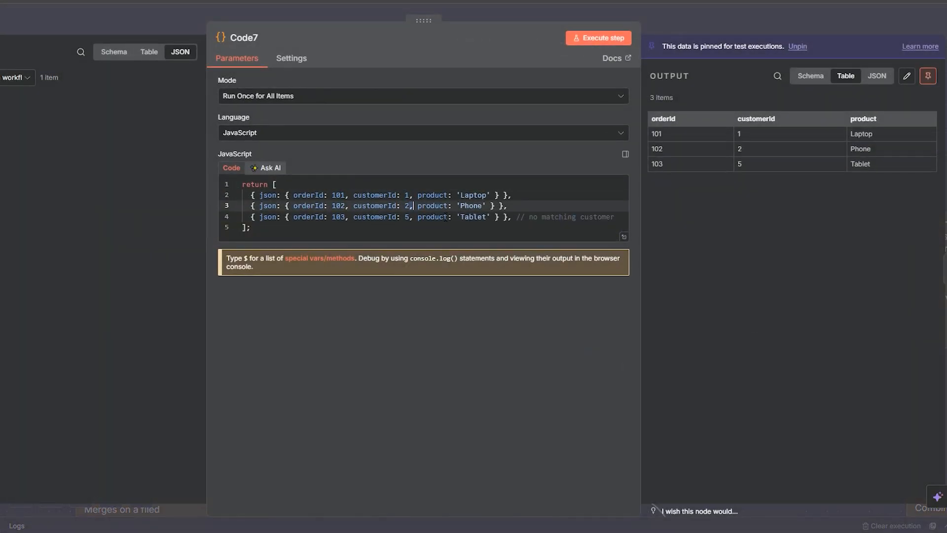
pyautogui.click(671, 14)
pyautogui.click(747, 303)
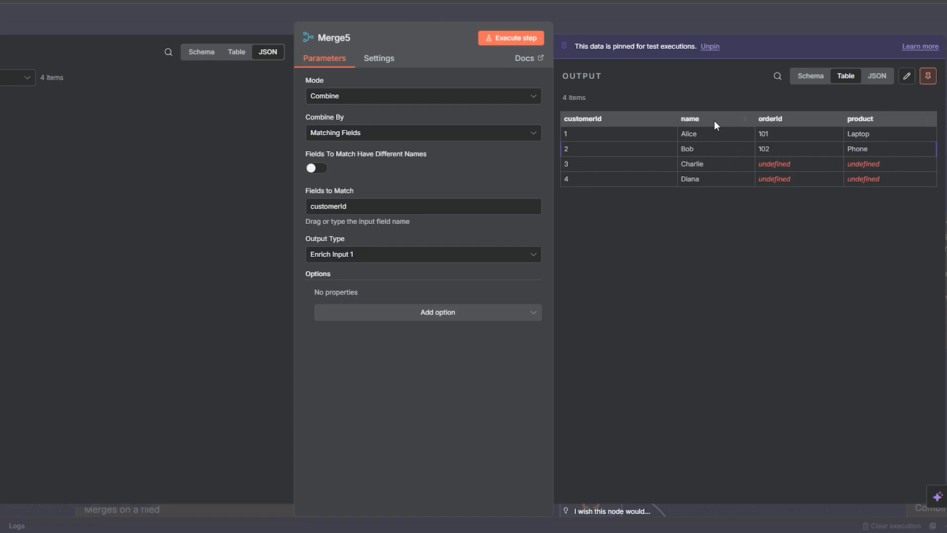
pyautogui.click(638, 8)
pyautogui.doubleClick(596, 363)
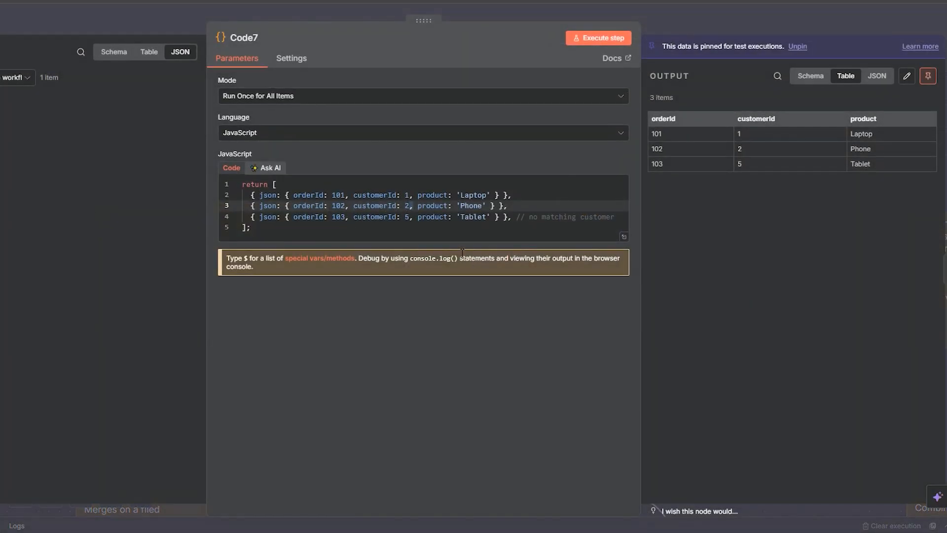
pyautogui.click(711, 19)
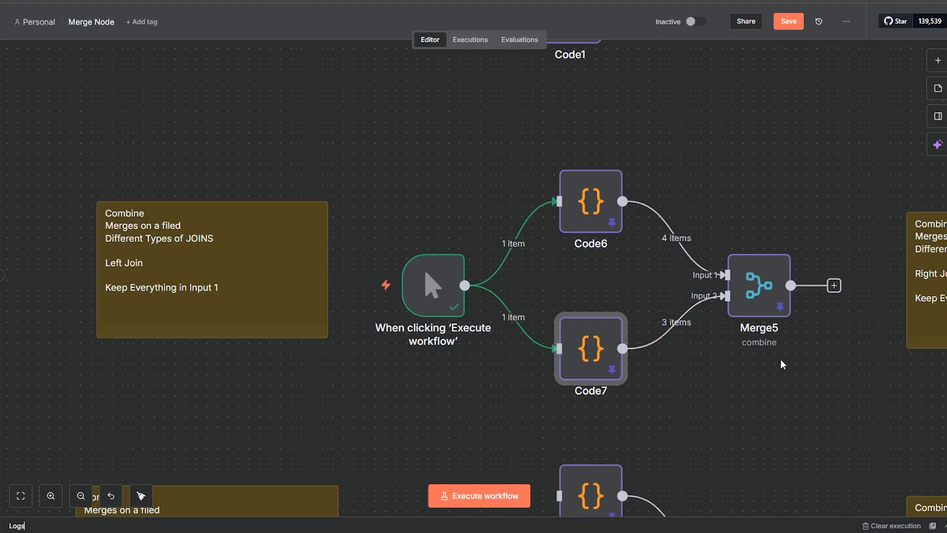
# Step: Disconnect the manual trigger from Code7 and Code6 in the Left Join example
pyautogui.hscroll(10, 837, 382)
pyautogui.scroll(-2, 710, 368)
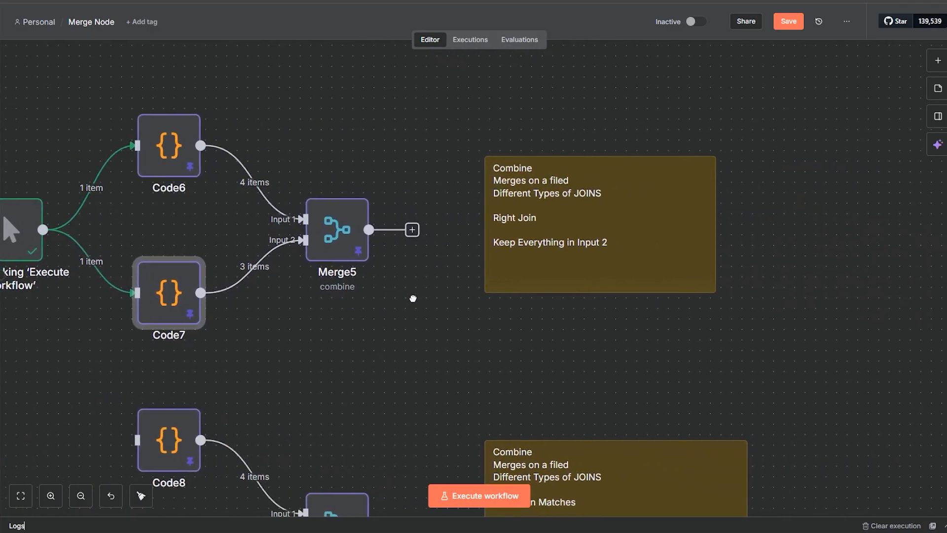
pyautogui.hscroll(10, 740, 296)
pyautogui.scroll(-1, 662, 264)
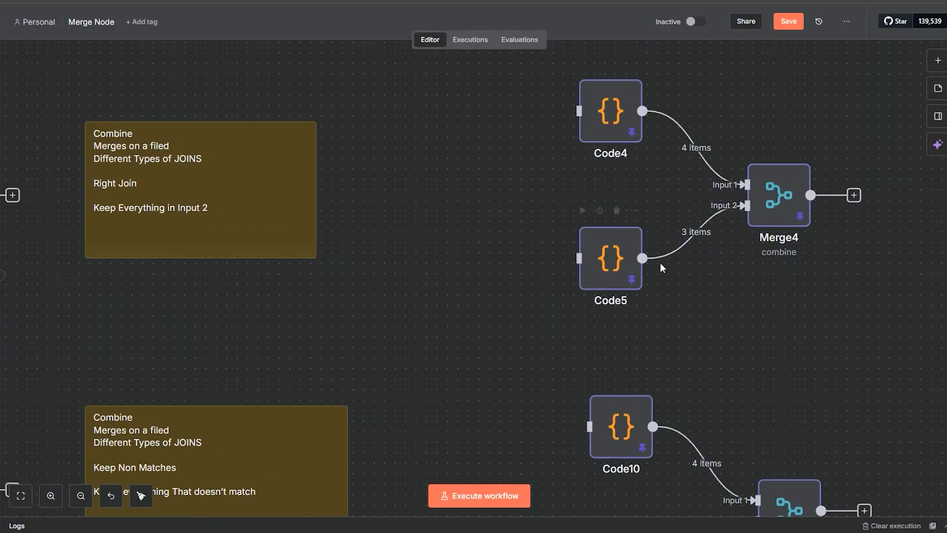
pyautogui.hscroll(-10, 446, 273)
pyautogui.scroll(-1, 440, 288)
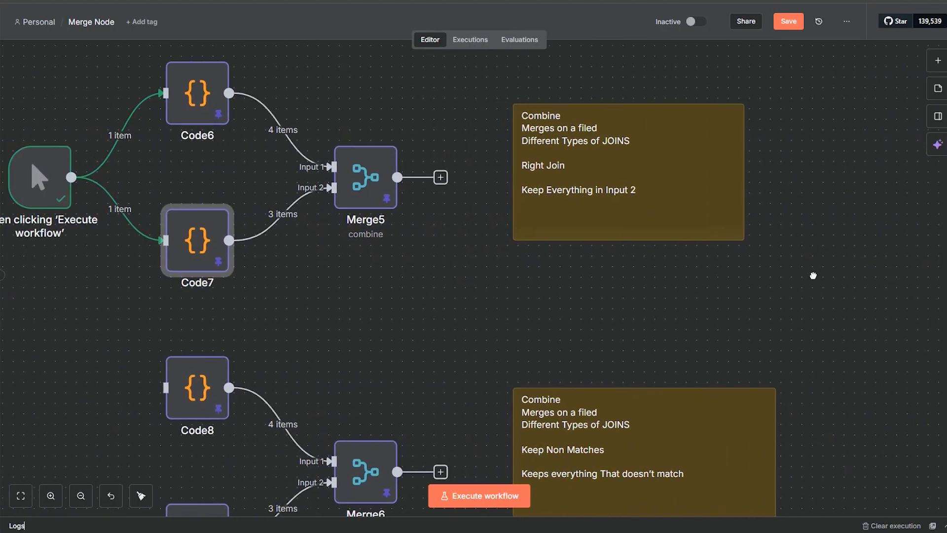
pyautogui.click(195, 212)
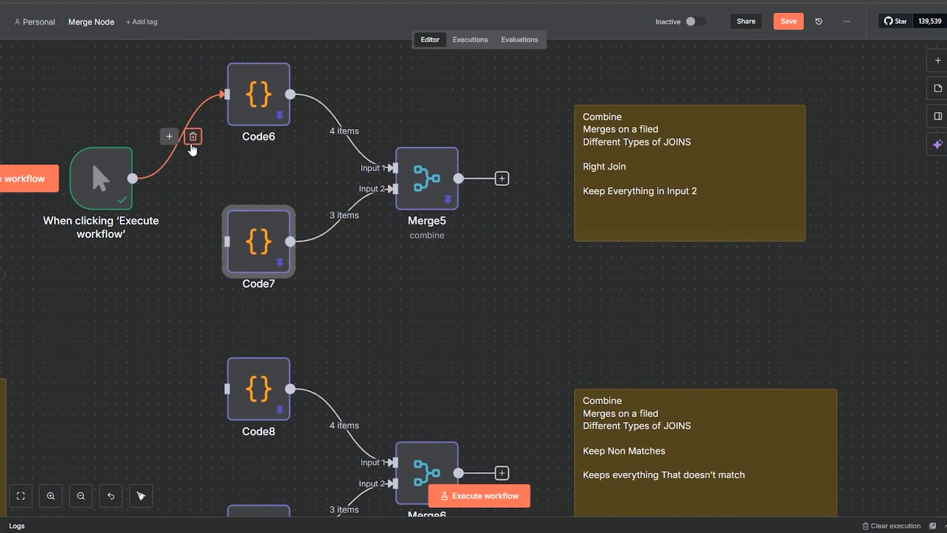
pyautogui.click(193, 136)
# Step: Move the manual trigger to the Right Join example, between its sticky note and the Code4 and Code5 nodes
pyautogui.moveTo(104, 179); pyautogui.dragTo(812, 171)
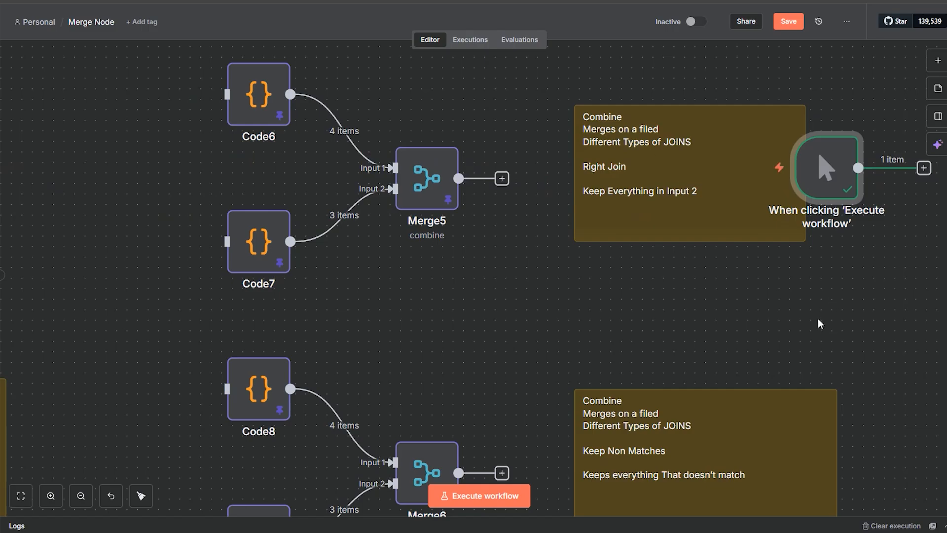
pyautogui.moveTo(820, 321); pyautogui.dragTo(373, 323)
pyautogui.moveTo(417, 181); pyautogui.dragTo(513, 169)
# Step: Connect the manual trigger's output to Code4 and Code5, and shift Code5 slightly down
pyautogui.moveTo(596, 153); pyautogui.dragTo(644, 91)
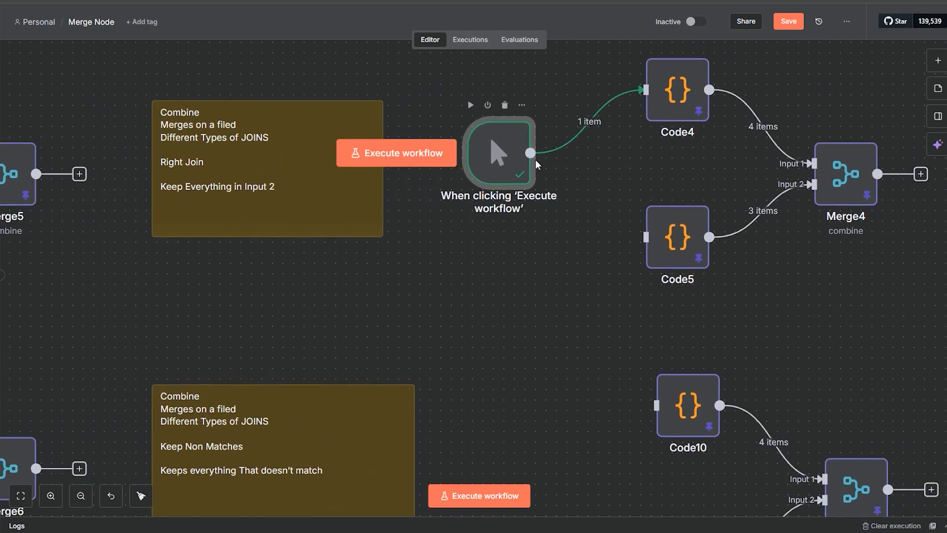
pyautogui.moveTo(530, 153); pyautogui.dragTo(644, 236)
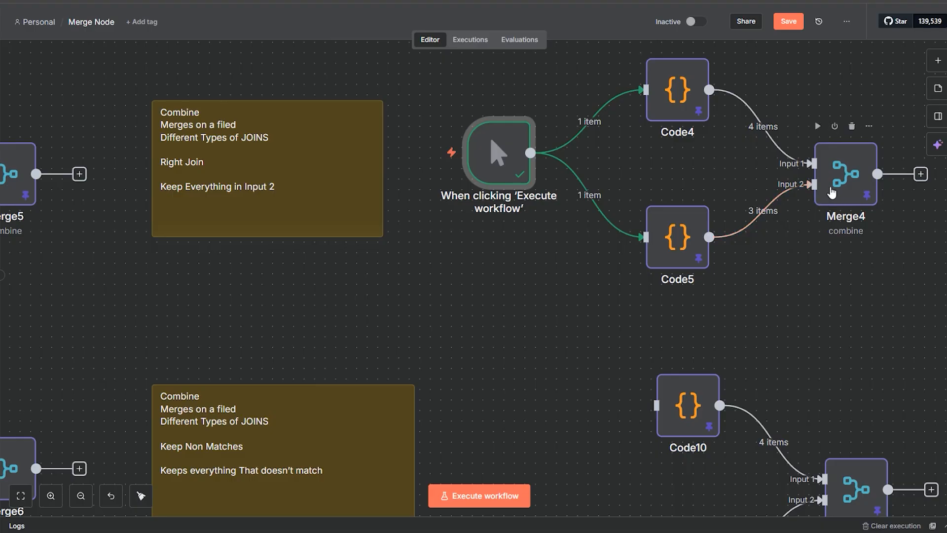
pyautogui.moveTo(679, 243)
pyautogui.mouseDown()
pyautogui.moveTo(686, 286)
pyautogui.moveTo(680, 230)
pyautogui.moveTo(681, 252)
pyautogui.mouseUp()
pyautogui.moveTo(683, 99)
pyautogui.mouseDown()
pyautogui.moveTo(684, 79)
pyautogui.moveTo(683, 99)
pyautogui.mouseUp()
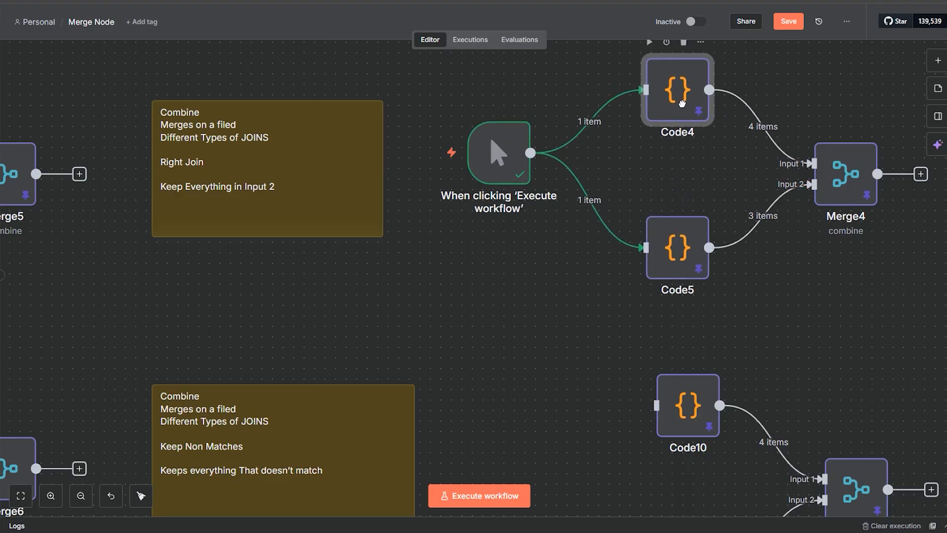
# Step: Shift Code5 slightly to the right in the Right Join example, lining it up above Code10
pyautogui.moveTo(681, 266); pyautogui.dragTo(695, 242)
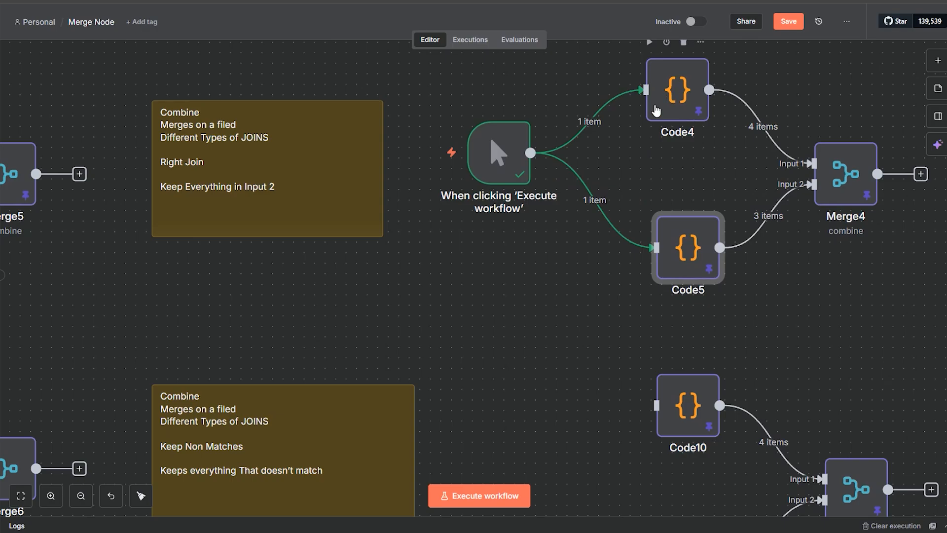
pyautogui.moveTo(725, 83)
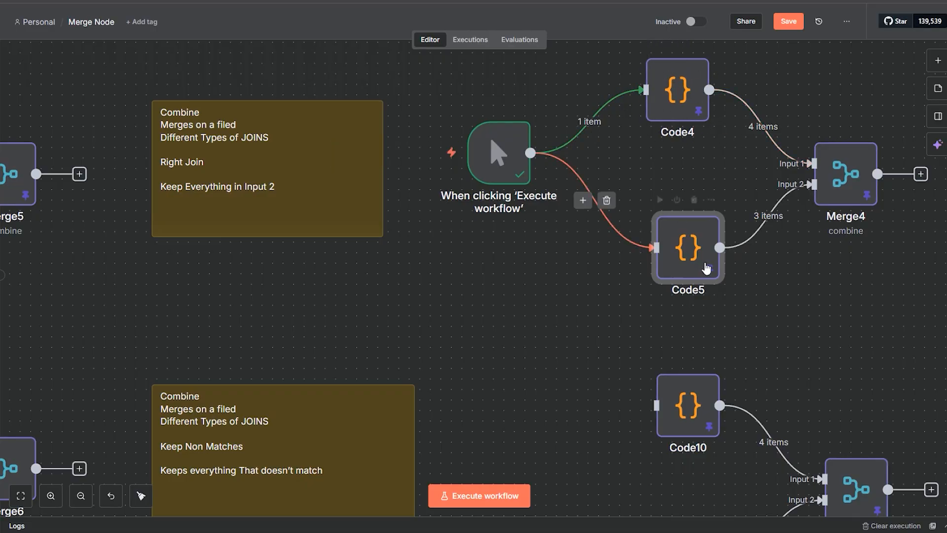
pyautogui.hscroll(-2, 828, 300)
pyautogui.hscroll(-3, 843, 295)
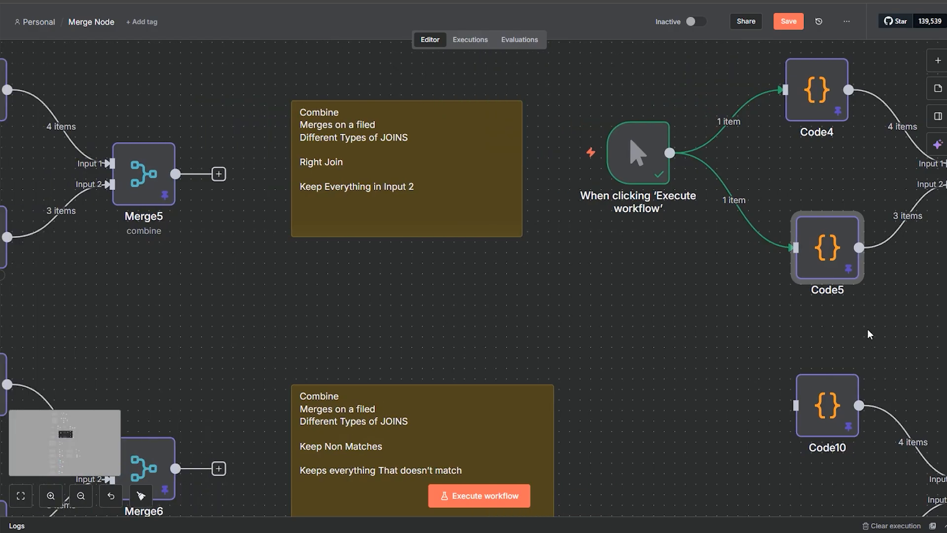
pyautogui.moveTo(772, 317); pyautogui.dragTo(503, 342)
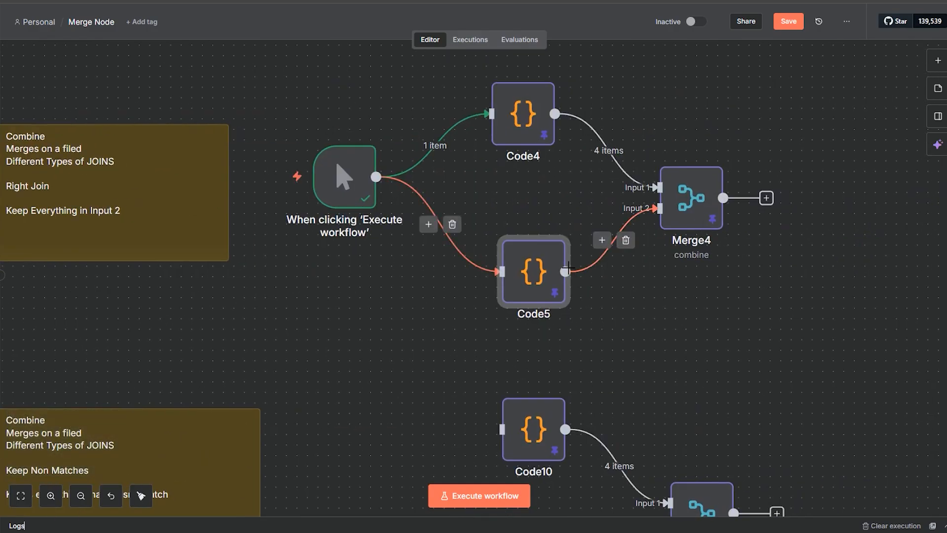
# Step: Inspect the customer records in Code4, the Merge4 settings and output, and the order records in Code5
pyautogui.doubleClick(527, 124)
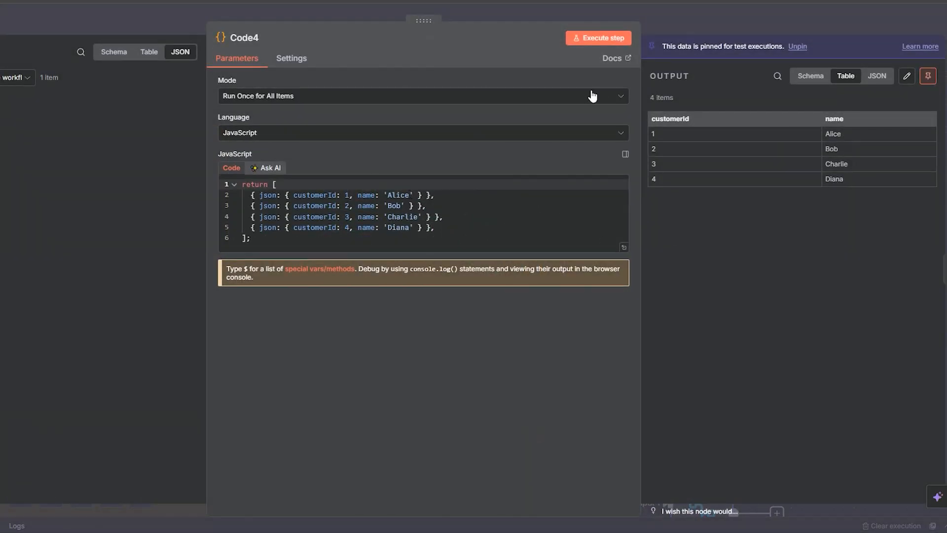
pyautogui.click(686, 26)
pyautogui.doubleClick(685, 227)
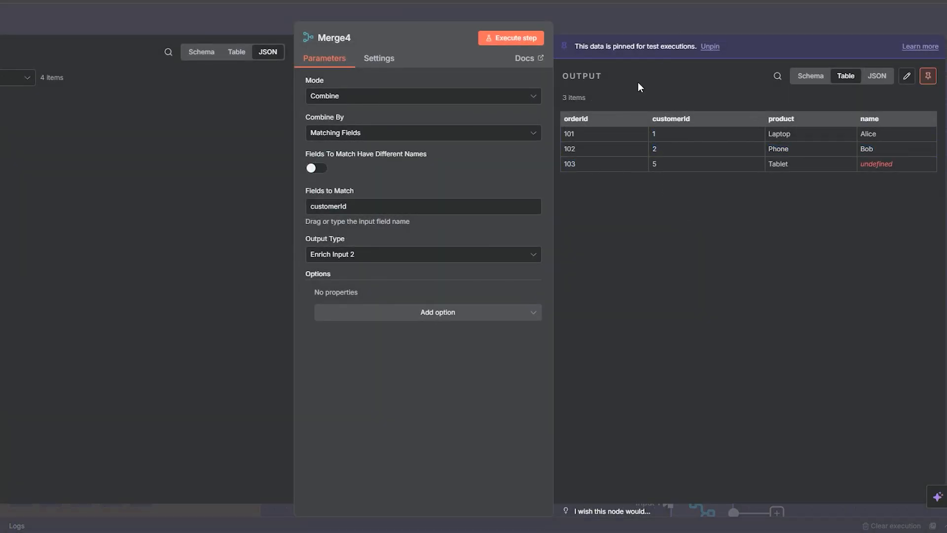
pyautogui.press('Escape')
pyautogui.doubleClick(535, 277)
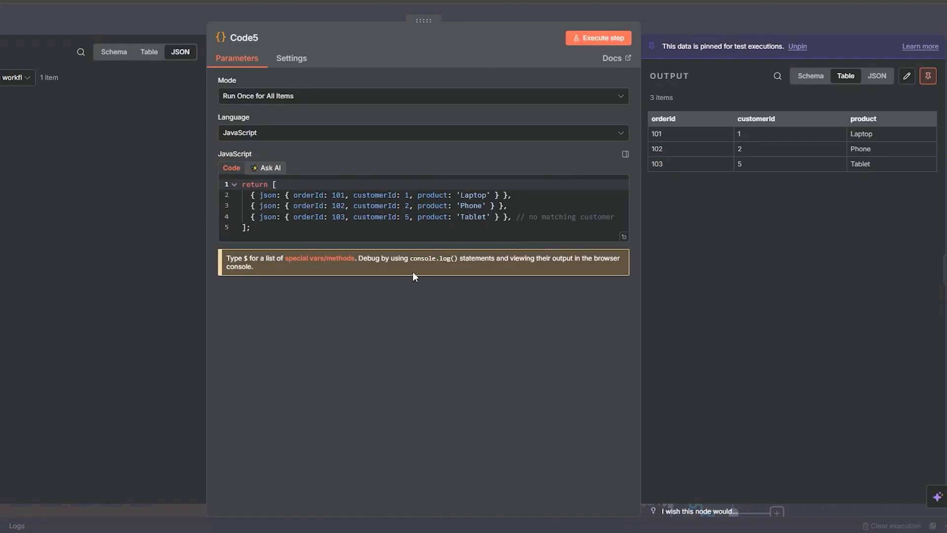
pyautogui.press('Escape')
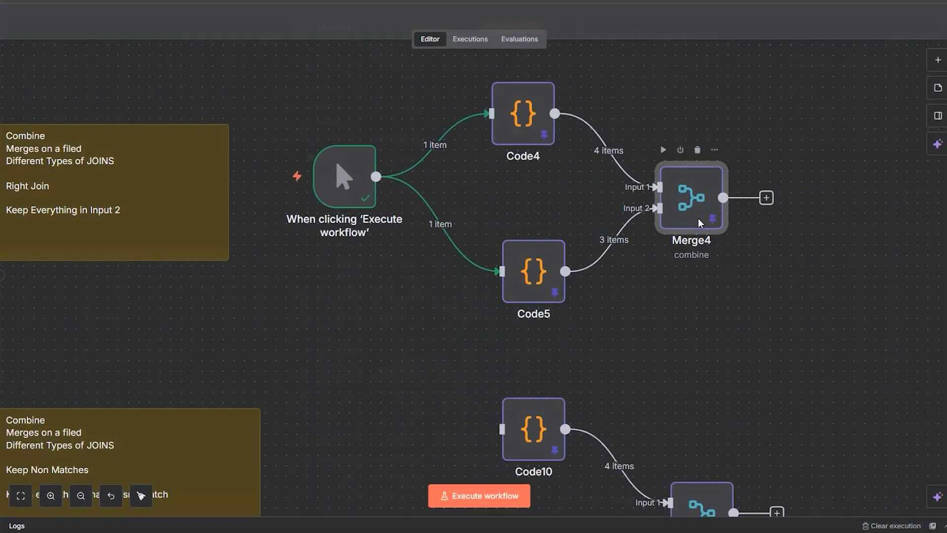
# Step: Compare Merge4's Enrich Input 2 output matched on customerId with the order records in Code5, closing both nodes
pyautogui.doubleClick(700, 223)
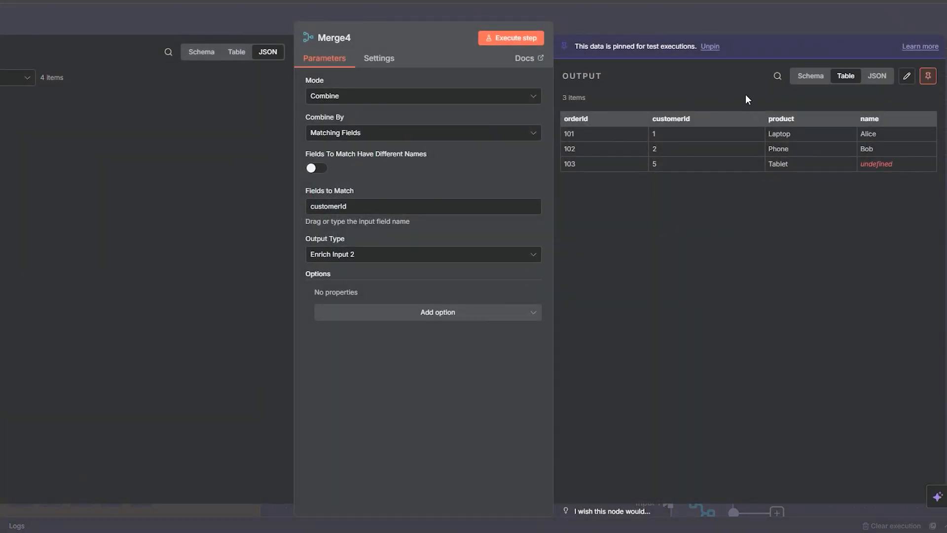
pyautogui.click(662, 28)
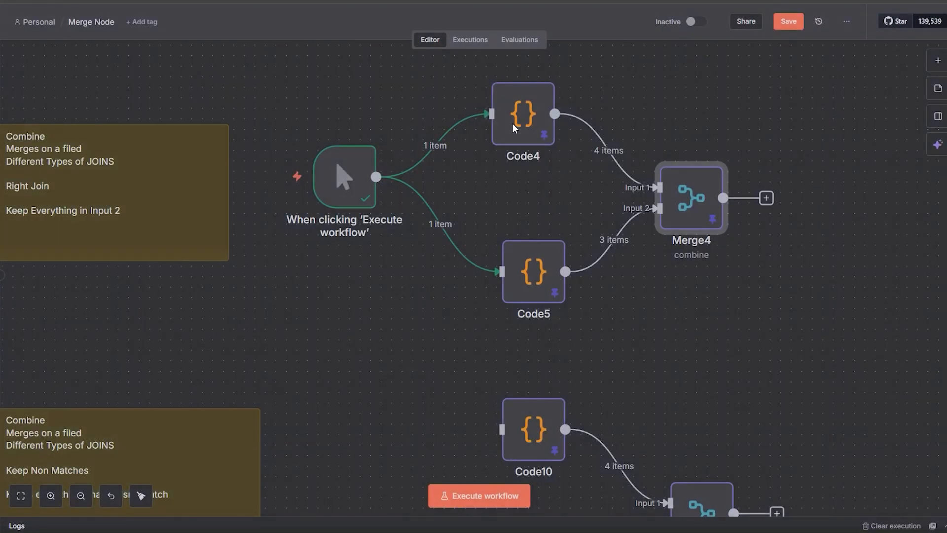
pyautogui.doubleClick(539, 295)
pyautogui.click(401, 205)
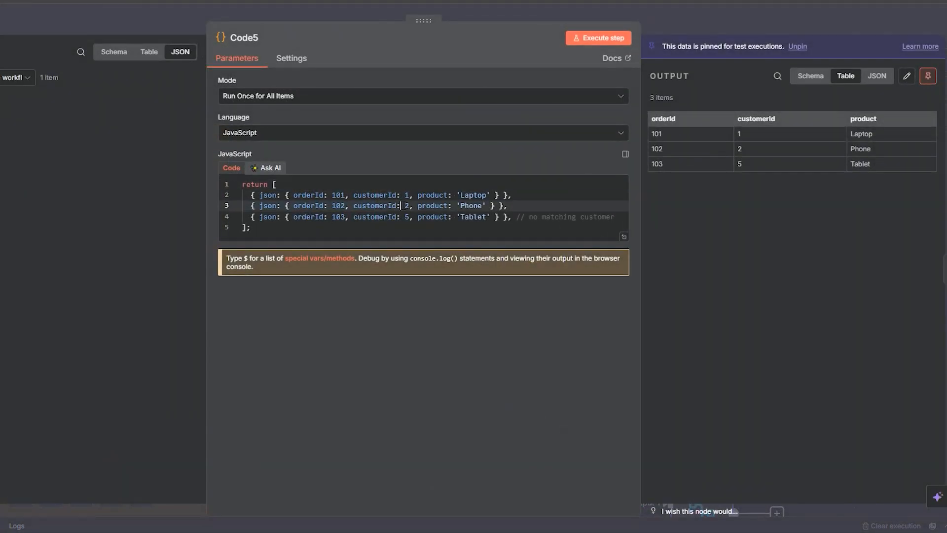
pyautogui.moveTo(410, 205); pyautogui.dragTo(398, 207)
pyautogui.click(679, 34)
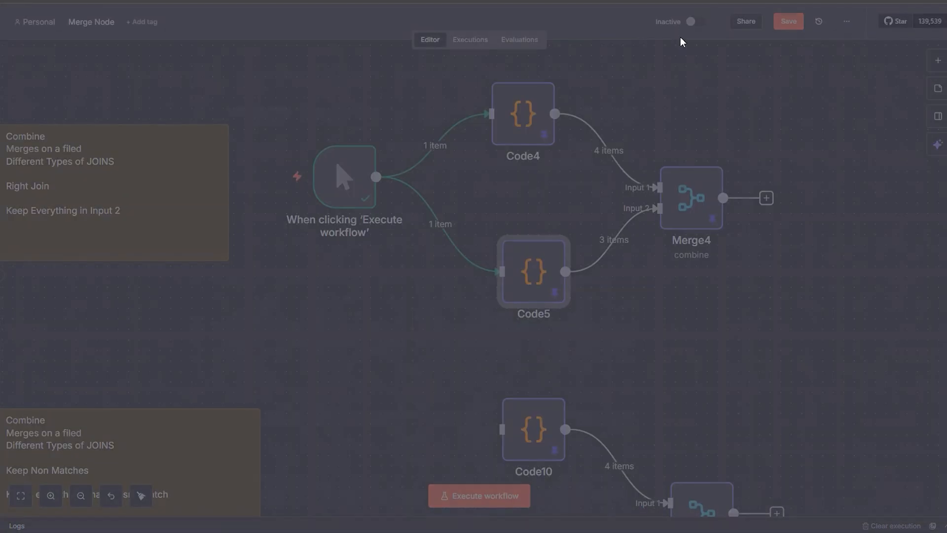
pyautogui.doubleClick(700, 229)
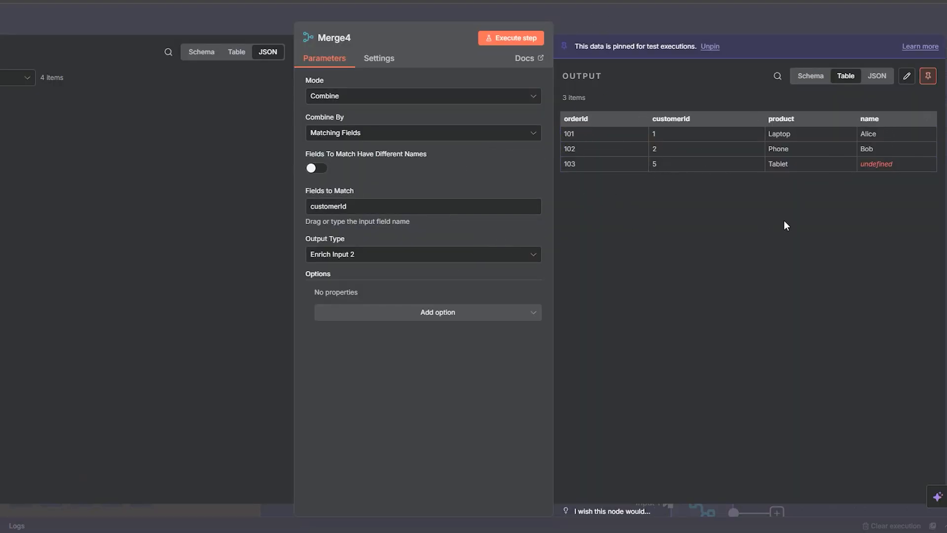
pyautogui.click(626, 17)
# Step: Disconnect the manual trigger from Code5 and Code4, and move it to the Full Outer Join example between its sticky note and the Code8 and Code9 nodes
pyautogui.click(453, 224)
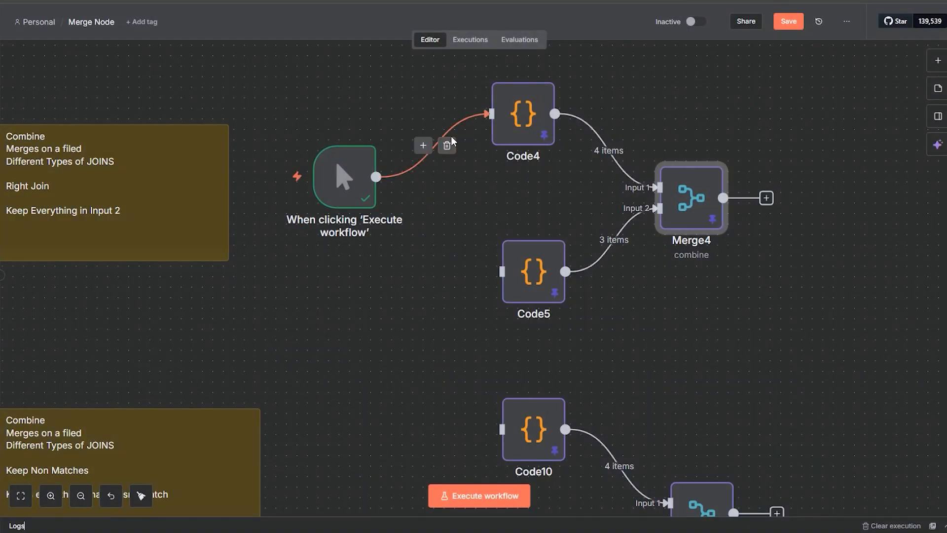
pyautogui.click(446, 145)
pyautogui.moveTo(325, 201); pyautogui.dragTo(82, 359)
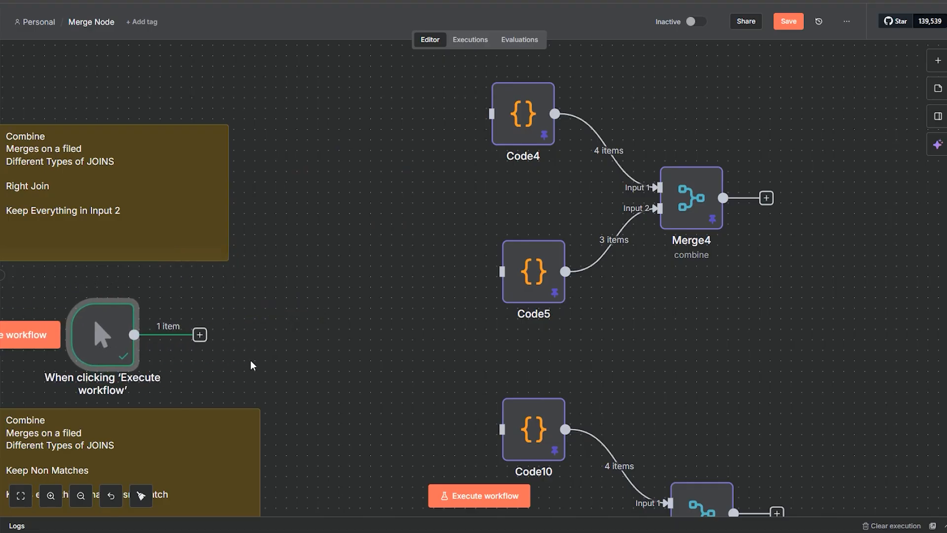
pyautogui.moveTo(299, 340); pyautogui.dragTo(735, 146)
pyautogui.moveTo(549, 152); pyautogui.dragTo(27, 288)
pyautogui.moveTo(291, 184); pyautogui.dragTo(724, 136)
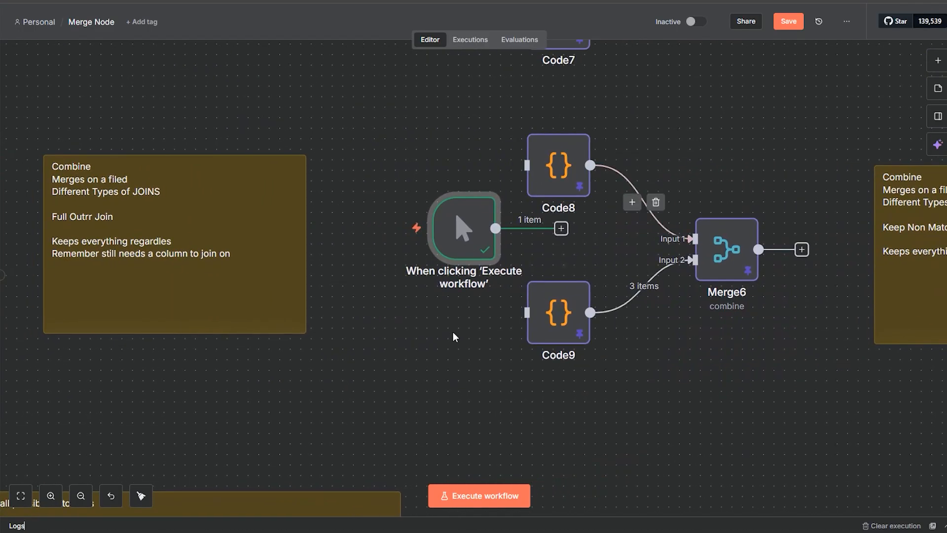
pyautogui.moveTo(408, 375); pyautogui.dragTo(484, 368)
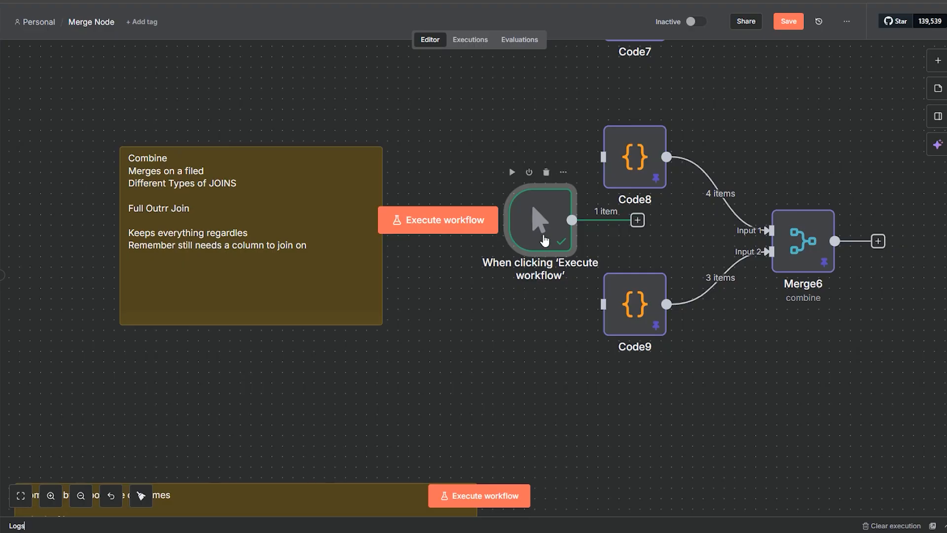
pyautogui.moveTo(538, 251); pyautogui.dragTo(485, 261)
# Step: Correct the misspelled join type in the sticky note to read "Full Outer Join"
pyautogui.doubleClick(153, 213)
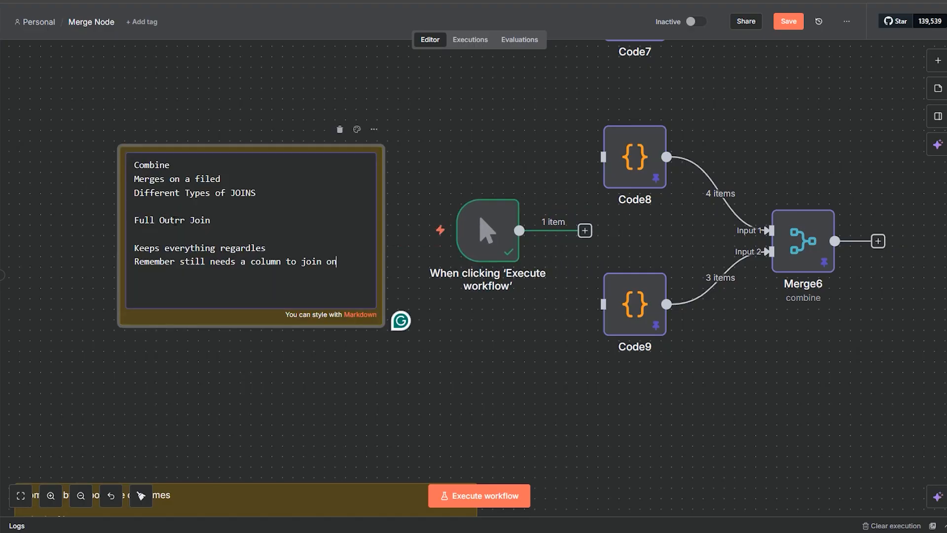
pyautogui.write('e')
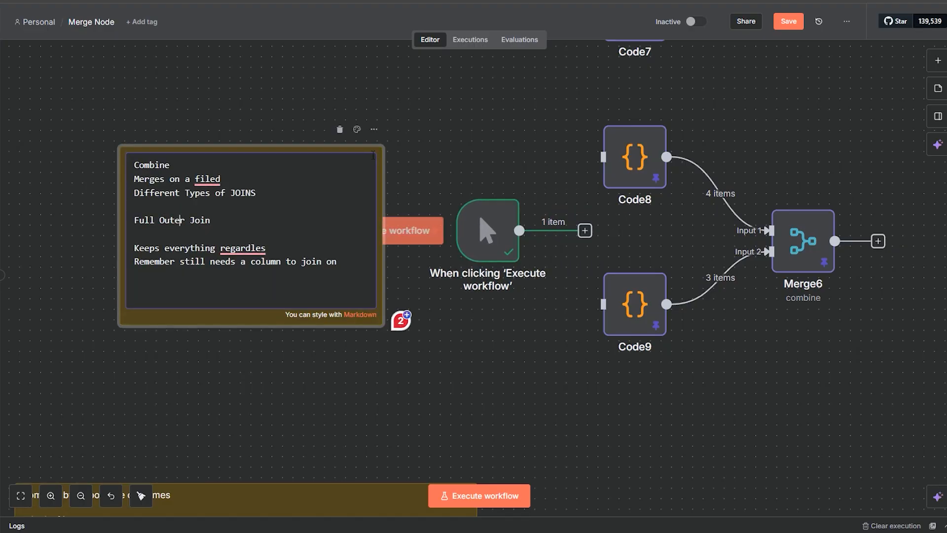
pyautogui.click(419, 117)
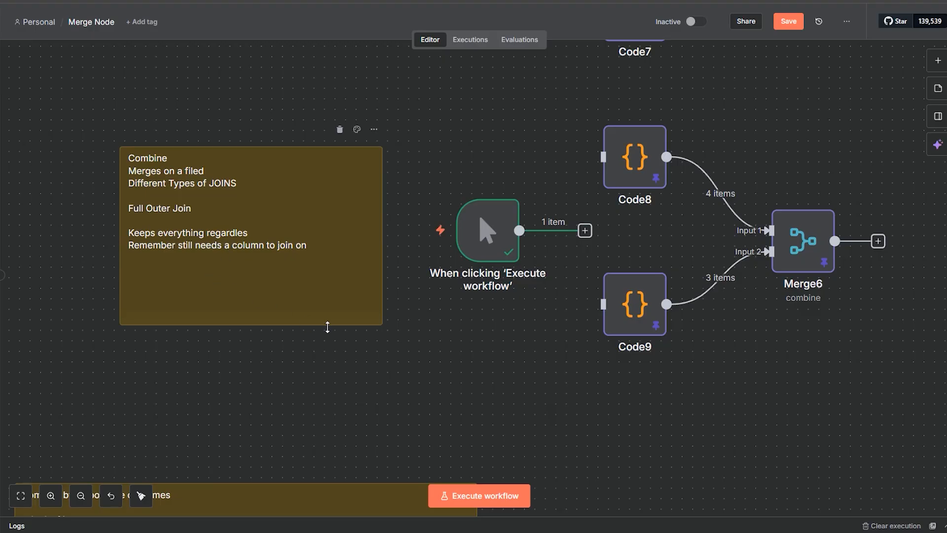
# Step: Connect the manual trigger's output to Code8 and Code9, with the trigger shifted slightly away from them
pyautogui.hscroll(5, 690, 384)
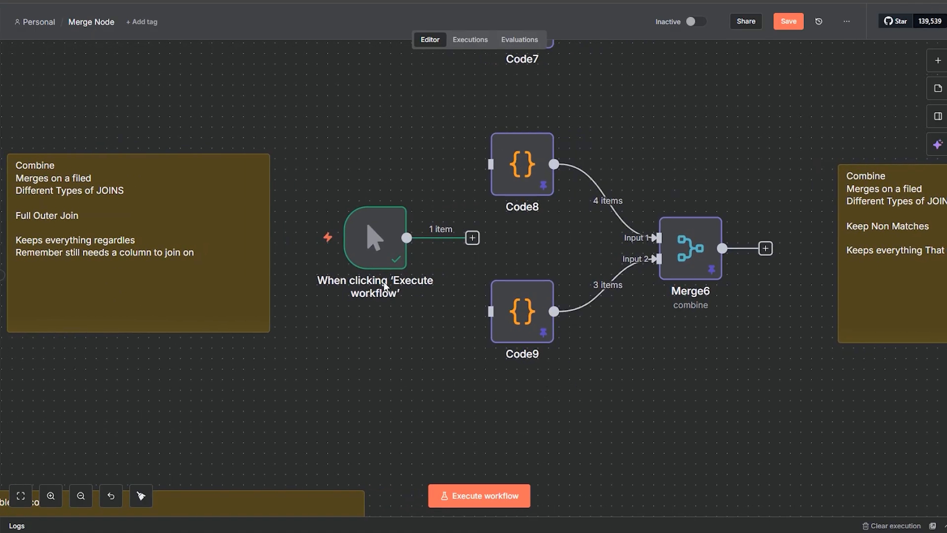
pyautogui.moveTo(451, 238); pyautogui.dragTo(491, 164)
pyautogui.moveTo(398, 244); pyautogui.dragTo(491, 311)
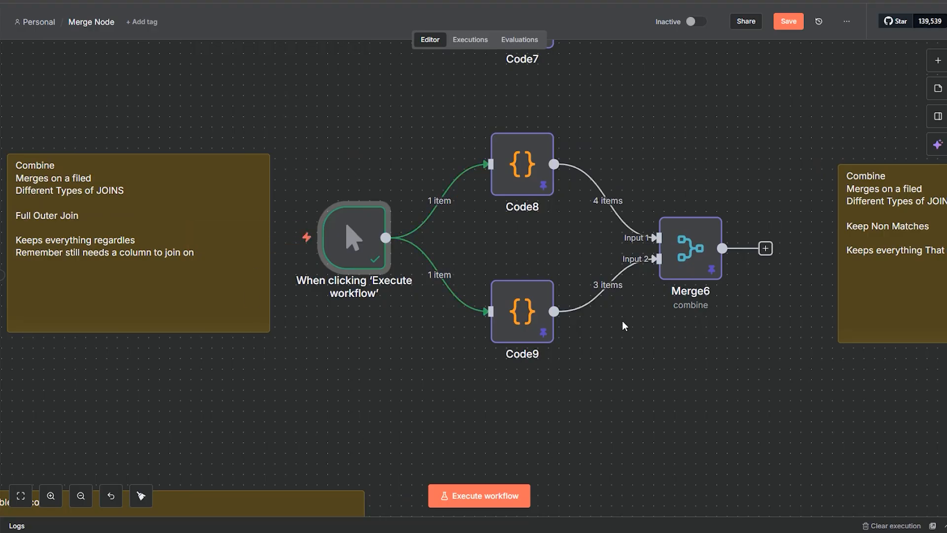
# Step: Review the customer records in Code8 and the order records in Code9, closing each node
pyautogui.click(518, 197)
pyautogui.doubleClick(519, 196)
pyautogui.hotkey('ctrl', 'a')
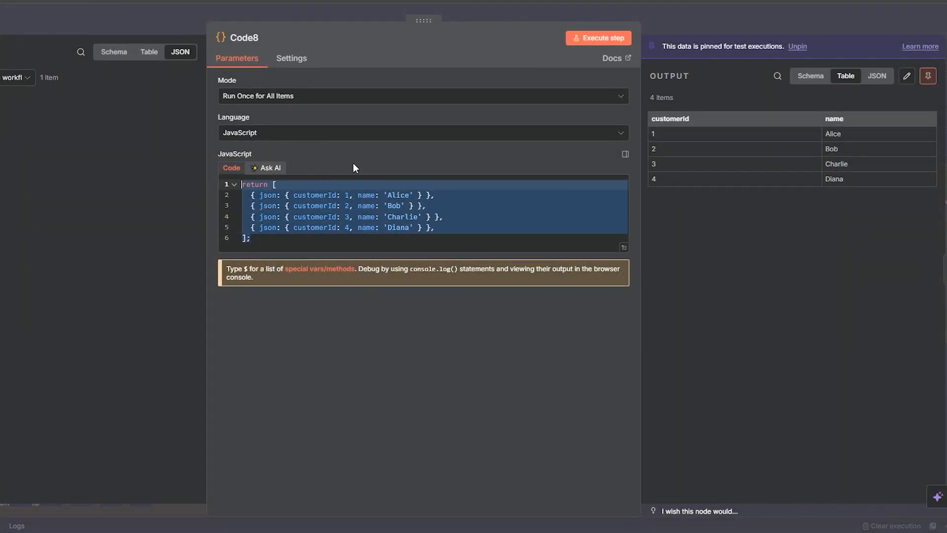
pyautogui.click(608, 5)
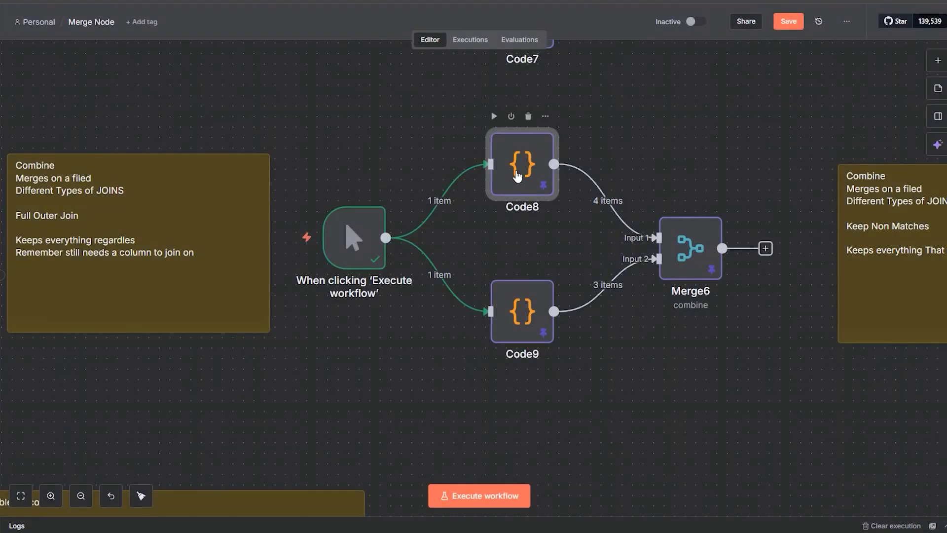
pyautogui.doubleClick(521, 180)
pyautogui.press('Escape')
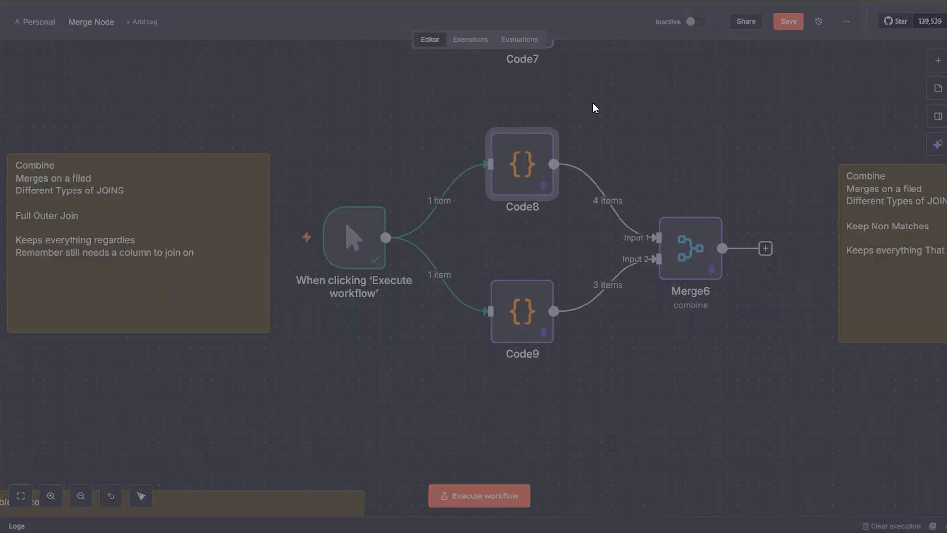
pyautogui.doubleClick(499, 317)
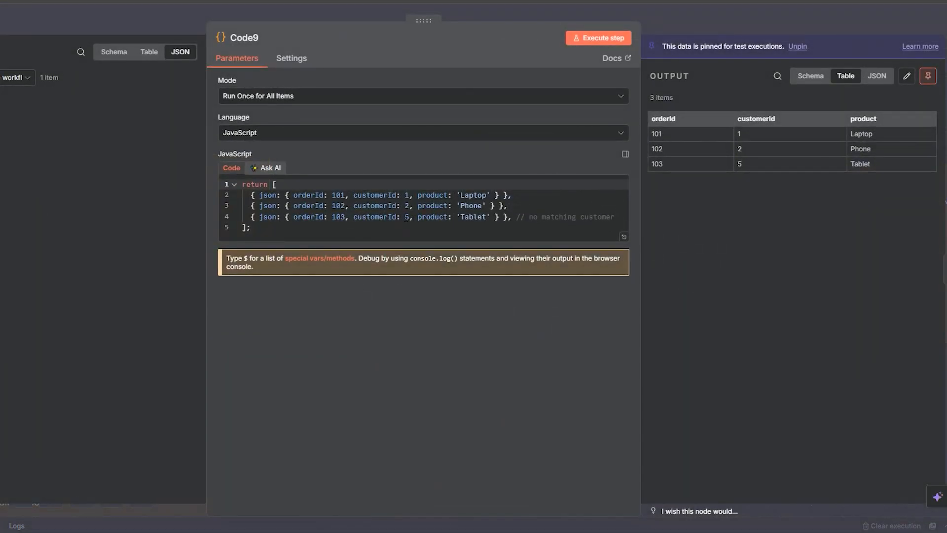
pyautogui.click(655, 29)
# Step: Examine Merge6's Keep Everything output matched on customerId, looking at unmatched rows from both inputs
pyautogui.doubleClick(698, 268)
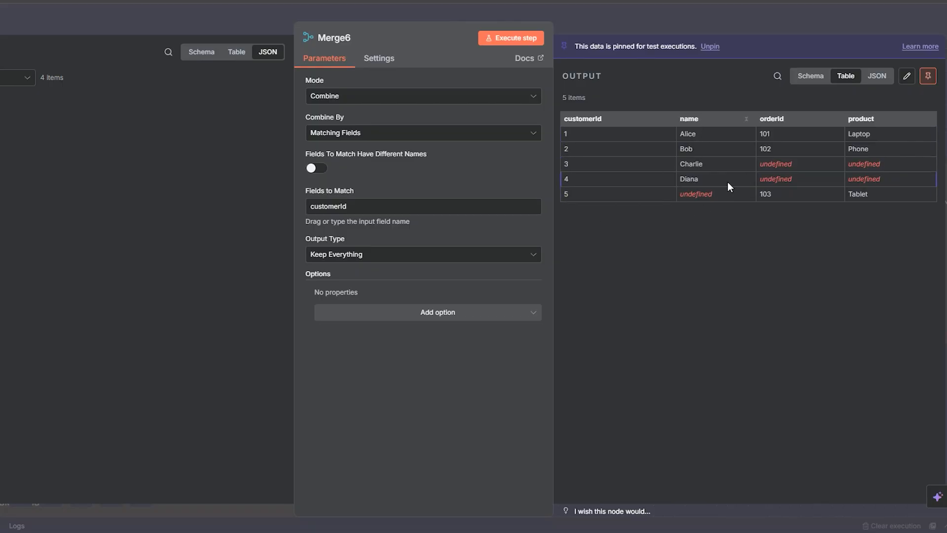
pyautogui.click(618, 20)
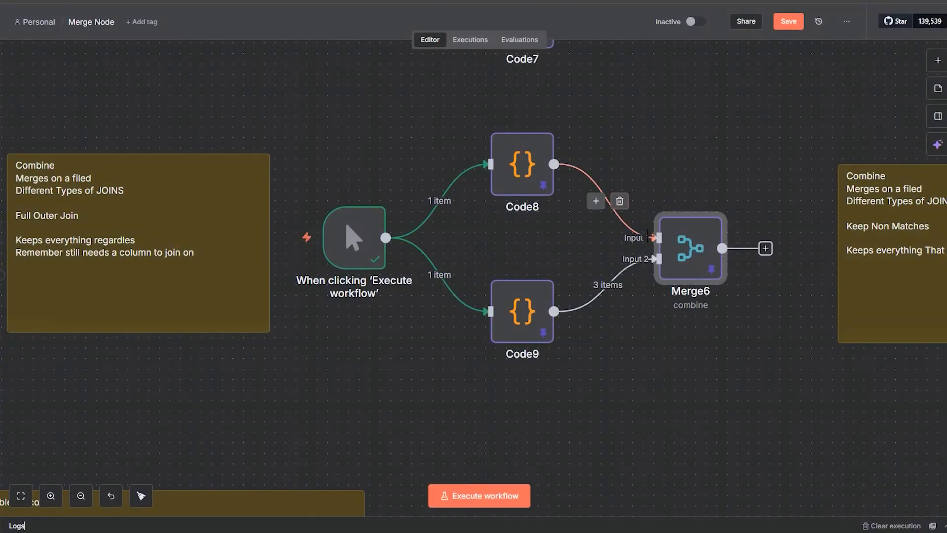
pyautogui.doubleClick(689, 270)
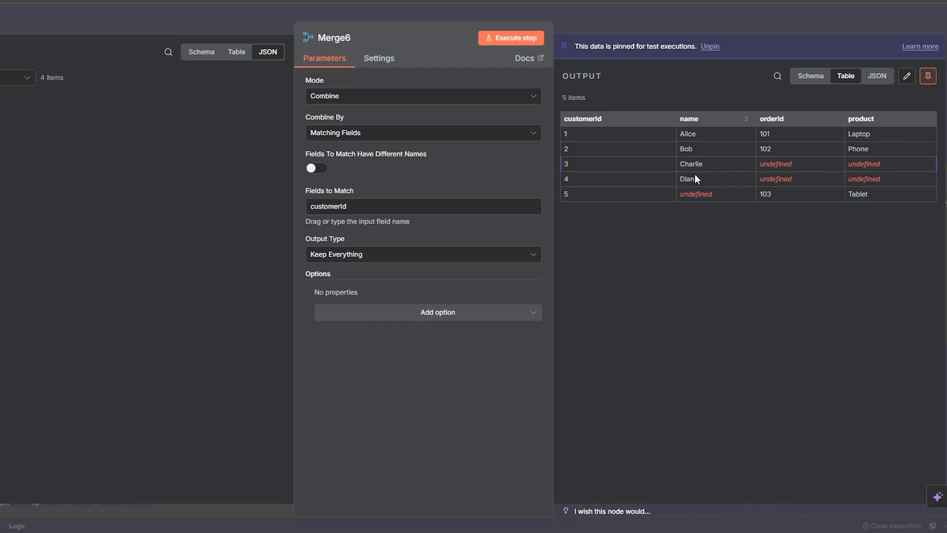
pyautogui.press('Escape')
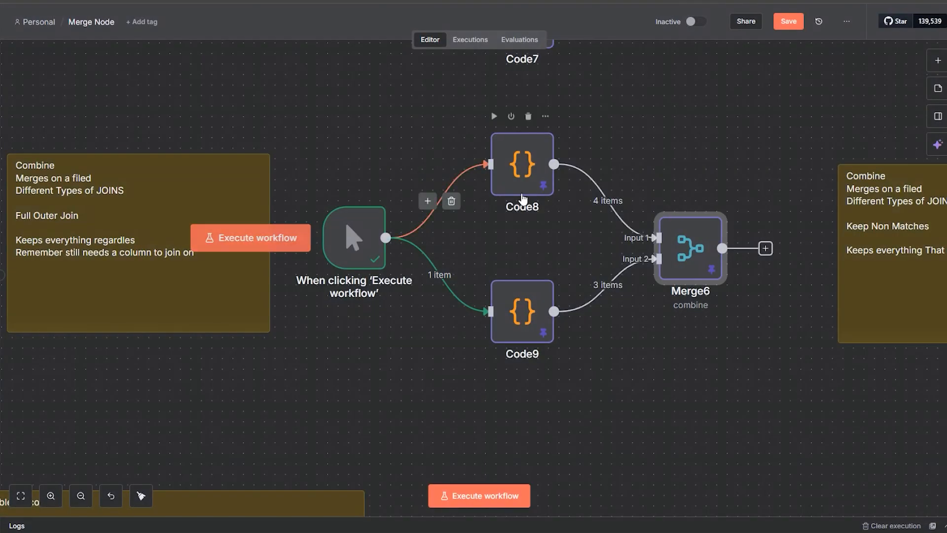
# Step: Recheck the Code8 and Code9 records against Merge6's full outer join output, closing each node
pyautogui.doubleClick(522, 166)
pyautogui.press('Escape')
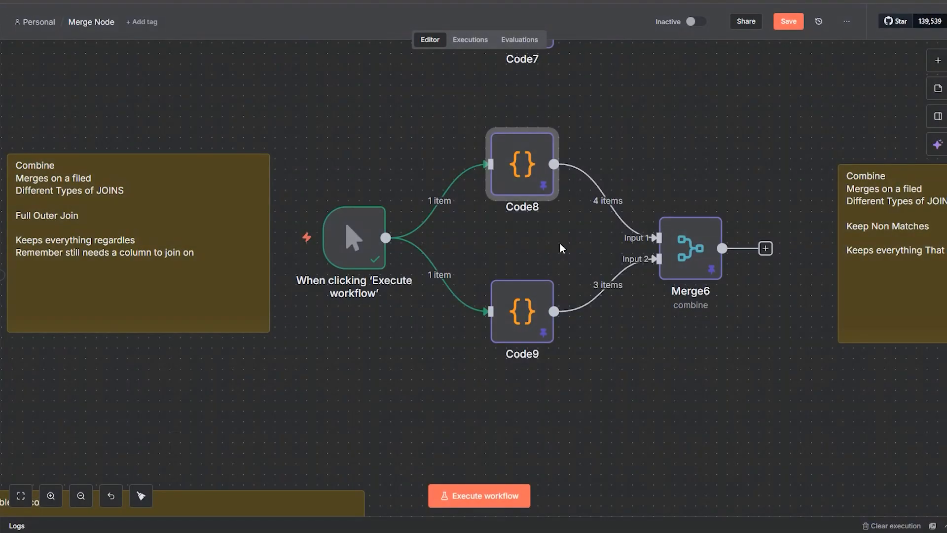
pyautogui.click(524, 330)
pyautogui.doubleClick(524, 329)
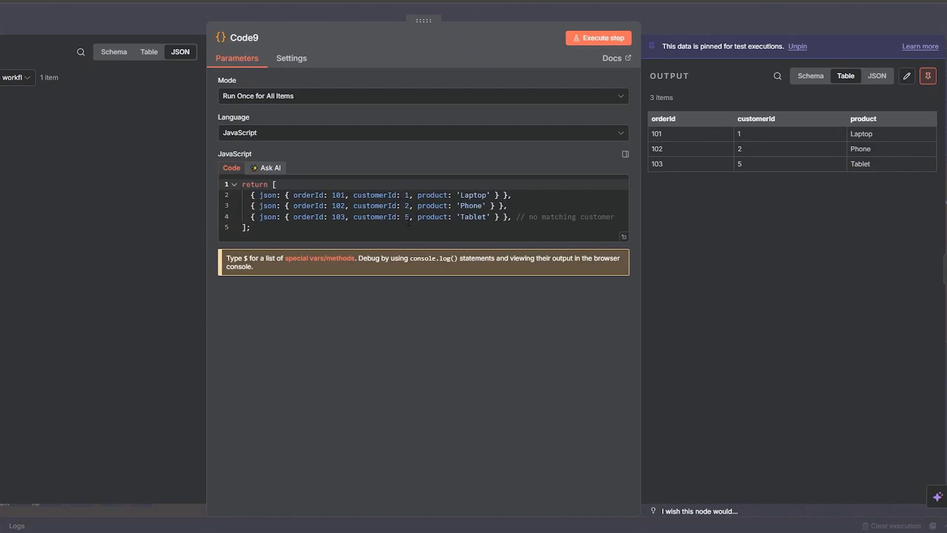
pyautogui.click(750, 24)
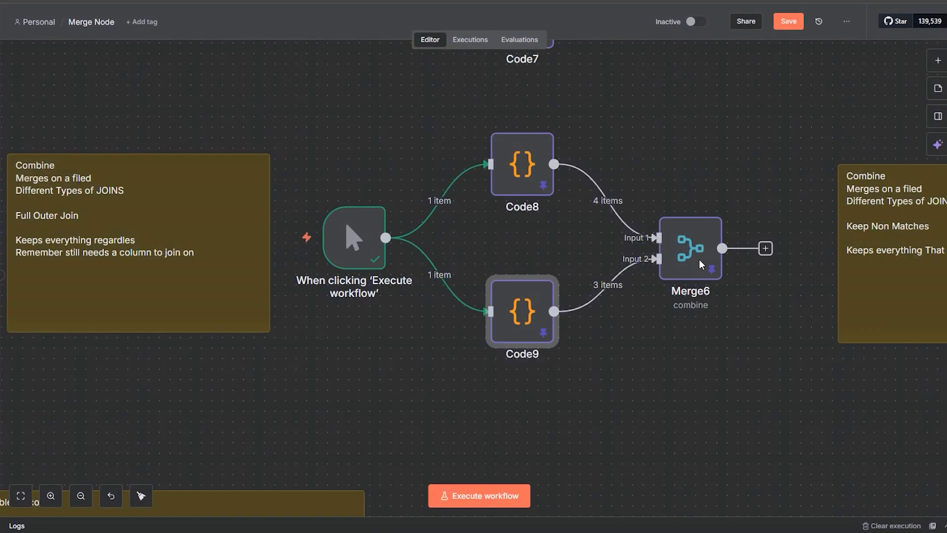
pyautogui.doubleClick(688, 242)
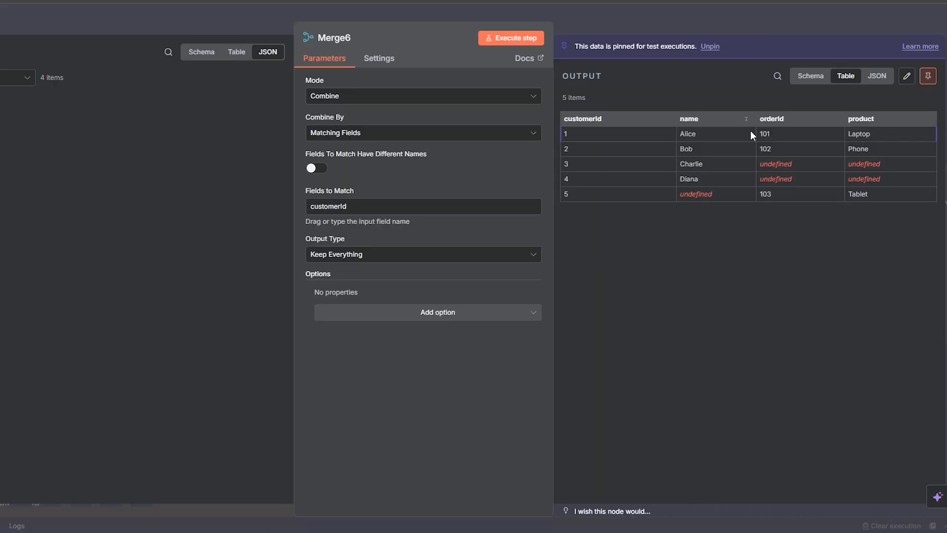
pyautogui.click(738, 28)
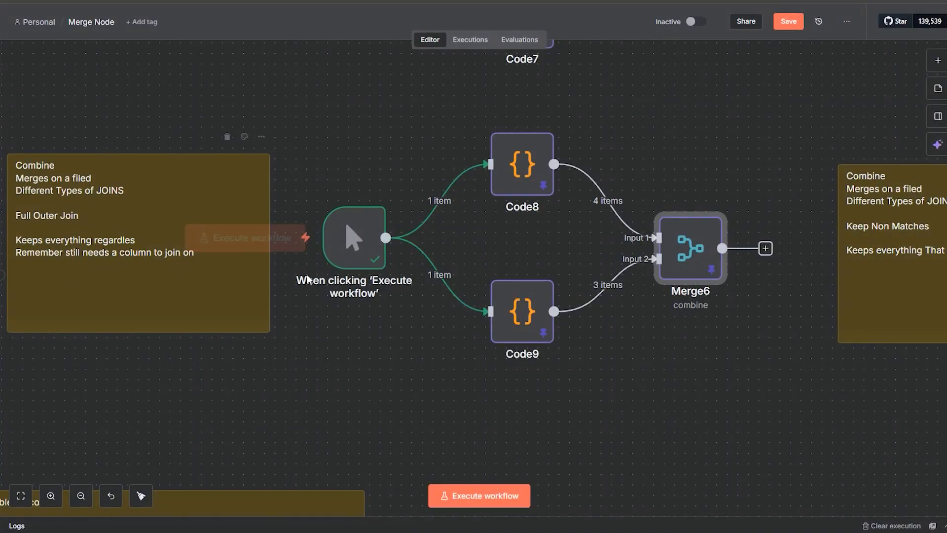
# Step: Disconnect the manual trigger from Code8 and Code9 and move it away toward the Keep Non Matches section
pyautogui.click(450, 270)
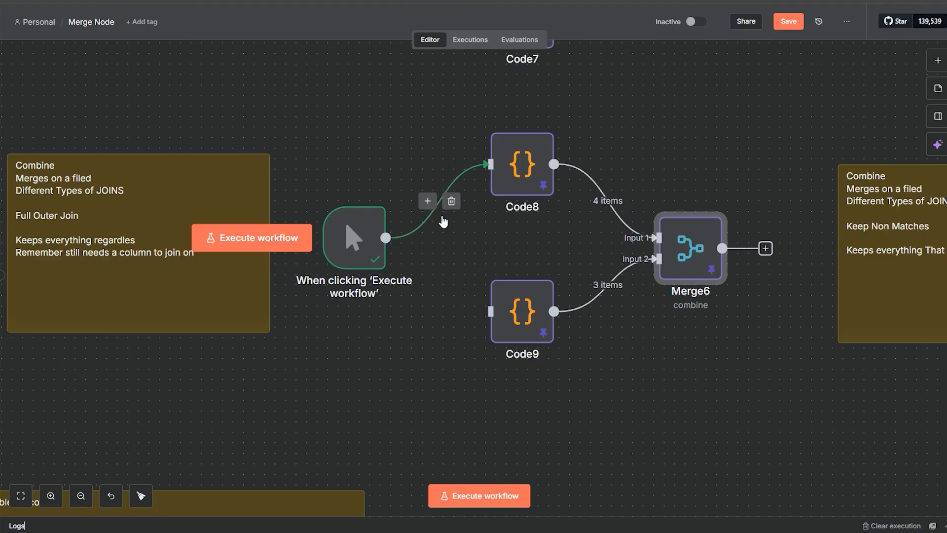
pyautogui.click(450, 201)
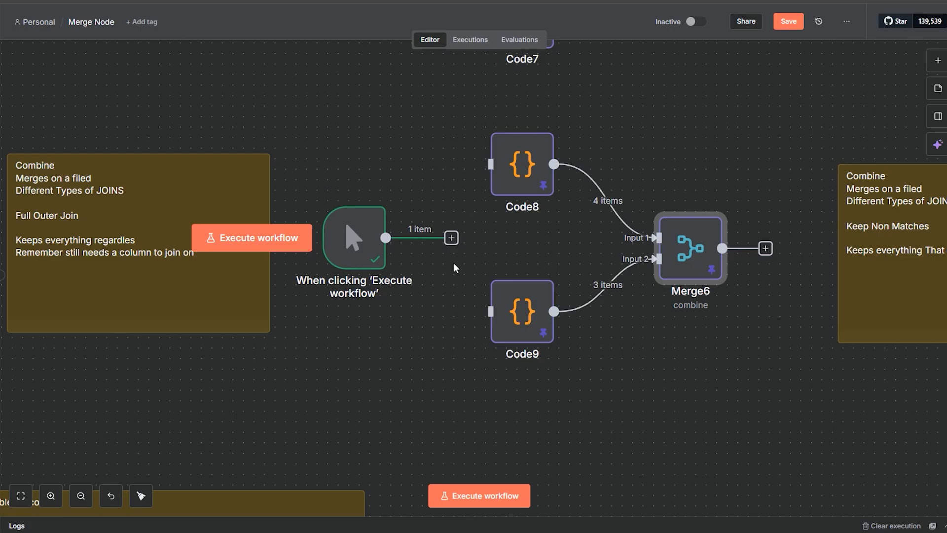
pyautogui.moveTo(380, 247); pyautogui.dragTo(771, 127)
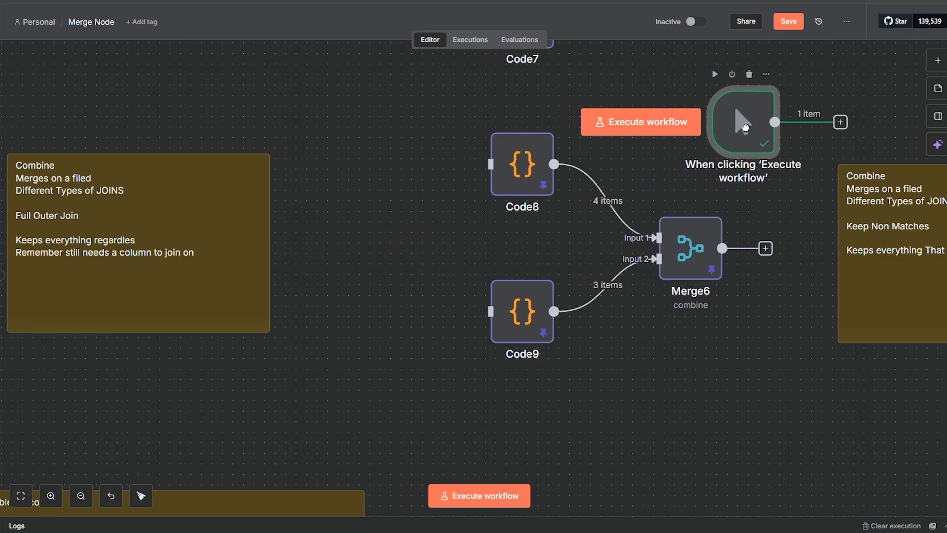
# Step: Place the manual trigger between the Keep Non Matches note and the code nodes, and connect its output to Code10 and Code11
pyautogui.moveTo(882, 392); pyautogui.dragTo(339, 336)
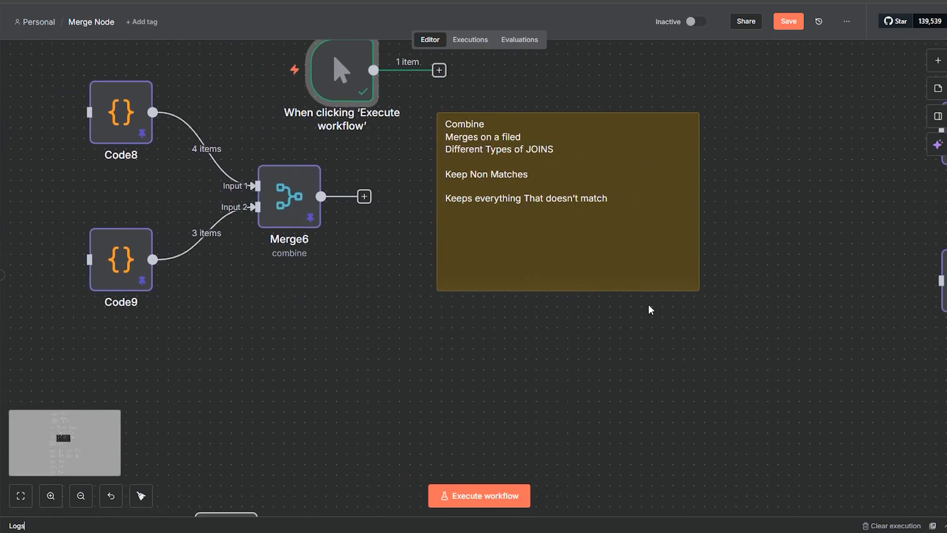
pyautogui.moveTo(769, 313); pyautogui.dragTo(554, 386)
pyautogui.moveTo(118, 146); pyautogui.dragTo(563, 274)
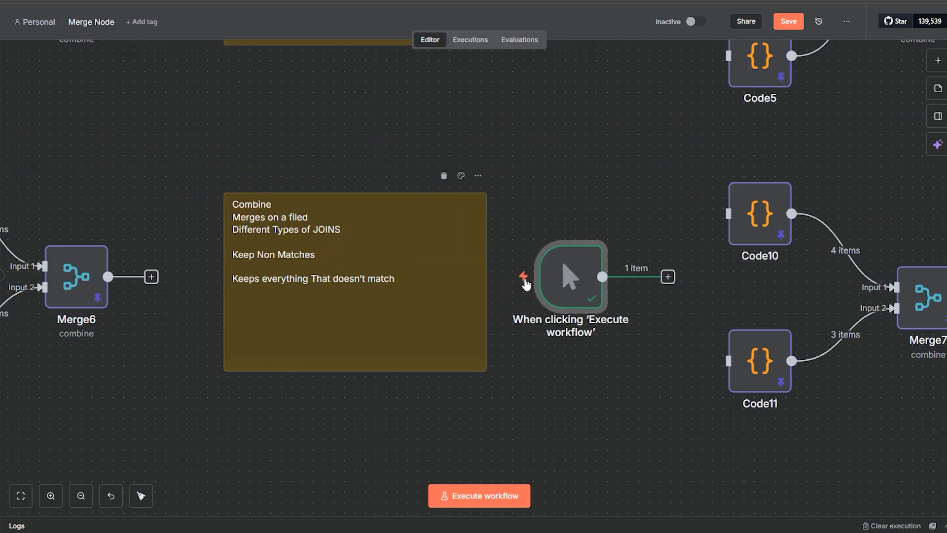
pyautogui.moveTo(667, 279); pyautogui.dragTo(729, 214)
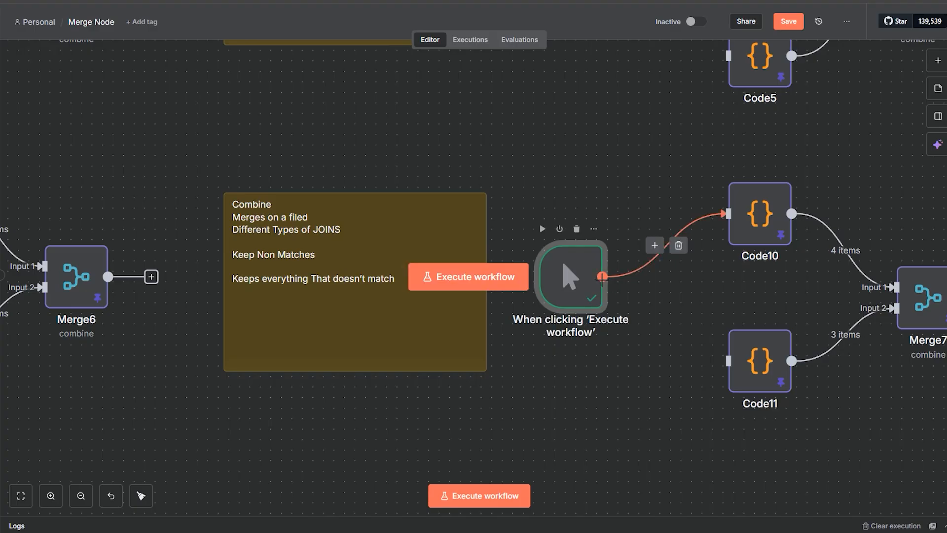
pyautogui.moveTo(602, 277); pyautogui.dragTo(728, 360)
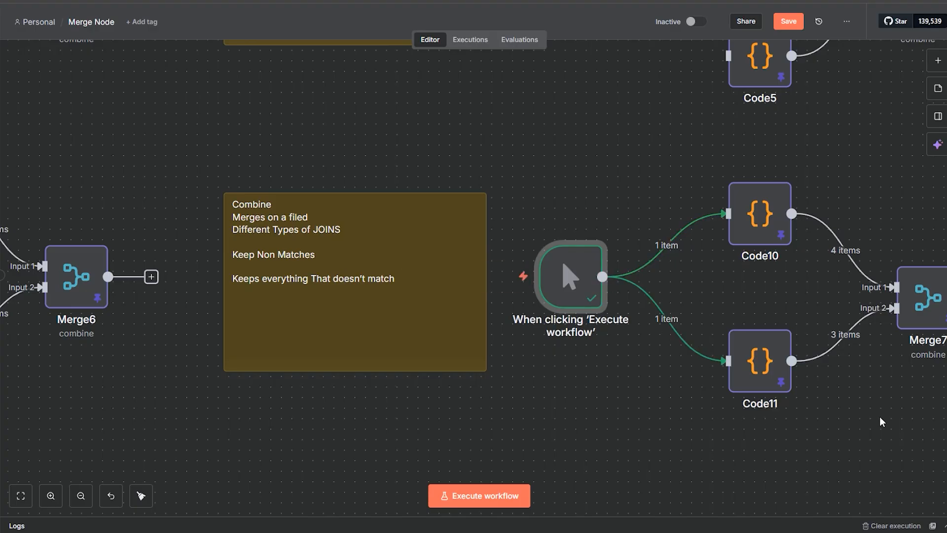
# Step: Examine Merge7's Keep Non-Matches output for customerId, checking the undefined orderId and product values, and close the node
pyautogui.moveTo(877, 418)
pyautogui.mouseDown()
pyautogui.moveTo(705, 397)
pyautogui.moveTo(791, 400)
pyautogui.moveTo(777, 389)
pyautogui.moveTo(684, 375)
pyautogui.mouseUp()
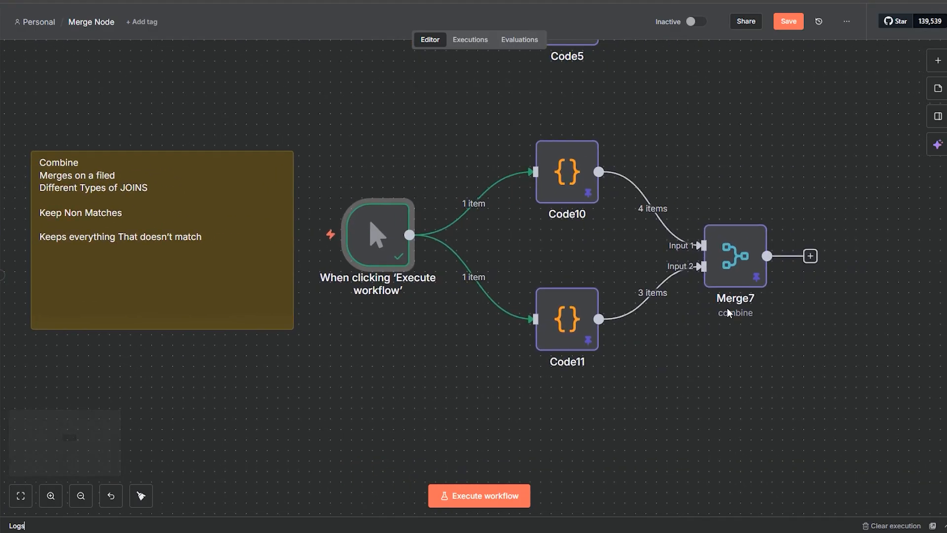
pyautogui.doubleClick(740, 283)
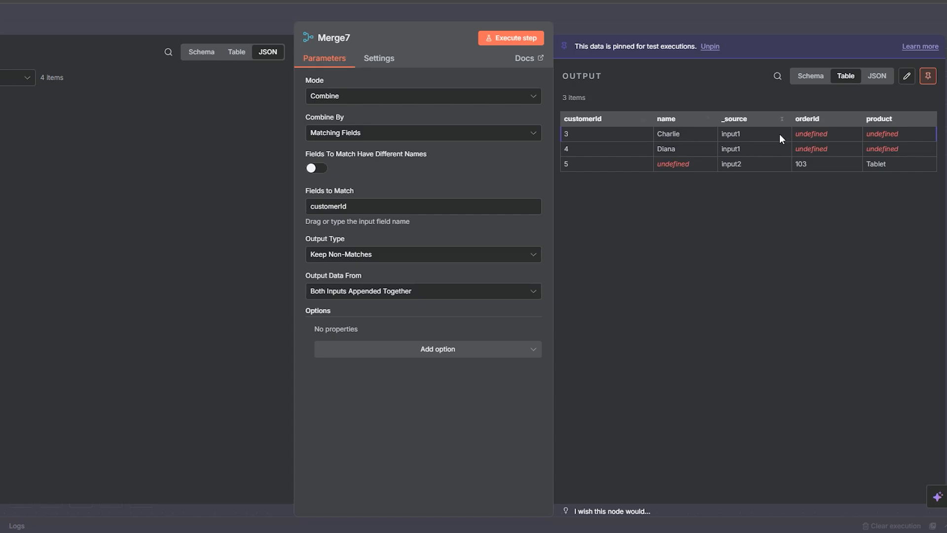
pyautogui.doubleClick(804, 134)
pyautogui.doubleClick(885, 135)
pyautogui.doubleClick(886, 148)
pyautogui.doubleClick(817, 149)
pyautogui.click(691, 13)
# Step: Compare with Merge6's Keep Everything output, highlighting the matched rows for customers 1 and 2, and close the node
pyautogui.hscroll(-10, 389, 342)
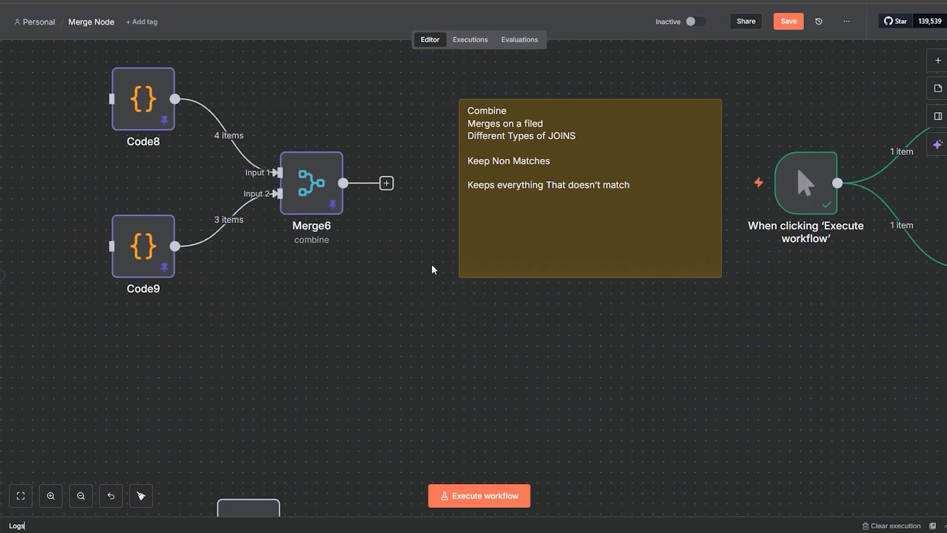
pyautogui.doubleClick(312, 184)
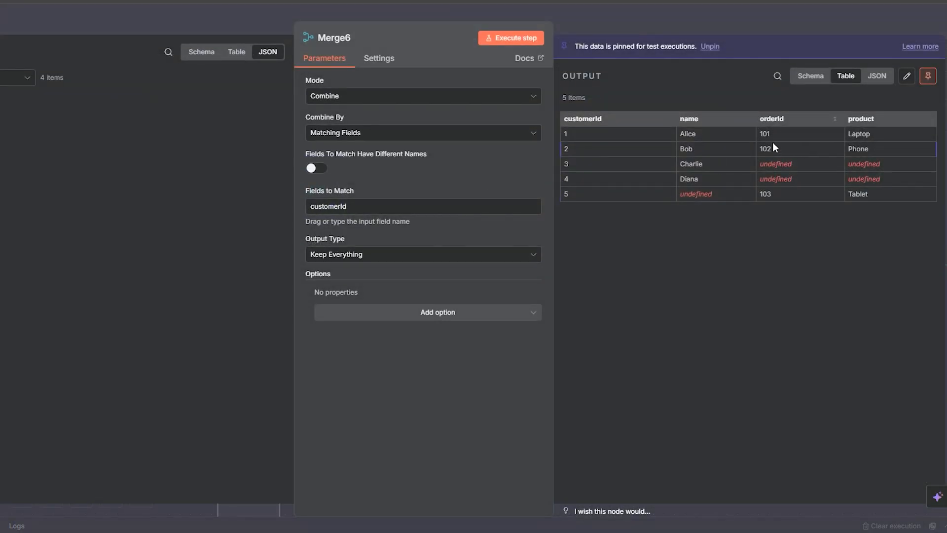
pyautogui.moveTo(883, 153); pyautogui.dragTo(572, 133)
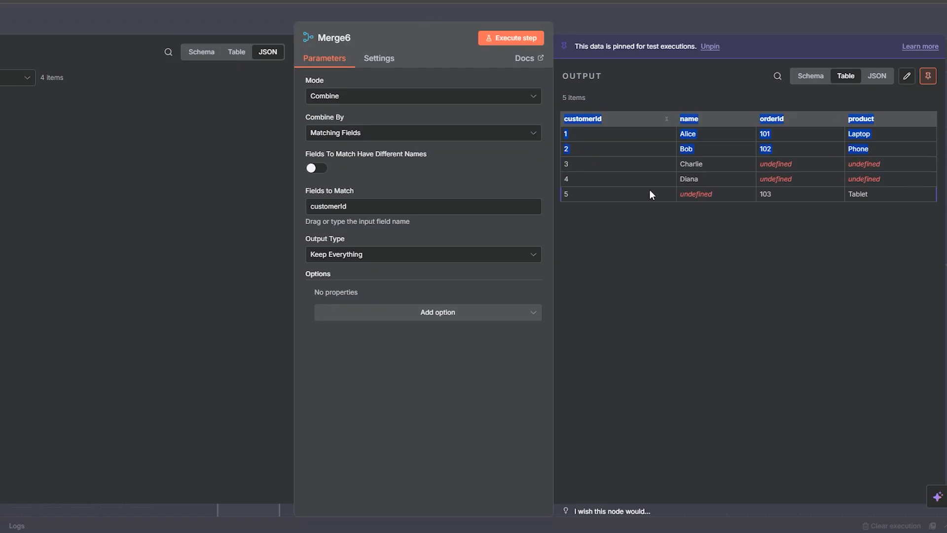
pyautogui.press('Escape')
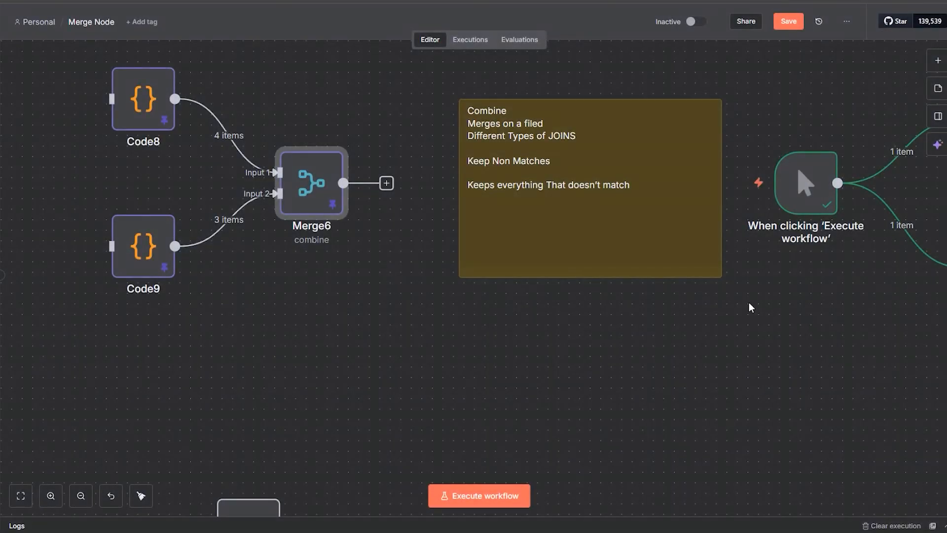
# Step: Review Merge6's output type choices around Keep Everything without changing the selection, and close the node
pyautogui.doubleClick(312, 187)
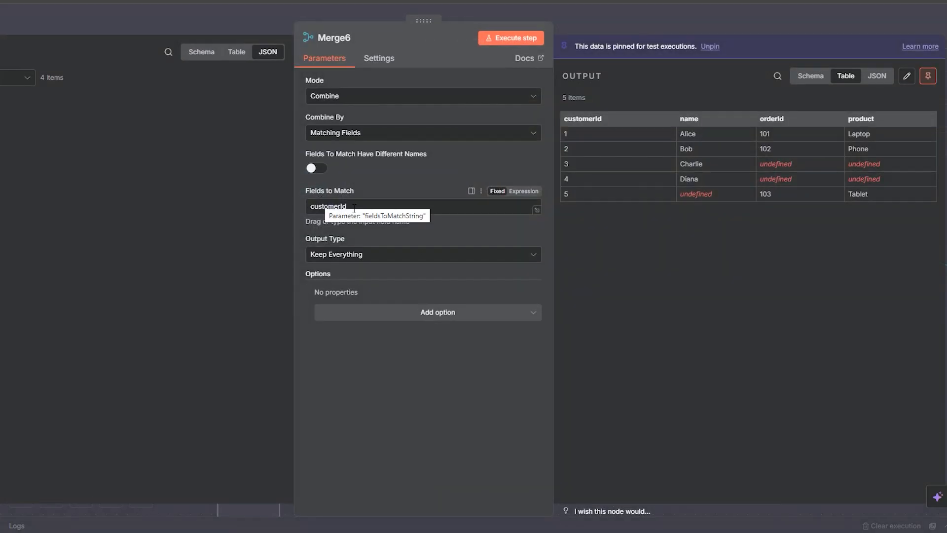
pyautogui.click(355, 257)
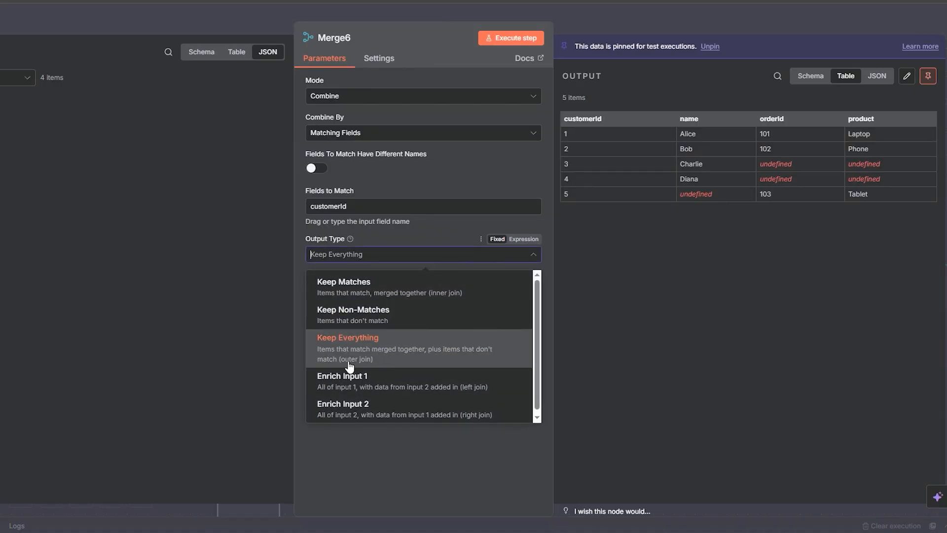
pyautogui.click(611, 24)
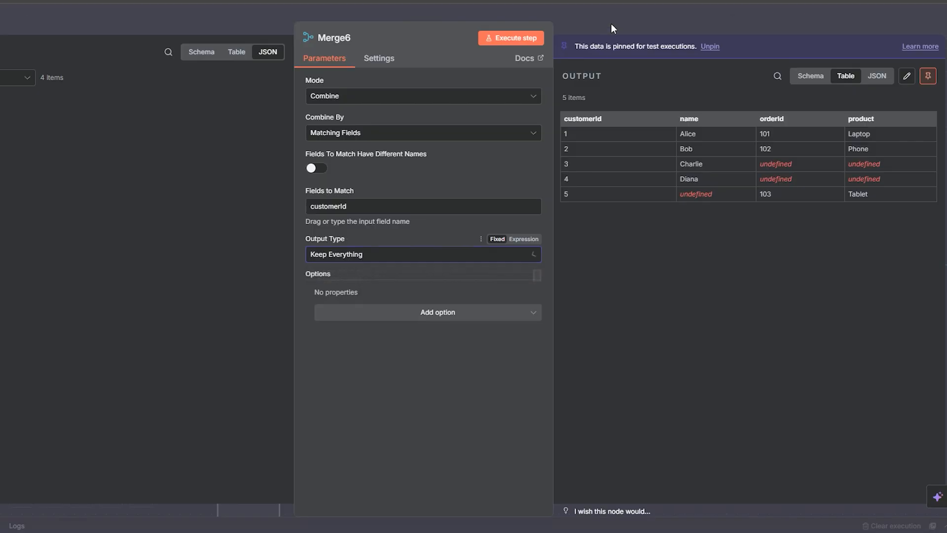
# Step: Review Merge4's Enrich Input 2 output type as the right join example, leaving it unchanged, and close the node
pyautogui.moveTo(742, 334); pyautogui.dragTo(591, 503)
pyautogui.moveTo(631, 214); pyautogui.dragTo(343, 352)
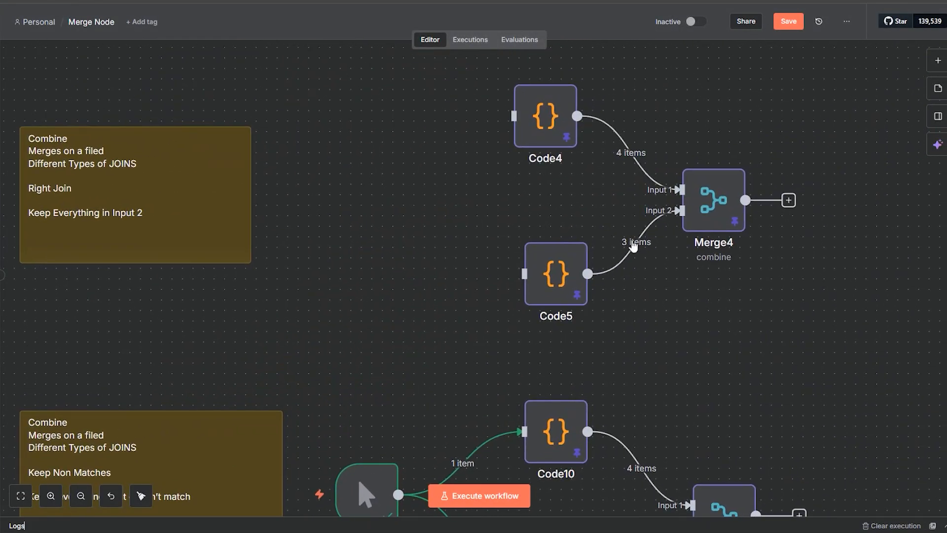
pyautogui.doubleClick(719, 212)
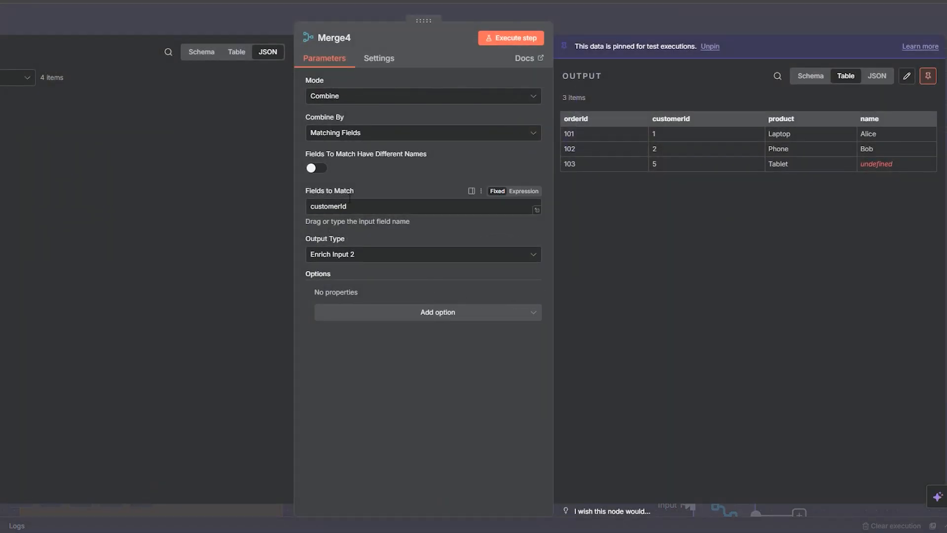
pyautogui.click(341, 265)
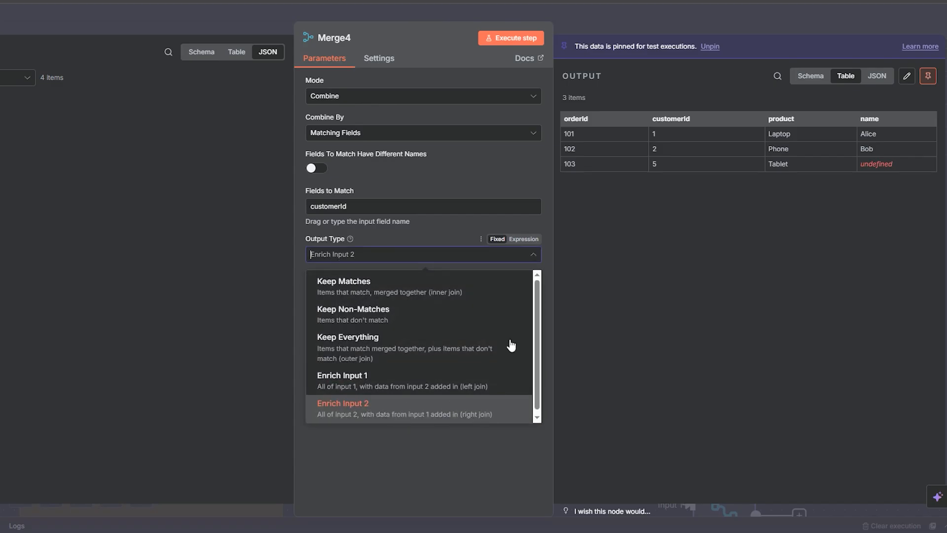
pyautogui.click(597, 27)
# Step: Review Merge5's Enrich Input 1 output type as the left join example, leaving it unchanged, and close the node
pyautogui.moveTo(394, 251); pyautogui.dragTo(783, 202)
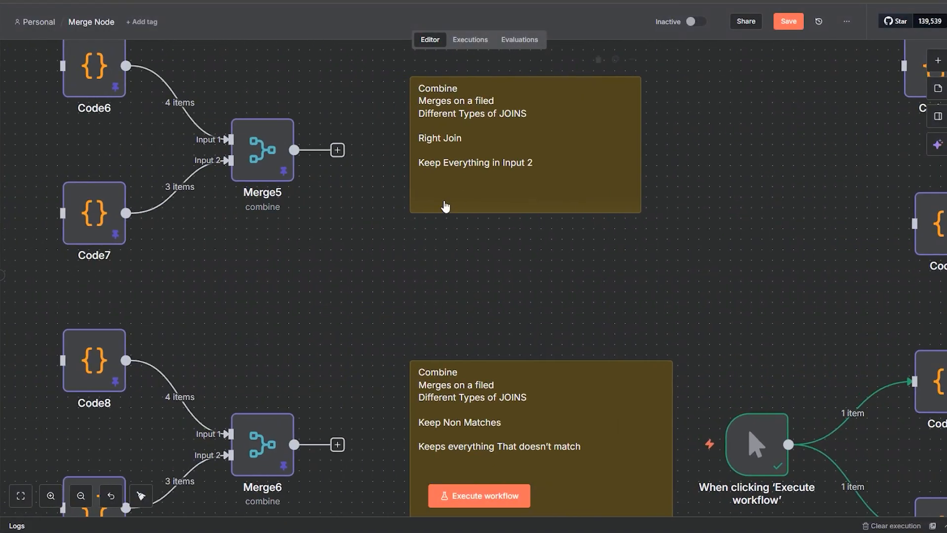
pyautogui.doubleClick(253, 173)
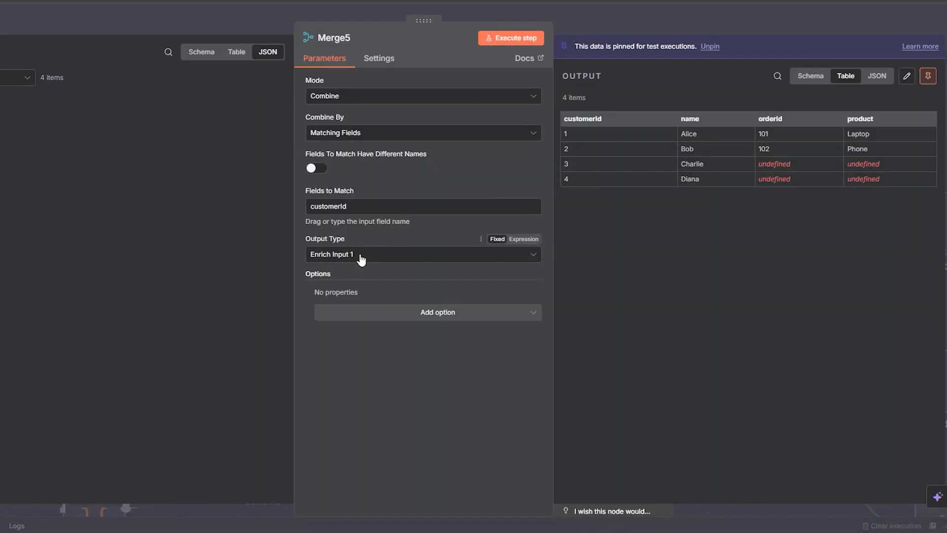
pyautogui.click(361, 260)
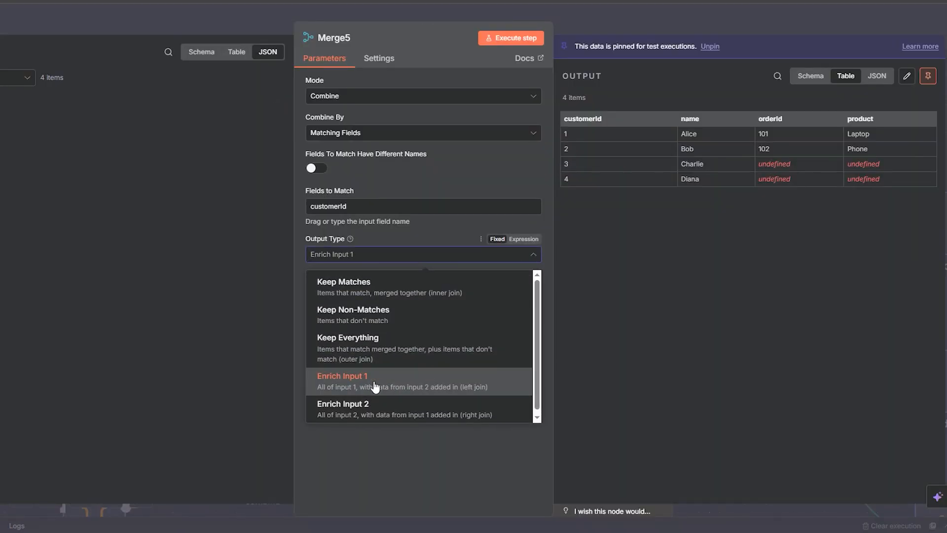
pyautogui.click(634, 21)
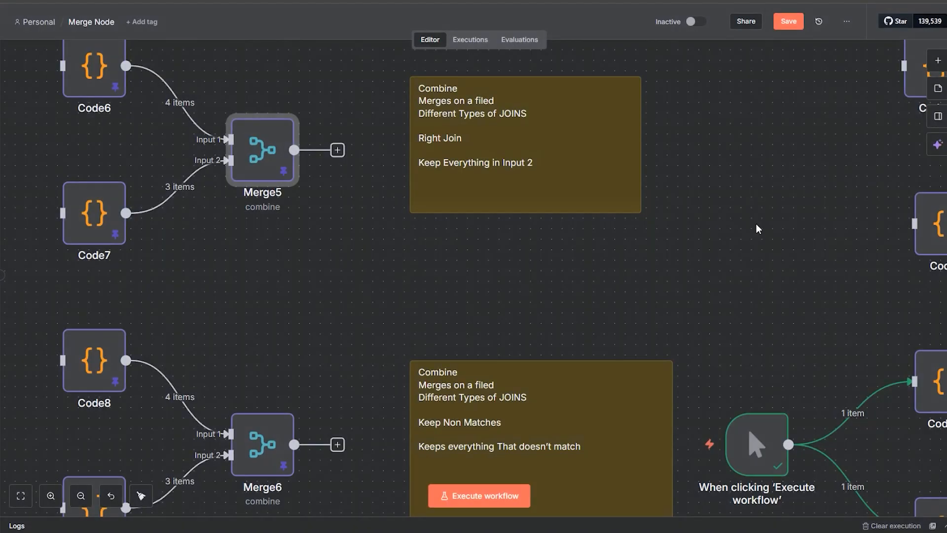
# Step: Disconnect the manual trigger from Code11 and Code10
pyautogui.hscroll(5, 755, 223)
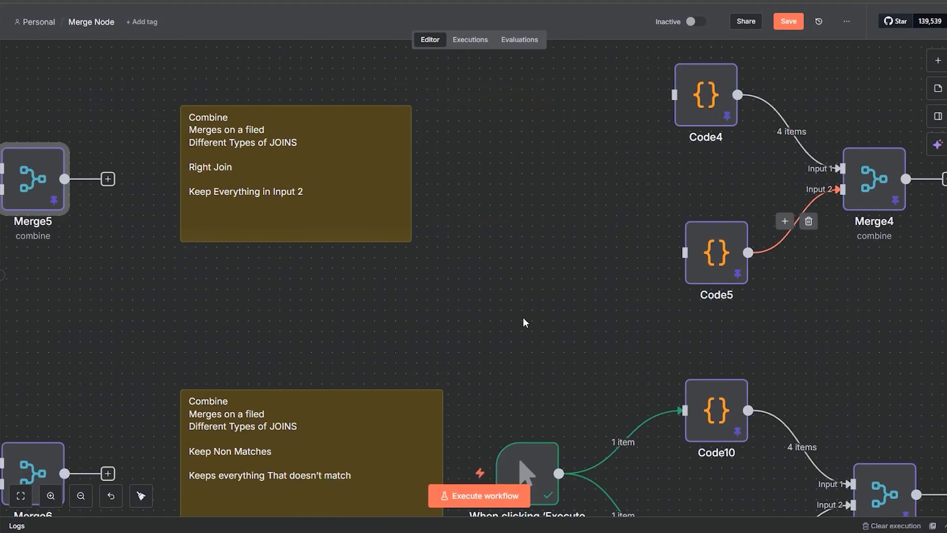
pyautogui.moveTo(502, 359); pyautogui.dragTo(560, 201)
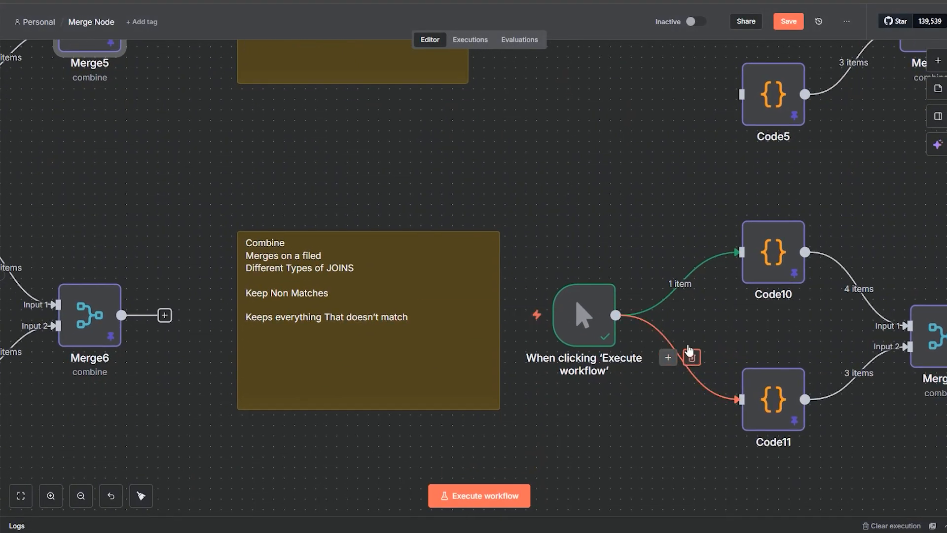
pyautogui.click(692, 357)
pyautogui.click(692, 281)
# Step: Move the manual trigger down to the cross join section, between the "combine by all possible outcomes" note and Code12 and Code13
pyautogui.moveTo(644, 184); pyautogui.dragTo(740, 35)
pyautogui.moveTo(677, 188); pyautogui.dragTo(182, 386)
pyautogui.moveTo(376, 401); pyautogui.dragTo(730, 186)
pyautogui.moveTo(443, 335); pyautogui.dragTo(677, 294)
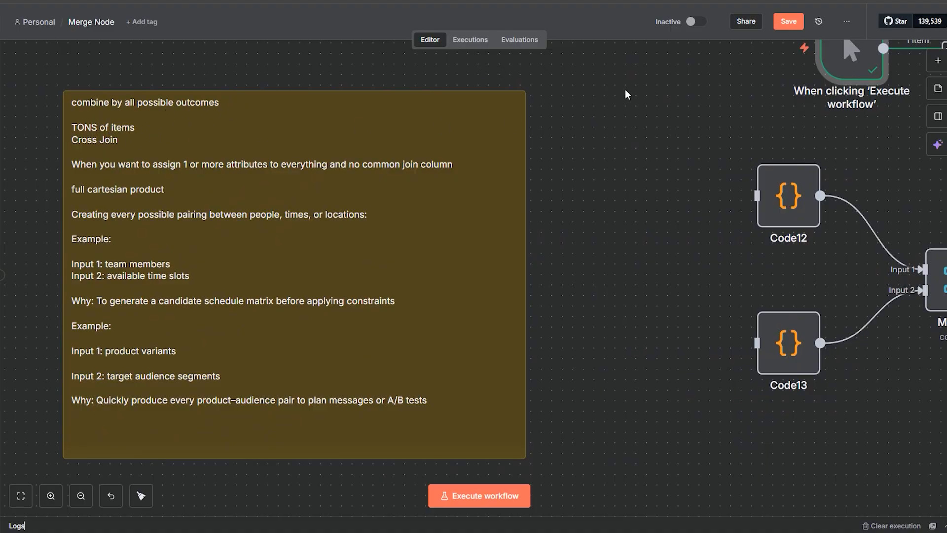
pyautogui.moveTo(849, 78); pyautogui.dragTo(616, 287)
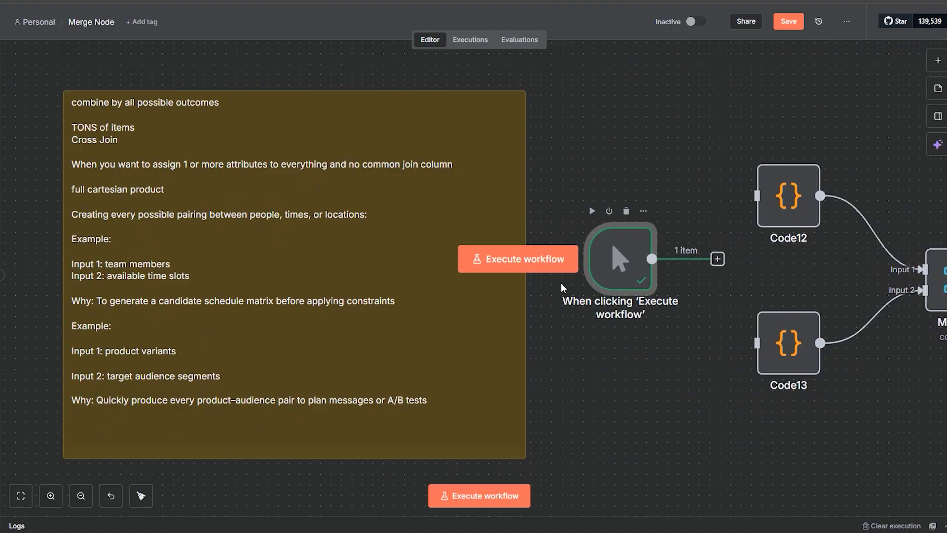
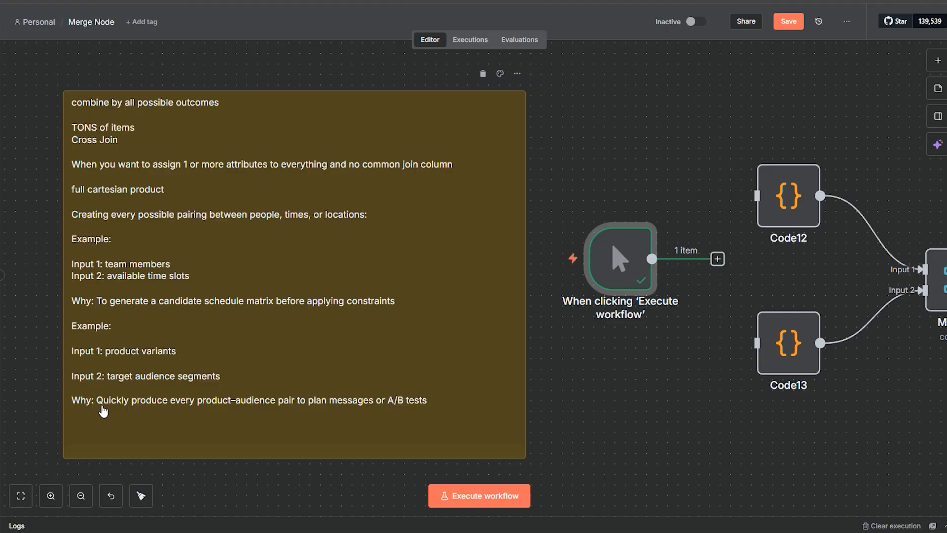
# Step: Review the sample name records in Code12 and the language records in Code13, closing each node without changes
pyautogui.moveTo(683, 430); pyautogui.dragTo(539, 417)
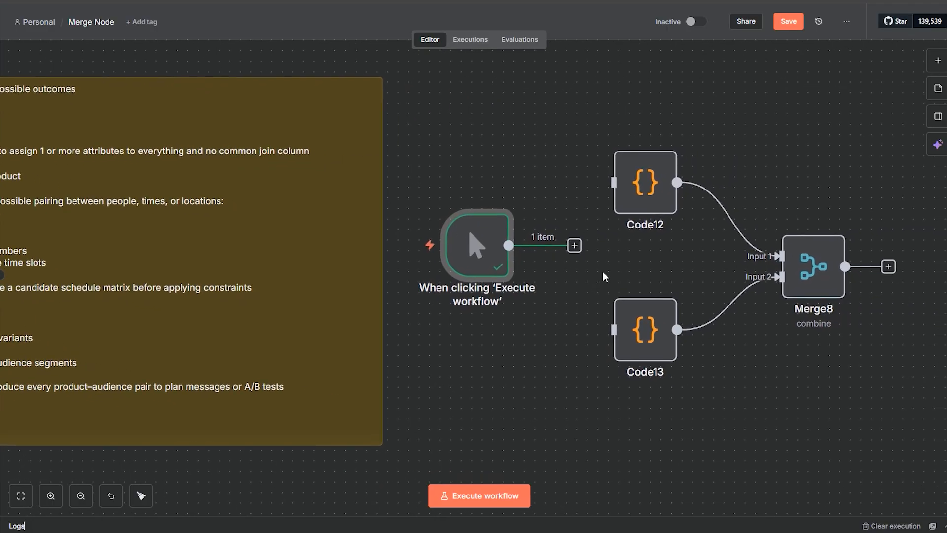
pyautogui.doubleClick(640, 188)
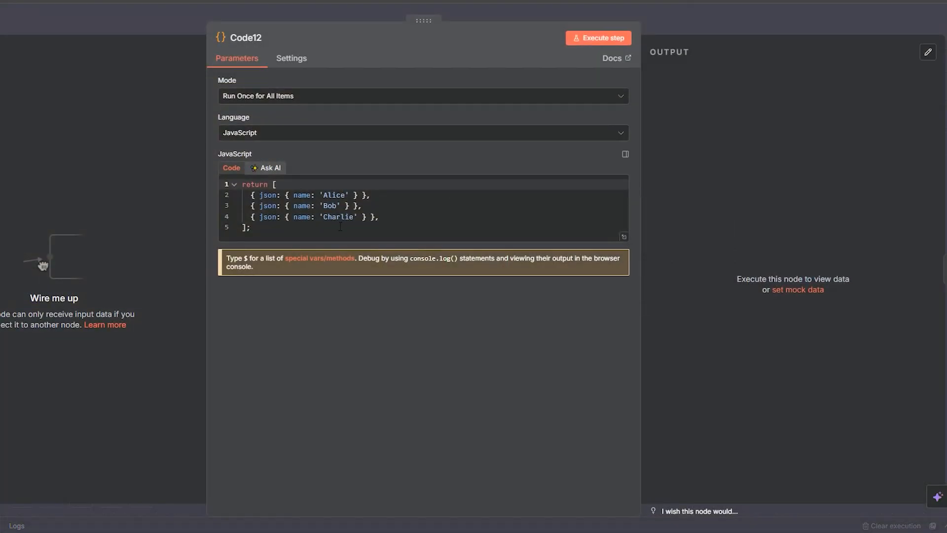
pyautogui.click(737, 20)
pyautogui.doubleClick(646, 354)
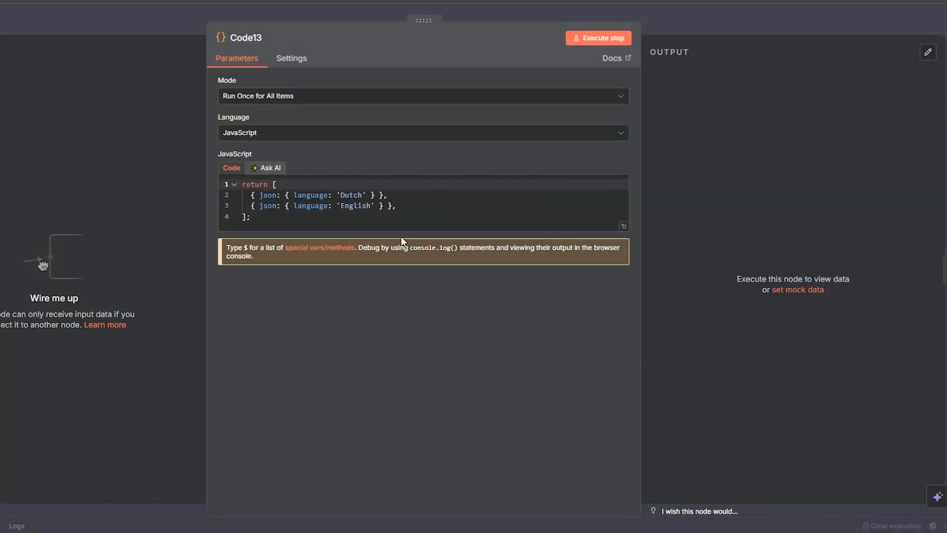
pyautogui.doubleClick(354, 195)
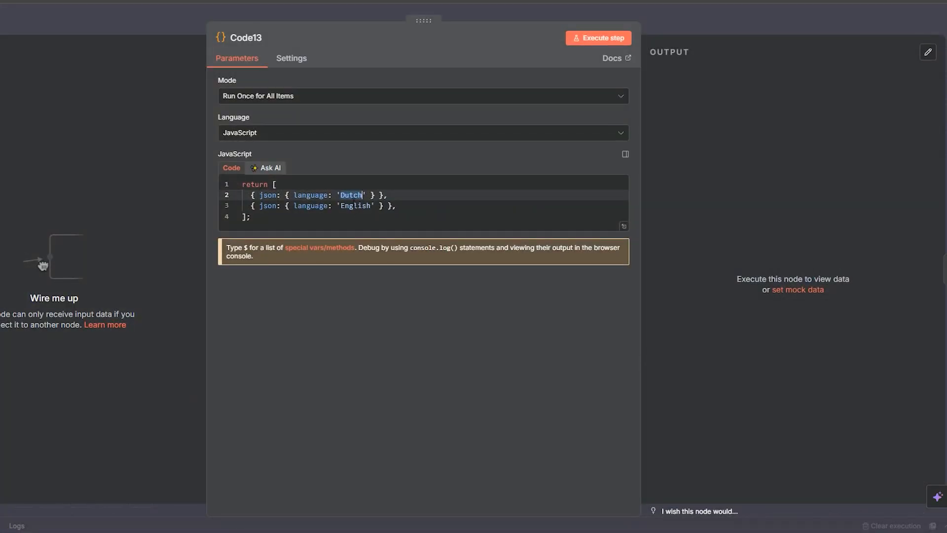
pyautogui.click(710, 26)
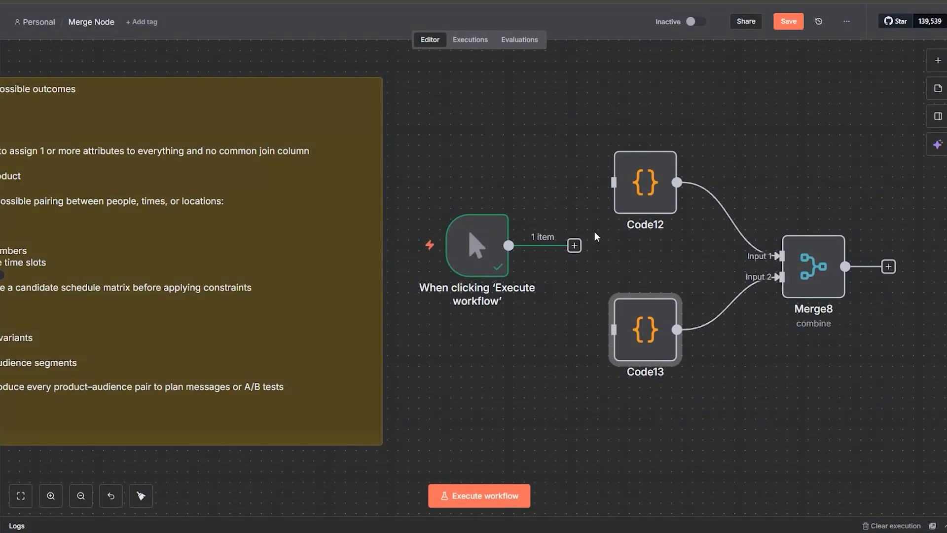
# Step: Connect the manual trigger to Code12 and Code13, and execute Code12 and pin its output data
pyautogui.moveTo(611, 183); pyautogui.dragTo(616, 326)
pyautogui.doubleClick(647, 203)
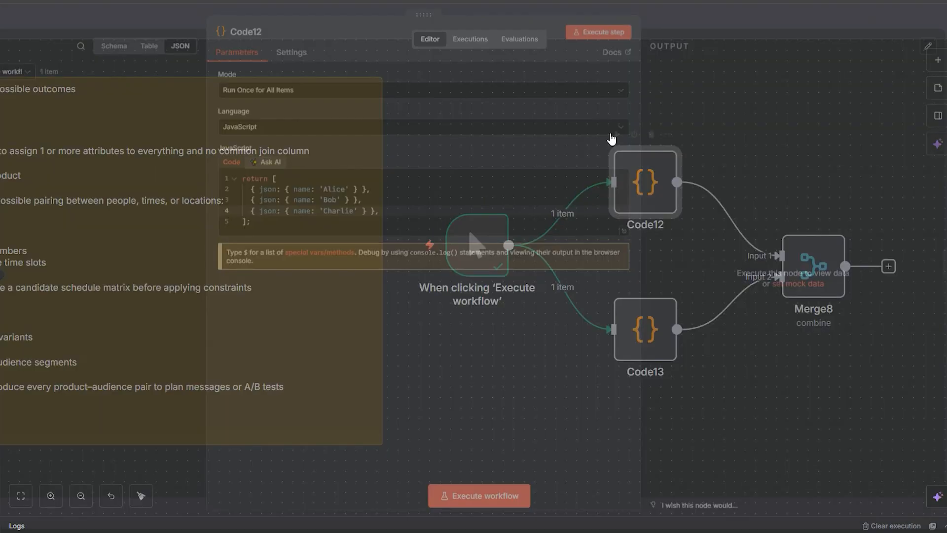
pyautogui.click(608, 39)
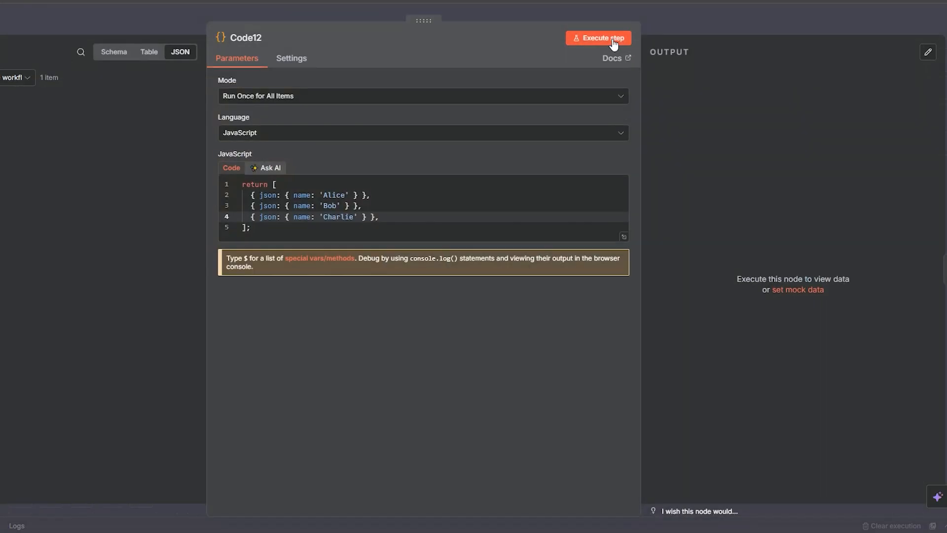
pyautogui.click(928, 54)
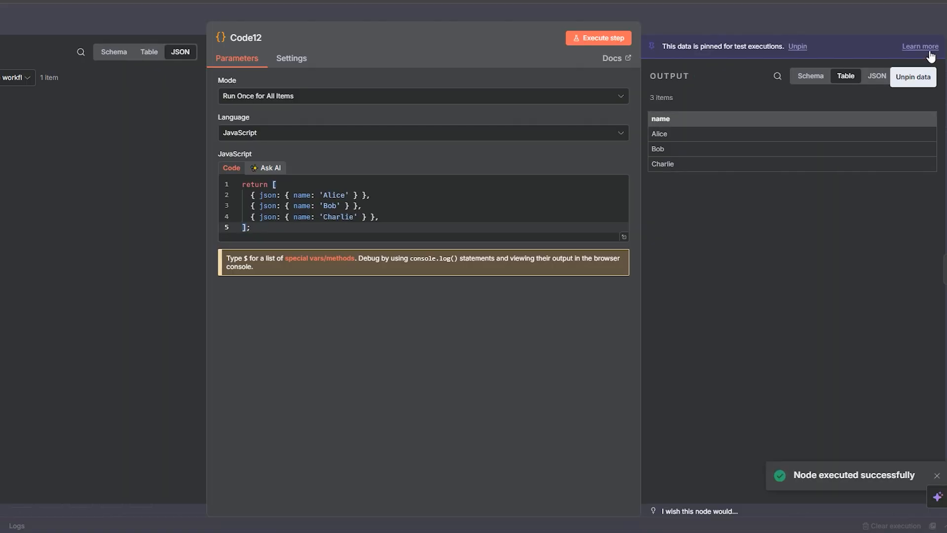
pyautogui.click(837, 15)
# Step: Execute Code13, pin its output data and close the node
pyautogui.doubleClick(645, 329)
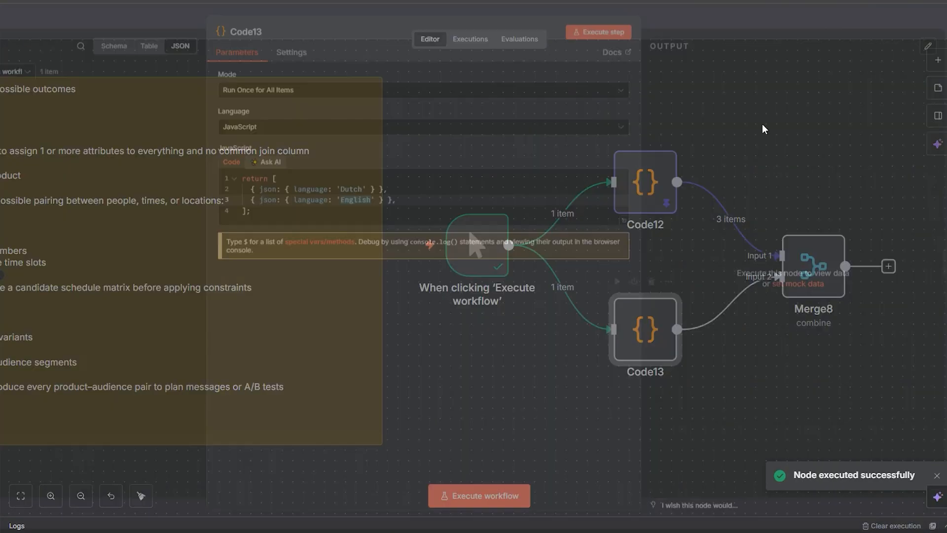
pyautogui.click(624, 43)
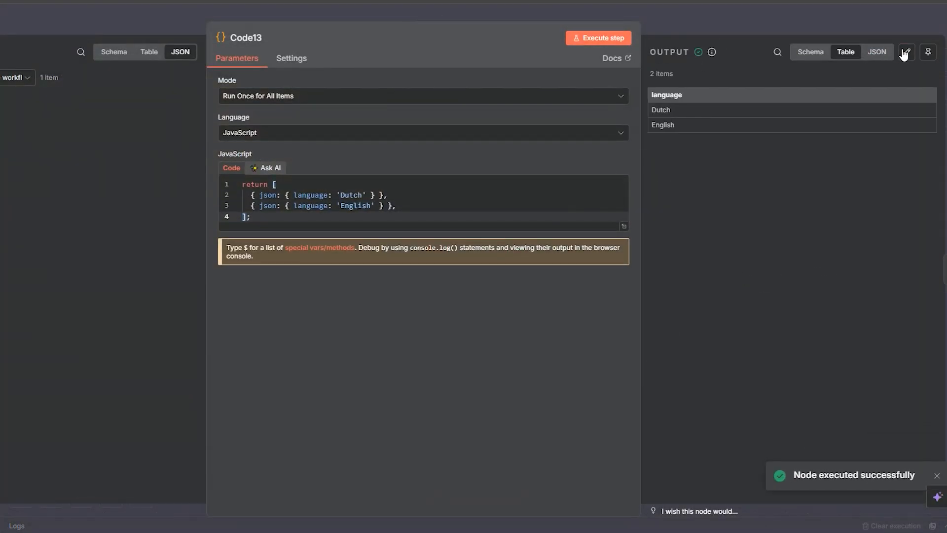
pyautogui.click(927, 53)
pyautogui.click(863, 30)
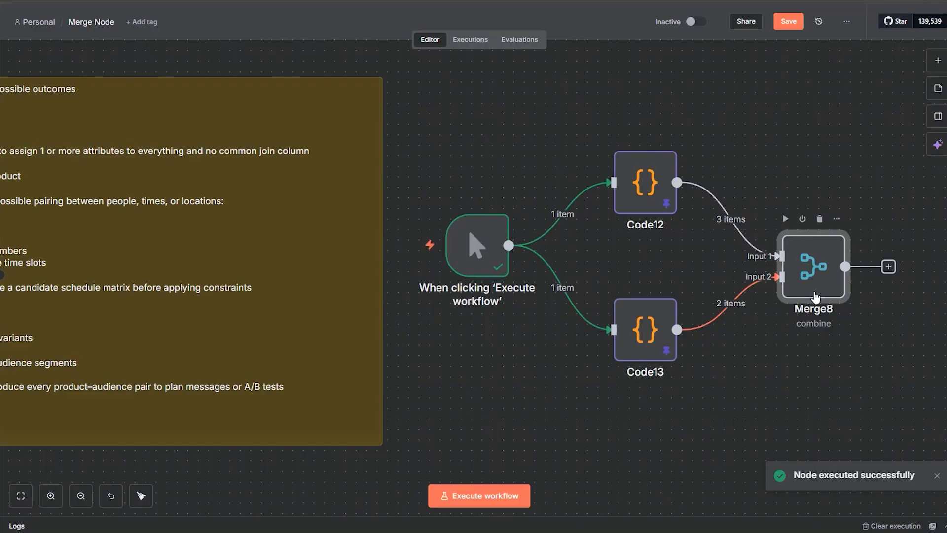
# Step: Execute Merge8 with all possible combinations, compare its output with the Input 1 and Input 2 data, and close the node
pyautogui.doubleClick(802, 283)
pyautogui.click(526, 40)
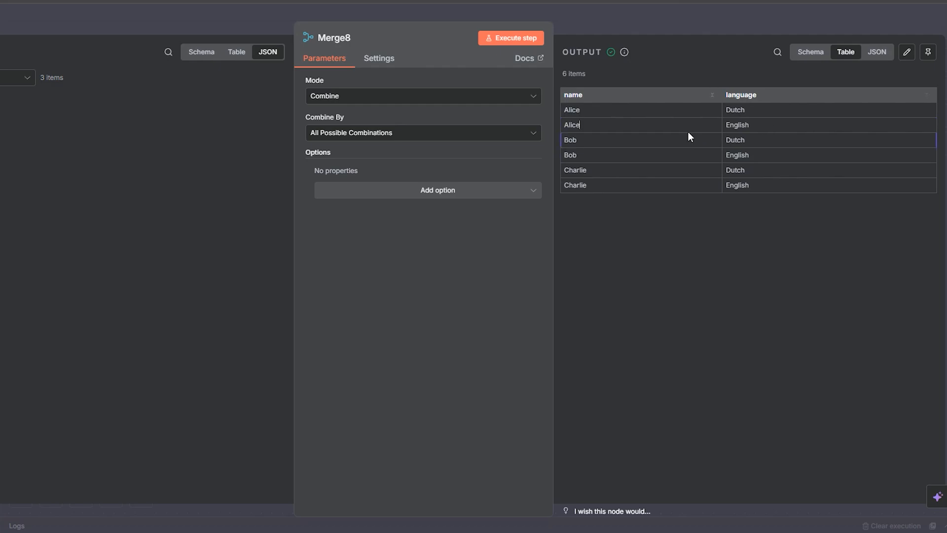
pyautogui.click(9, 78)
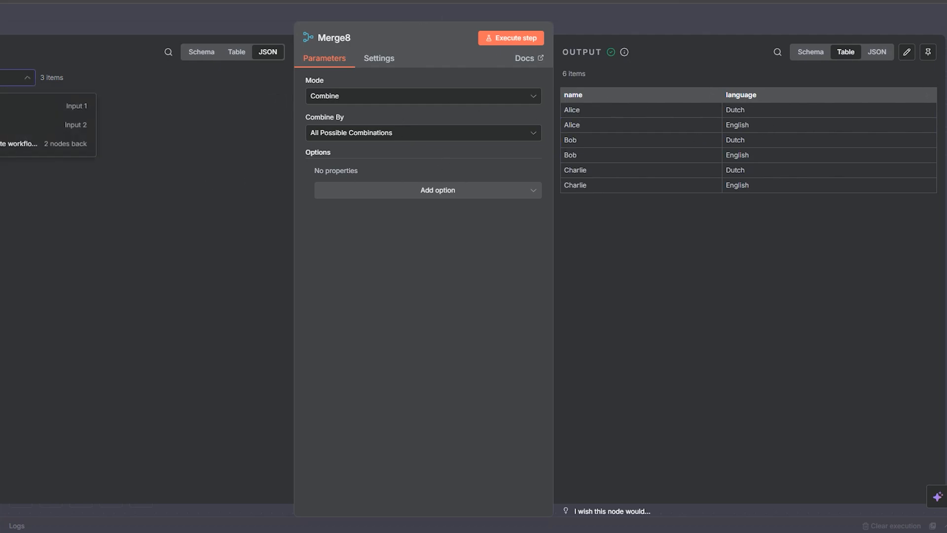
pyautogui.click(29, 125)
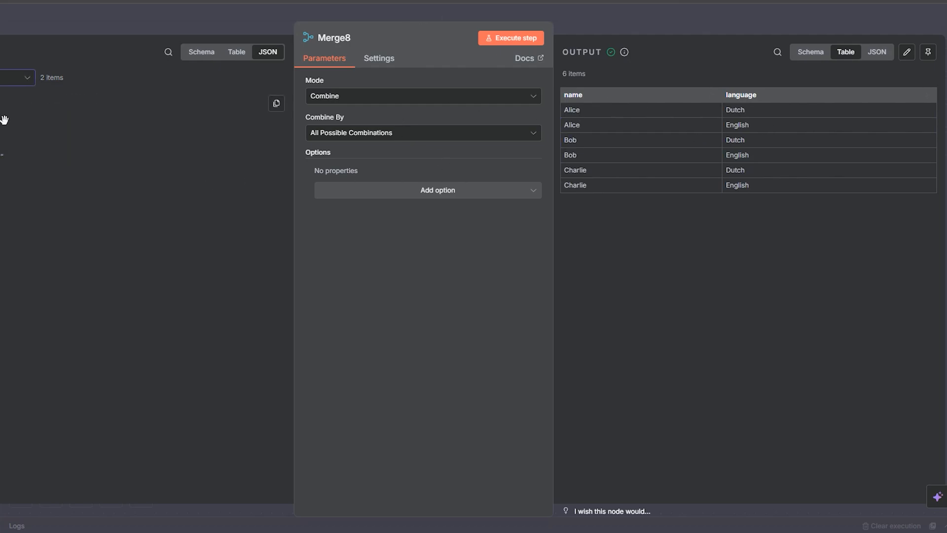
pyautogui.moveTo(758, 187); pyautogui.dragTo(572, 110)
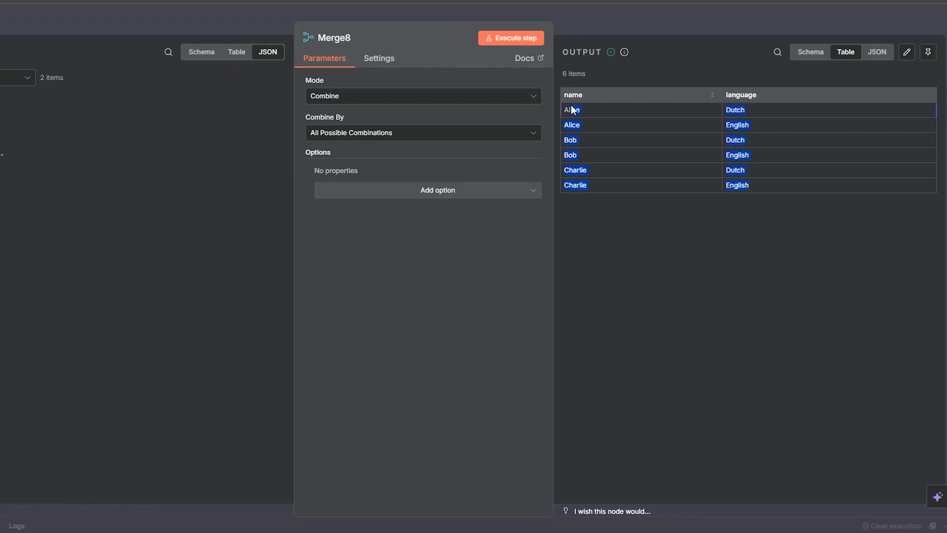
pyautogui.click(8, 78)
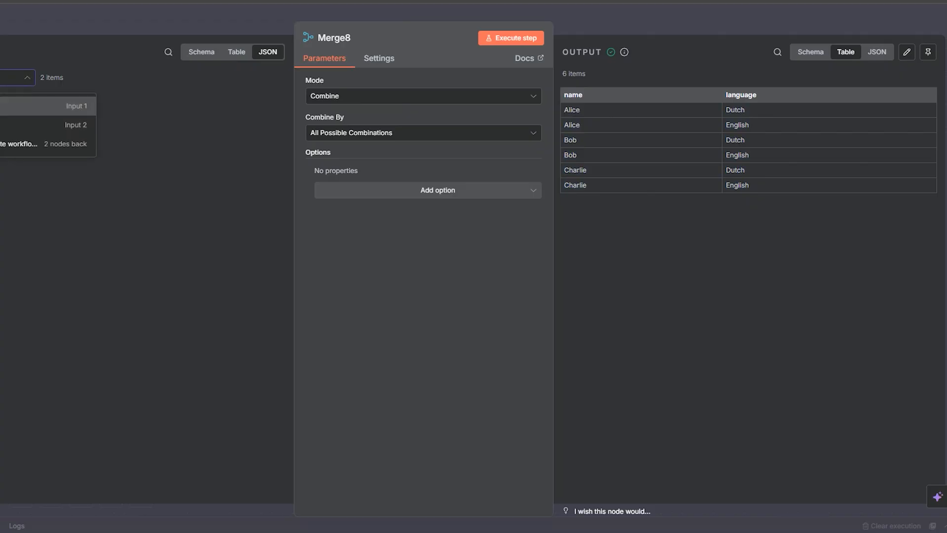
pyautogui.click(2, 202)
pyautogui.click(10, 78)
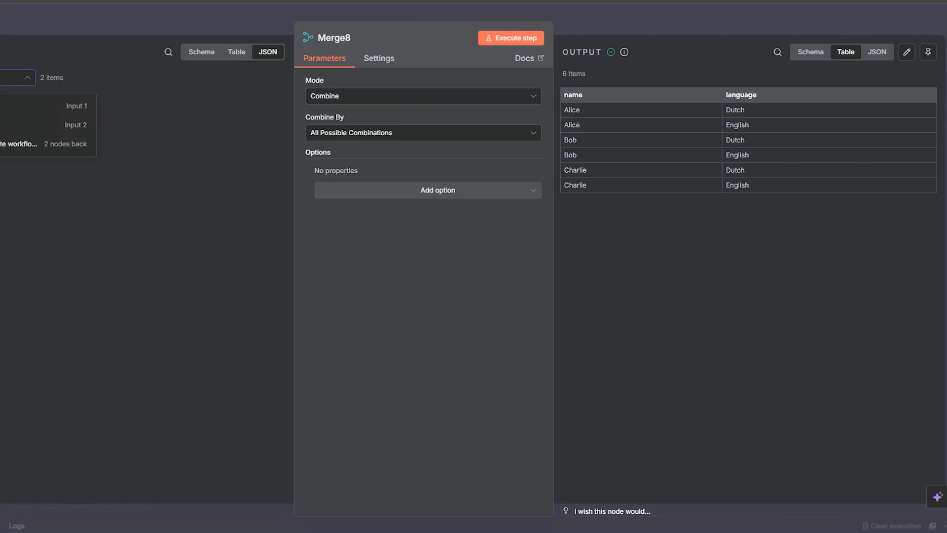
pyautogui.click(5, 106)
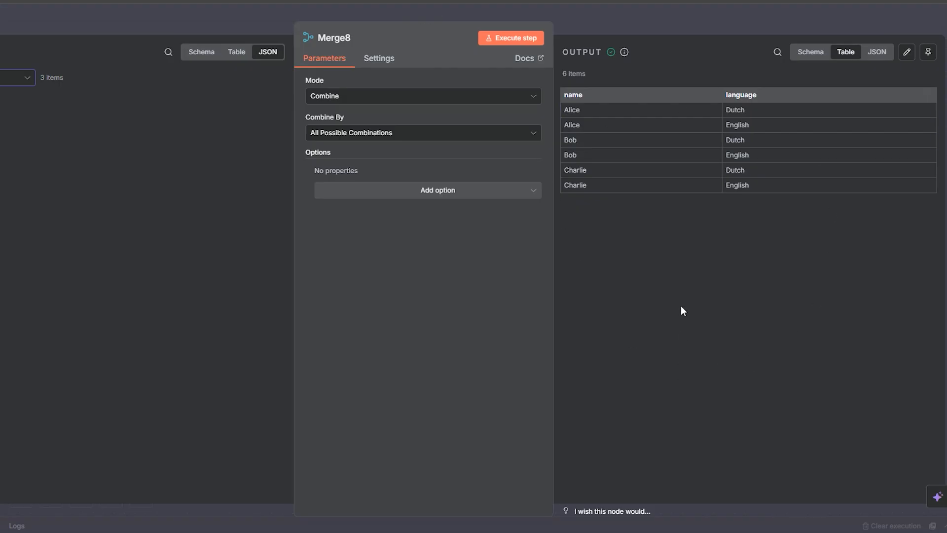
pyautogui.click(641, 32)
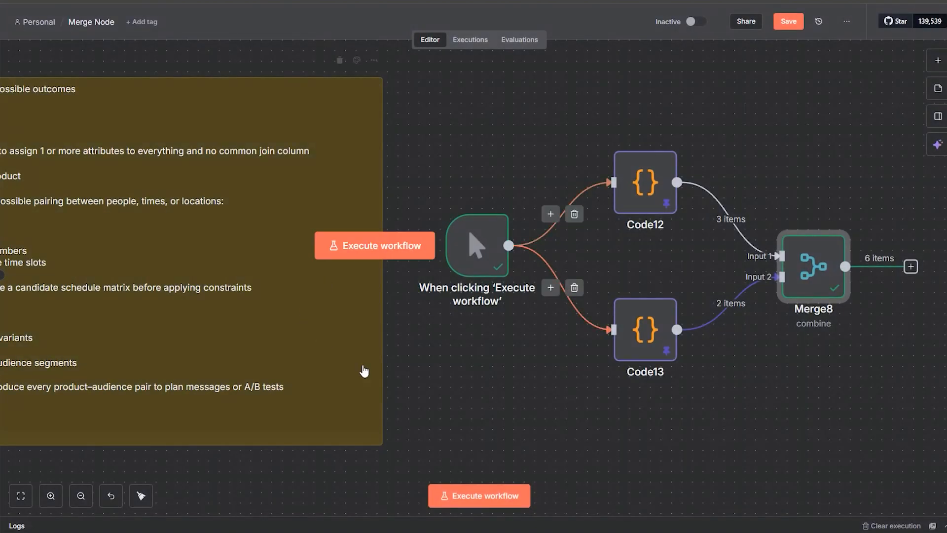
# Step: Review the cross join note and Merge8's Combine By options, leaving All Possible Combinations selected, and close the node
pyautogui.moveTo(504, 383); pyautogui.dragTo(672, 363)
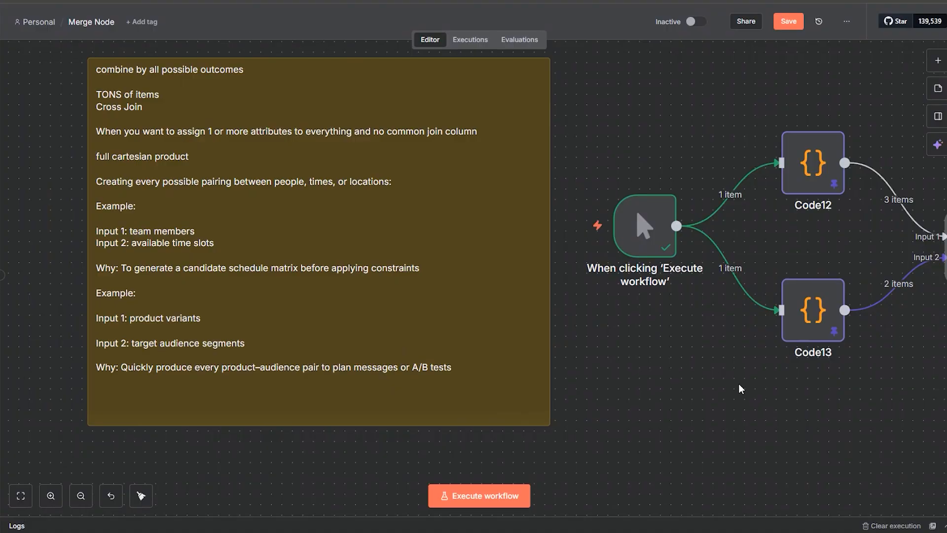
pyautogui.moveTo(739, 383); pyautogui.dragTo(583, 385)
pyautogui.doubleClick(812, 274)
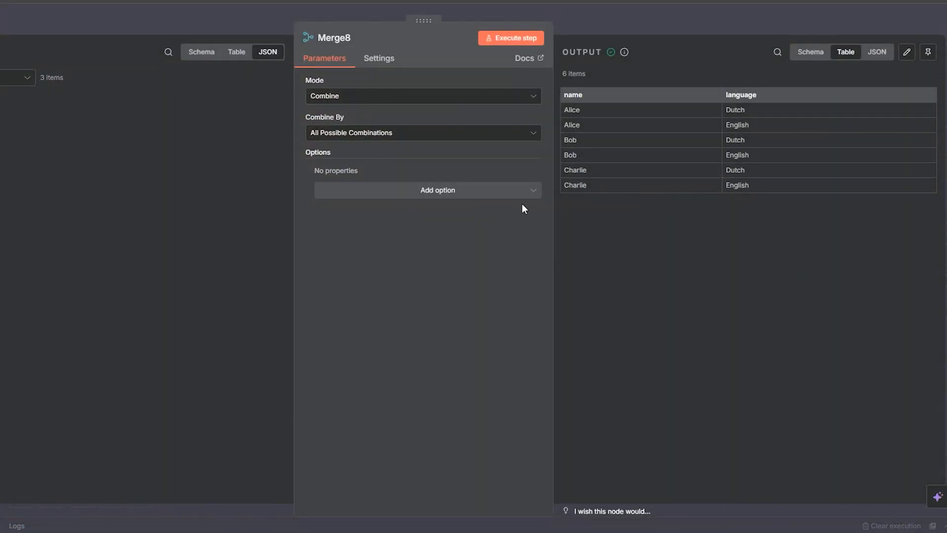
pyautogui.click(335, 137)
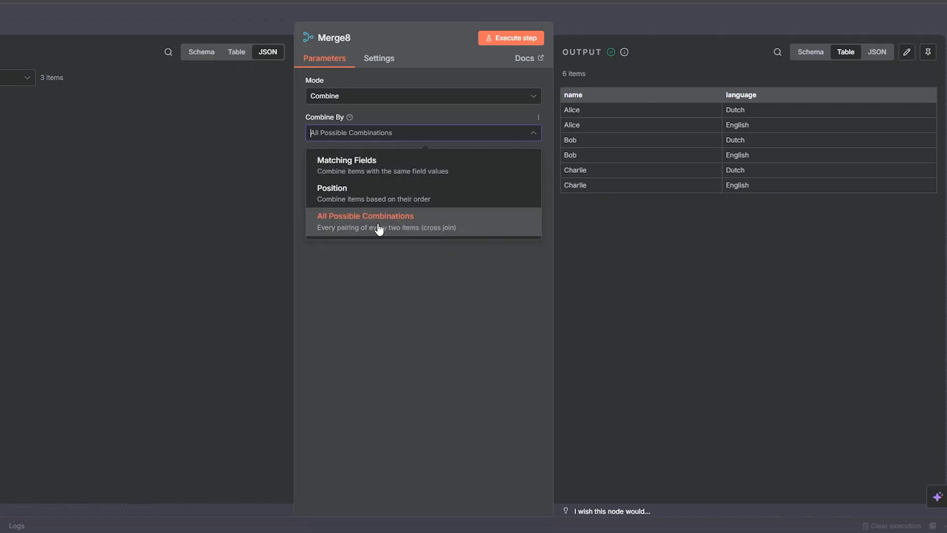
pyautogui.click(608, 22)
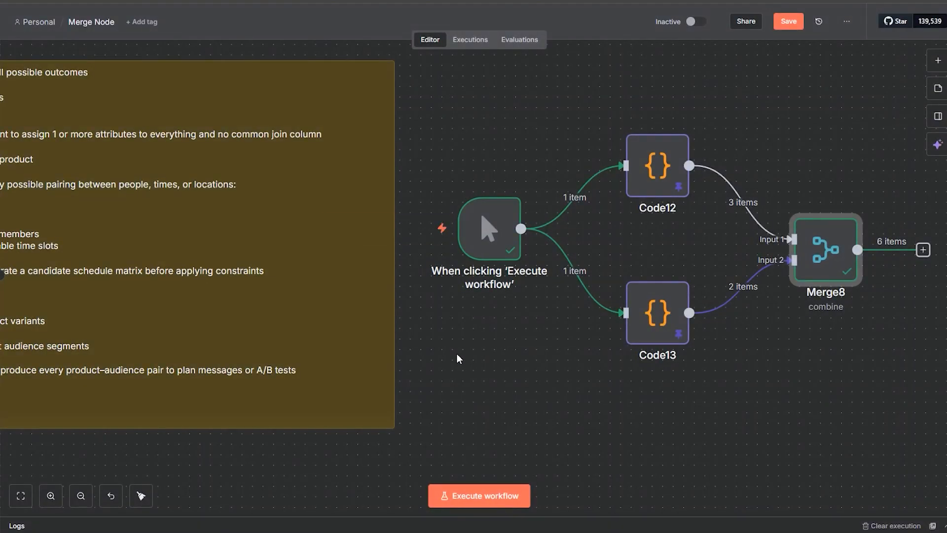
# Step: Disconnect the manual trigger from Code12 and Code13 and move it to the Choose Branch section
pyautogui.click(586, 196)
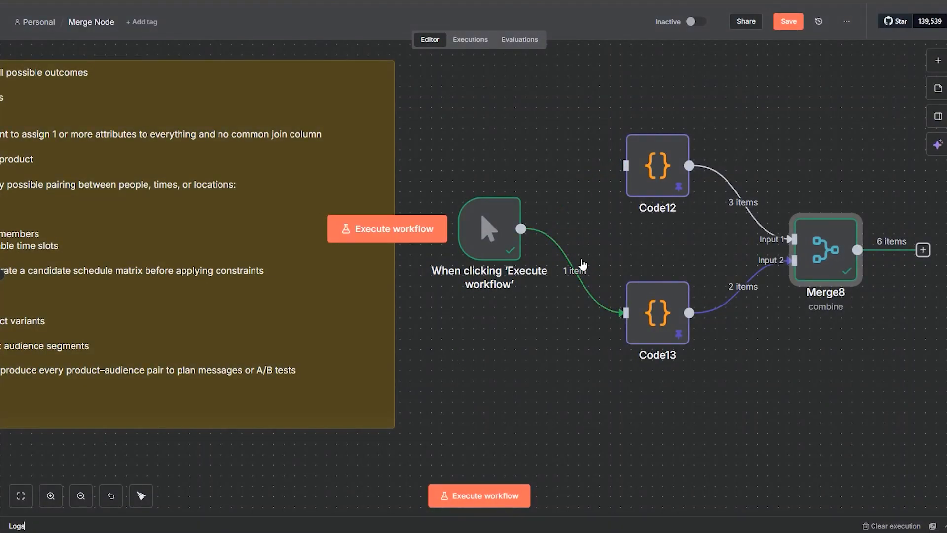
pyautogui.click(588, 268)
pyautogui.moveTo(488, 229); pyautogui.dragTo(393, 450)
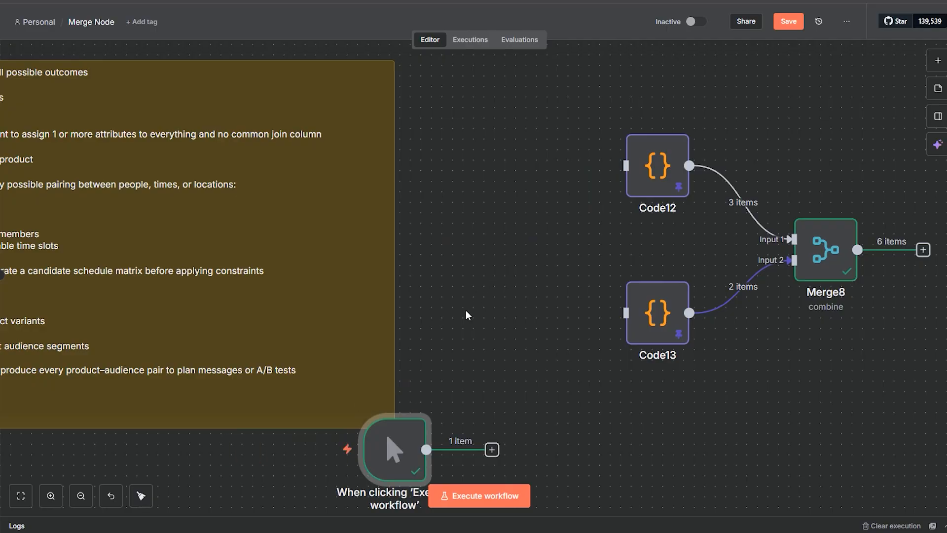
pyautogui.moveTo(467, 312); pyautogui.dragTo(704, 19)
pyautogui.moveTo(693, 317); pyautogui.dragTo(566, 194)
pyautogui.moveTo(498, 67); pyautogui.dragTo(582, 393)
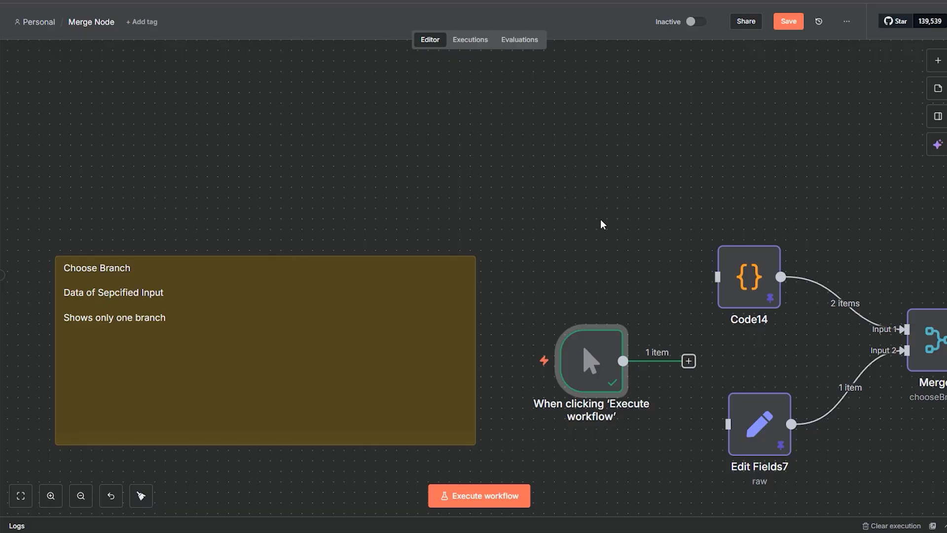
# Step: Place the manual trigger just beside the Choose Branch note and connect it to Code14 and Edit Fields7
pyautogui.moveTo(601, 220); pyautogui.dragTo(503, 122)
pyautogui.moveTo(430, 115); pyautogui.dragTo(506, 117)
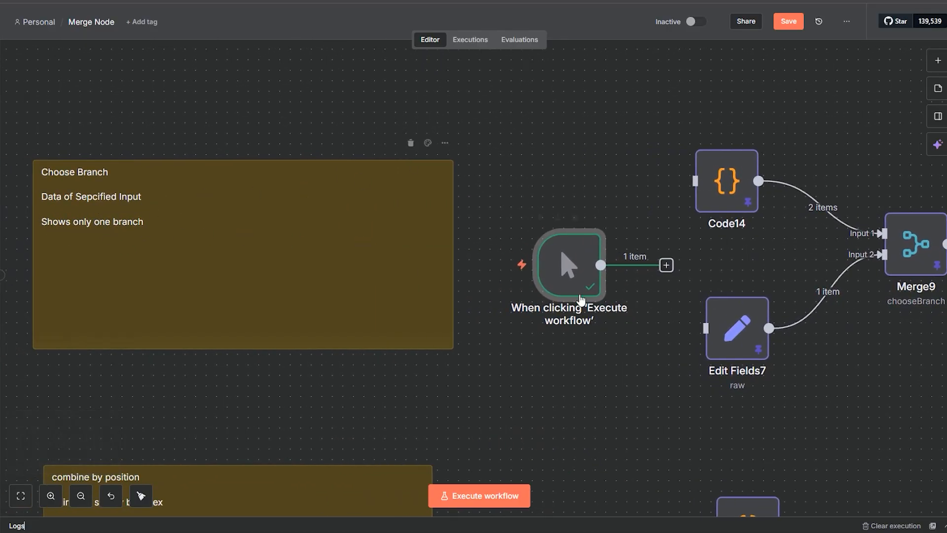
pyautogui.moveTo(582, 284); pyautogui.dragTo(561, 283)
pyautogui.moveTo(695, 181); pyautogui.dragTo(706, 328)
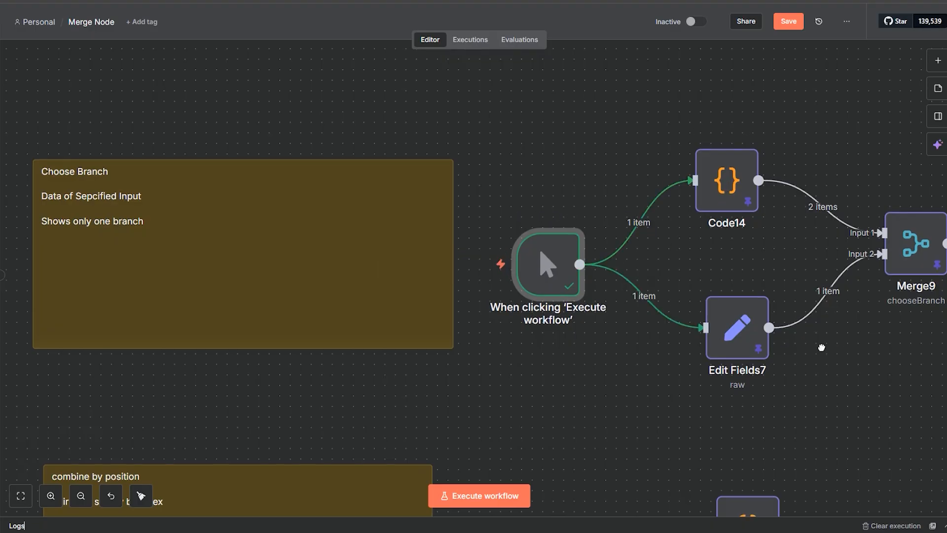
# Step: Review the language records in Code14 and the festival JSON in Edit Fields7, closing each node without changes
pyautogui.moveTo(820, 344); pyautogui.dragTo(576, 348)
pyautogui.doubleClick(485, 198)
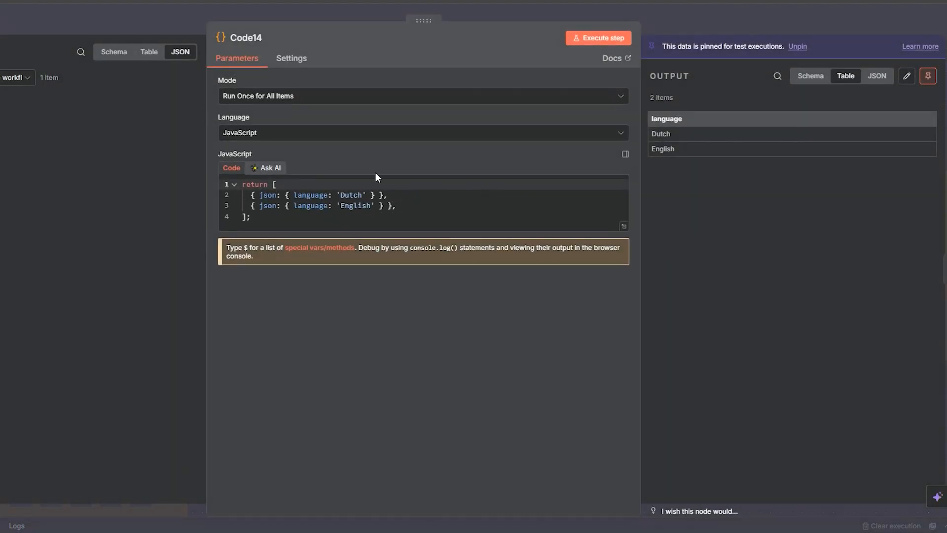
pyautogui.doubleClick(355, 205)
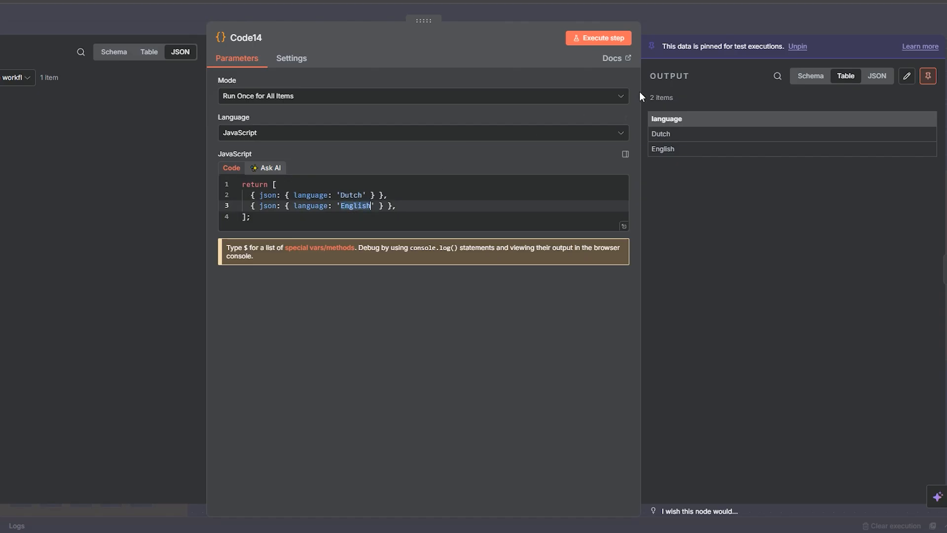
pyautogui.click(688, 31)
pyautogui.doubleClick(494, 342)
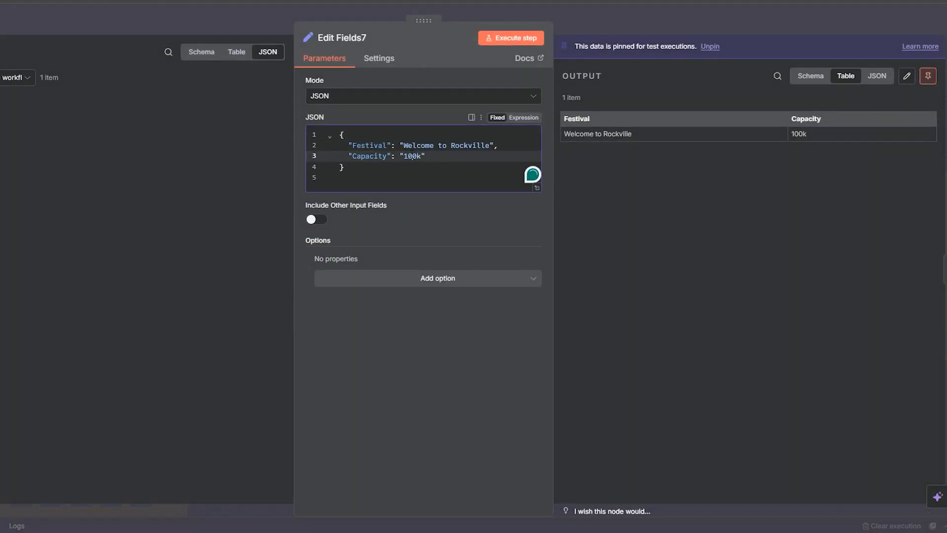
pyautogui.click(626, 25)
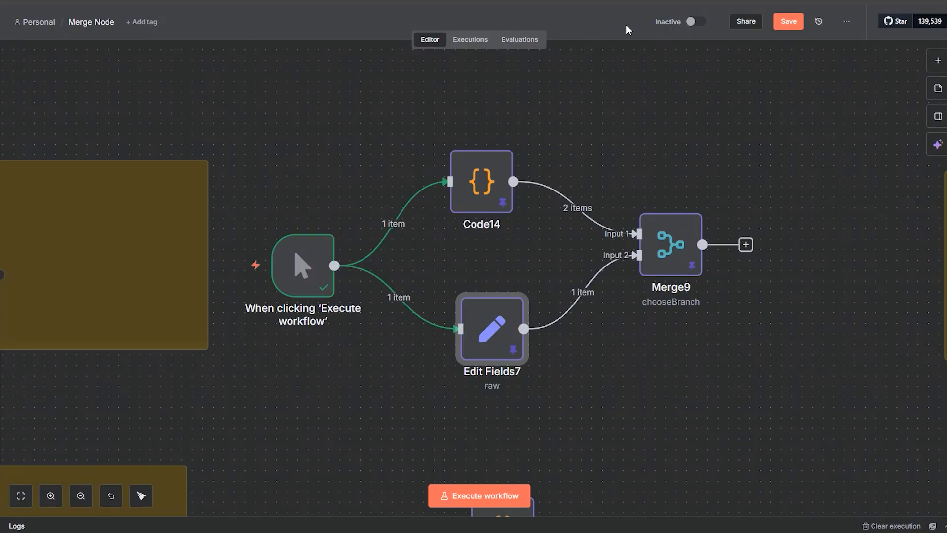
# Step: Open Merge9 and review its available merge modes, leaving Choose Branch selected
pyautogui.moveTo(500, 325); pyautogui.dragTo(499, 304)
pyautogui.doubleClick(673, 269)
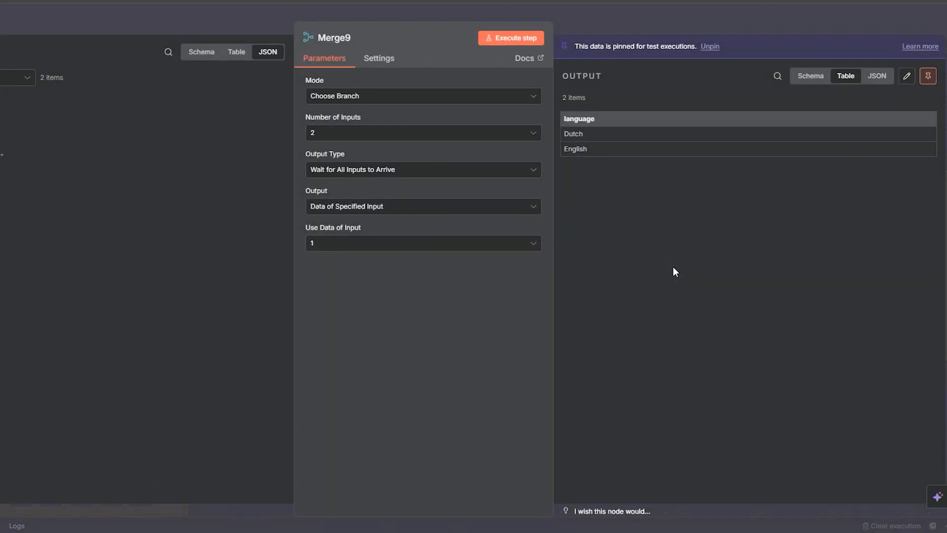
pyautogui.click(345, 98)
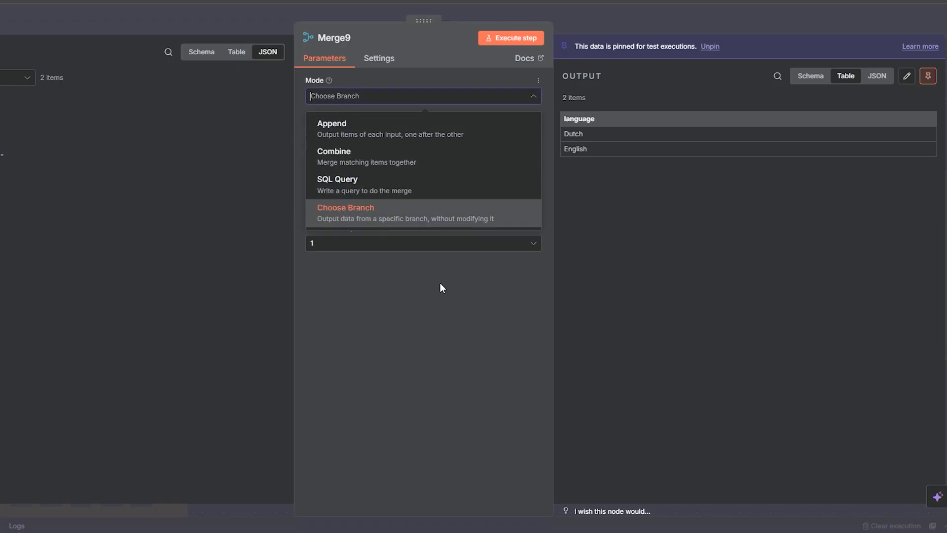
pyautogui.click(443, 296)
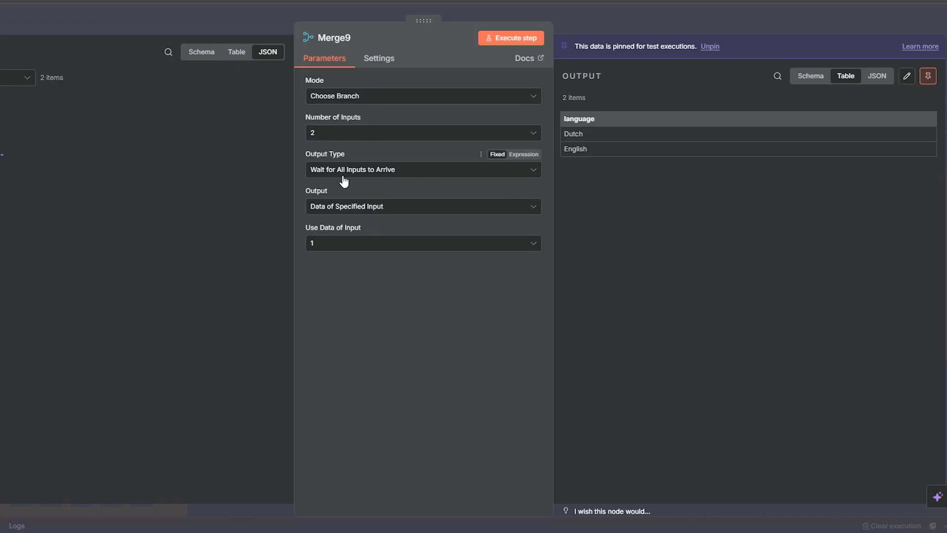
# Step: Review Merge9's Output Type and Output options, keeping Data of Specified Input as the output
pyautogui.click(379, 176)
pyautogui.click(373, 197)
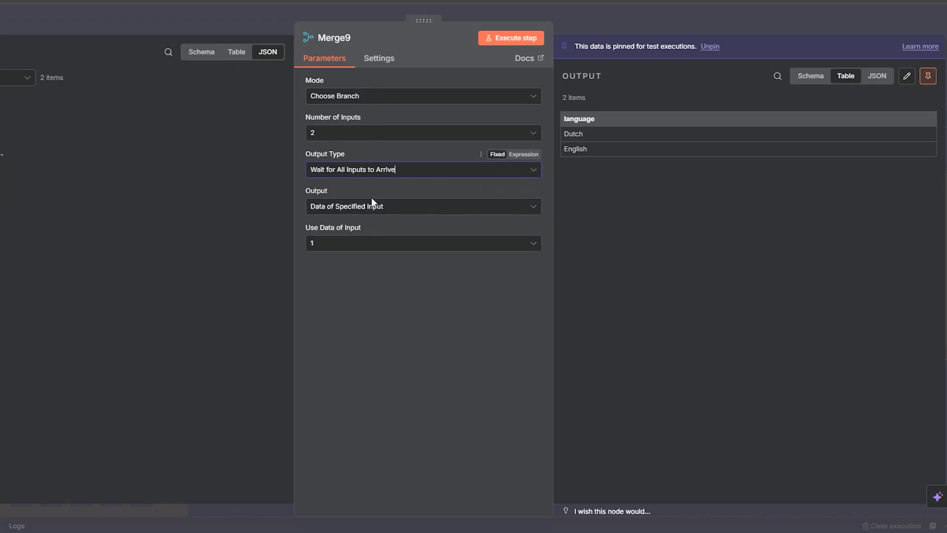
pyautogui.click(363, 211)
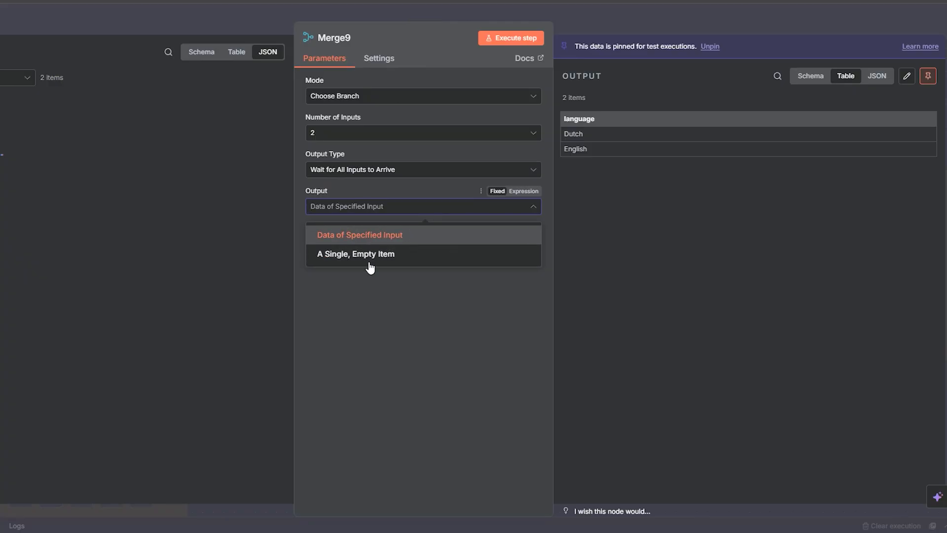
pyautogui.click(360, 239)
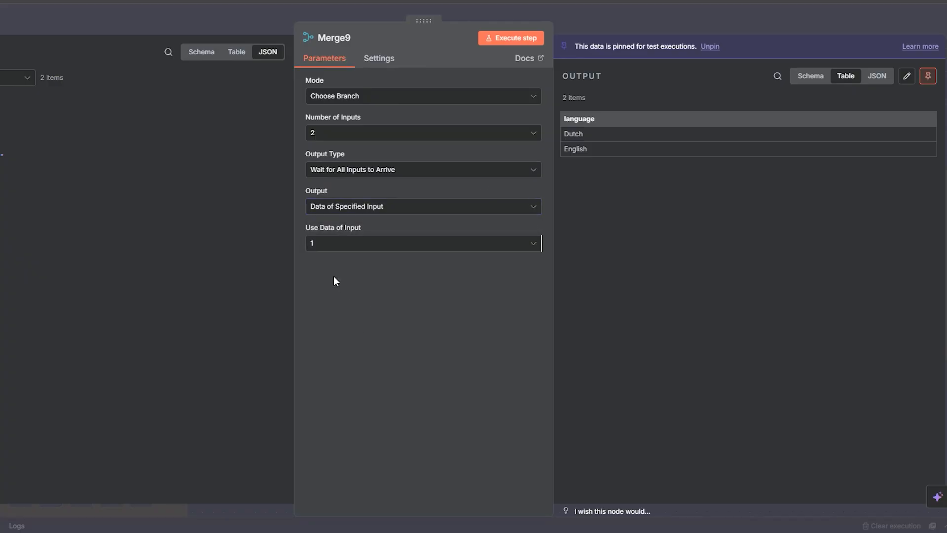
# Step: Execute Merge9 using the data of input 1, replacing its pinned data, and compare the output with the records in Code14
pyautogui.click(503, 39)
pyautogui.click(534, 292)
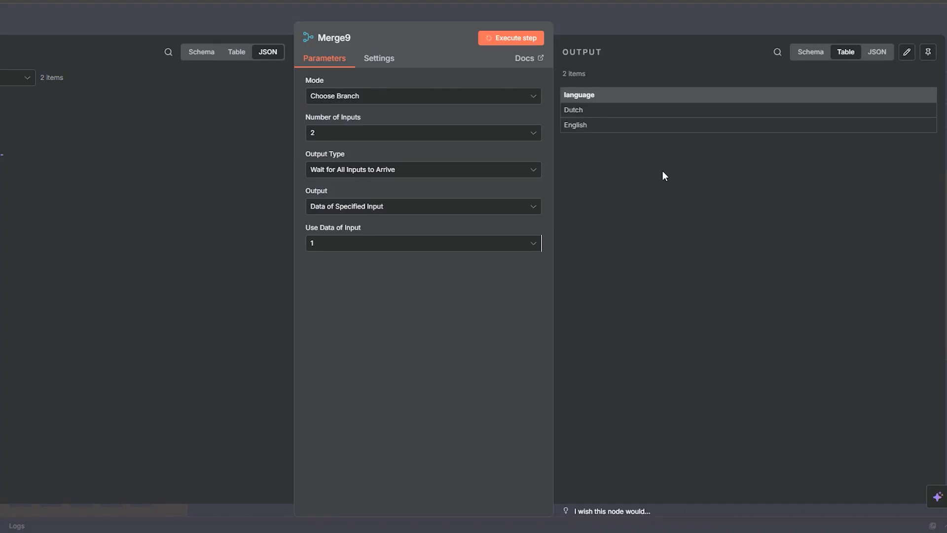
pyautogui.click(619, 10)
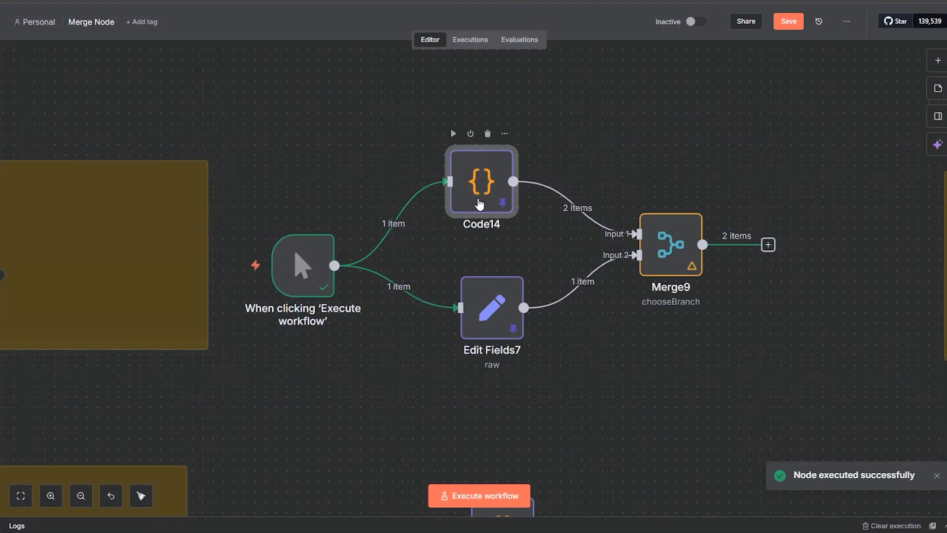
pyautogui.doubleClick(474, 198)
pyautogui.click(693, 21)
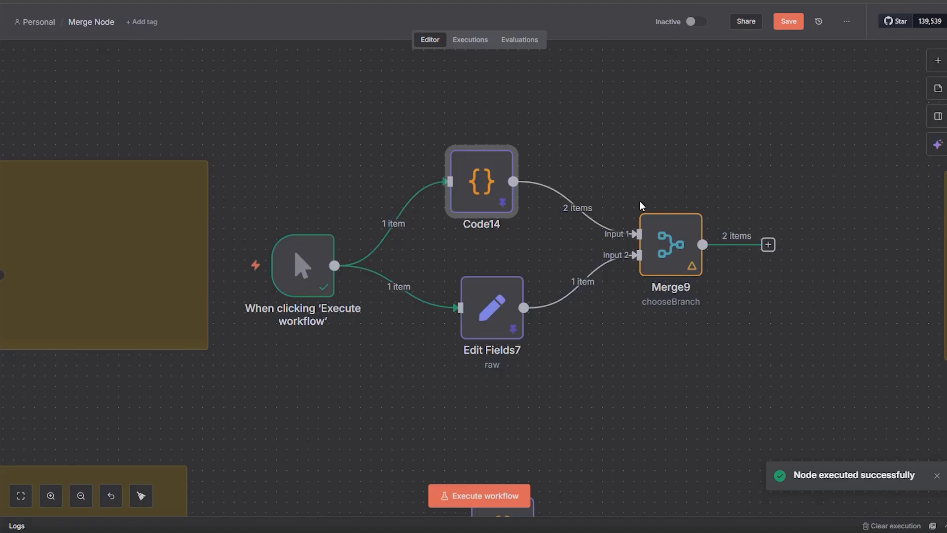
# Step: Set Merge9 to use the data of input 2, execute it, and compare the output with the JSON in Edit Fields7
pyautogui.doubleClick(669, 244)
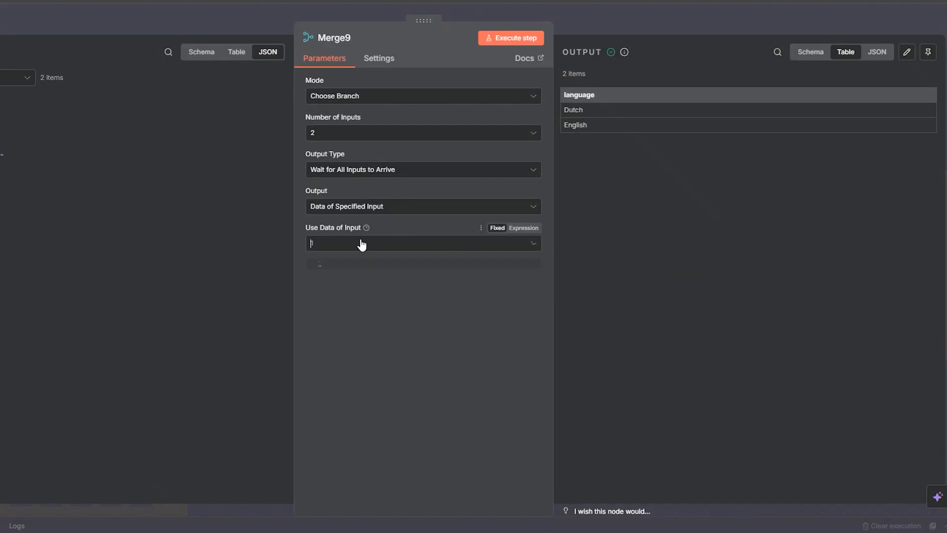
pyautogui.click(351, 291)
pyautogui.click(522, 39)
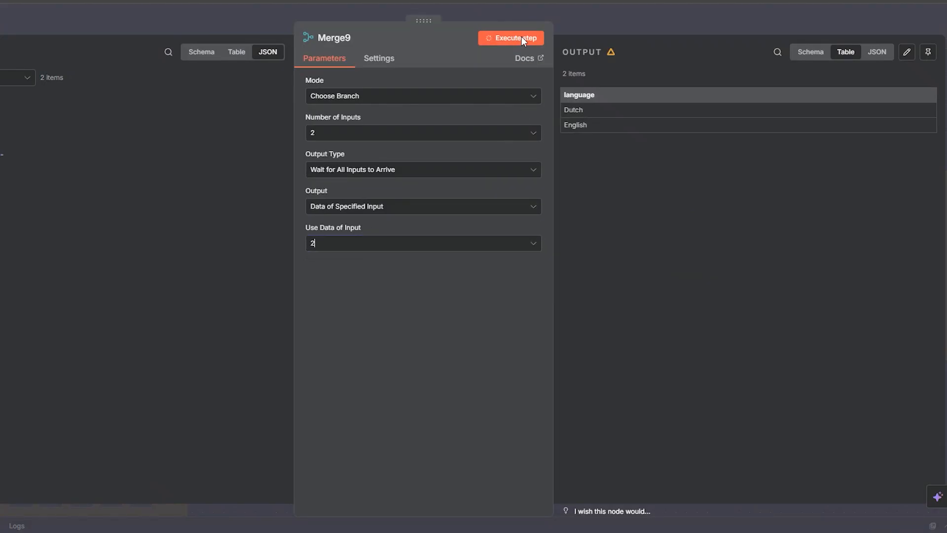
pyautogui.click(667, 9)
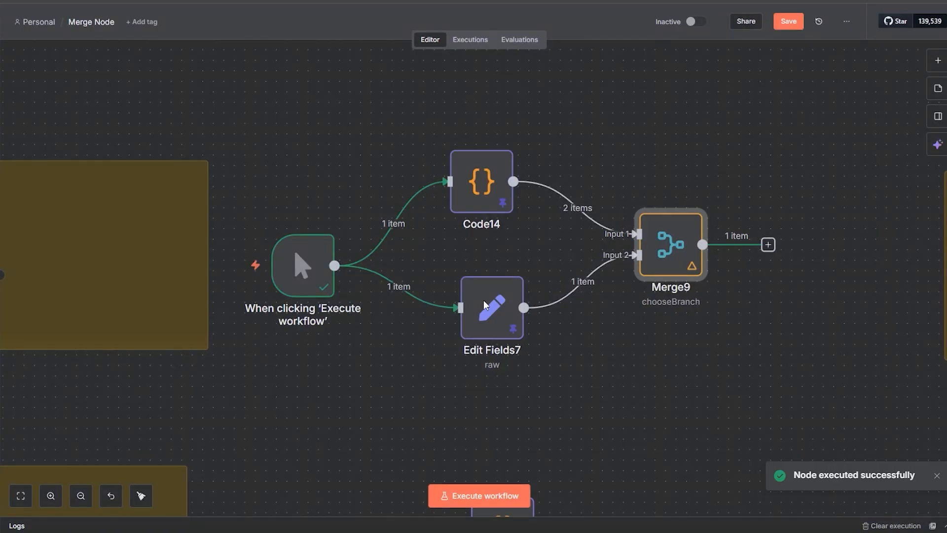
pyautogui.doubleClick(477, 331)
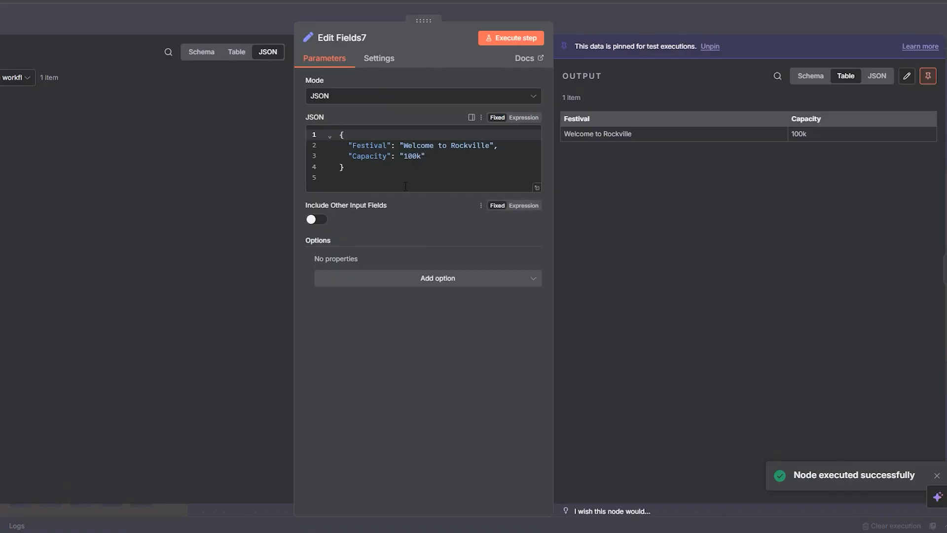
pyautogui.click(625, 21)
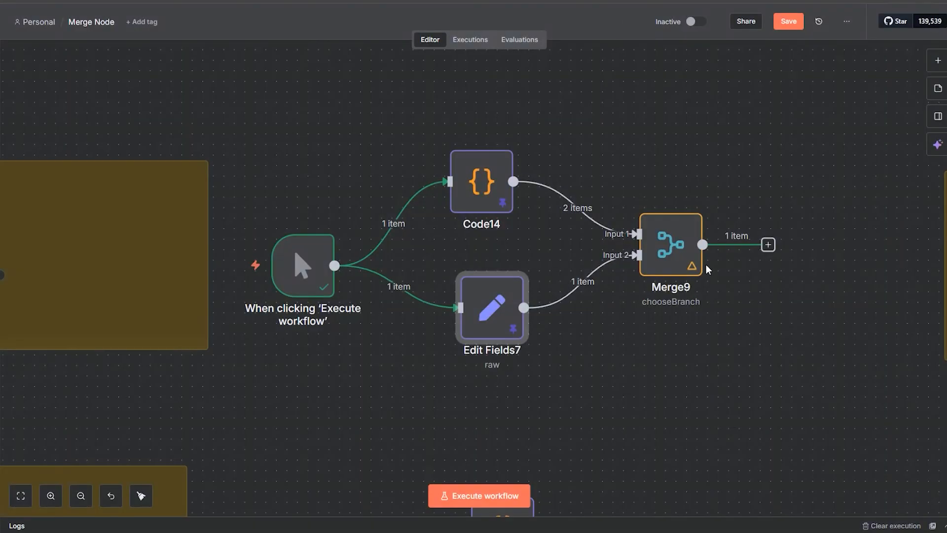
# Step: Spread the nodes feeding Merge9 apart by moving Code14 slightly up and Edit Fields7 slightly closer to Merge9
pyautogui.moveTo(483, 181); pyautogui.dragTo(502, 150)
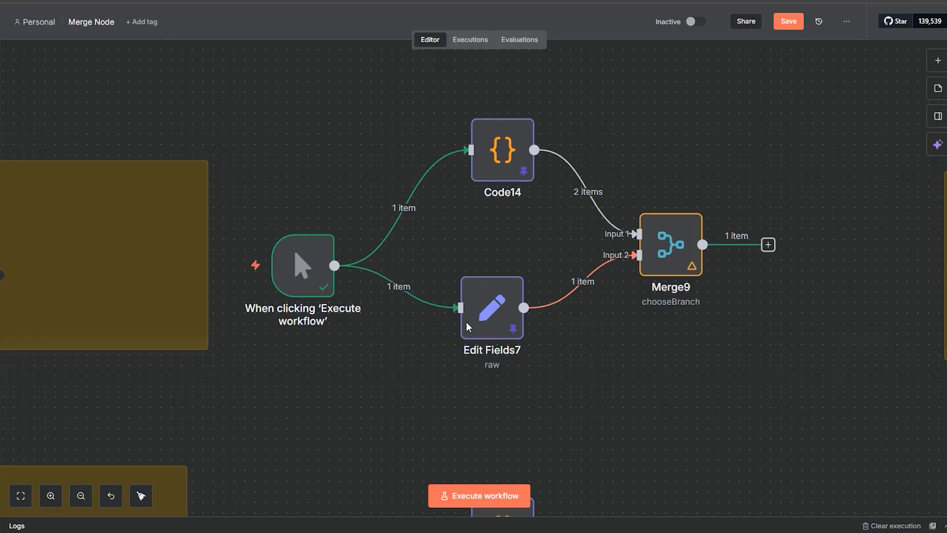
pyautogui.moveTo(468, 326); pyautogui.dragTo(510, 326)
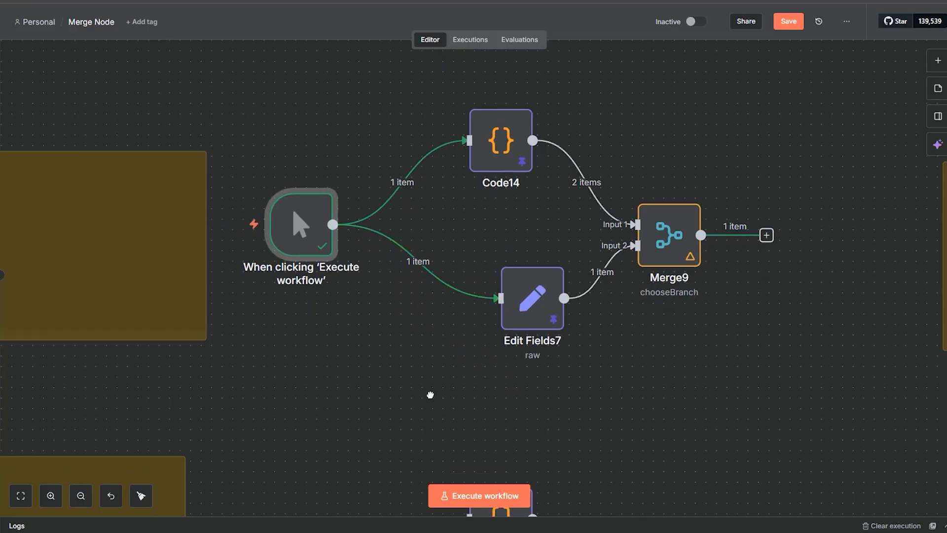
pyautogui.moveTo(431, 393); pyautogui.dragTo(315, 189)
# Step: Disconnect the manual trigger from Code14 and Edit Fields7 and move it towards the Choose Branch note about a single, empty item
pyautogui.hscroll(15, 314, 188)
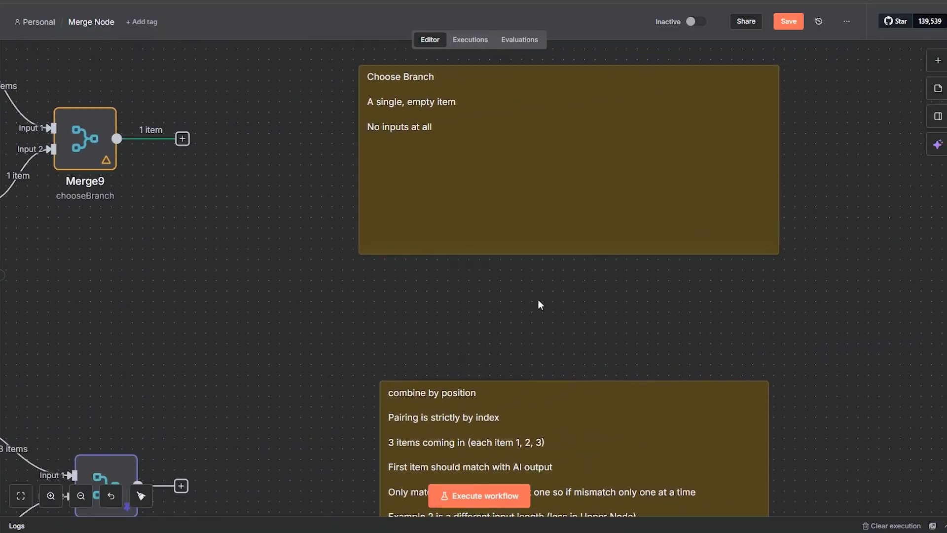
pyautogui.hscroll(-15, 374, 328)
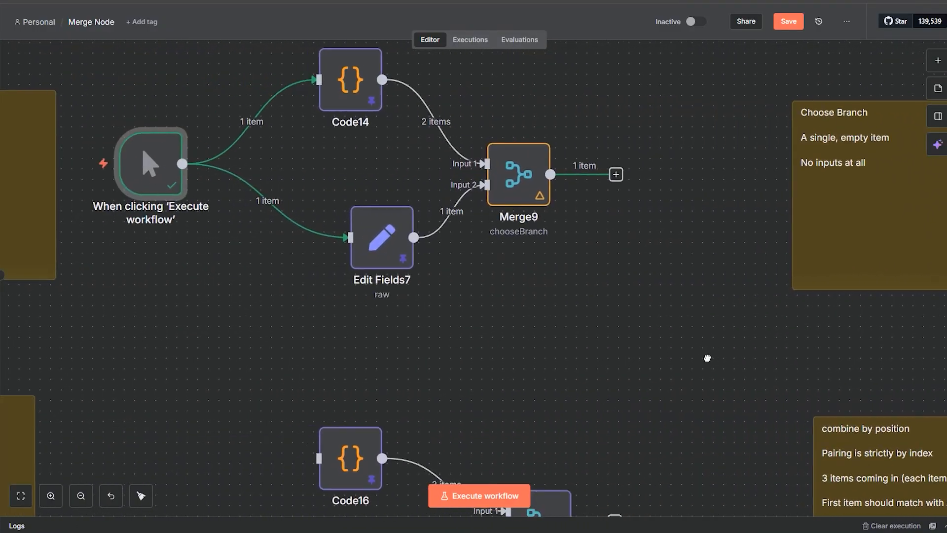
pyautogui.click(358, 206)
pyautogui.click(340, 125)
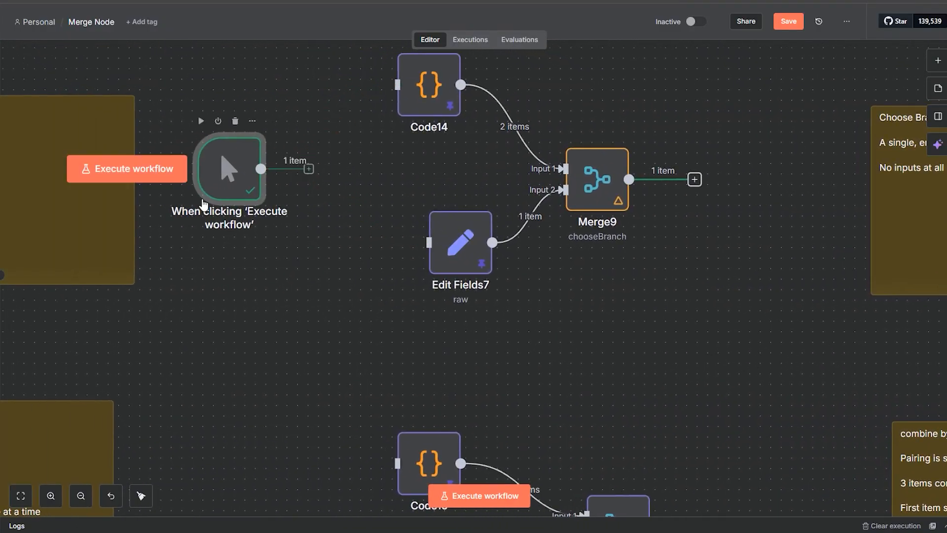
pyautogui.moveTo(231, 185); pyautogui.dragTo(813, 323)
pyautogui.moveTo(710, 402); pyautogui.dragTo(212, 347)
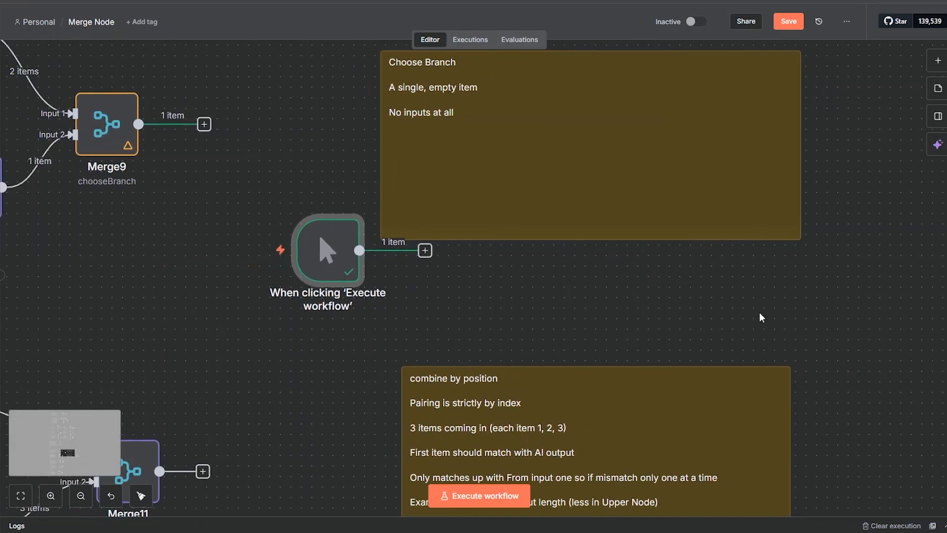
pyautogui.moveTo(812, 299); pyautogui.dragTo(573, 357)
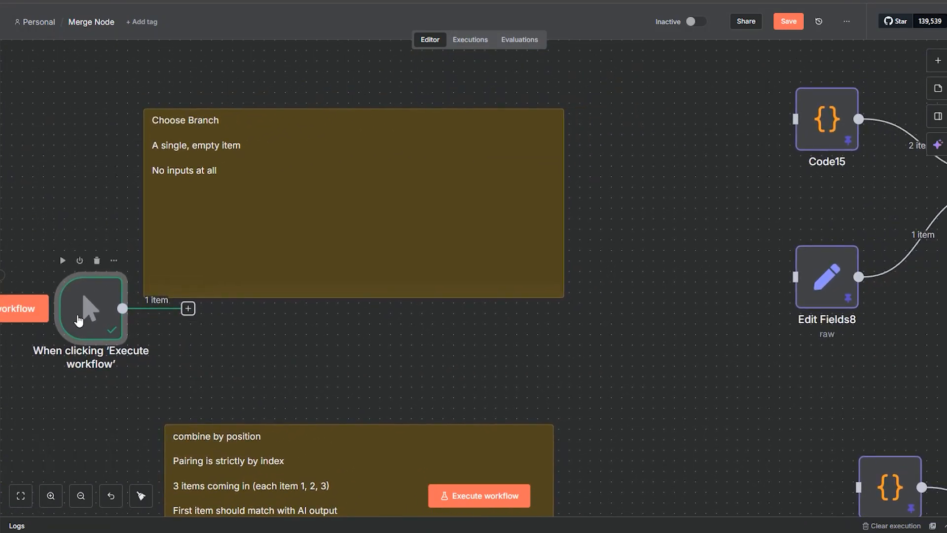
# Step: Place the manual trigger between the single, empty item note and its nodes, and connect it to Code15 and Edit Fields8
pyautogui.moveTo(78, 320); pyautogui.dragTo(624, 214)
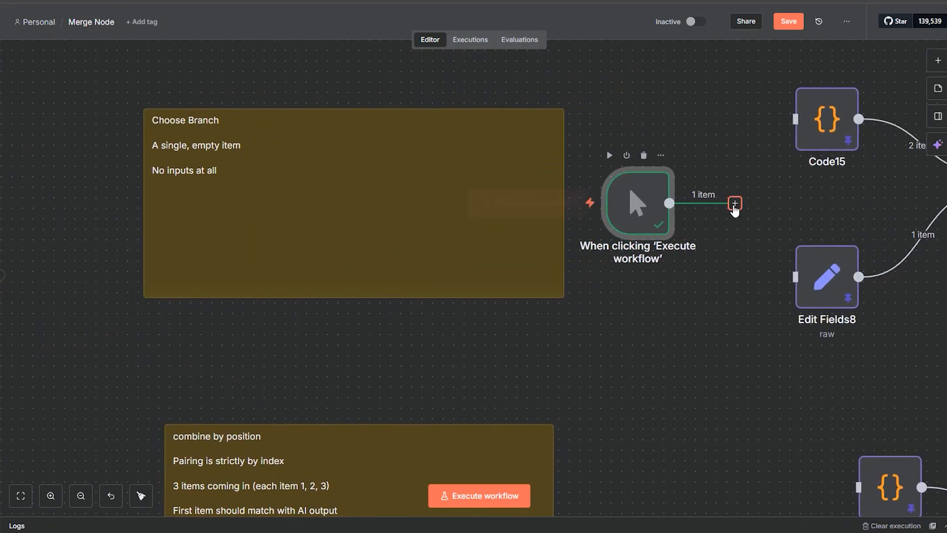
pyautogui.moveTo(735, 207); pyautogui.dragTo(792, 120)
pyautogui.moveTo(670, 203); pyautogui.dragTo(795, 277)
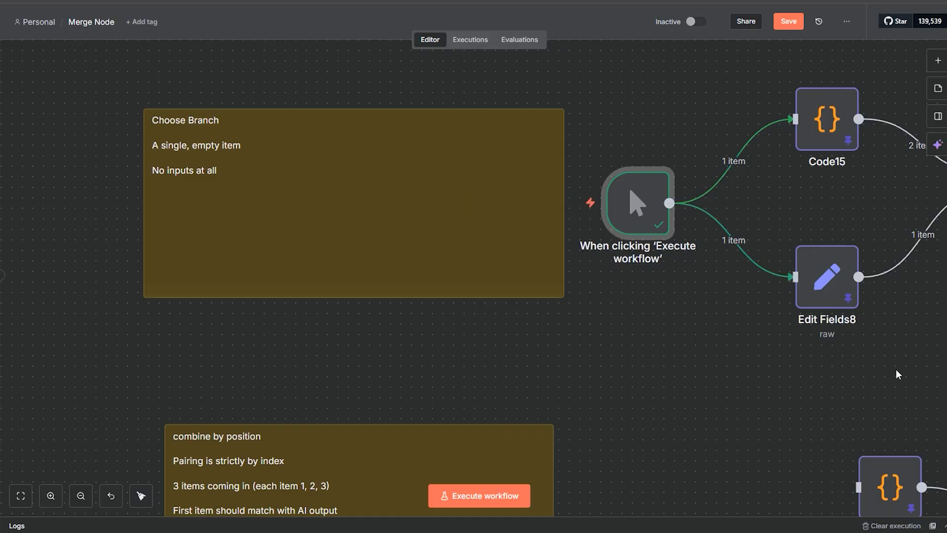
# Step: Open Merge10 and execute it in Choose Branch mode with A Single, Empty Item as the output
pyautogui.moveTo(898, 374); pyautogui.dragTo(540, 347)
pyautogui.doubleClick(699, 159)
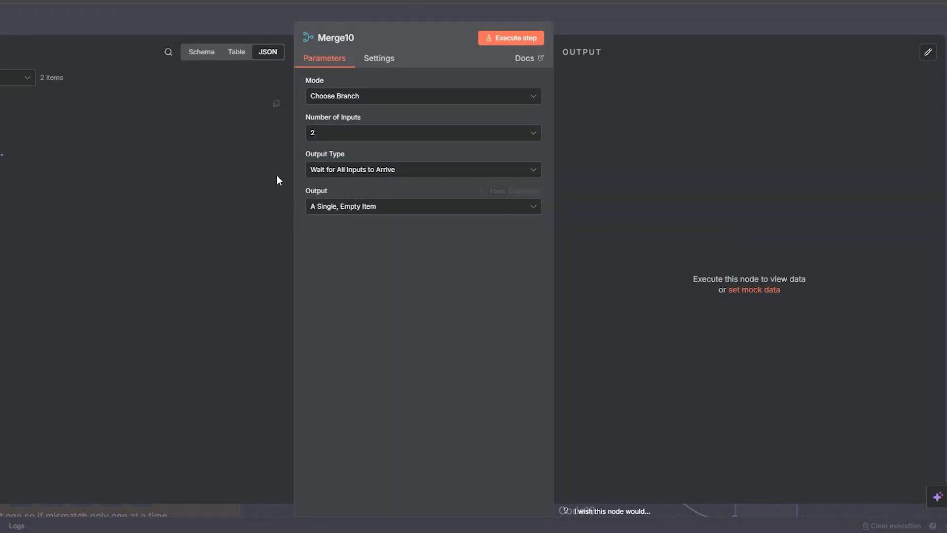
pyautogui.click(514, 40)
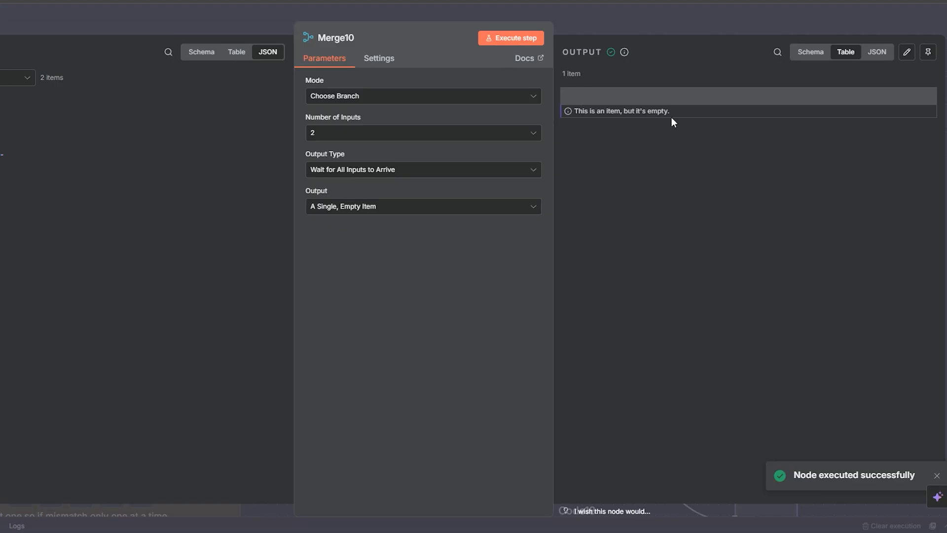
# Step: Examine Merge10's output in the Schema and JSON views, closing the node without changes
pyautogui.click(809, 52)
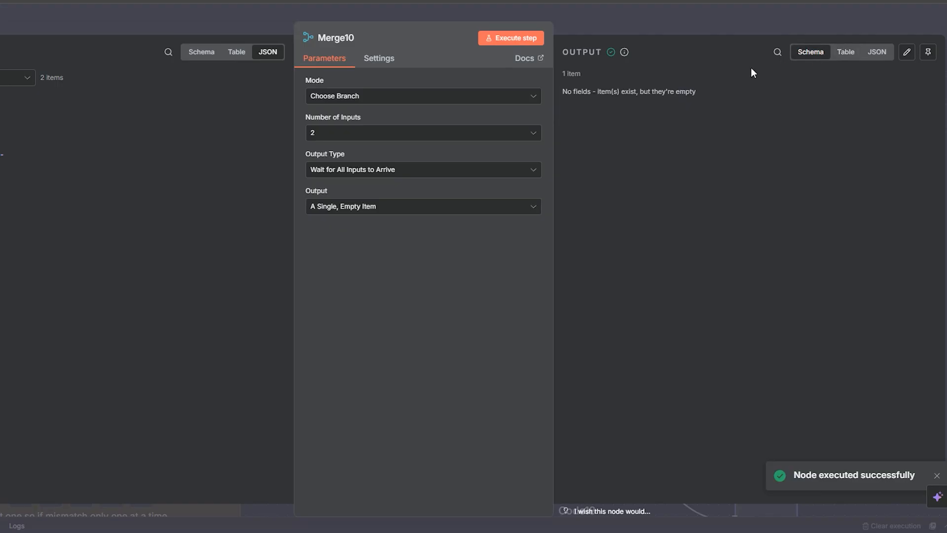
pyautogui.tripleClick(570, 93)
pyautogui.click(877, 52)
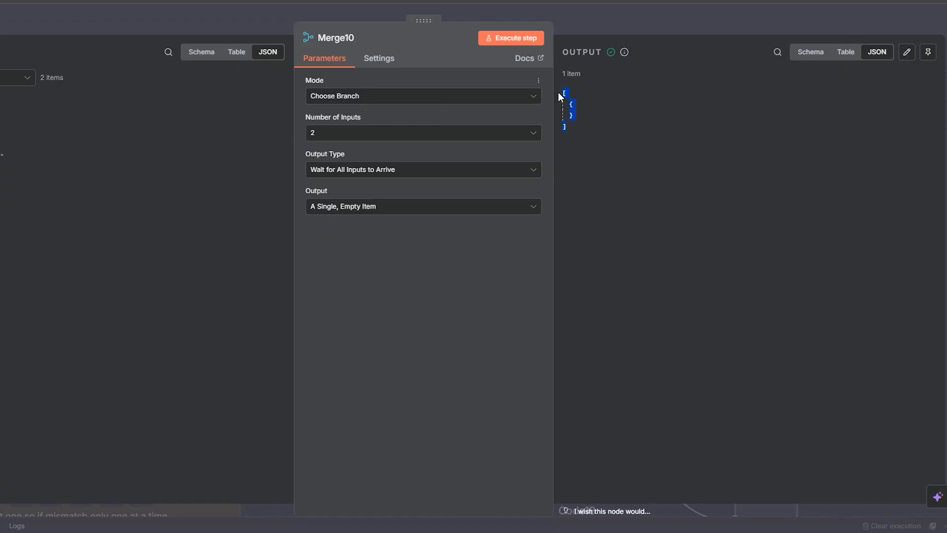
pyautogui.click(621, 118)
pyautogui.click(609, 20)
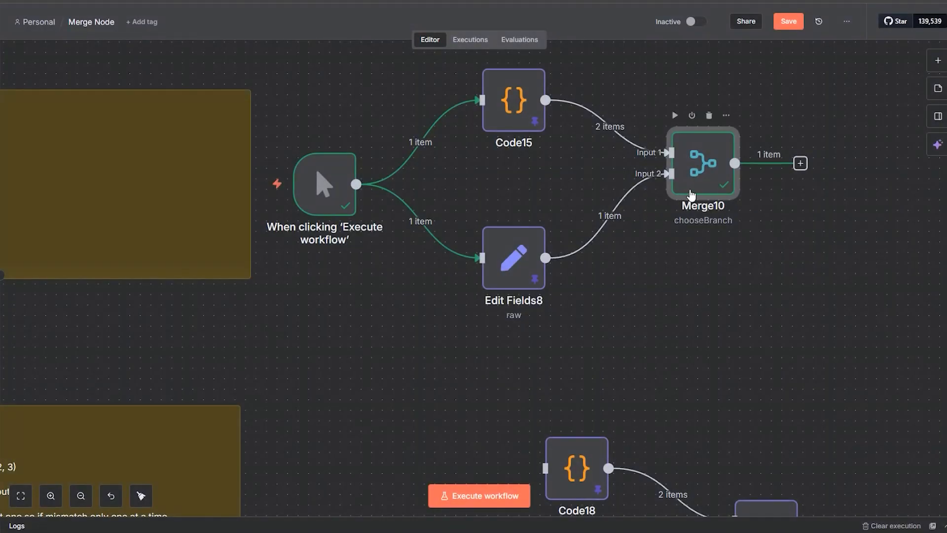
pyautogui.doubleClick(695, 171)
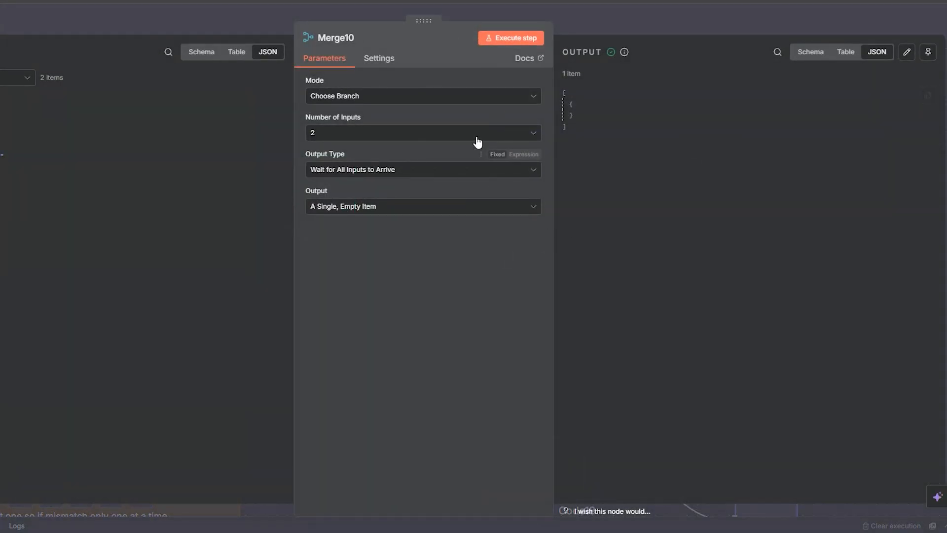
pyautogui.moveTo(569, 133); pyautogui.dragTo(555, 90)
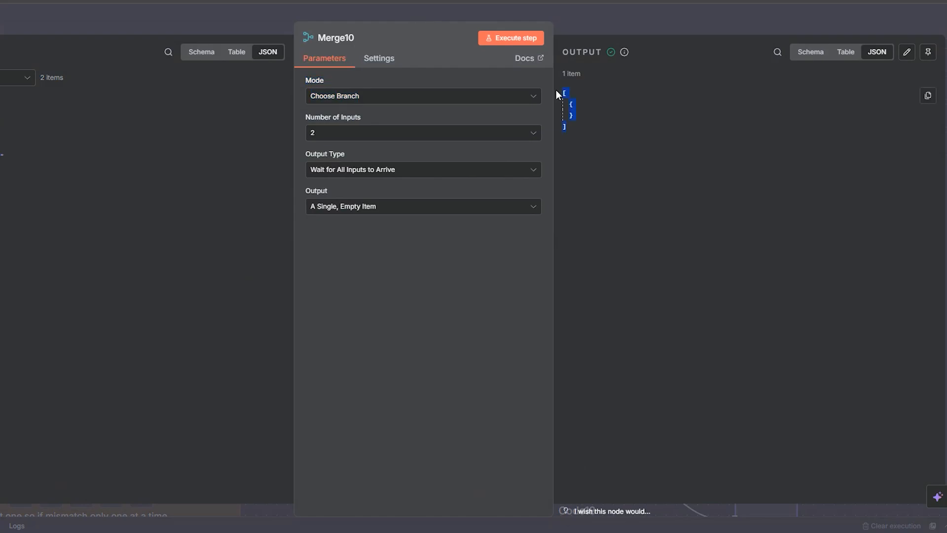
pyautogui.click(590, 32)
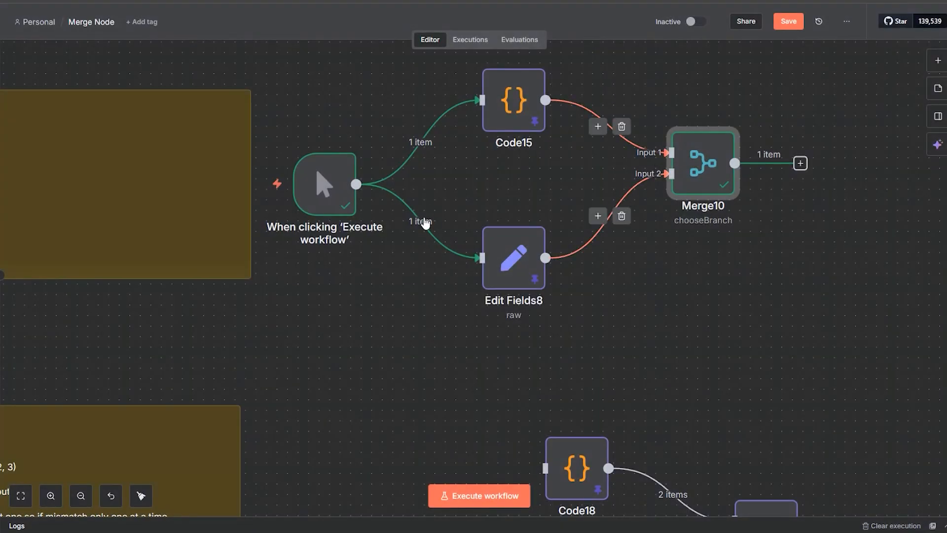
# Step: Disconnect the manual trigger from Code15 and Edit Fields8 and move it beside the combine by position note, near Code16 and Code17
pyautogui.moveTo(428, 223)
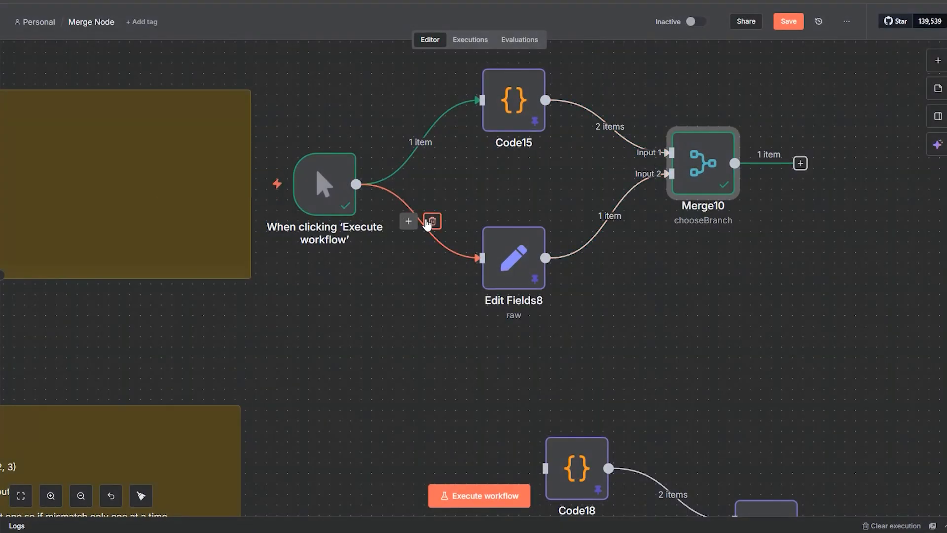
pyautogui.click(431, 221)
pyautogui.click(432, 142)
pyautogui.moveTo(328, 184); pyautogui.dragTo(138, 351)
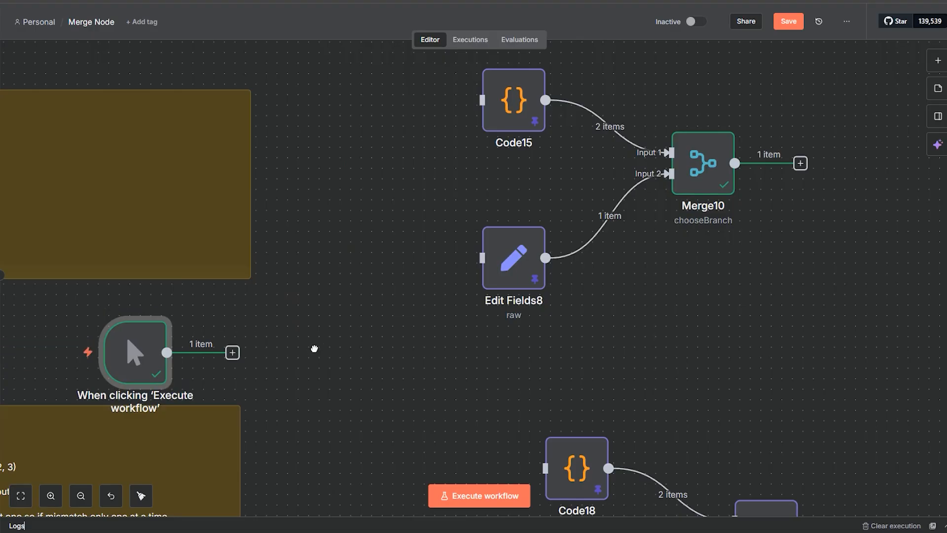
pyautogui.moveTo(454, 359); pyautogui.dragTo(543, 276)
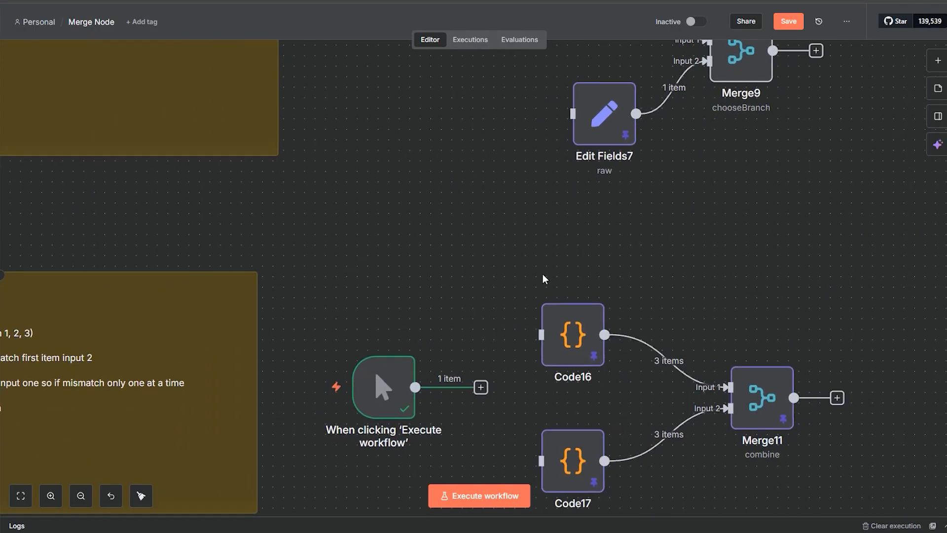
pyautogui.moveTo(417, 294); pyautogui.dragTo(638, 179)
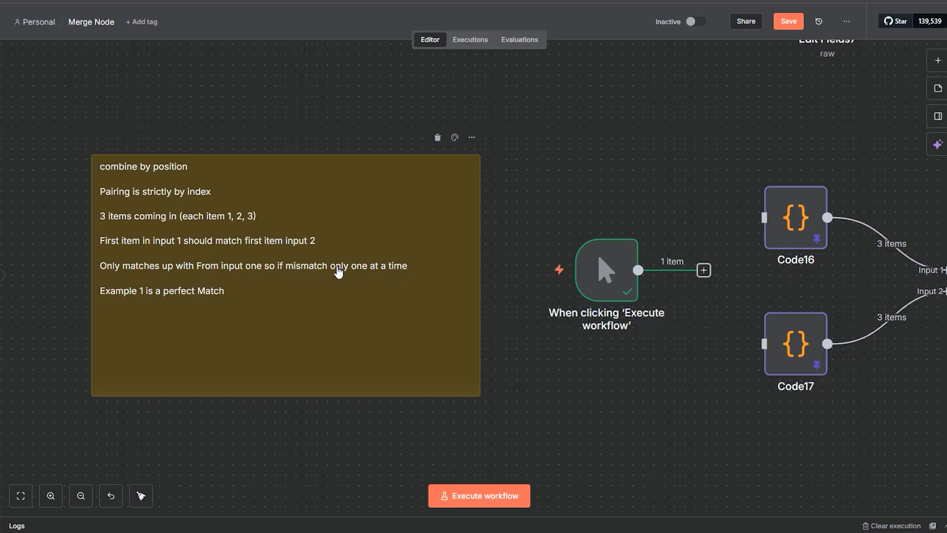
# Step: Review the name records in Code16's JavaScript, closing the node without changes
pyautogui.moveTo(610, 223)
pyautogui.moveTo(657, 176); pyautogui.dragTo(452, 185)
pyautogui.click(575, 257)
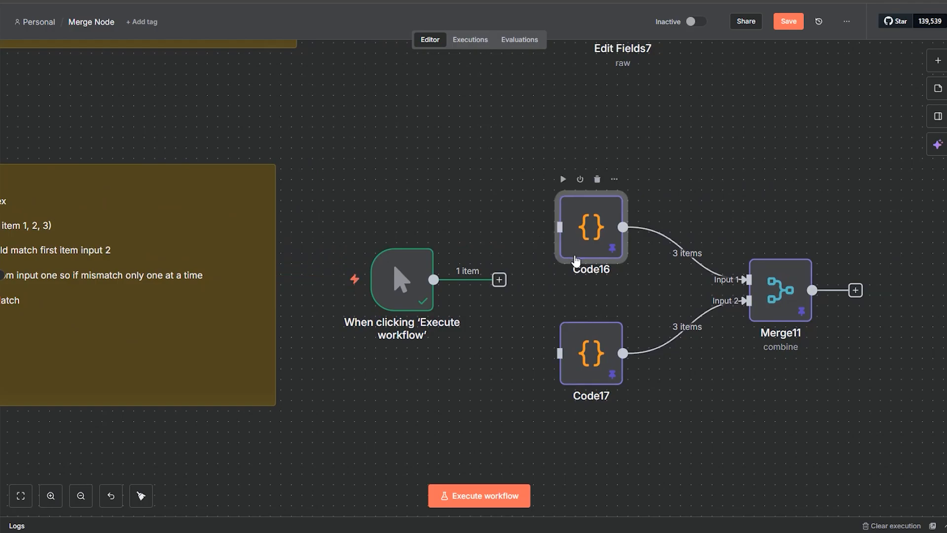
pyautogui.doubleClick(563, 264)
pyautogui.moveTo(286, 228); pyautogui.dragTo(246, 195)
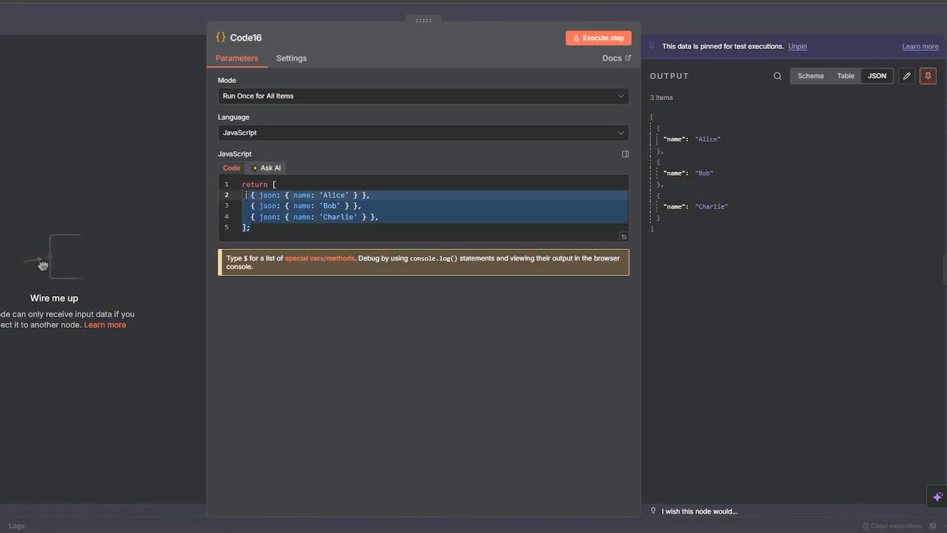
pyautogui.click(713, 17)
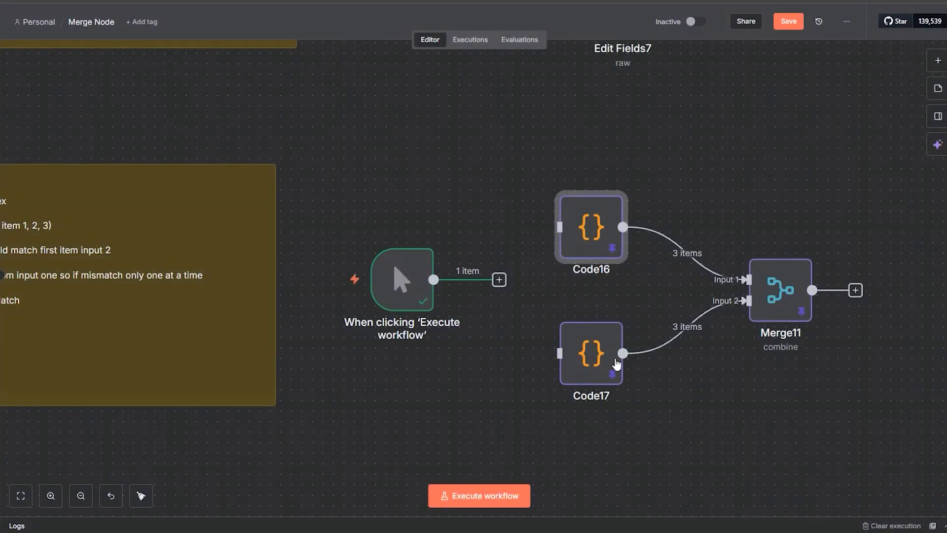
# Step: Open Code17 and examine the Amsterdam, London and New York city records in its JavaScript
pyautogui.doubleClick(591, 380)
pyautogui.doubleClick(342, 194)
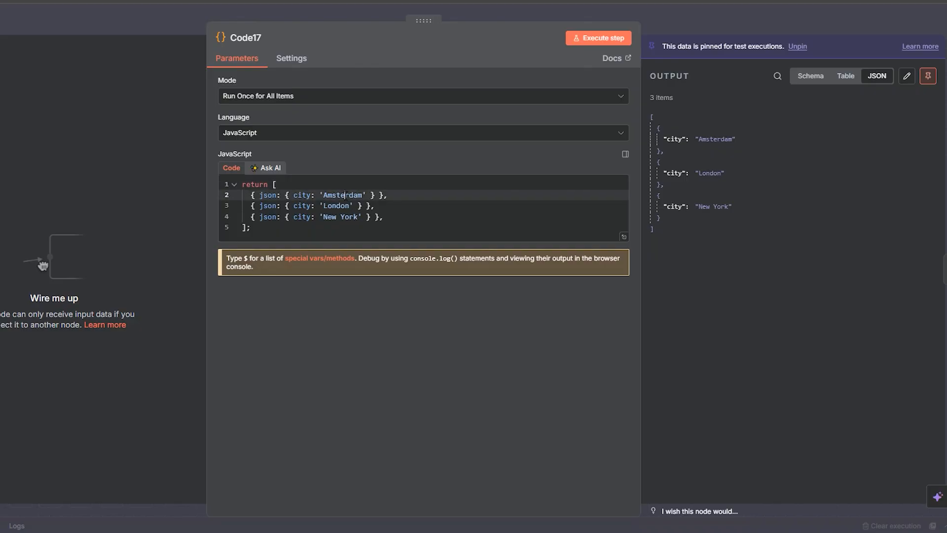
pyautogui.doubleClick(336, 205)
pyautogui.doubleClick(330, 217)
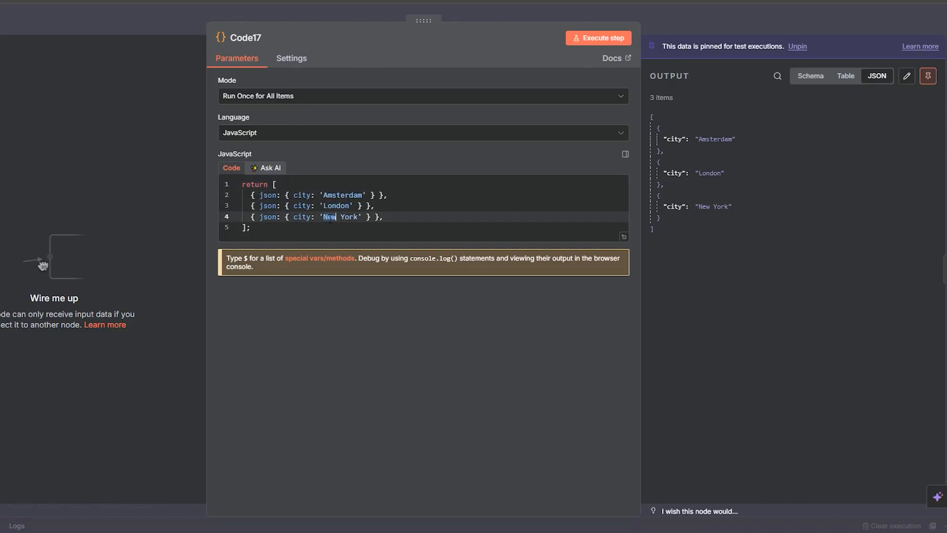
# Step: Compare the city records in Code17 with the name records in Code16, and examine Merge11's combine by position output
pyautogui.moveTo(375, 217); pyautogui.dragTo(227, 186)
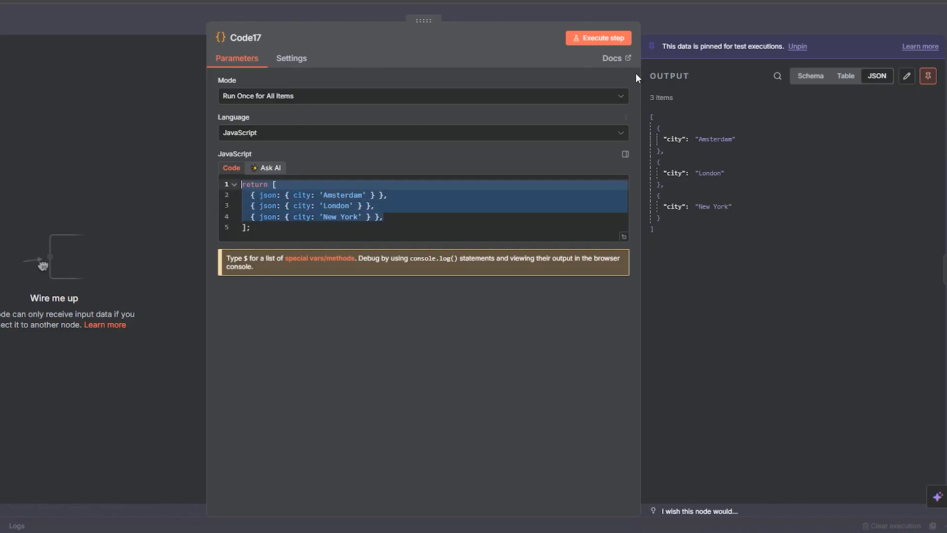
pyautogui.click(727, 28)
pyautogui.doubleClick(591, 226)
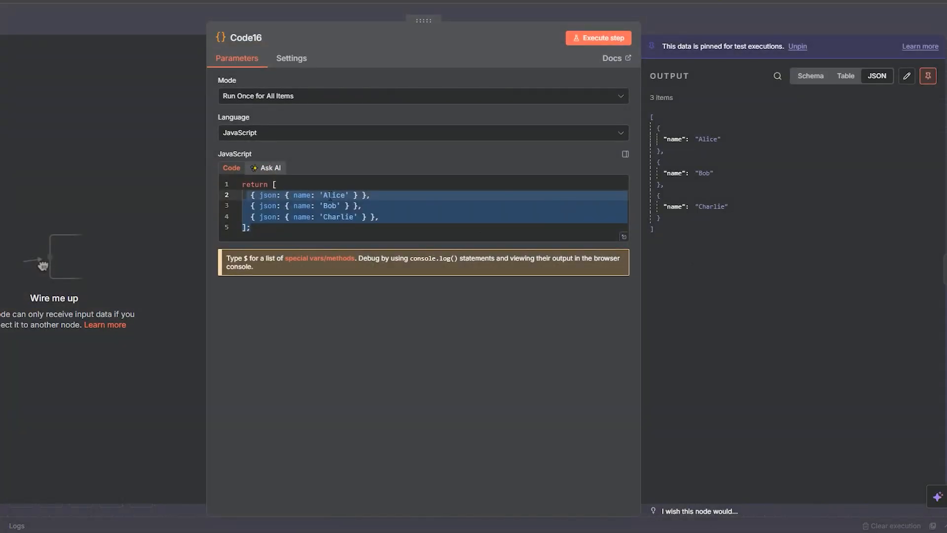
pyautogui.click(676, 19)
pyautogui.doubleClick(586, 351)
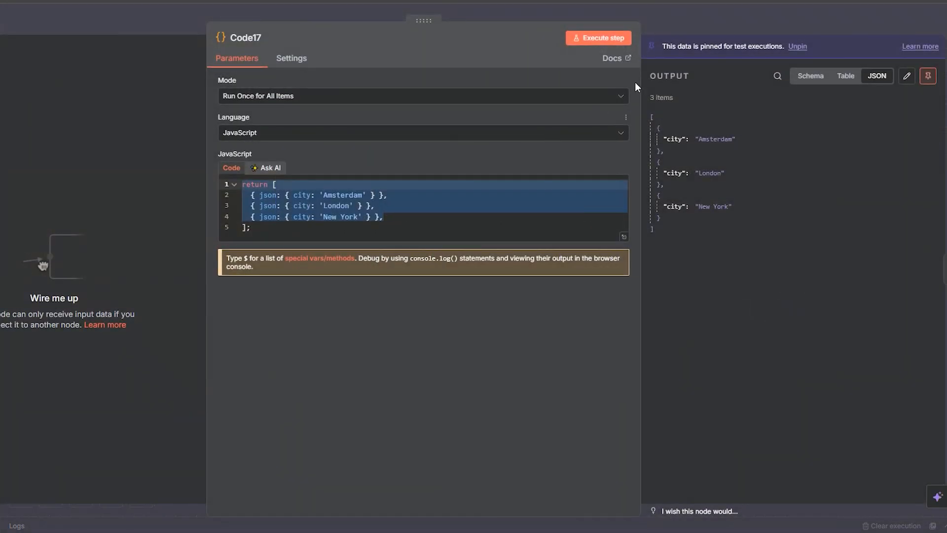
pyautogui.click(680, 25)
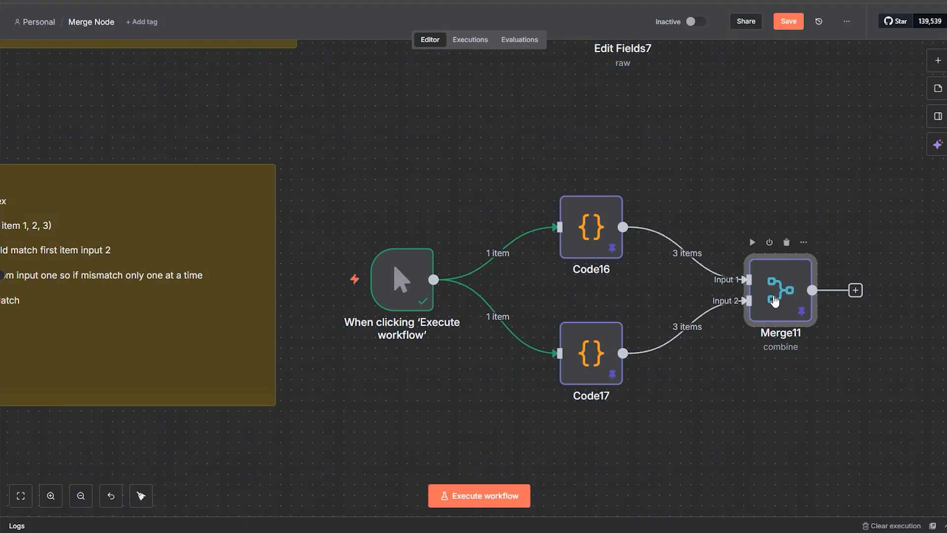
pyautogui.doubleClick(779, 293)
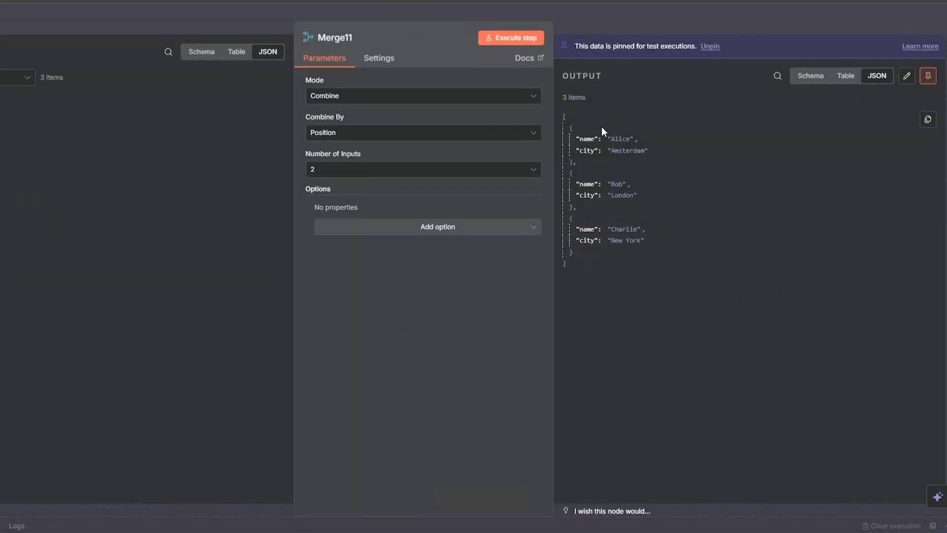
pyautogui.click(670, 25)
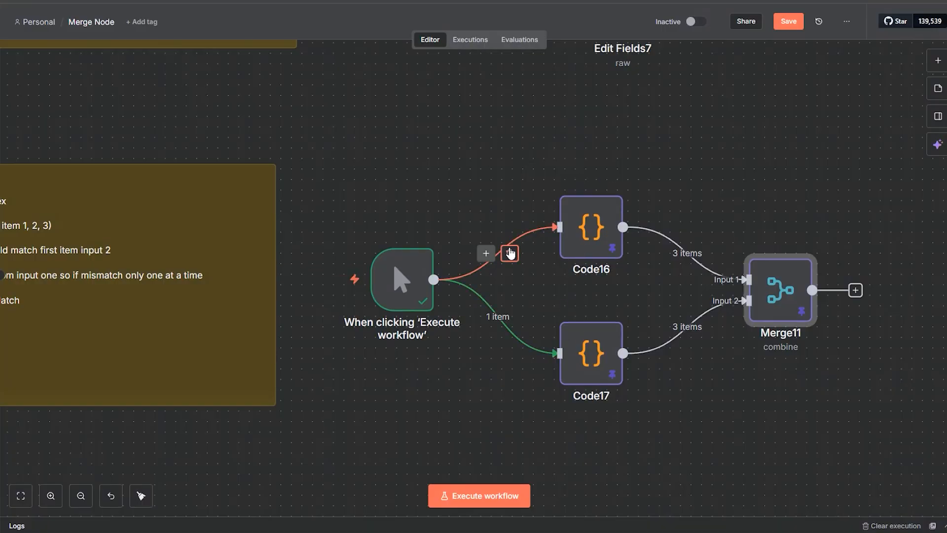
# Step: Disconnect the manual trigger from Code16 and Code17, move it beside Code18 and Code19, and connect it to both
pyautogui.click(510, 251)
pyautogui.click(509, 316)
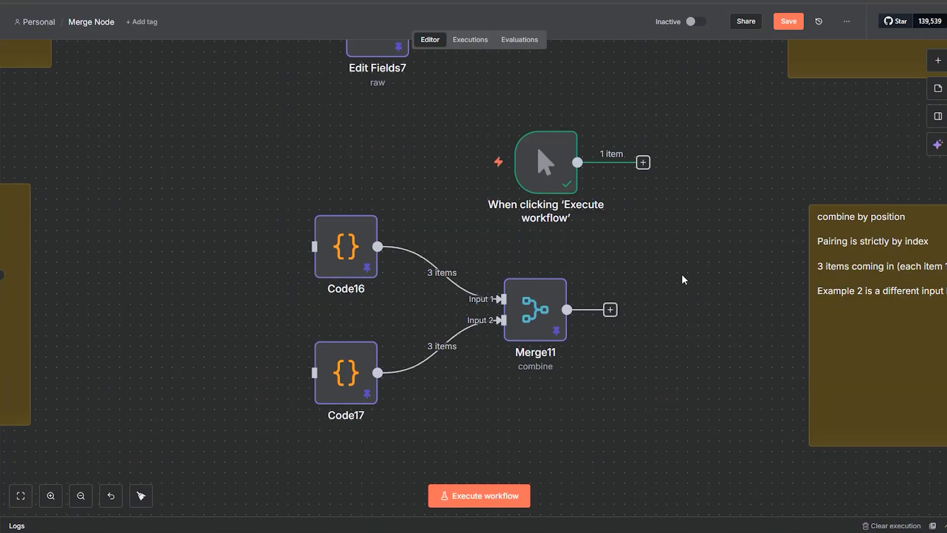
pyautogui.moveTo(703, 261); pyautogui.dragTo(272, 262)
pyautogui.moveTo(110, 171); pyautogui.dragTo(805, 224)
pyautogui.moveTo(865, 361); pyautogui.dragTo(469, 299)
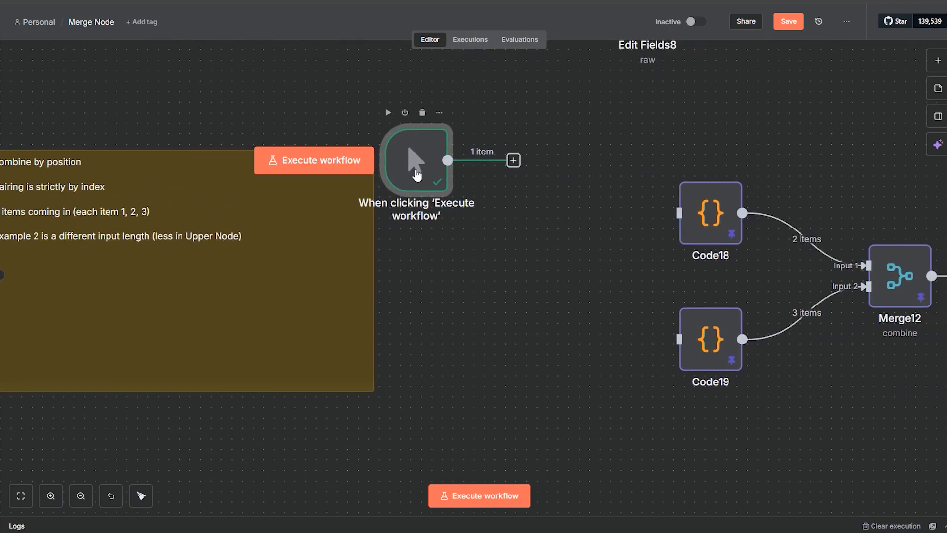
pyautogui.moveTo(413, 173); pyautogui.dragTo(679, 213)
pyautogui.moveTo(543, 277); pyautogui.dragTo(679, 330)
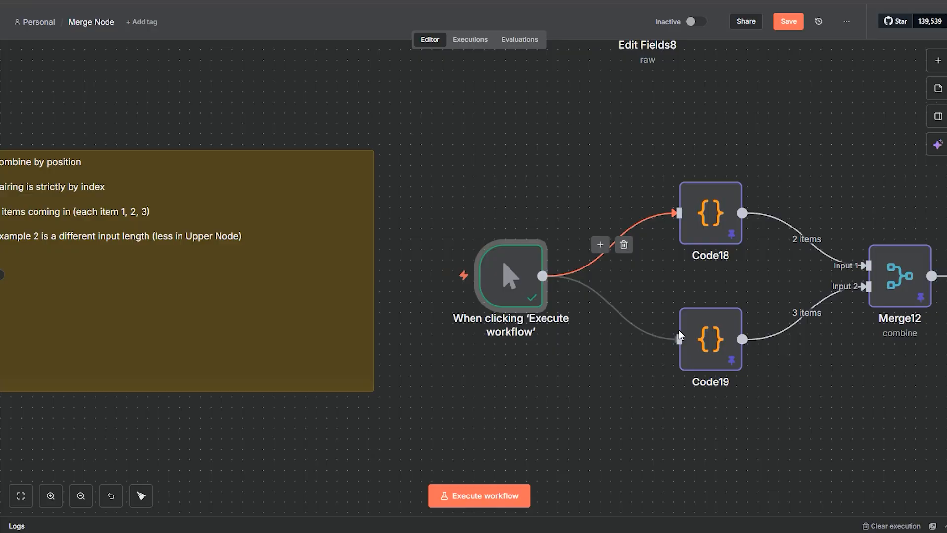
# Step: Review the name records in Code18 and the city records in Code19, closing both nodes without changes
pyautogui.doubleClick(703, 234)
pyautogui.moveTo(251, 216); pyautogui.dragTo(218, 187)
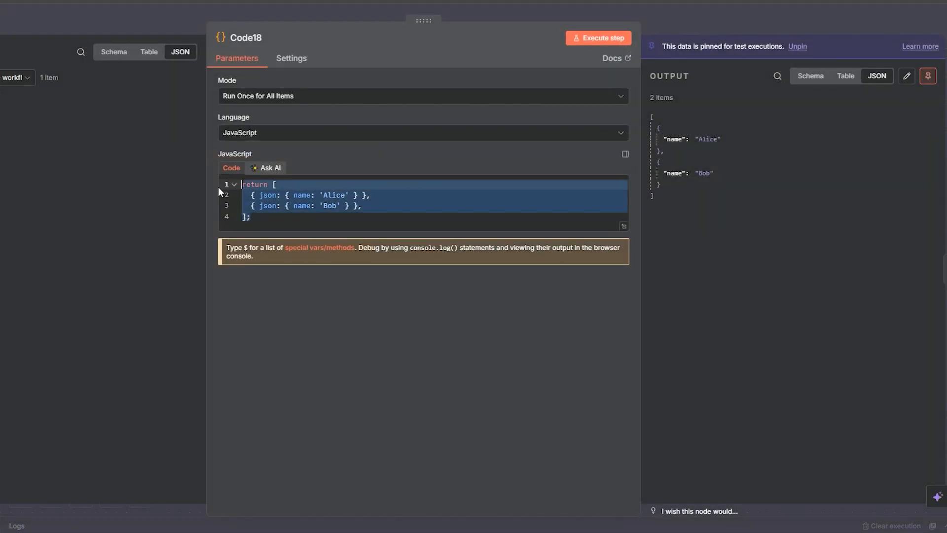
pyautogui.click(668, 16)
pyautogui.doubleClick(695, 336)
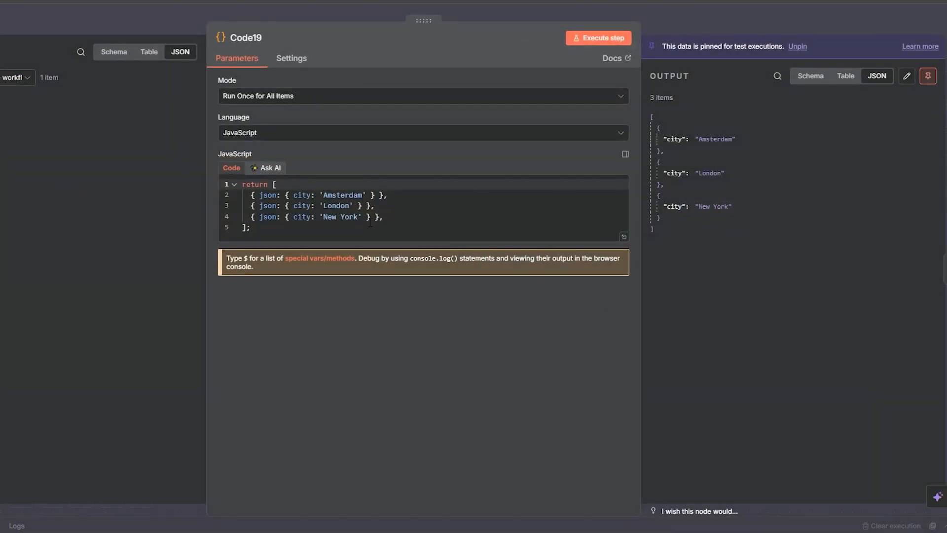
pyautogui.moveTo(387, 217); pyautogui.dragTo(241, 184)
pyautogui.click(419, 205)
pyautogui.click(681, 18)
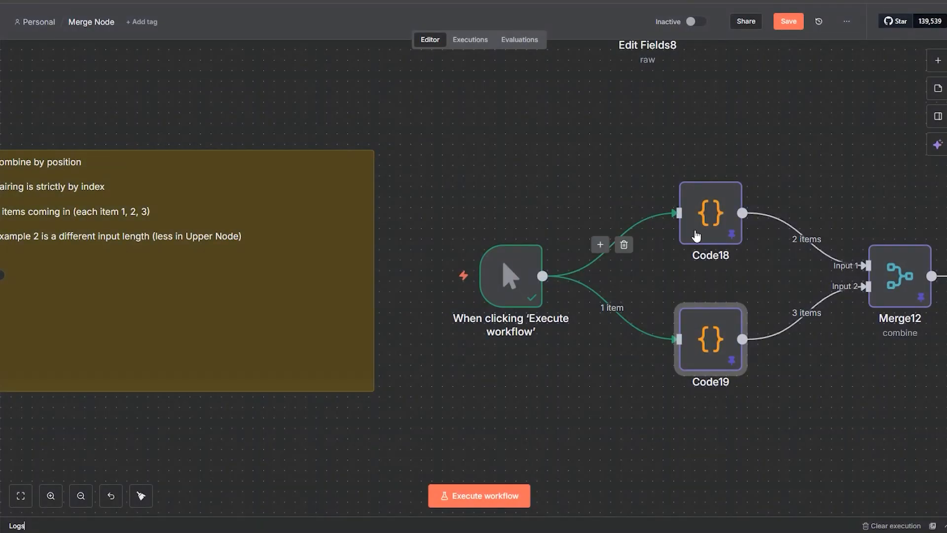
# Step: Examine the name and city pairs in Merge12's output, closing the node without changes
pyautogui.moveTo(892, 378); pyautogui.dragTo(613, 364)
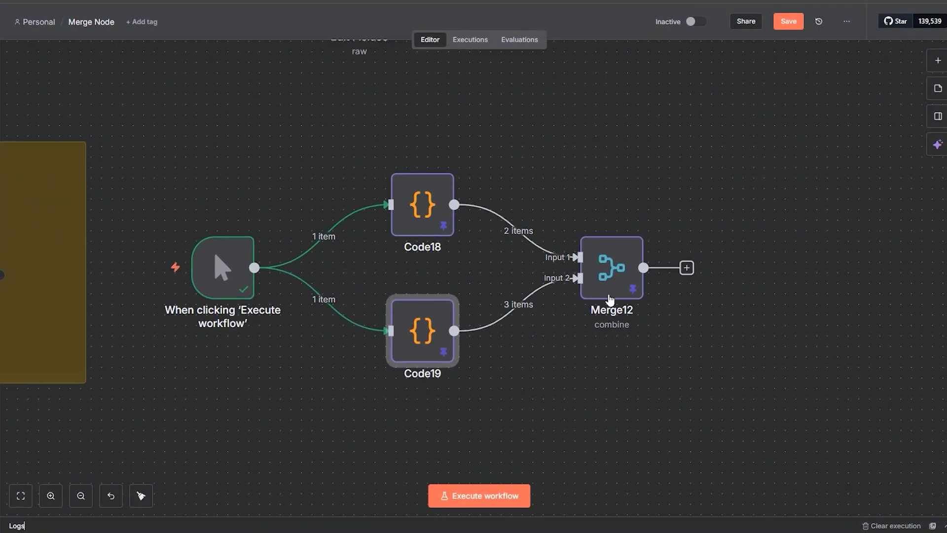
pyautogui.doubleClick(607, 290)
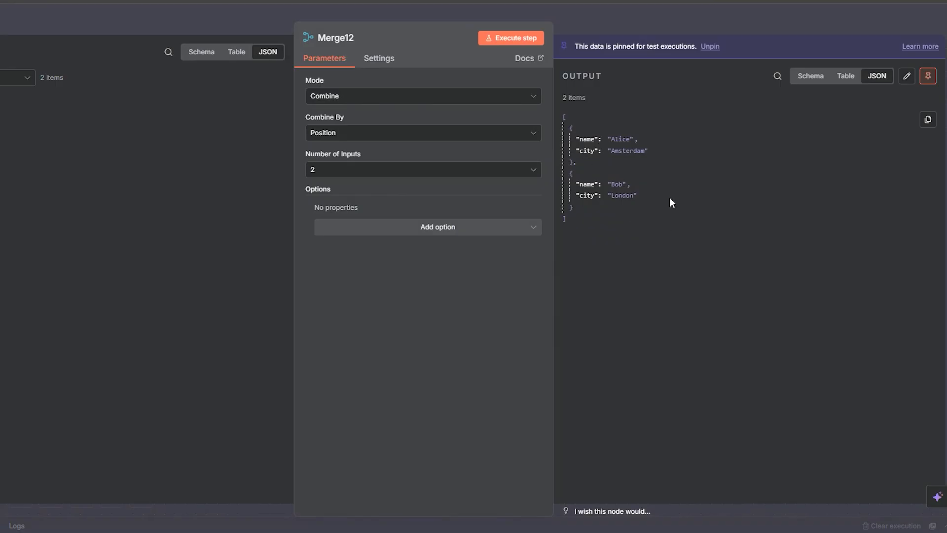
pyautogui.click(578, 151)
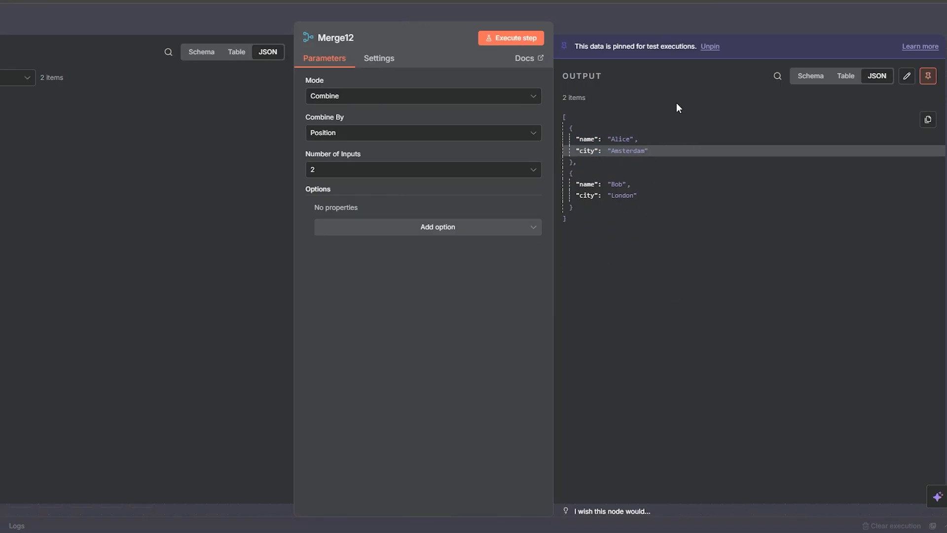
pyautogui.click(666, 30)
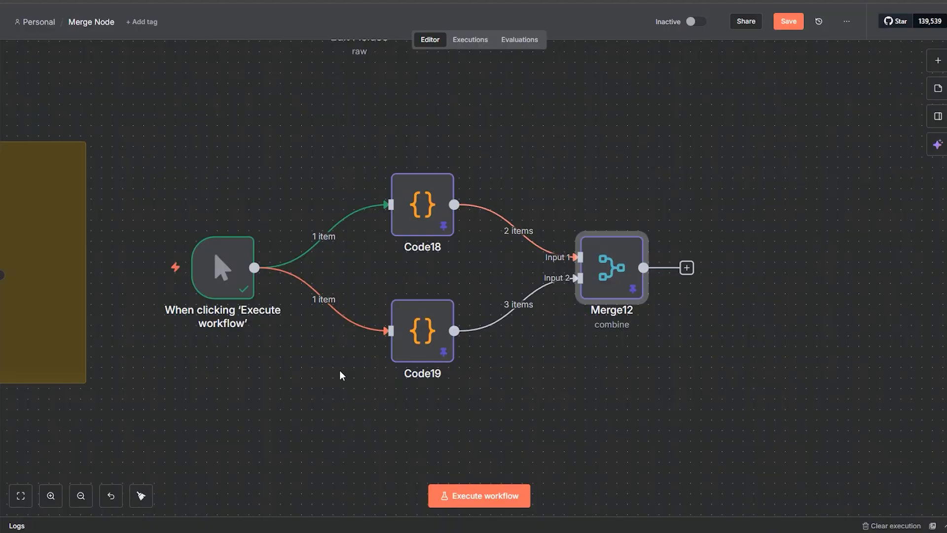
# Step: Shift Code18 and Code19 slightly toward the manual trigger on the canvas, keeping them vertically aligned
pyautogui.moveTo(340, 374); pyautogui.dragTo(583, 310)
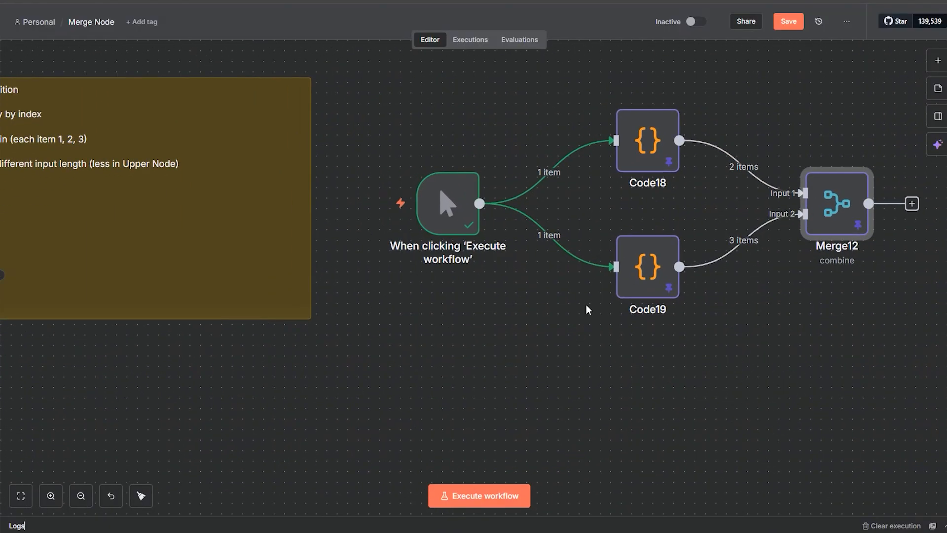
pyautogui.moveTo(630, 158)
pyautogui.mouseDown()
pyautogui.moveTo(608, 149)
pyautogui.moveTo(619, 148)
pyautogui.mouseUp()
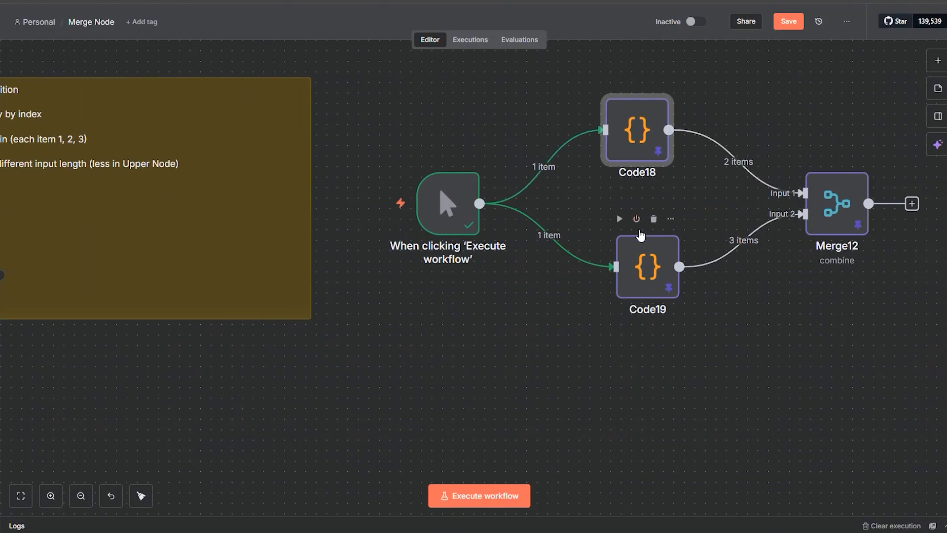
pyautogui.moveTo(640, 237)
pyautogui.mouseDown()
pyautogui.moveTo(619, 267)
pyautogui.moveTo(630, 247)
pyautogui.mouseUp()
pyautogui.moveTo(641, 149); pyautogui.dragTo(634, 159)
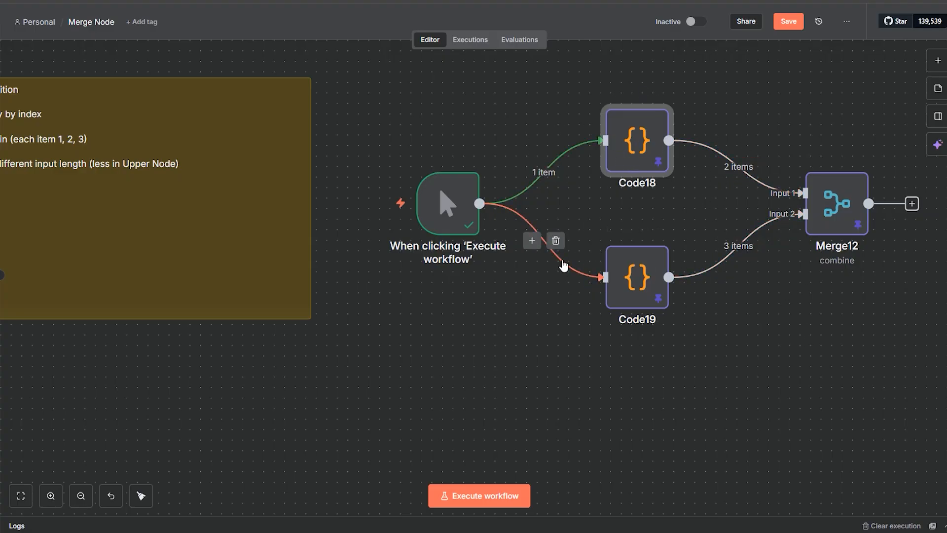
# Step: Disconnect the manual trigger from Code18 and Code19, move it beside Code20 and Code21, and connect it to both
pyautogui.click(556, 240)
pyautogui.click(556, 169)
pyautogui.moveTo(439, 219); pyautogui.dragTo(165, 421)
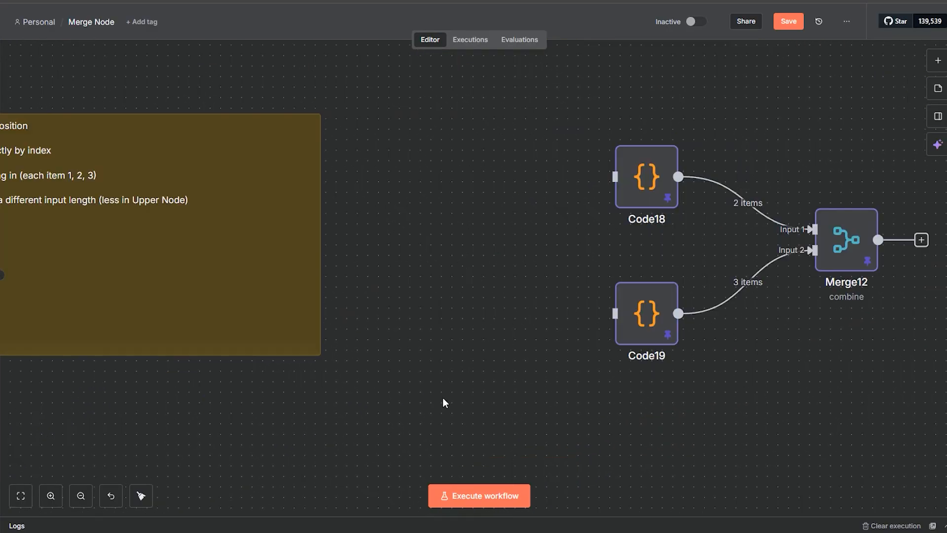
pyautogui.moveTo(443, 399); pyautogui.dragTo(500, 380)
pyautogui.moveTo(317, 438); pyautogui.dragTo(786, 284)
pyautogui.moveTo(411, 376); pyautogui.dragTo(813, 225)
pyautogui.moveTo(577, 162); pyautogui.dragTo(261, 331)
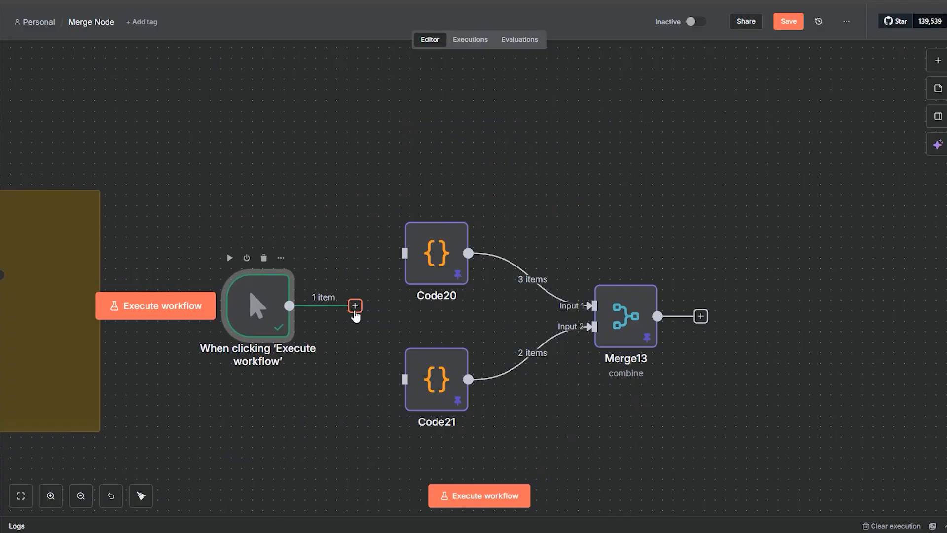
pyautogui.moveTo(355, 306); pyautogui.dragTo(405, 253)
pyautogui.moveTo(289, 306); pyautogui.dragTo(405, 379)
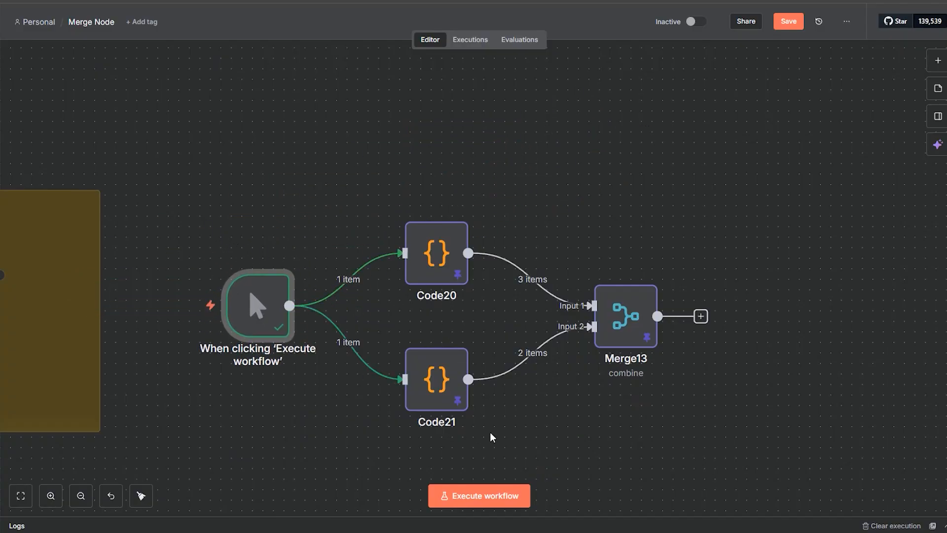
# Step: Check Merge13's combine by position settings and review the input records in Code20 and Code21
pyautogui.doubleClick(617, 342)
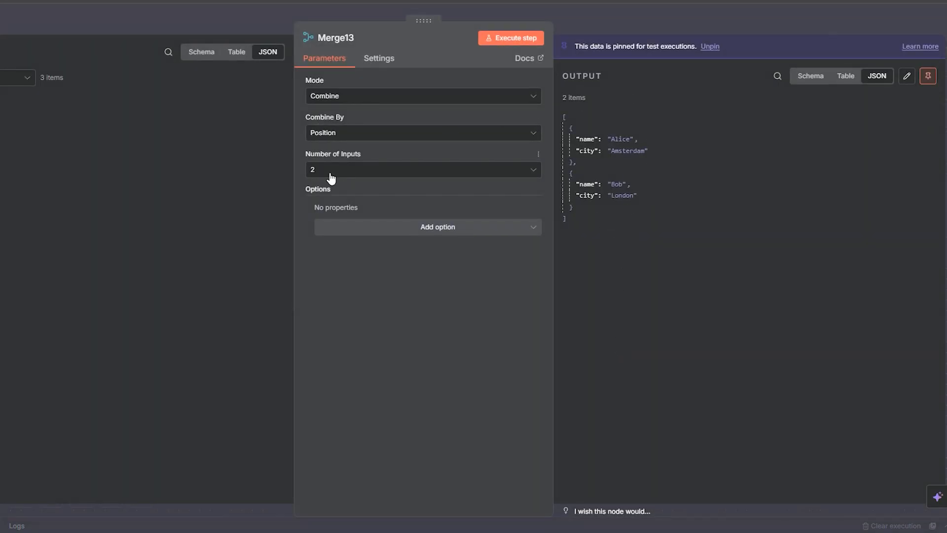
pyautogui.click(520, 17)
pyautogui.doubleClick(437, 229)
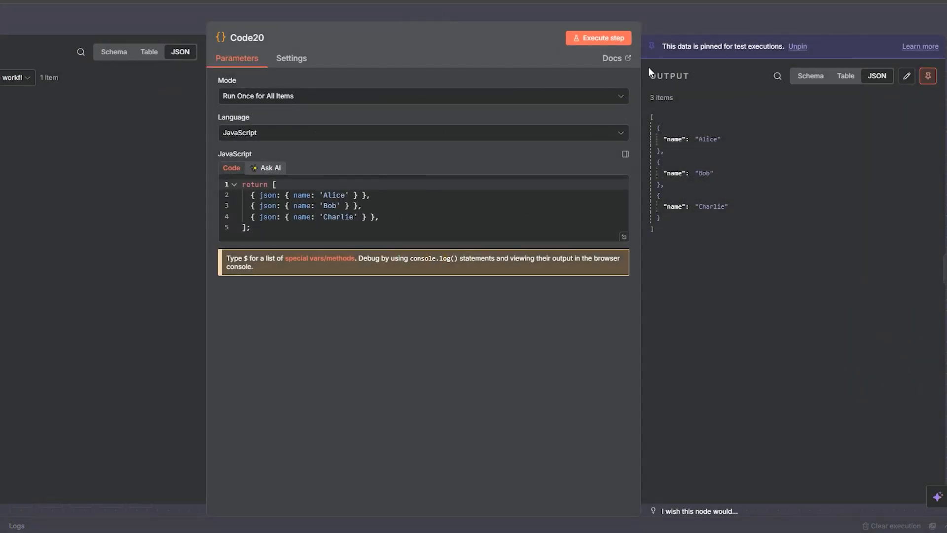
pyautogui.press('Escape')
pyautogui.doubleClick(440, 378)
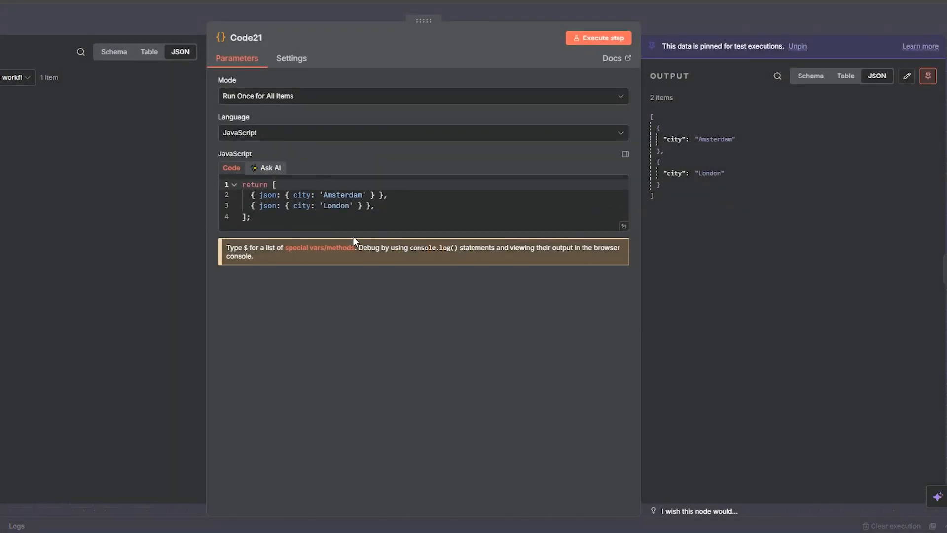
pyautogui.click(708, 25)
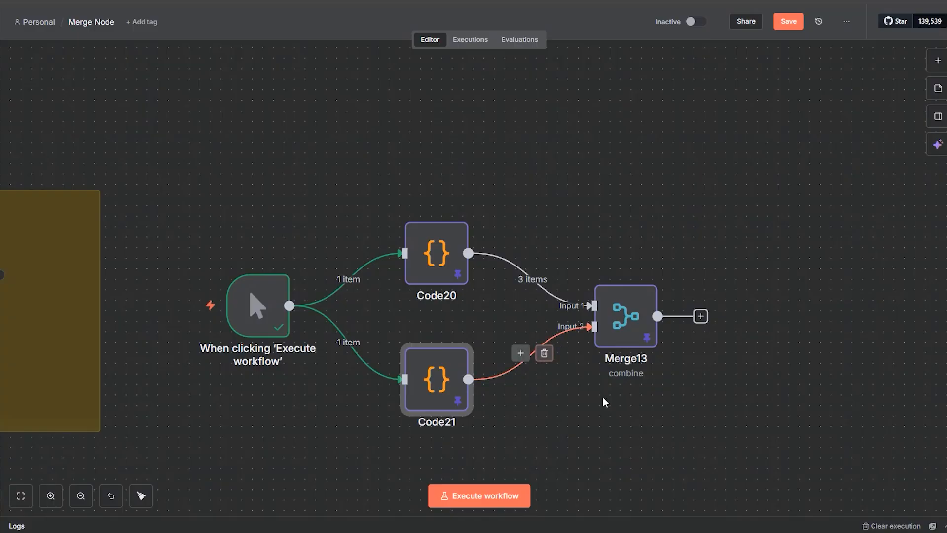
# Step: Compare Merge13's output with the city records in Code21 and the name records in Code20, leaving the nodes unchanged
pyautogui.doubleClick(612, 341)
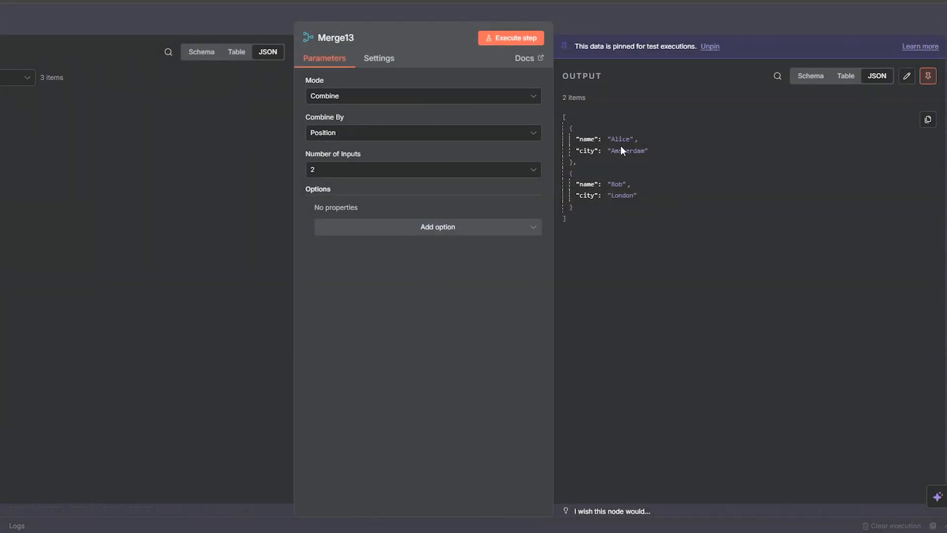
pyautogui.click(663, 35)
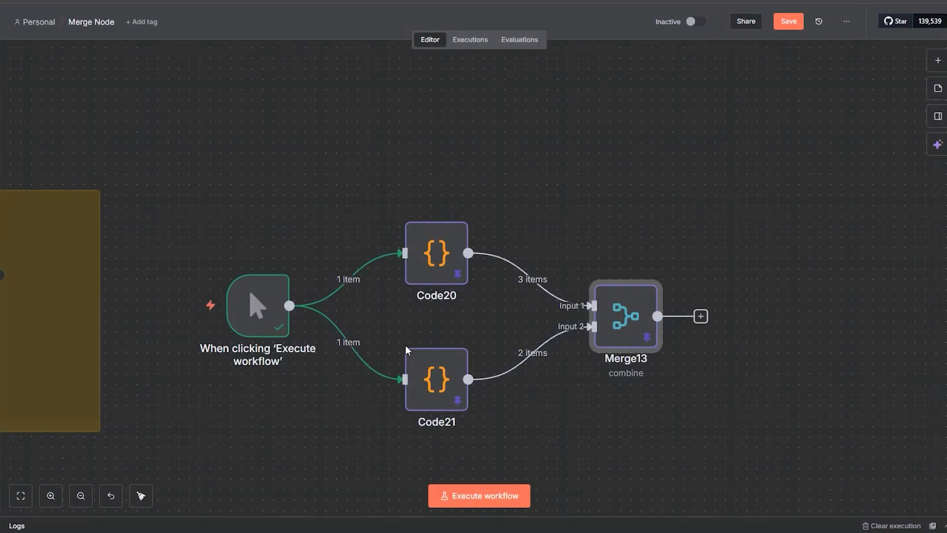
pyautogui.doubleClick(432, 392)
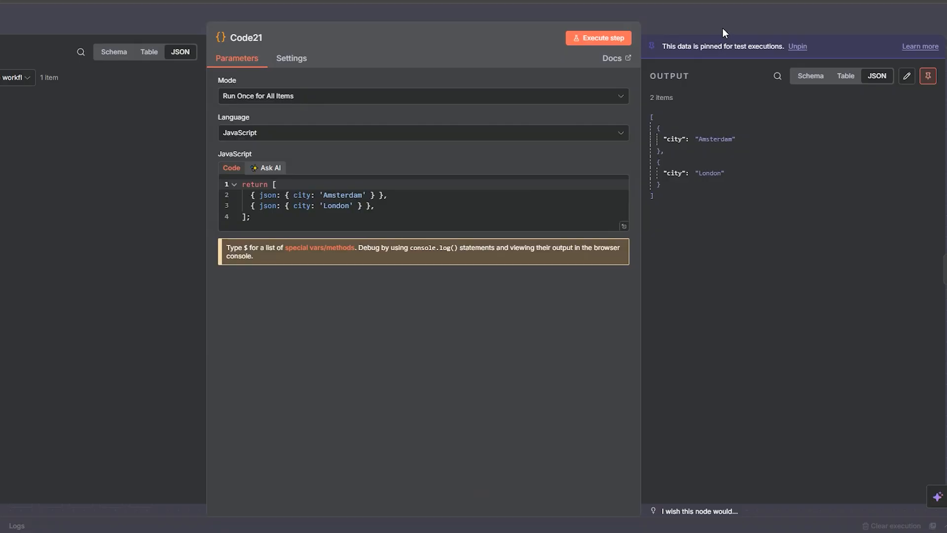
pyautogui.click(719, 23)
pyautogui.doubleClick(624, 319)
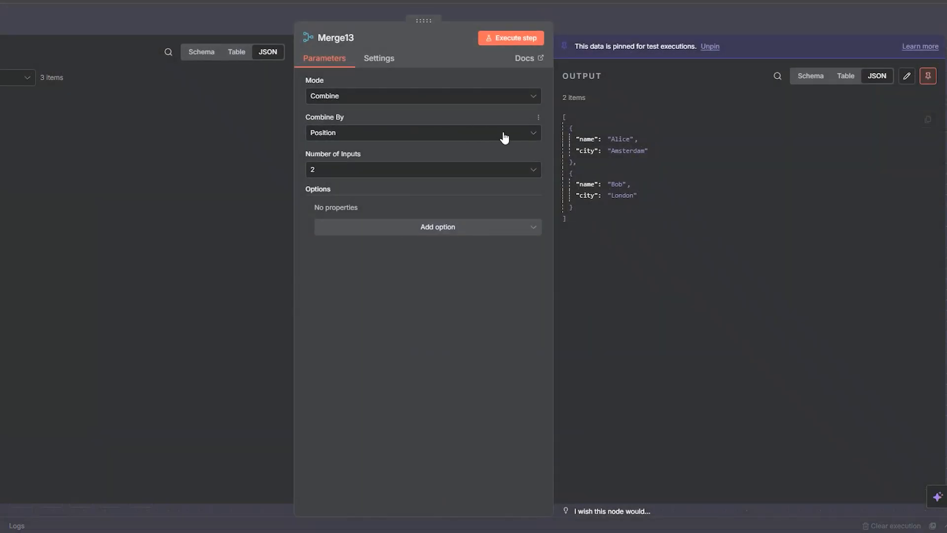
pyautogui.click(686, 22)
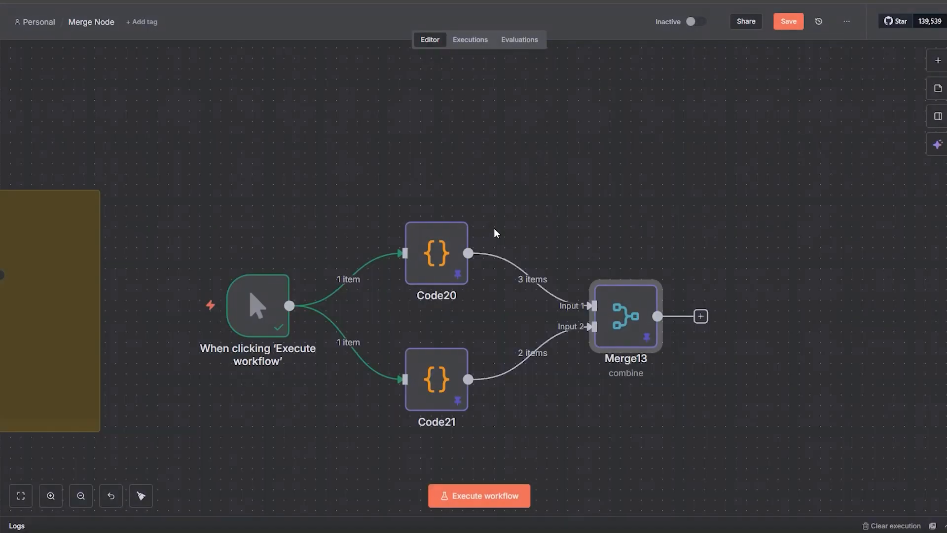
pyautogui.doubleClick(445, 272)
pyautogui.moveTo(265, 225); pyautogui.dragTo(379, 225)
pyautogui.click(659, 40)
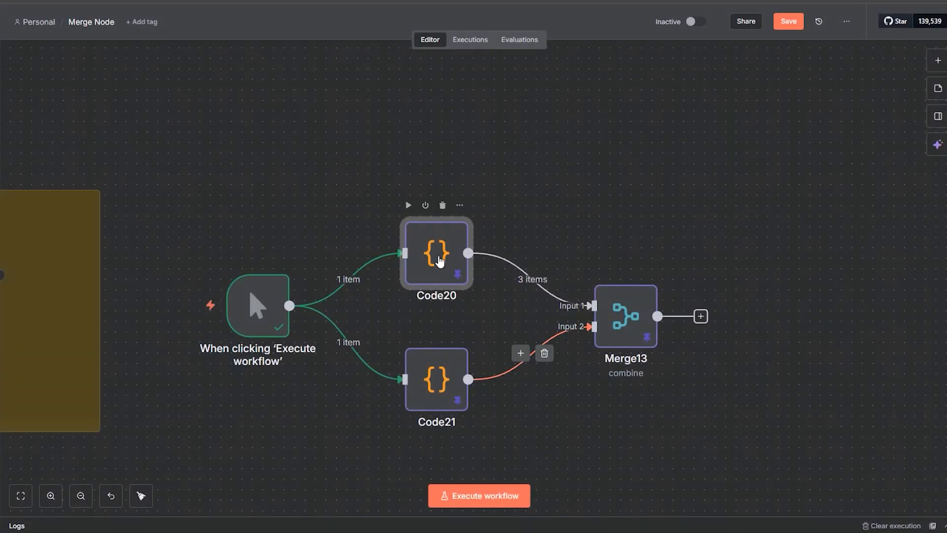
# Step: Move Code20 slightly up on the canvas and Code21 up closer beneath it
pyautogui.moveTo(439, 261); pyautogui.dragTo(439, 240)
pyautogui.moveTo(426, 389); pyautogui.dragTo(436, 347)
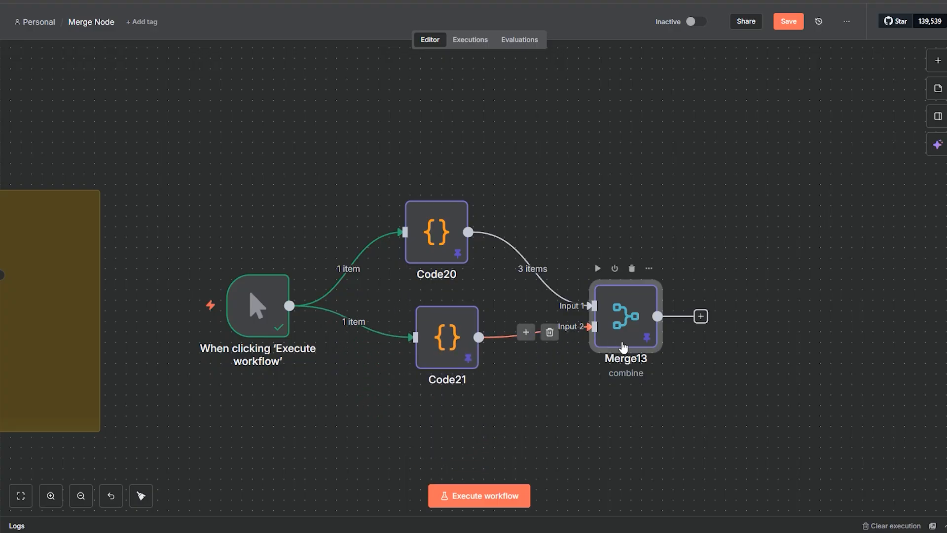
# Step: Check Merge13's Mode and Combine By options, keeping Combine and Position, and close the node
pyautogui.doubleClick(615, 347)
pyautogui.click(331, 97)
pyautogui.click(332, 97)
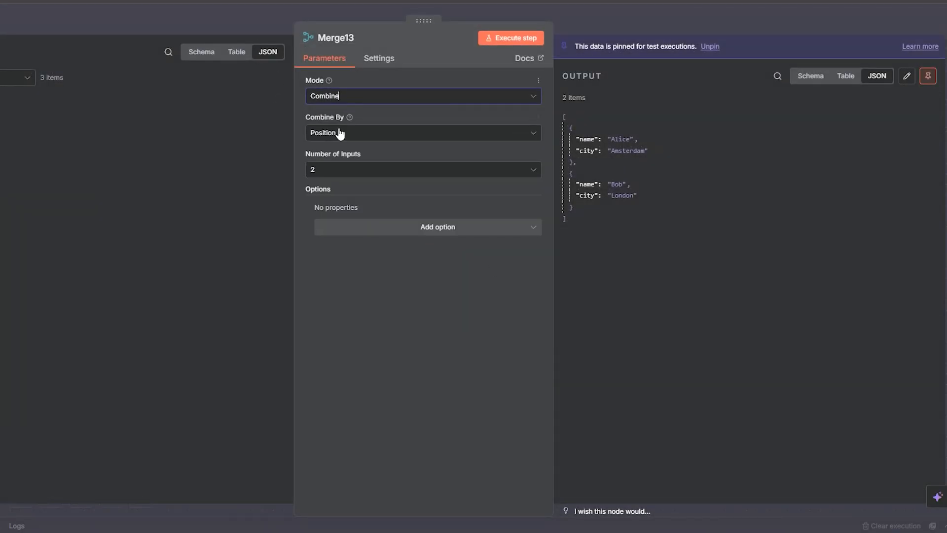
pyautogui.click(338, 133)
pyautogui.click(340, 133)
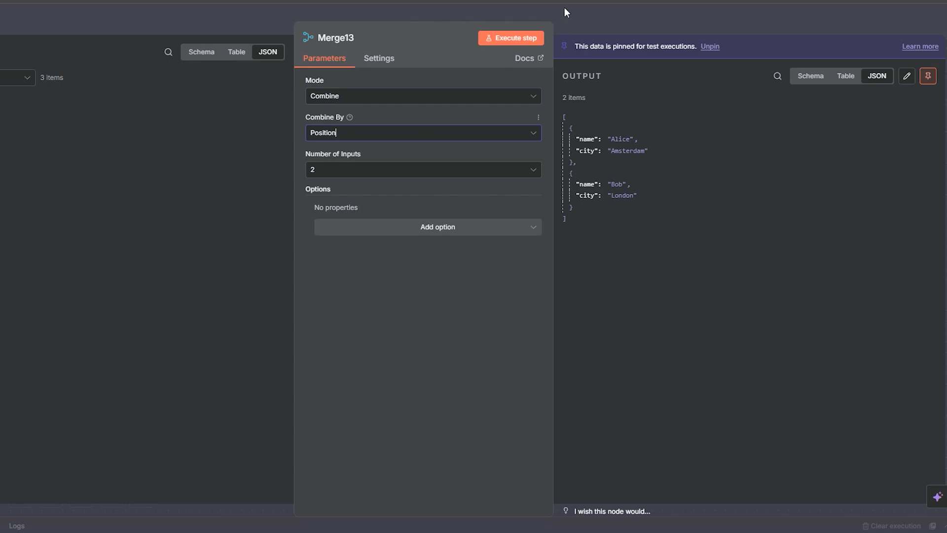
pyautogui.click(577, 13)
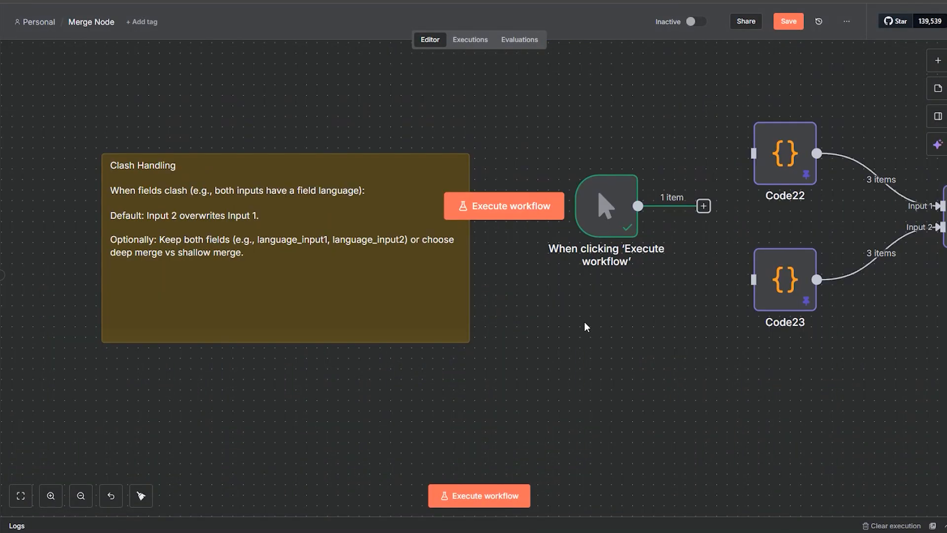
# Step: Review the Clash Handling example's input records by examining the language fields in Code22 and Code23
pyautogui.doubleClick(177, 175)
pyautogui.click(506, 340)
pyautogui.moveTo(640, 282); pyautogui.dragTo(380, 281)
pyautogui.doubleClick(516, 168)
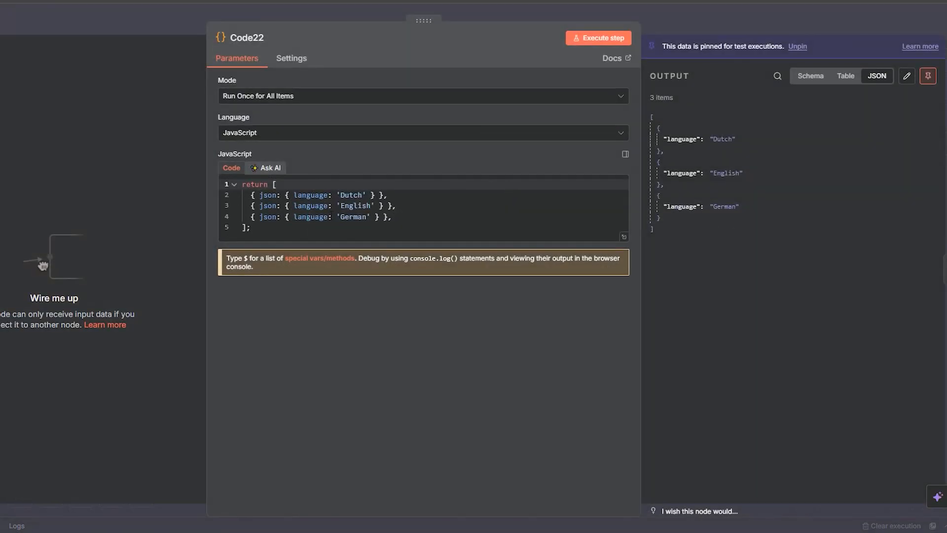
pyautogui.moveTo(252, 228); pyautogui.dragTo(236, 181)
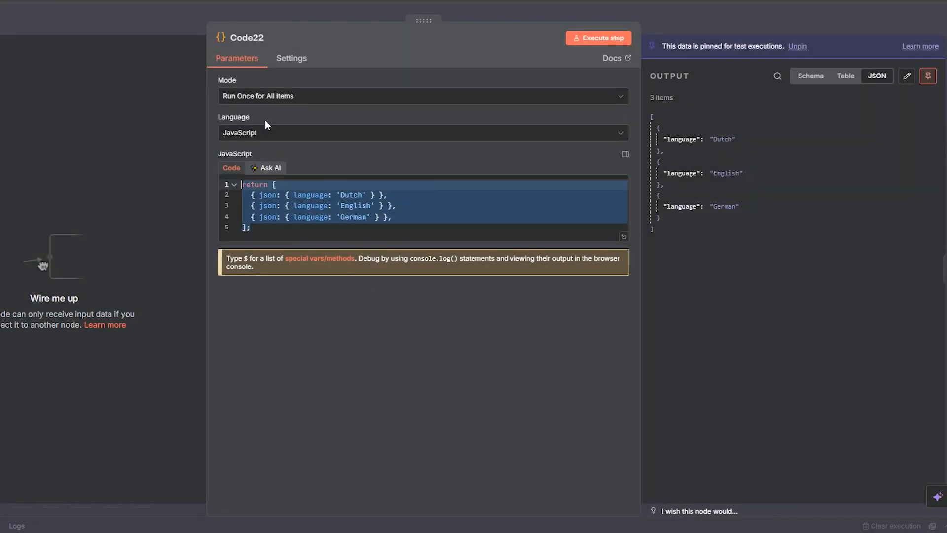
pyautogui.press('Escape')
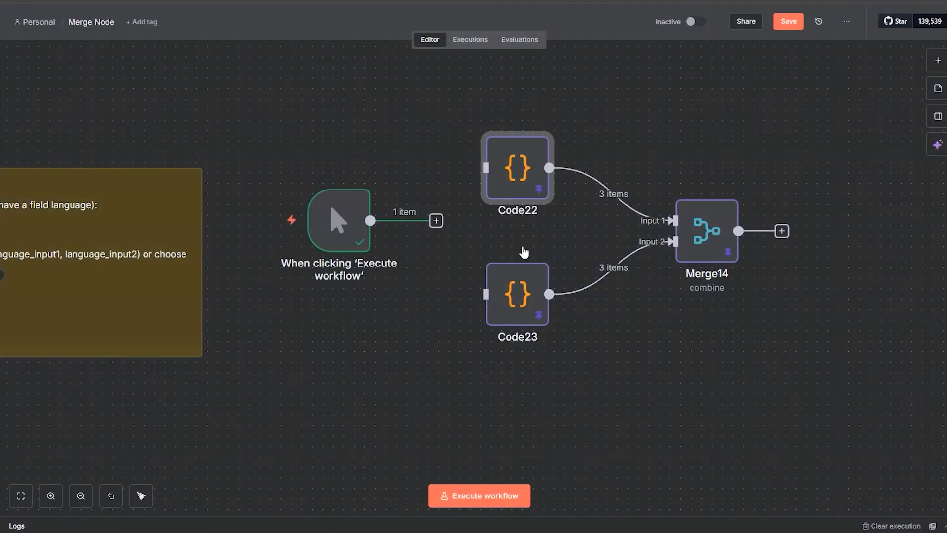
pyautogui.press('Down')
pyautogui.press('Return')
pyautogui.click(315, 195)
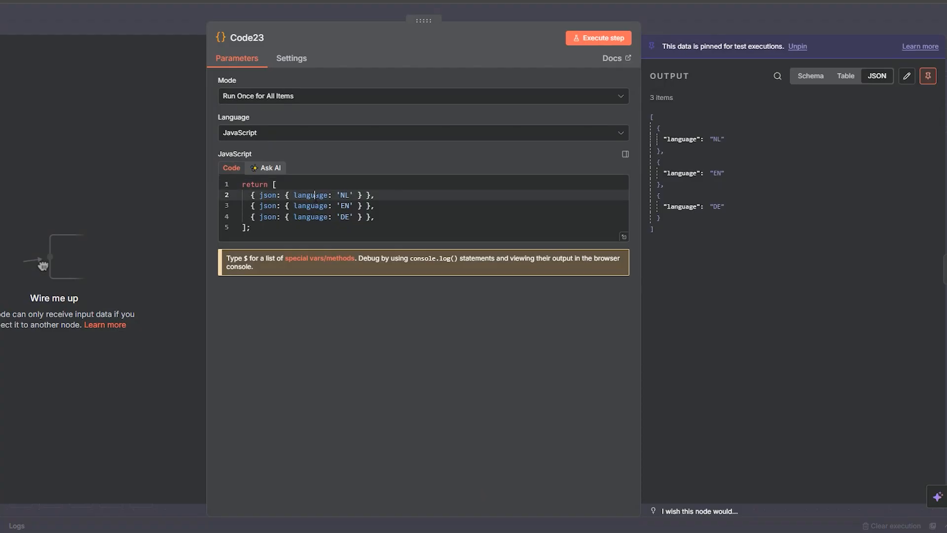
pyautogui.click(709, 23)
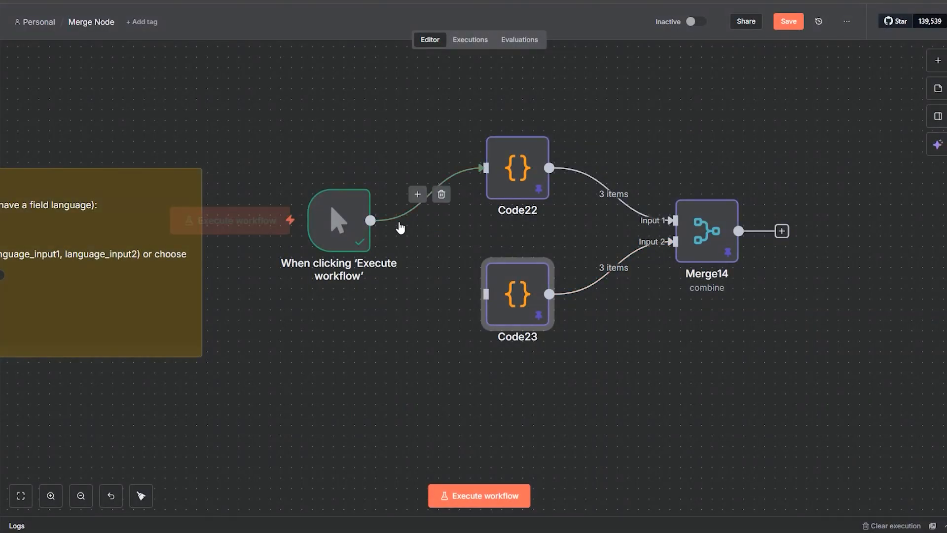
# Step: Connect the manual trigger to Code22 and Code23, and test Merge14 with its pinned output removed
pyautogui.moveTo(370, 221); pyautogui.dragTo(486, 295)
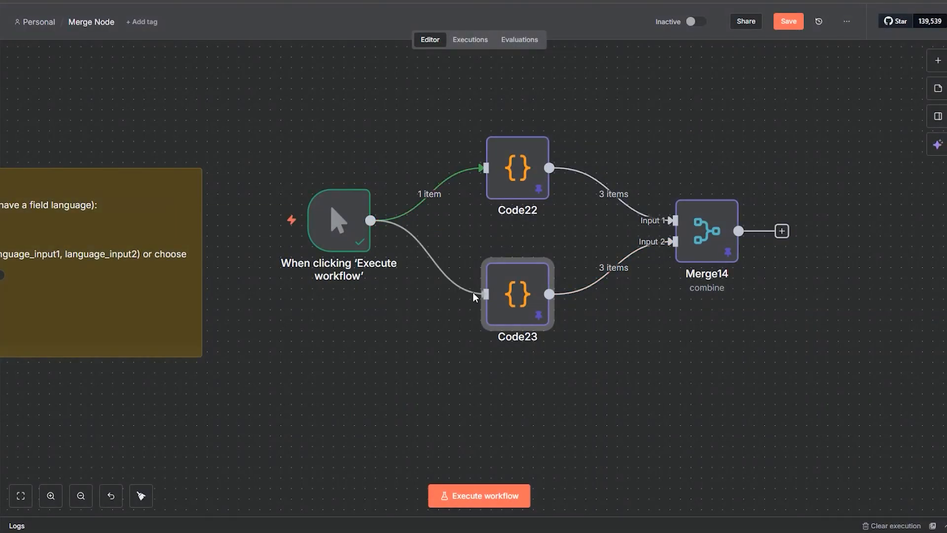
pyautogui.doubleClick(698, 243)
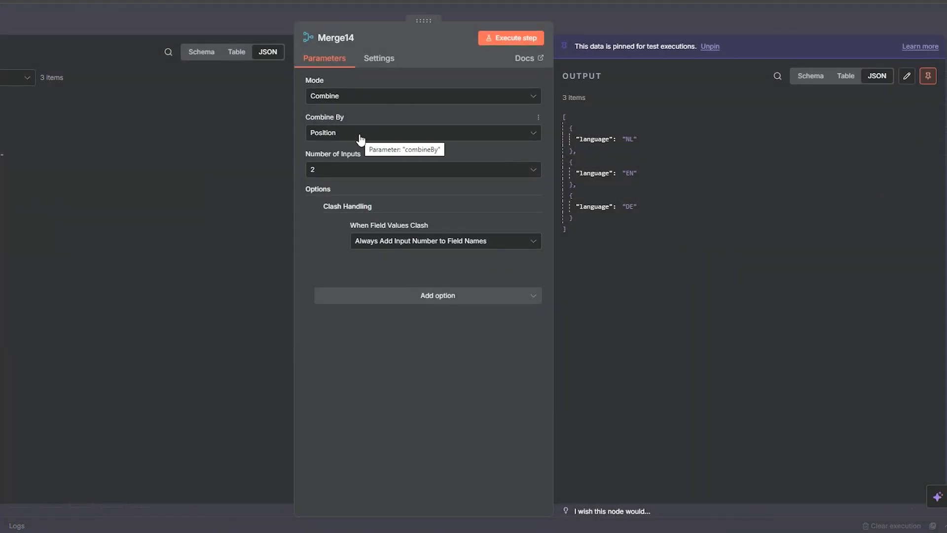
pyautogui.click(527, 41)
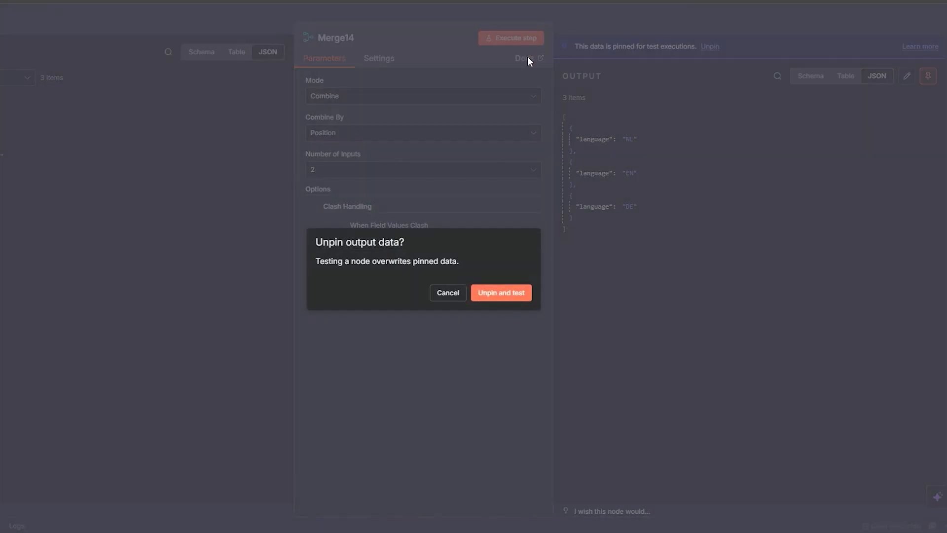
pyautogui.click(515, 294)
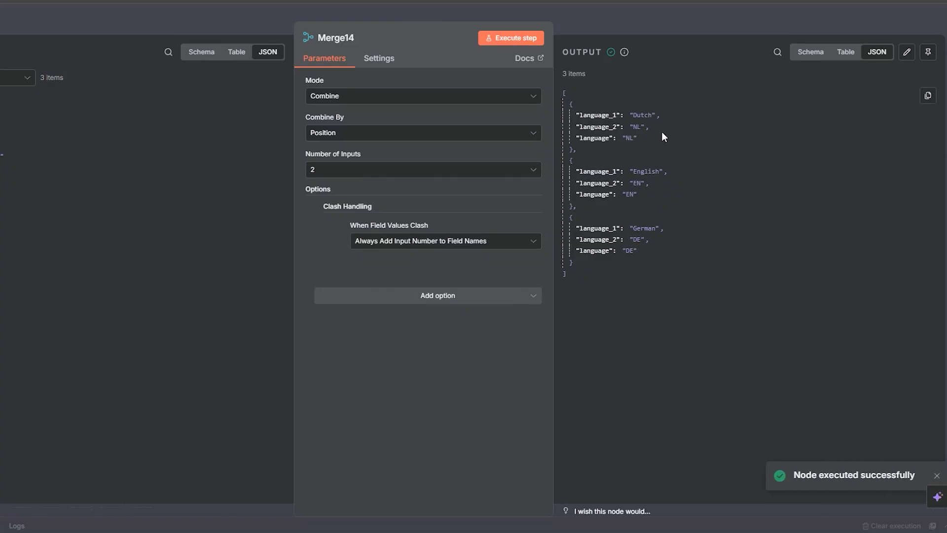
# Step: Compare the language_1, language_2 and language fields in Merge14's output with the records in Code22
pyautogui.doubleClick(597, 115)
pyautogui.doubleClick(603, 126)
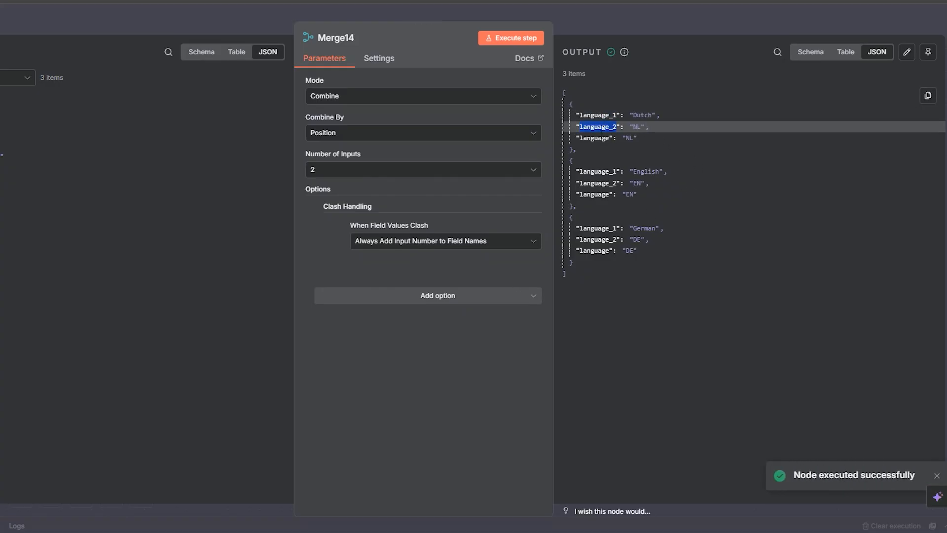
pyautogui.doubleClick(594, 138)
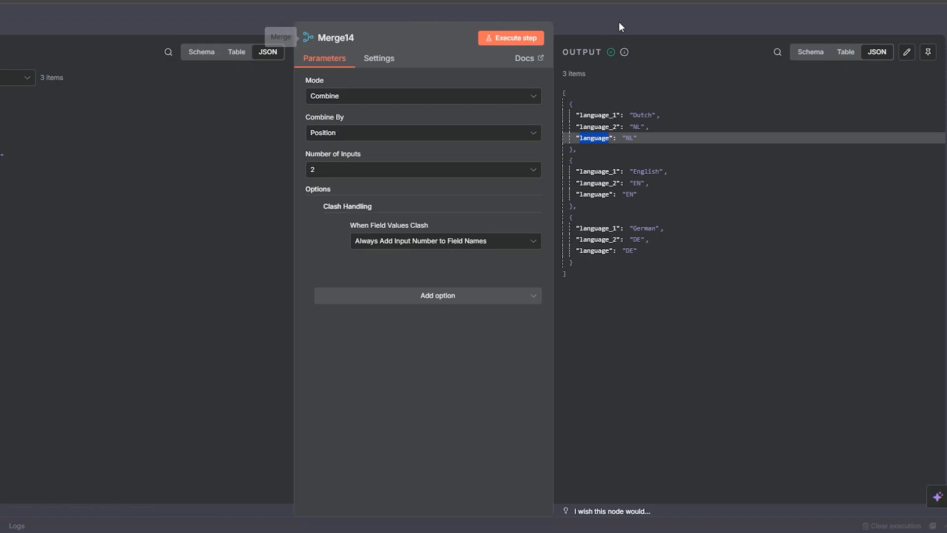
pyautogui.click(644, 18)
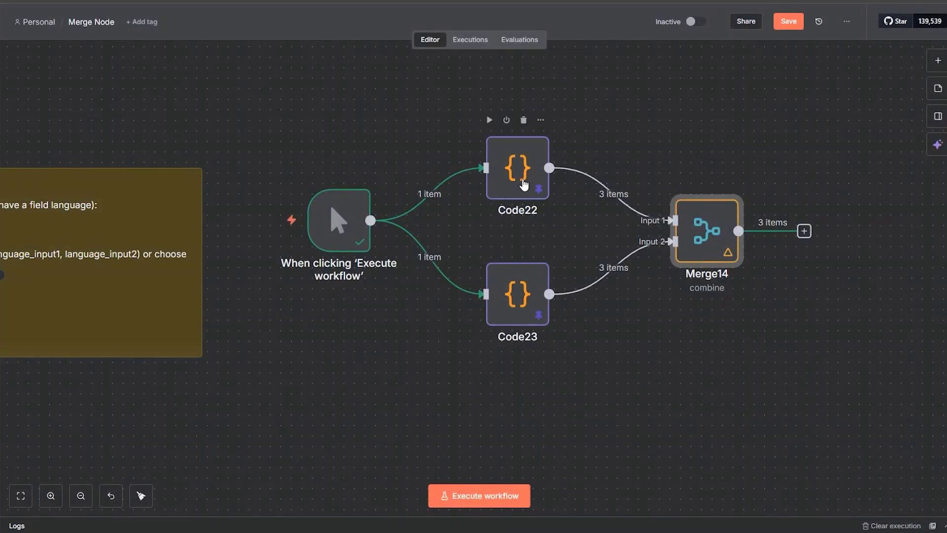
pyautogui.doubleClick(522, 196)
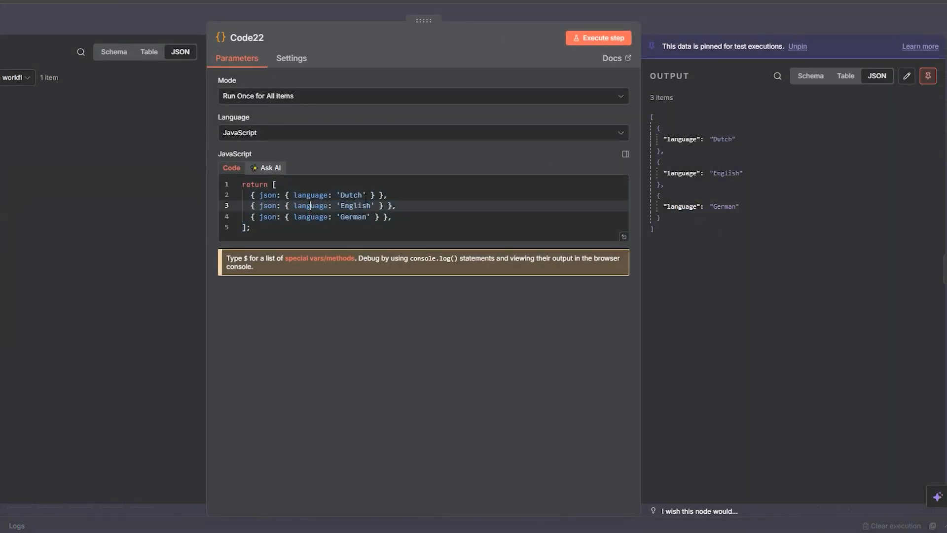
pyautogui.click(662, 25)
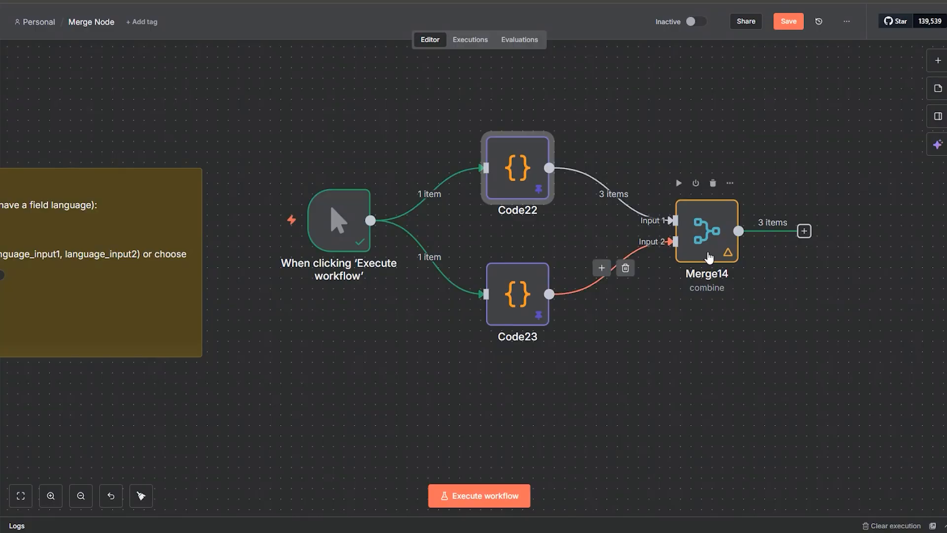
pyautogui.press('Return')
pyautogui.click(616, 114)
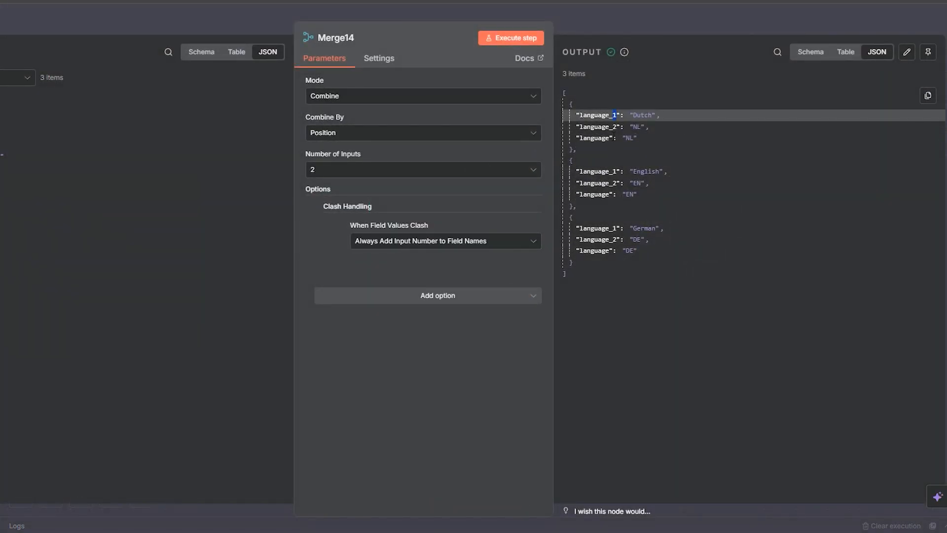
pyautogui.click(613, 127)
# Step: Set Merge14's field clash handling to Prefer Input 1 Version, keep Deep Merge for nested fields, and execute the node
pyautogui.click(401, 241)
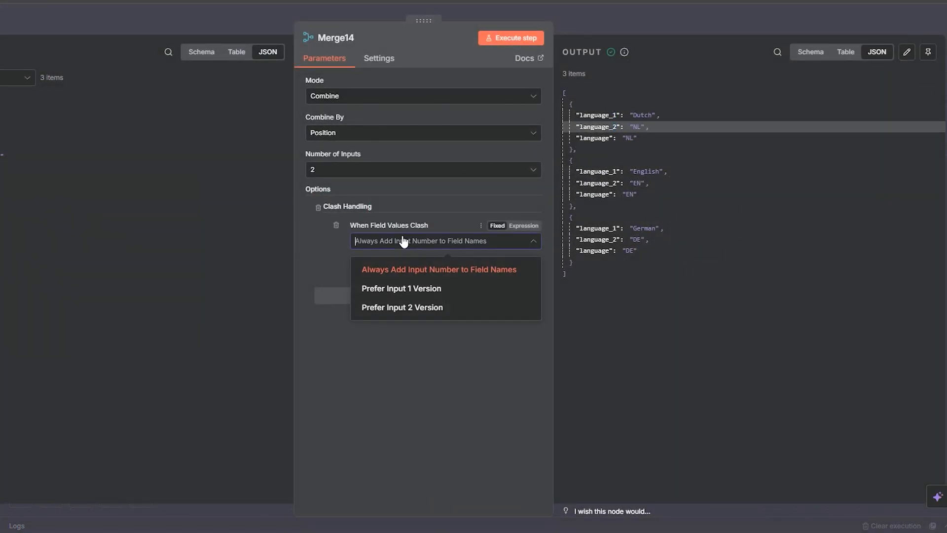
pyautogui.click(403, 290)
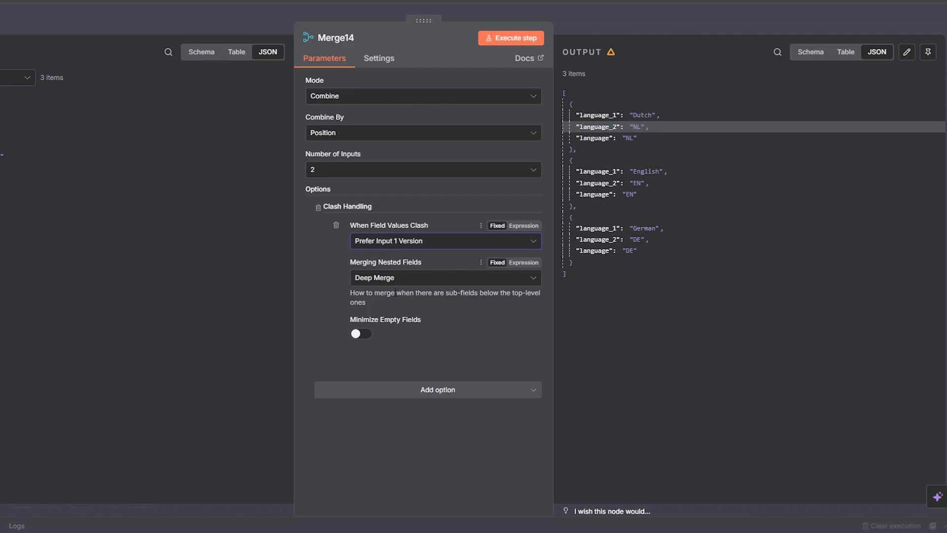
pyautogui.click(384, 280)
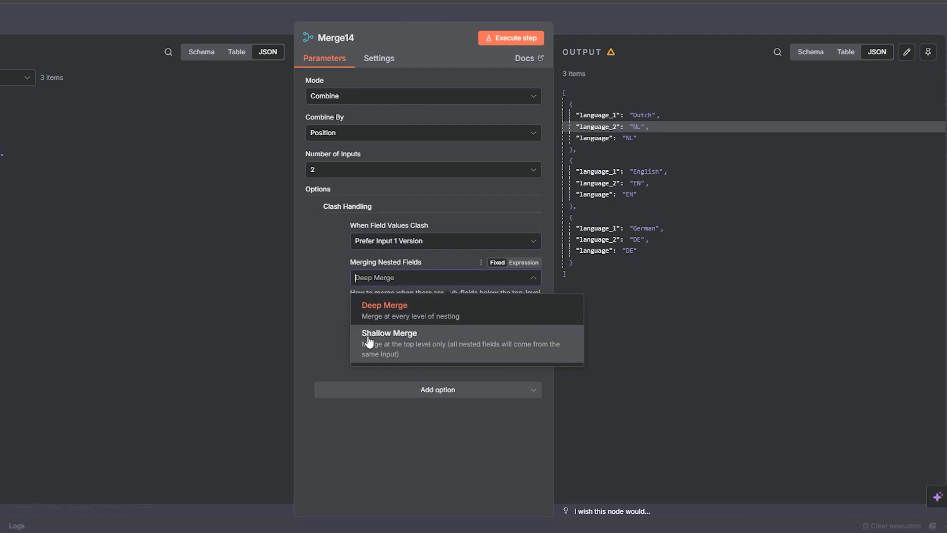
pyautogui.click(315, 301)
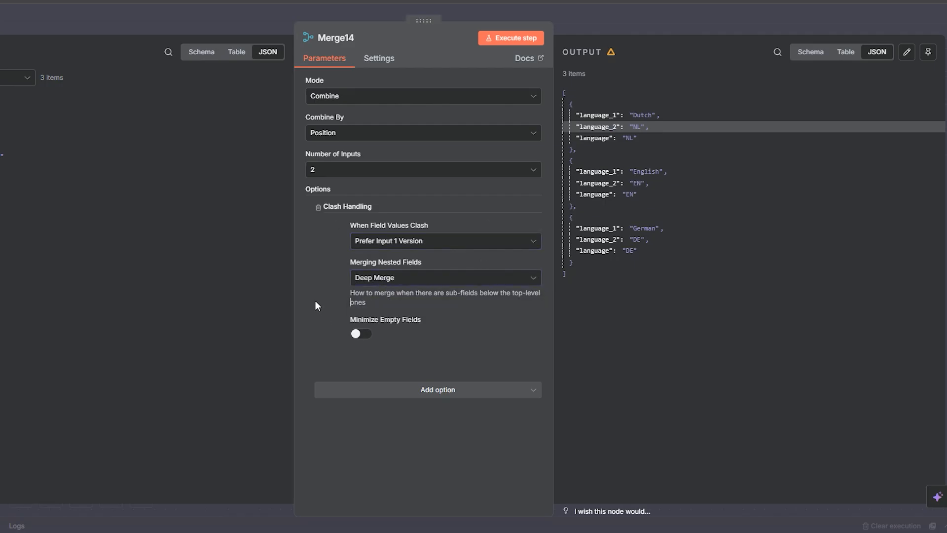
pyautogui.click(507, 40)
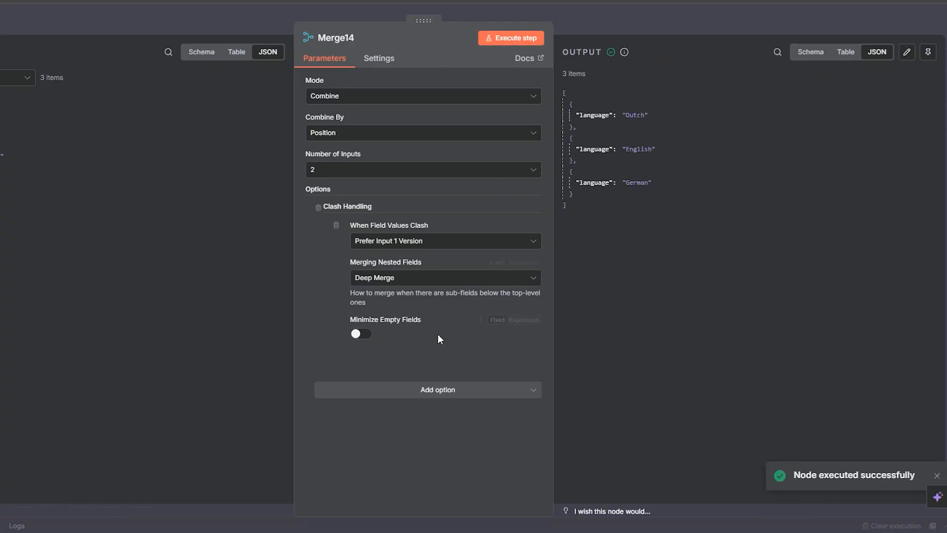
# Step: Set Merge14's Merging Nested Fields option to Shallow Merge and execute the node
pyautogui.click(398, 277)
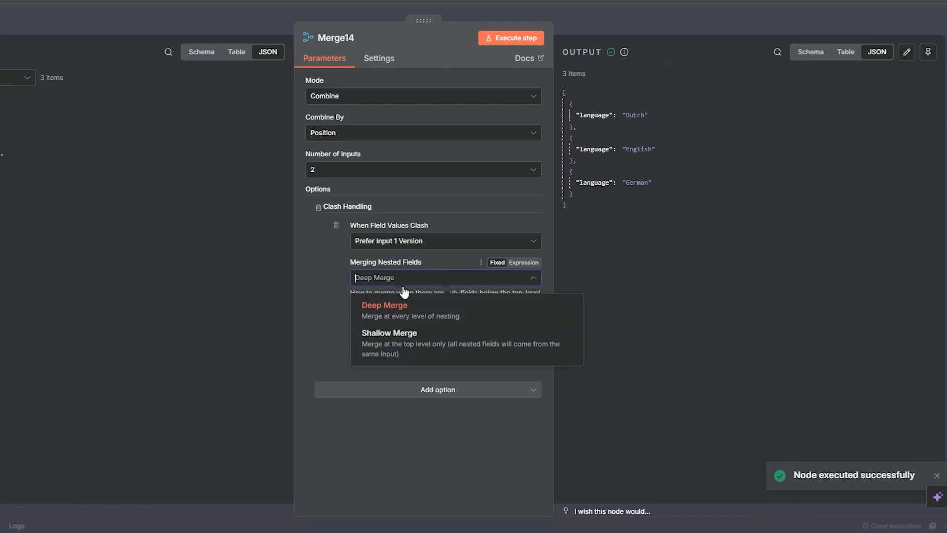
pyautogui.click(406, 348)
pyautogui.click(517, 40)
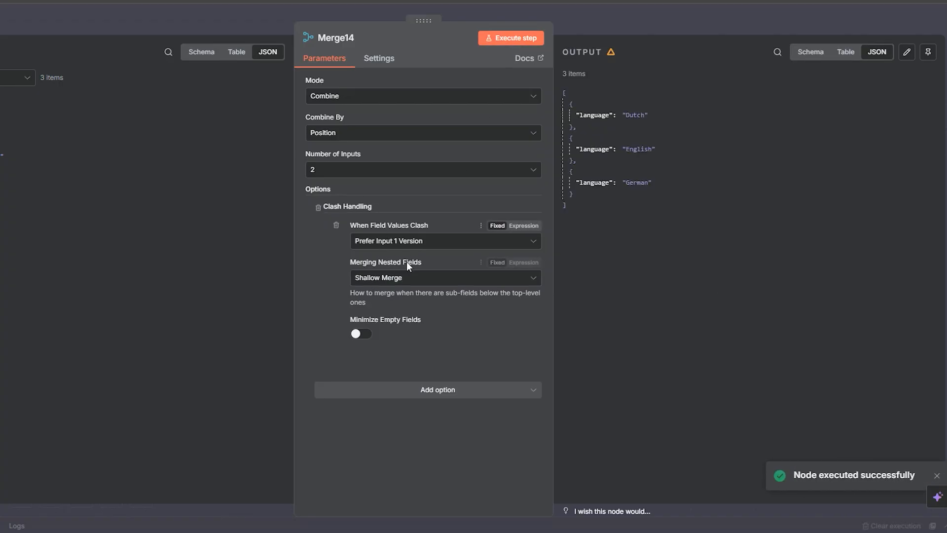
# Step: Set Merge14's field clash handling to Prefer Input 2 Version, execute the node, and keep Shallow Merge for nested fields
pyautogui.click(395, 242)
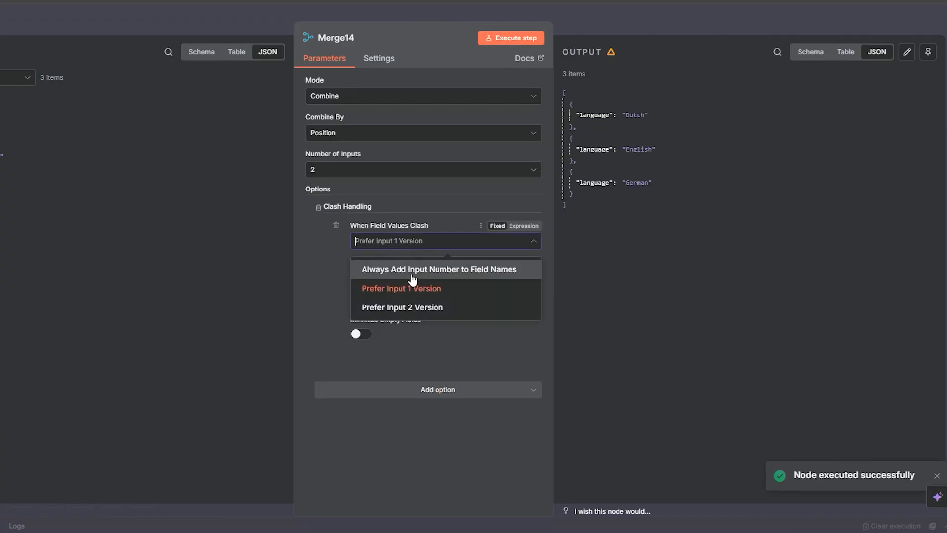
pyautogui.click(413, 308)
pyautogui.click(515, 39)
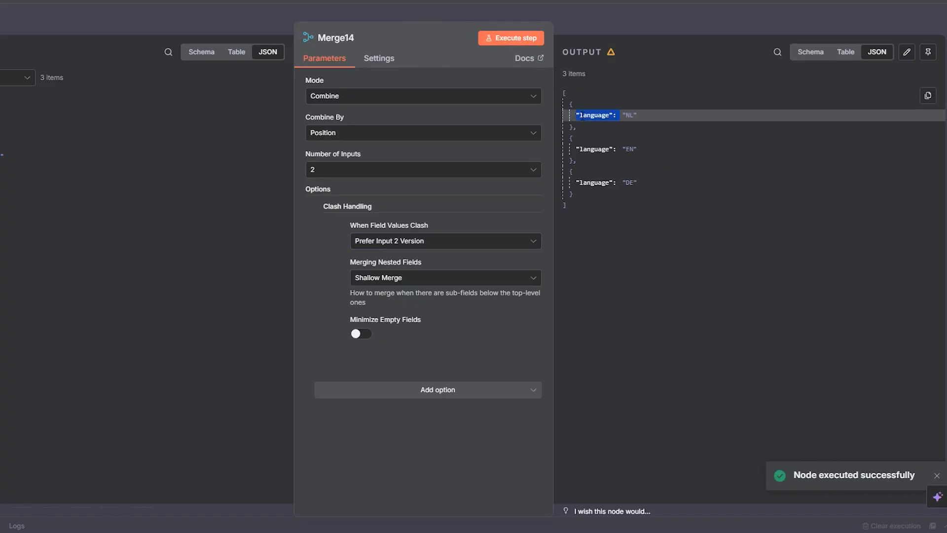
pyautogui.click(397, 278)
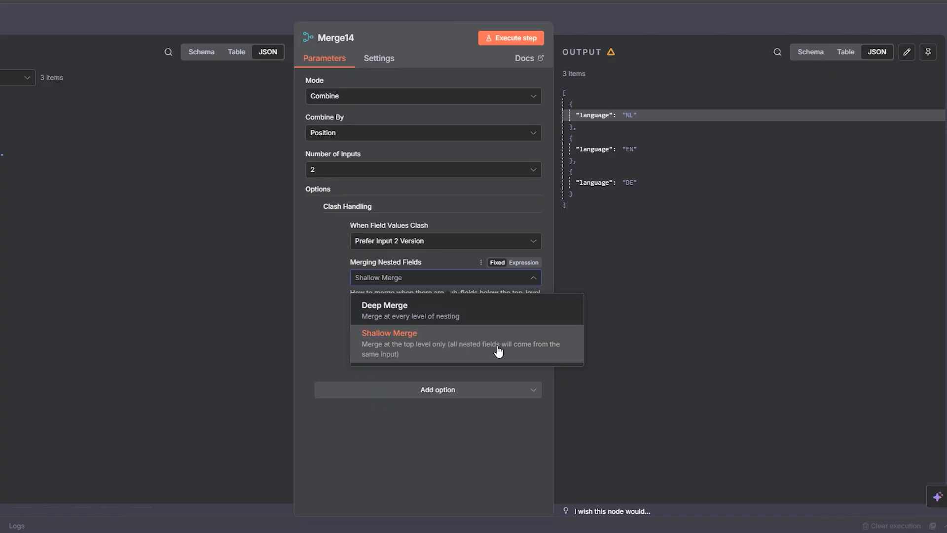
pyautogui.click(449, 353)
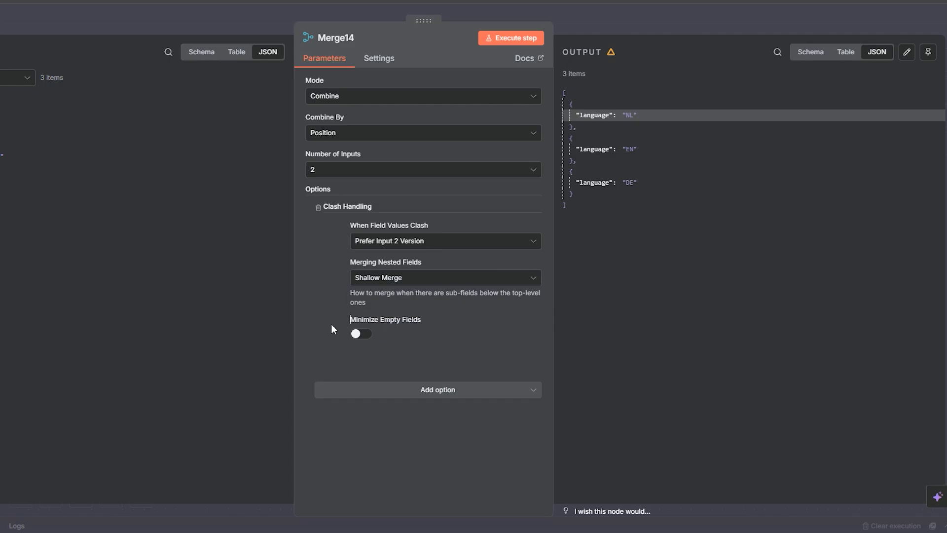
# Step: Set Merge14's field clash handling to Always Add Input Number to Field Names, execute the node, and close it
pyautogui.click(393, 242)
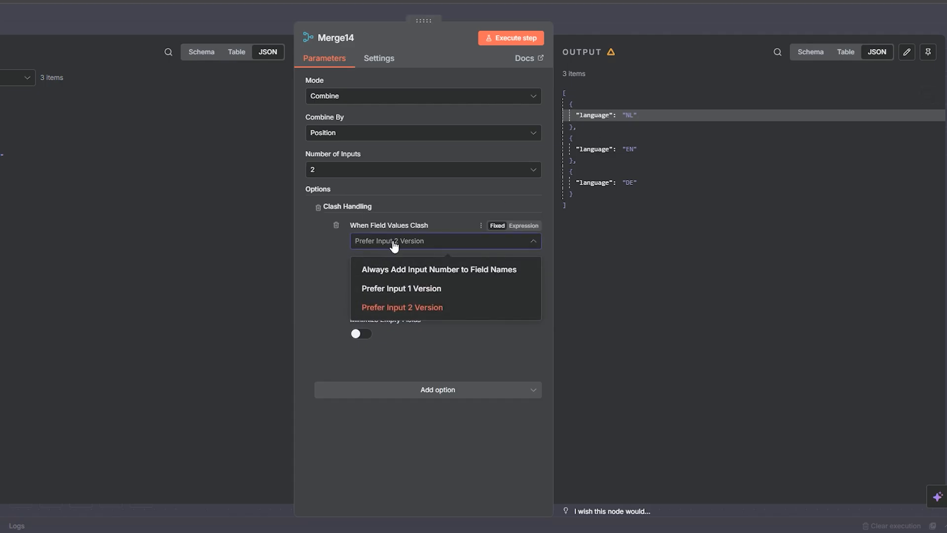
pyautogui.click(395, 270)
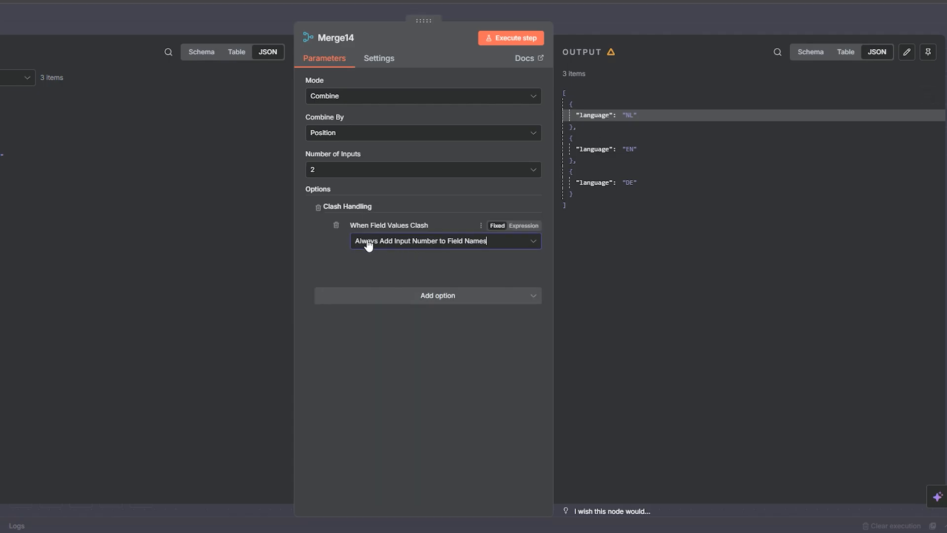
pyautogui.click(524, 39)
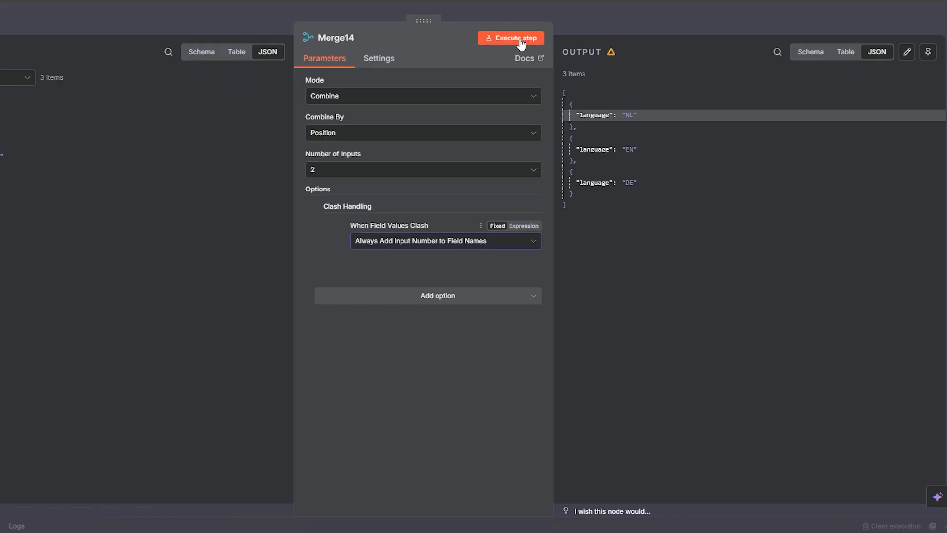
pyautogui.click(620, 27)
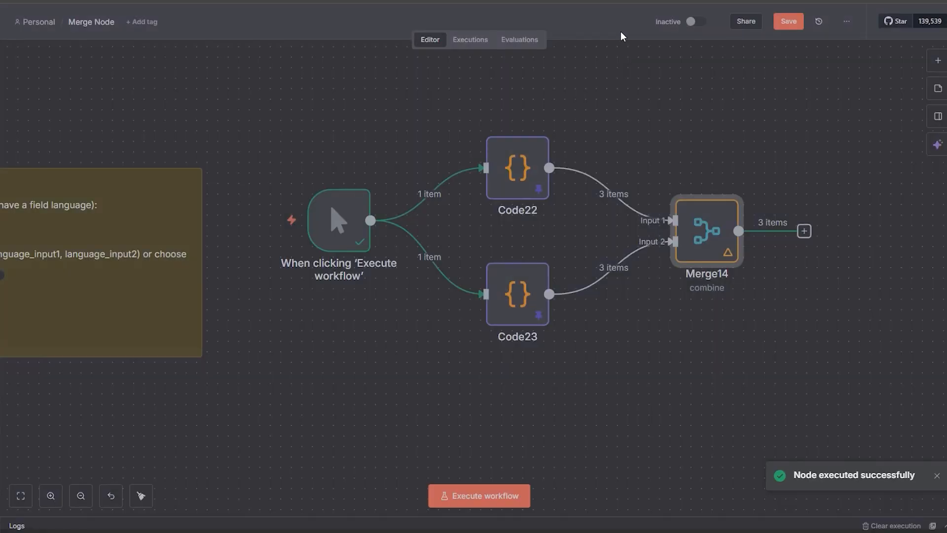
# Step: Remove the connections from the manual trigger to Code23 and Code22
pyautogui.moveTo(470, 340); pyautogui.dragTo(475, 338)
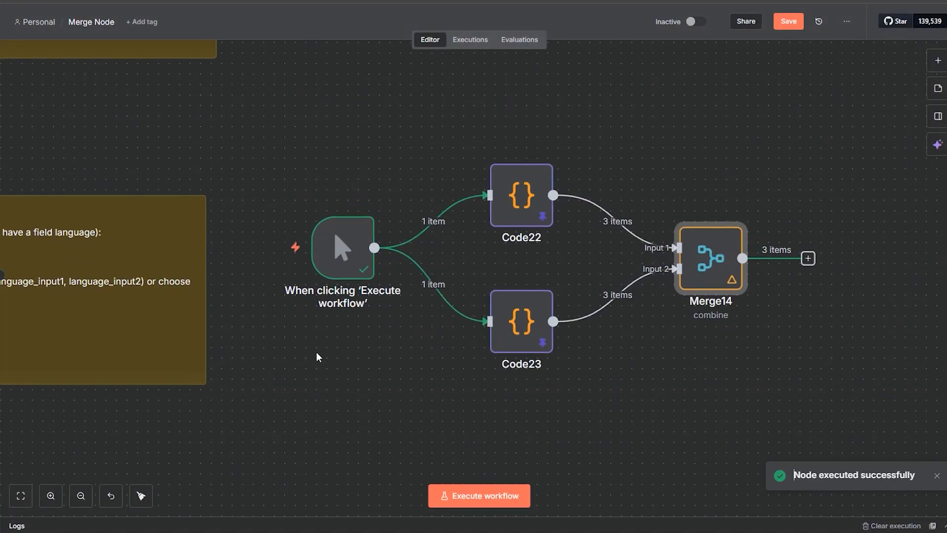
pyautogui.moveTo(350, 340); pyautogui.dragTo(582, 290)
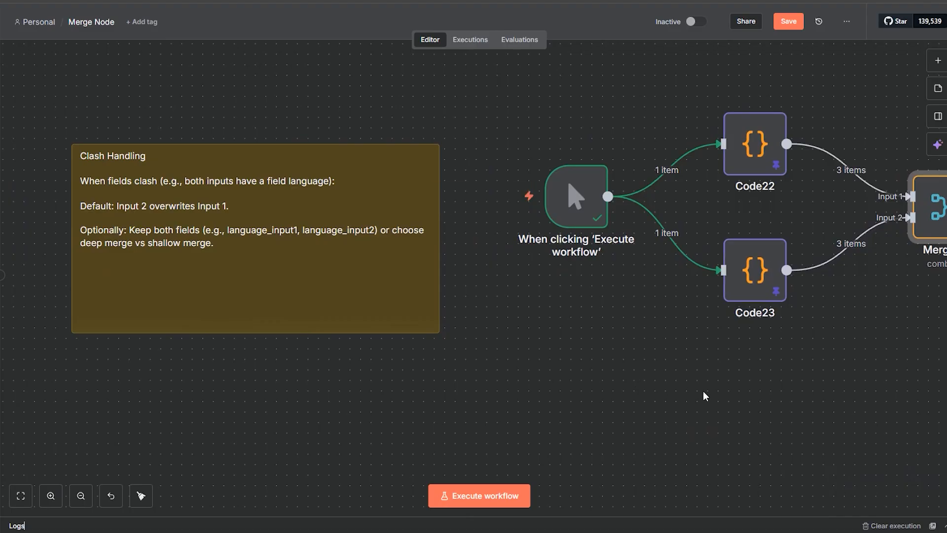
pyautogui.moveTo(703, 392); pyautogui.dragTo(627, 337)
pyautogui.click(604, 178)
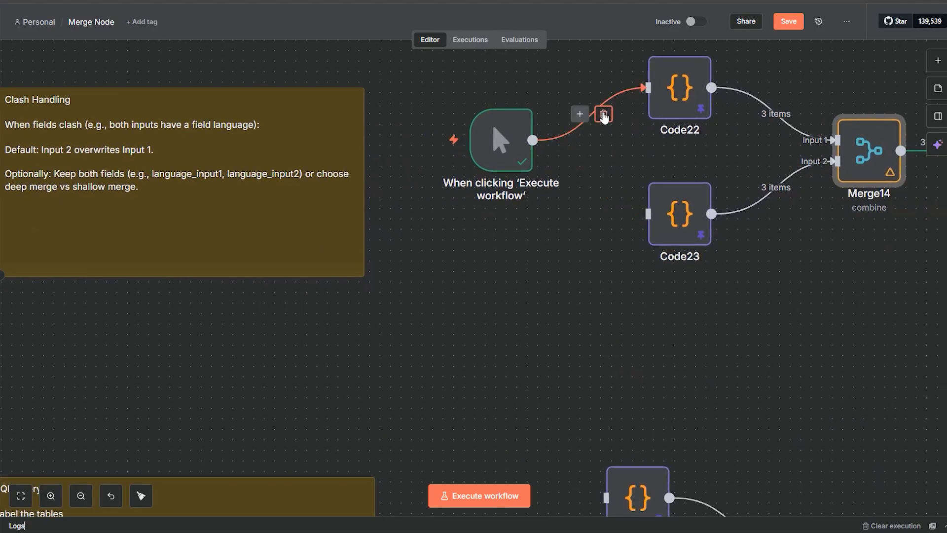
pyautogui.click(602, 113)
# Step: Move the manual trigger down to the SQL Query example, between its note and the Products and Prices nodes
pyautogui.moveTo(501, 143); pyautogui.dragTo(470, 331)
pyautogui.moveTo(628, 349); pyautogui.dragTo(742, 152)
pyautogui.moveTo(598, 372); pyautogui.dragTo(525, 278)
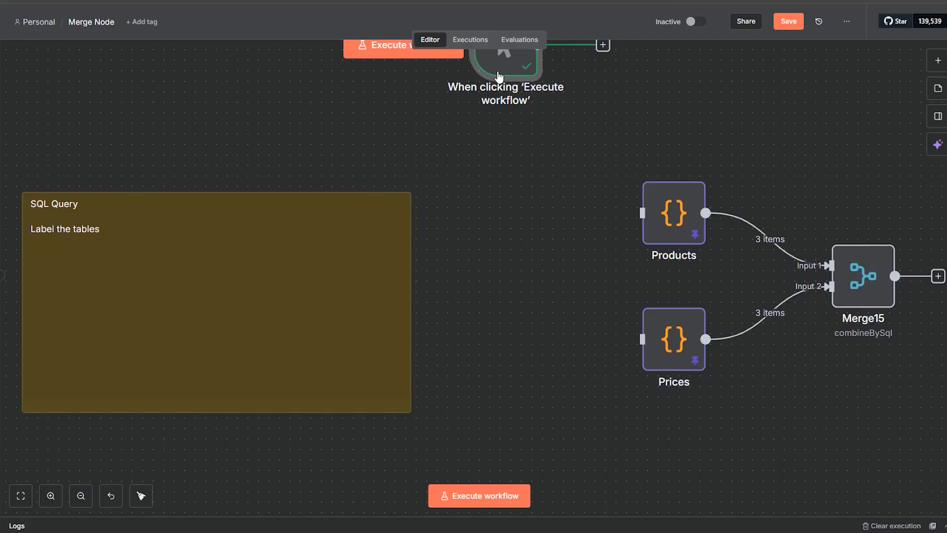
pyautogui.moveTo(501, 78); pyautogui.dragTo(528, 320)
pyautogui.moveTo(581, 412); pyautogui.dragTo(573, 351)
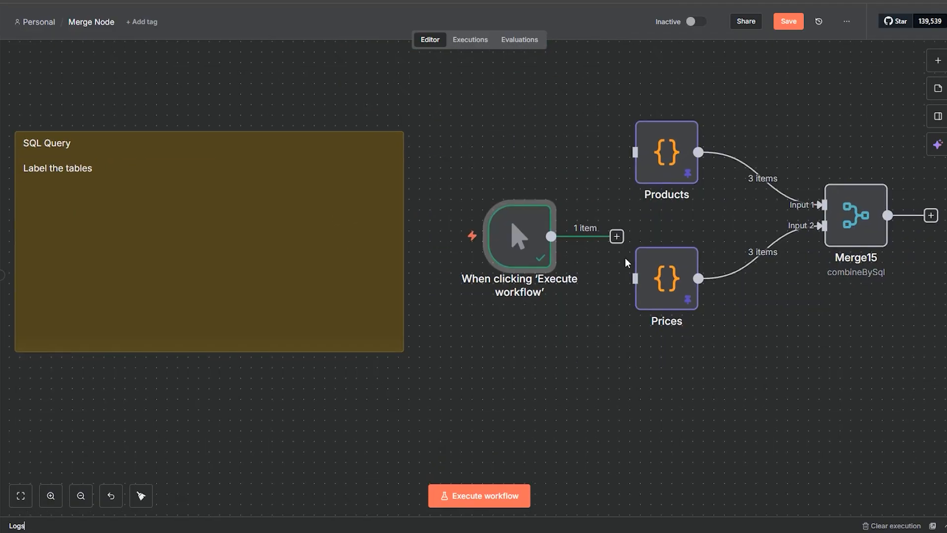
# Step: Adjust the manual trigger's position in the SQL Query example and connect it to the Products and Prices nodes
pyautogui.moveTo(518, 241); pyautogui.dragTo(507, 198)
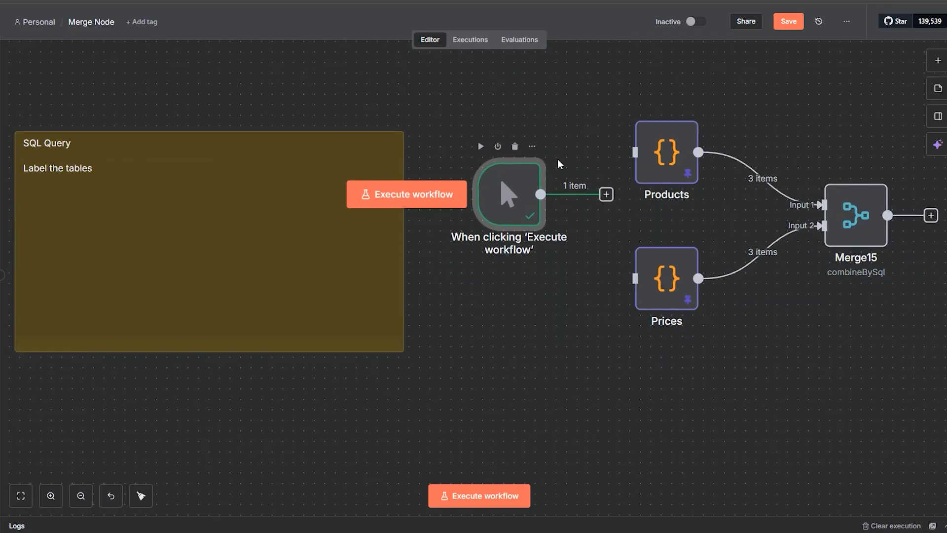
pyautogui.moveTo(734, 93); pyautogui.dragTo(501, 425)
pyautogui.scroll(7, 501, 430)
pyautogui.hscroll(-3, 501, 430)
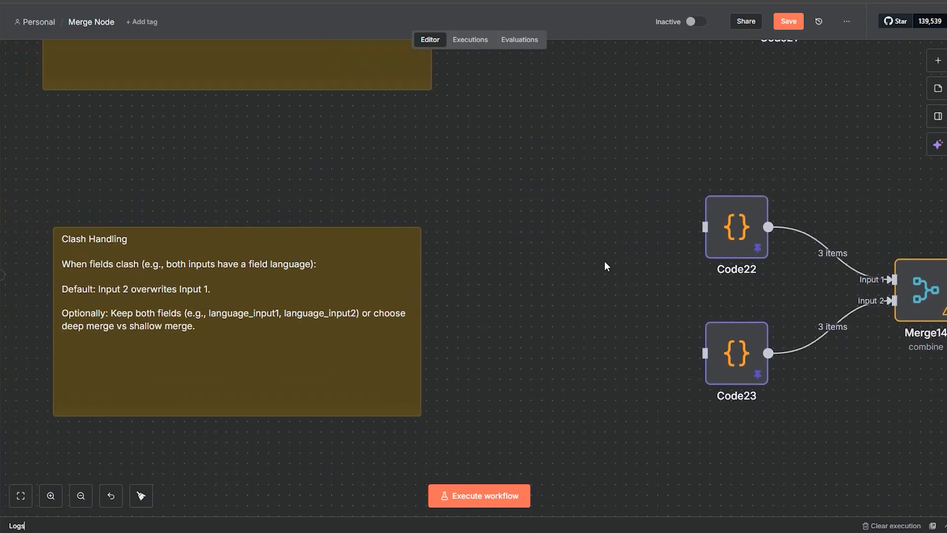
pyautogui.moveTo(716, 322); pyautogui.dragTo(594, 179)
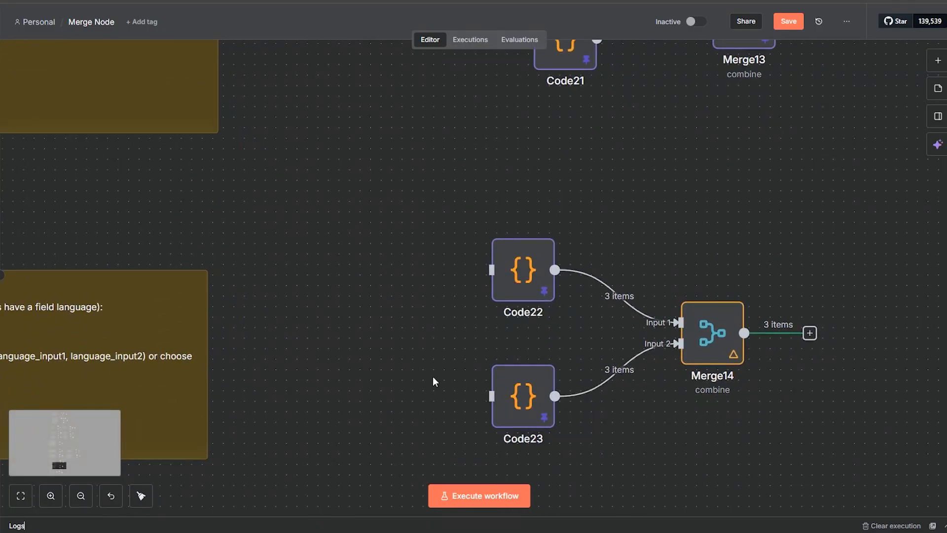
pyautogui.scroll(-7, 656, 481)
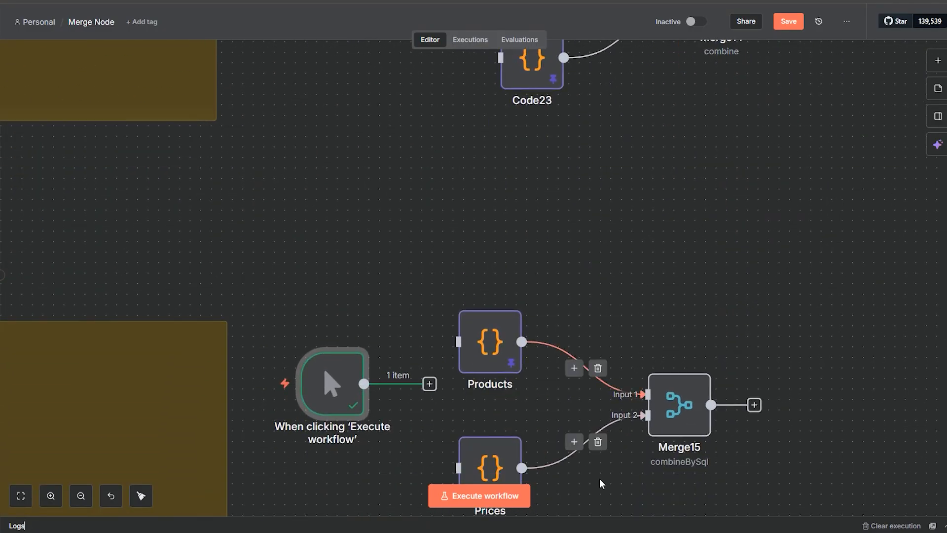
pyautogui.scroll(-3, 625, 507)
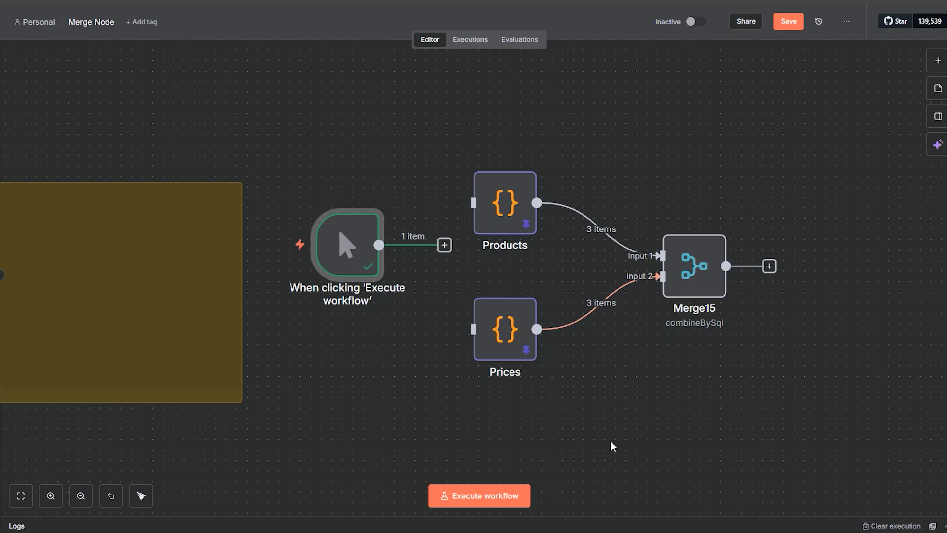
pyautogui.moveTo(597, 429); pyautogui.dragTo(675, 395)
pyautogui.moveTo(431, 236); pyautogui.dragTo(410, 247)
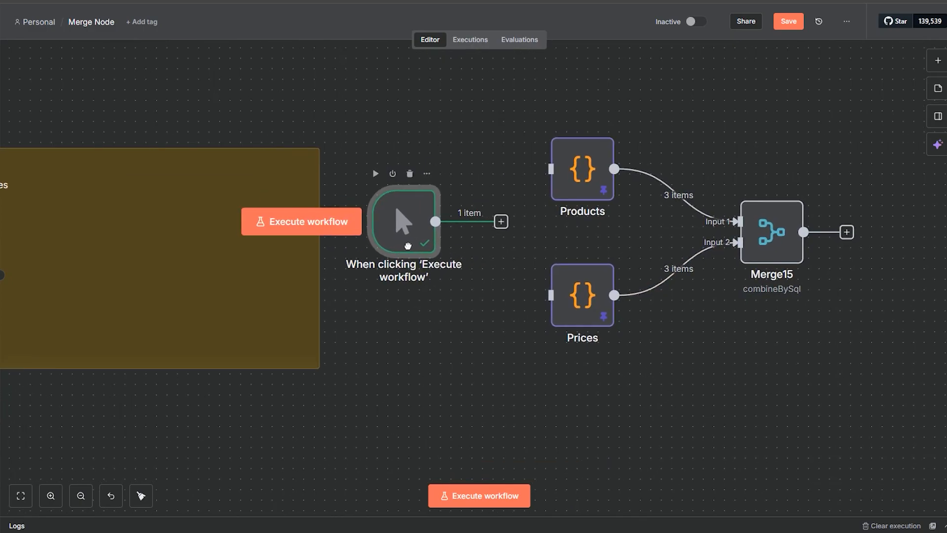
pyautogui.moveTo(501, 222); pyautogui.dragTo(551, 169)
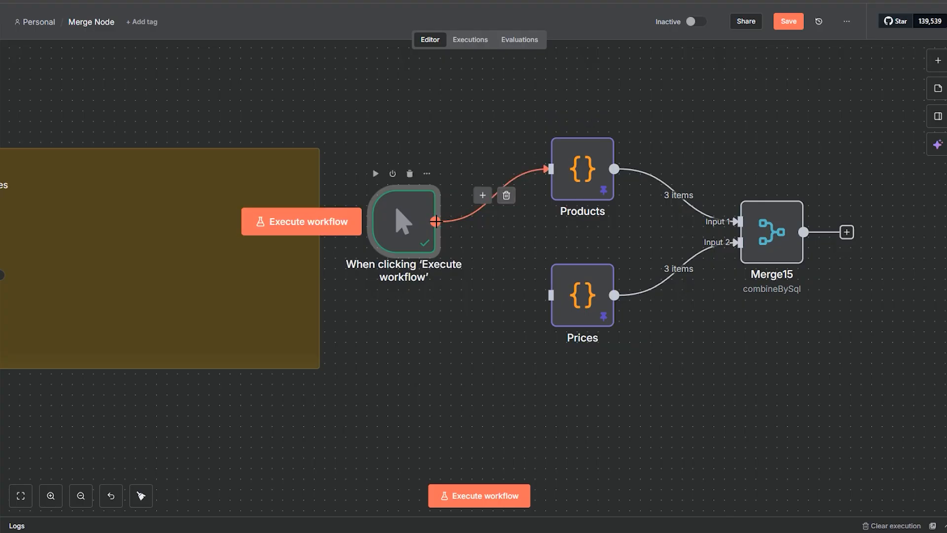
pyautogui.moveTo(435, 221); pyautogui.dragTo(556, 296)
pyautogui.moveTo(405, 234)
pyautogui.mouseDown()
pyautogui.moveTo(424, 250)
pyautogui.moveTo(415, 245)
pyautogui.mouseUp()
# Step: Review the merge examples across the whole workflow, from Append through Clash Handling, and return to the SQL Query example
pyautogui.scroll(2, 649, 348)
pyautogui.hscroll(2, 649, 349)
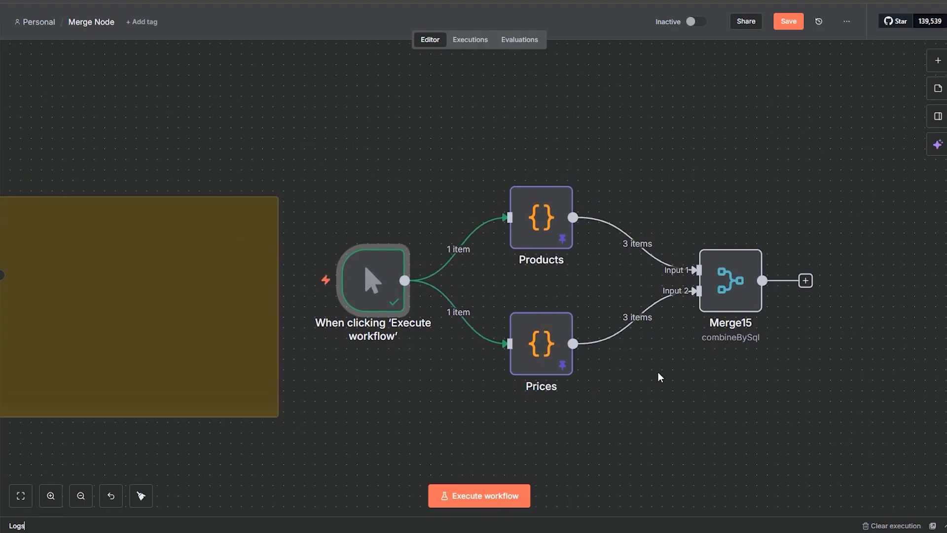
pyautogui.click(79, 496)
pyautogui.click(79, 496)
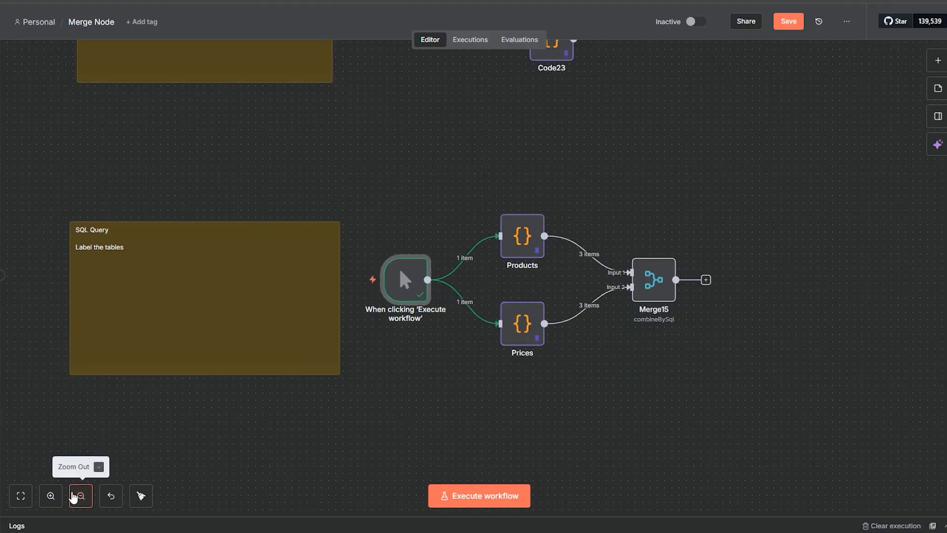
pyautogui.click(80, 495)
pyautogui.click(80, 495)
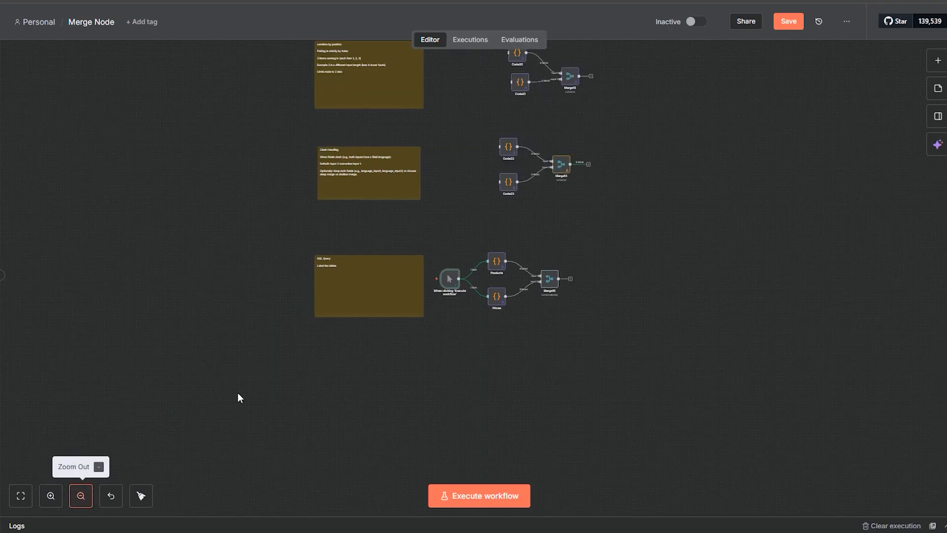
pyautogui.scroll(10, 661, 245)
pyautogui.hscroll(4, 661, 245)
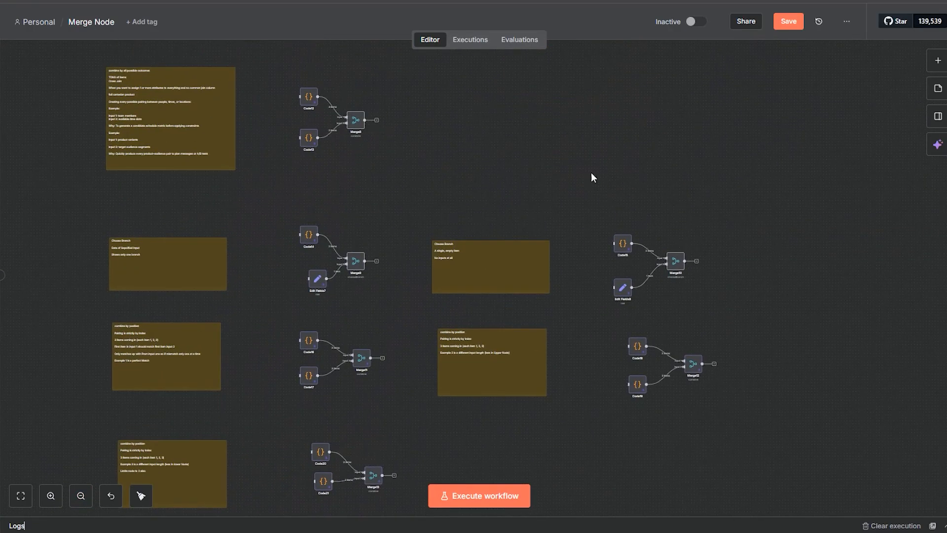
pyautogui.scroll(10, 598, 363)
pyautogui.hscroll(-2, 599, 363)
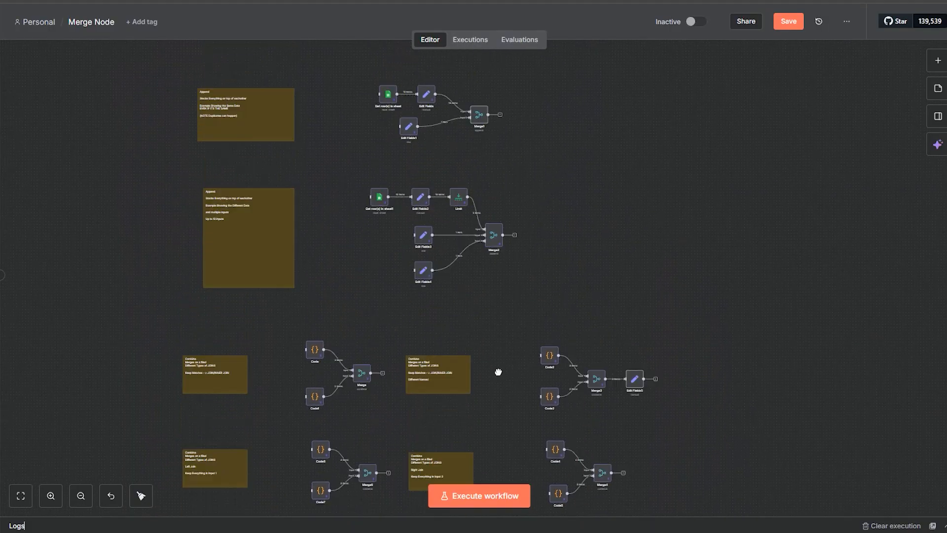
pyautogui.scroll(-10, 515, 441)
pyautogui.hscroll(-2, 515, 441)
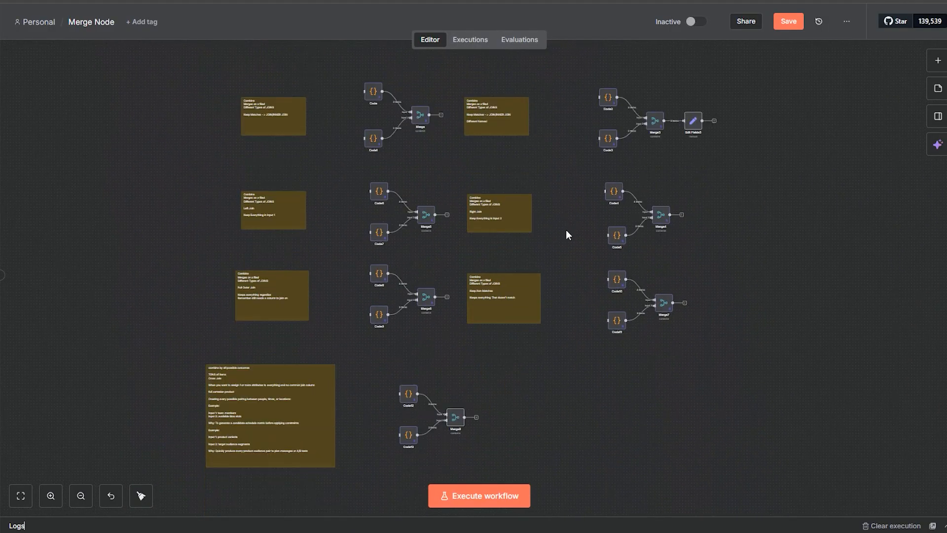
pyautogui.scroll(-12, 575, 263)
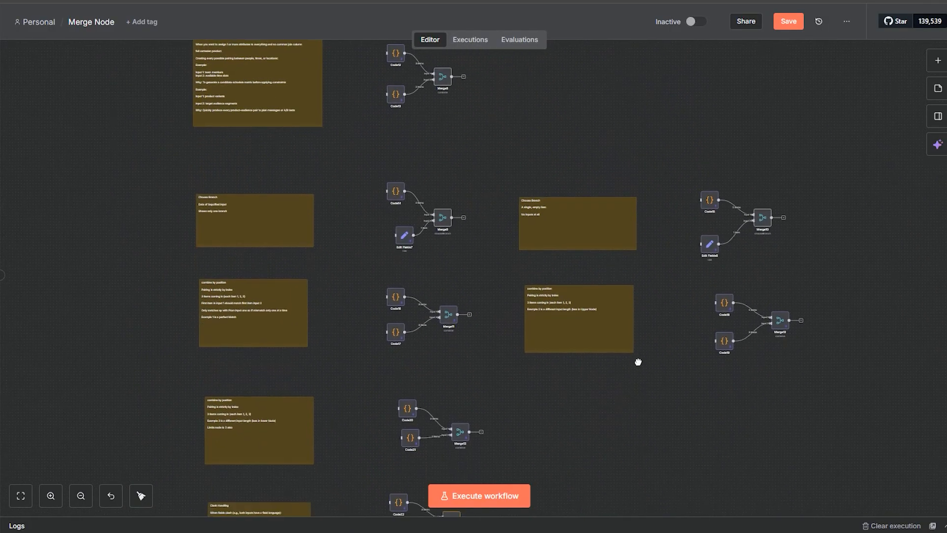
pyautogui.scroll(-1, 617, 442)
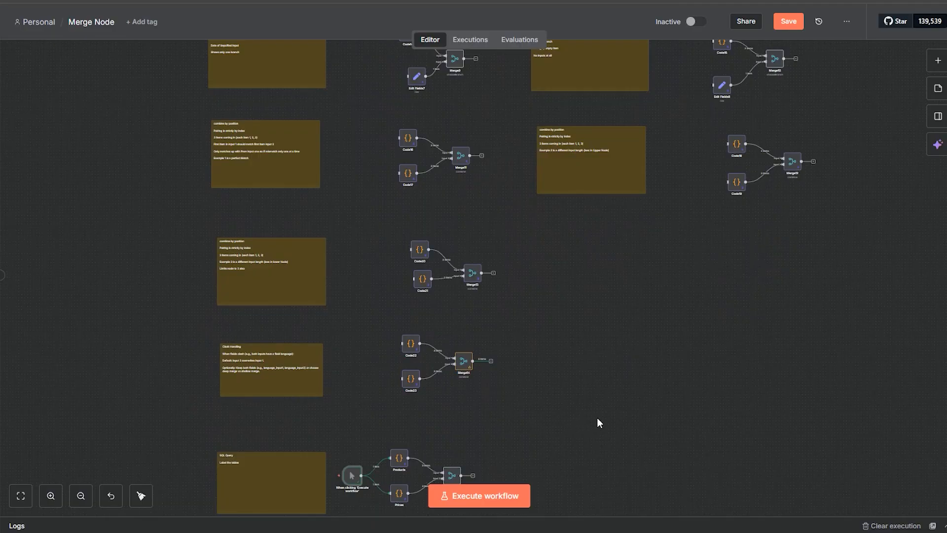
pyautogui.scroll(-3, 593, 416)
pyautogui.hscroll(-2, 546, 355)
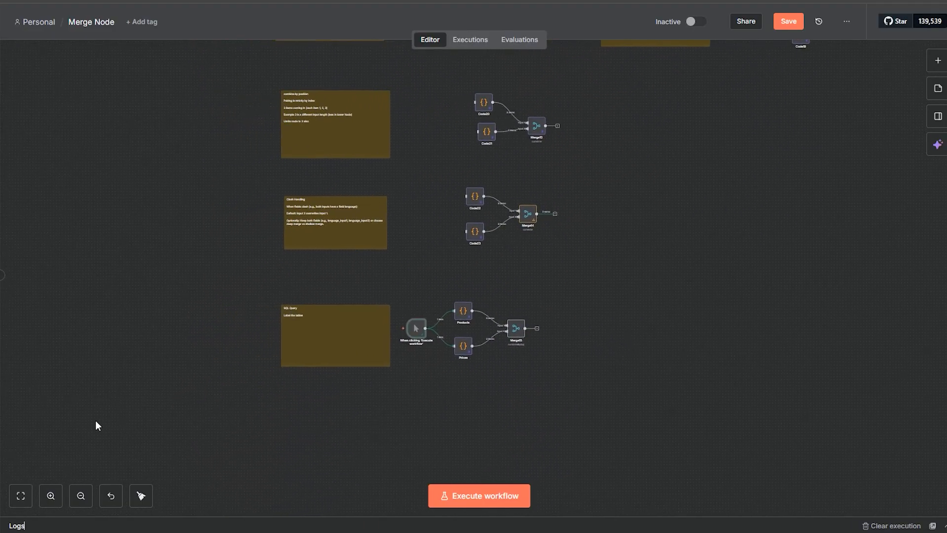
pyautogui.click(50, 495)
pyautogui.rightClick(50, 495)
pyautogui.click(513, 396)
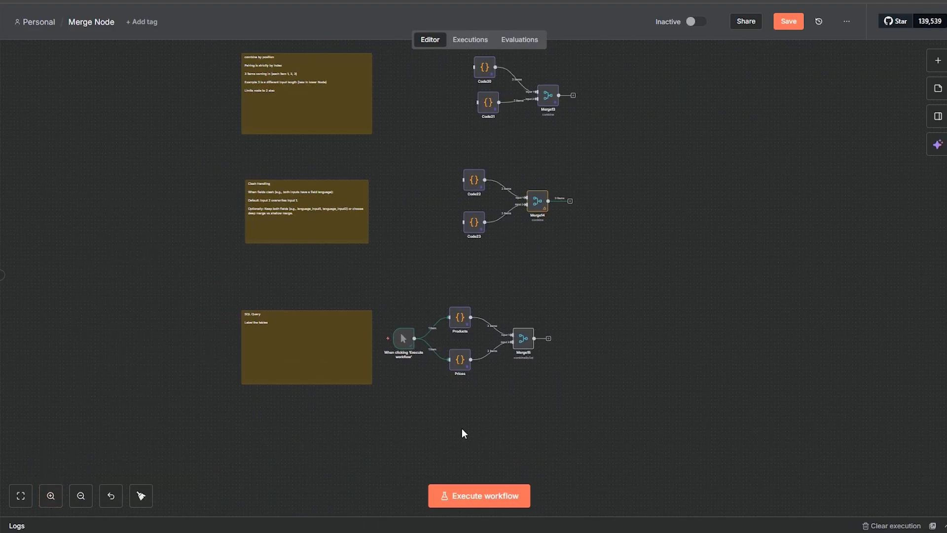
pyautogui.click(51, 496)
pyautogui.click(51, 496)
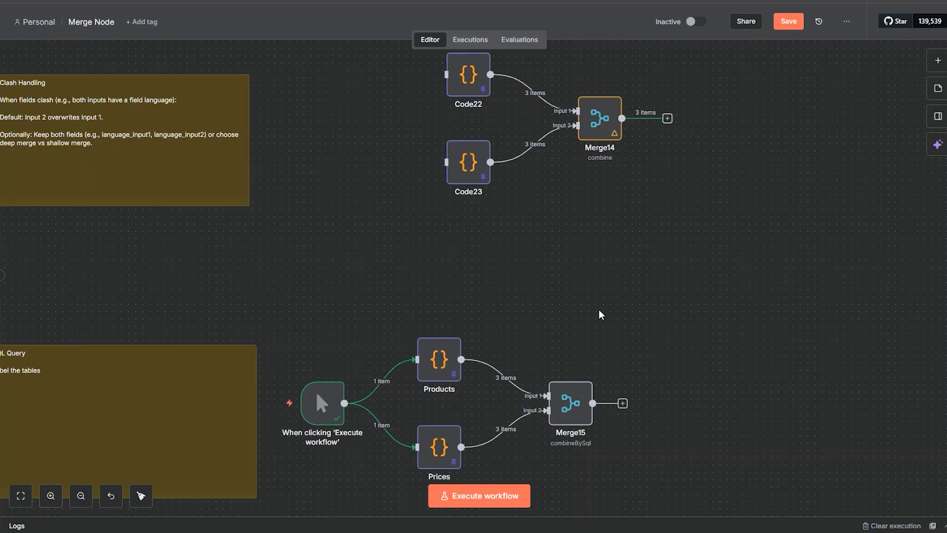
pyautogui.moveTo(600, 313); pyautogui.dragTo(654, 167)
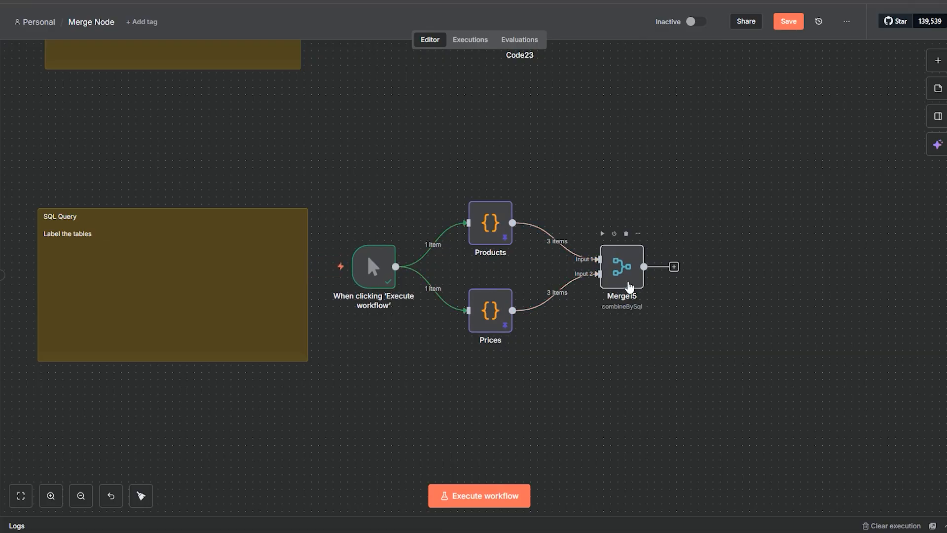
# Step: Open the Merge15 node and keep its mode set to SQL Query
pyautogui.doubleClick(630, 287)
pyautogui.click(345, 96)
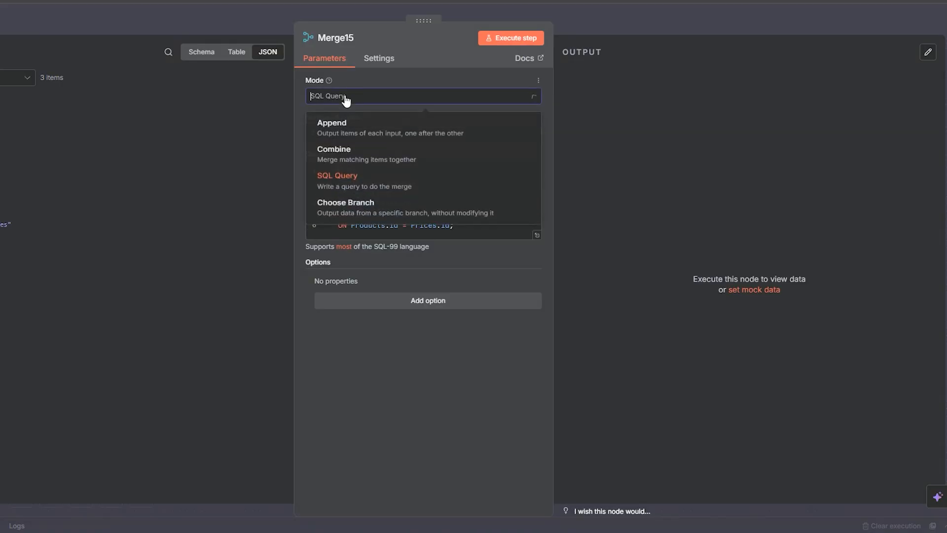
pyautogui.click(348, 187)
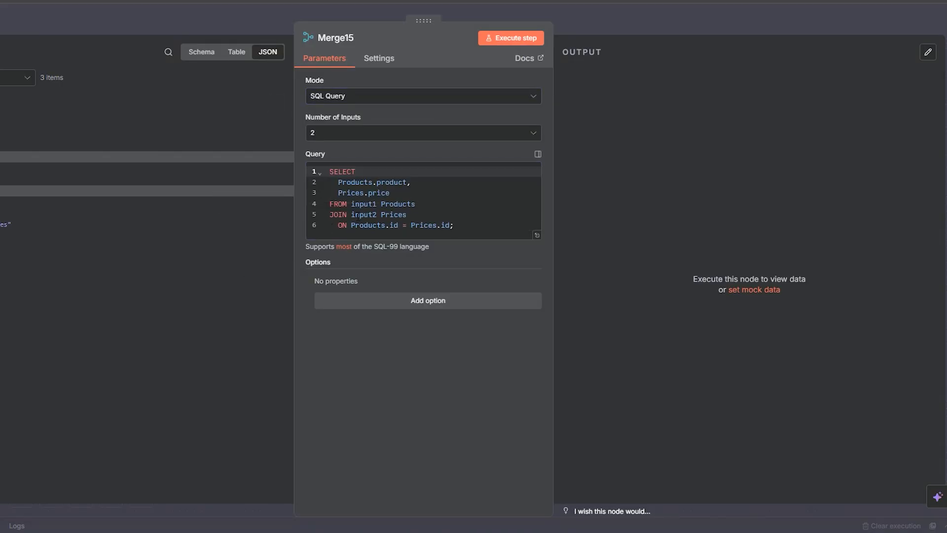
# Step: Examine Merge15's SQL query, including its selected product and price fields and the input1 and input2 references, and close the node
pyautogui.click(352, 215)
pyautogui.click(467, 227)
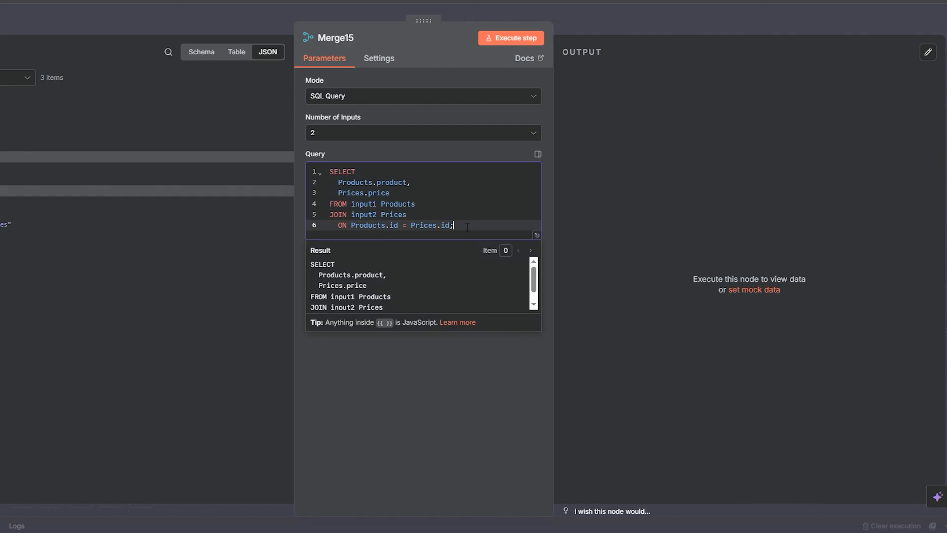
pyautogui.moveTo(467, 227); pyautogui.dragTo(316, 169)
pyautogui.click(383, 182)
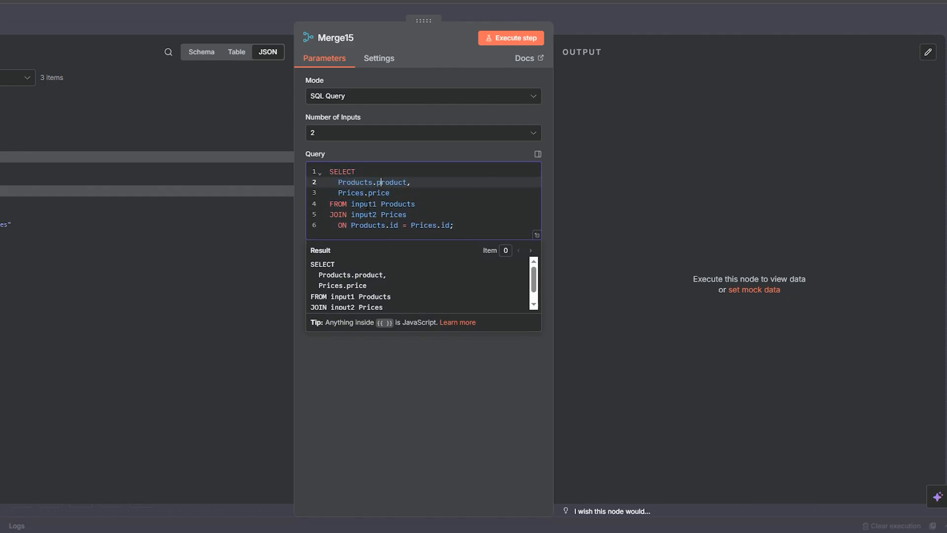
pyautogui.doubleClick(367, 204)
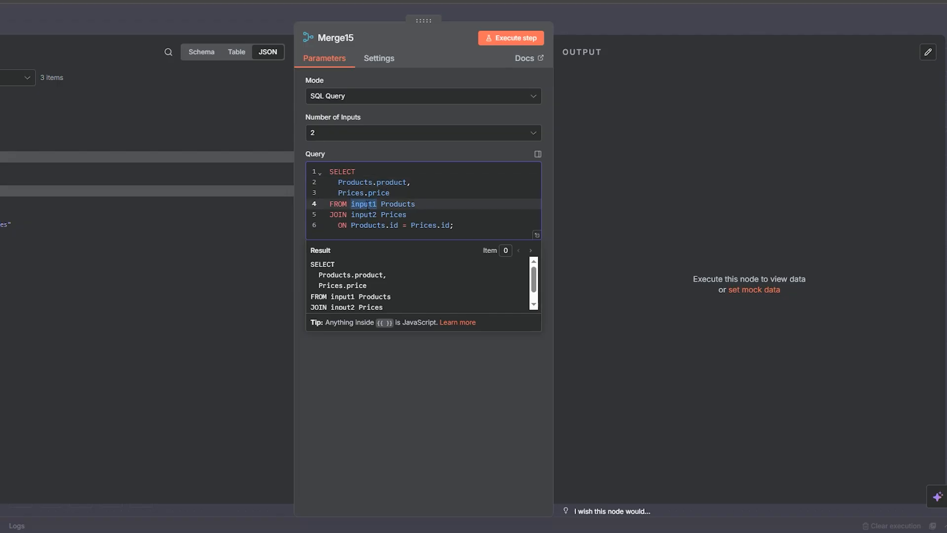
pyautogui.doubleClick(375, 215)
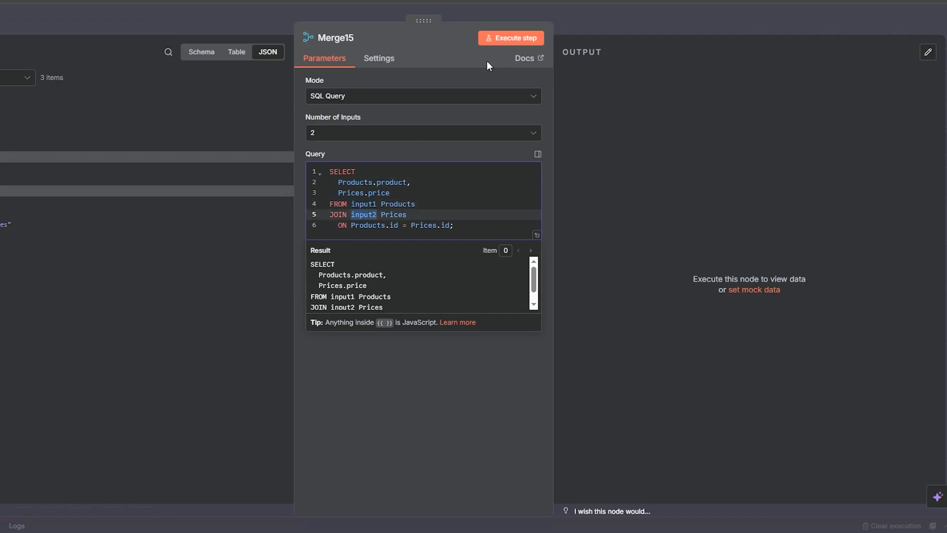
pyautogui.click(576, 14)
# Step: Inspect the Products node's data and compare it with the input1 Products and input2 Prices table labels in Merge15's query
pyautogui.doubleClick(491, 222)
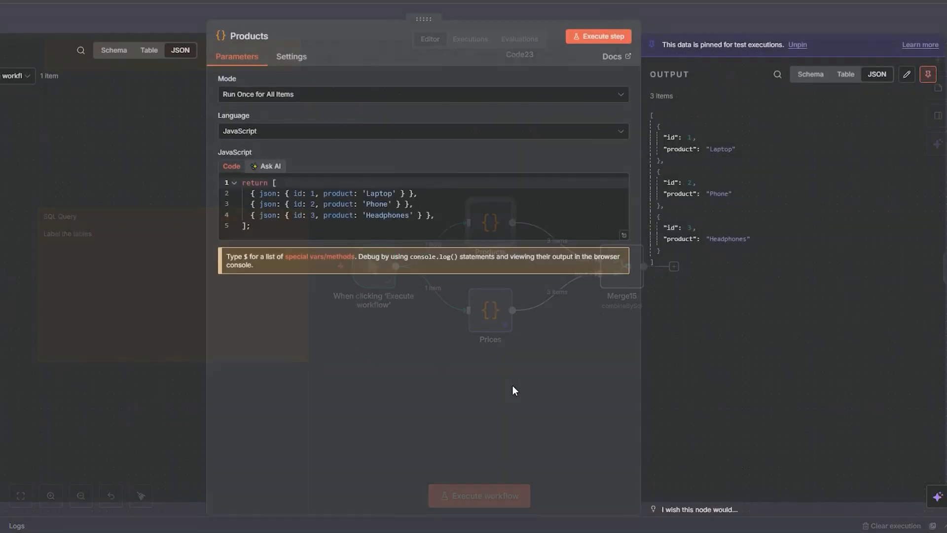
pyautogui.click(675, 34)
pyautogui.doubleClick(622, 267)
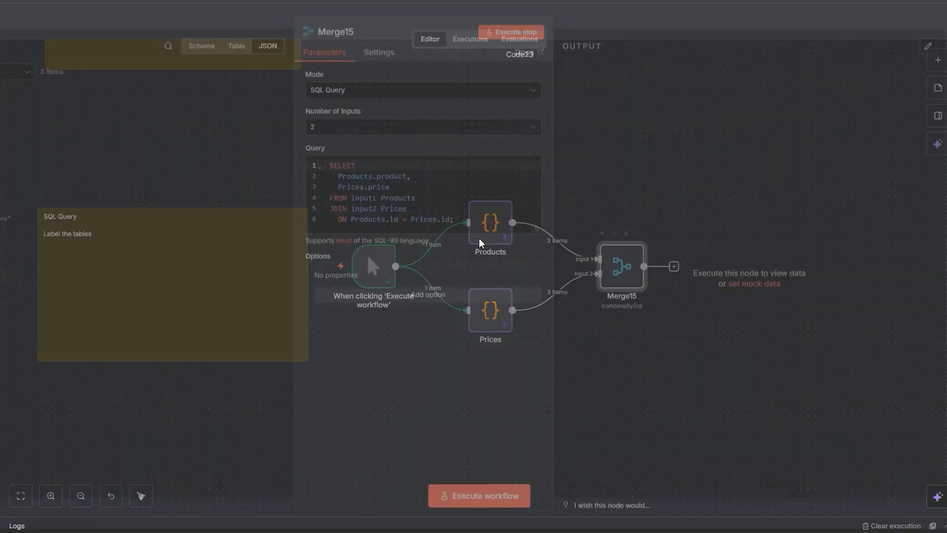
pyautogui.click(359, 204)
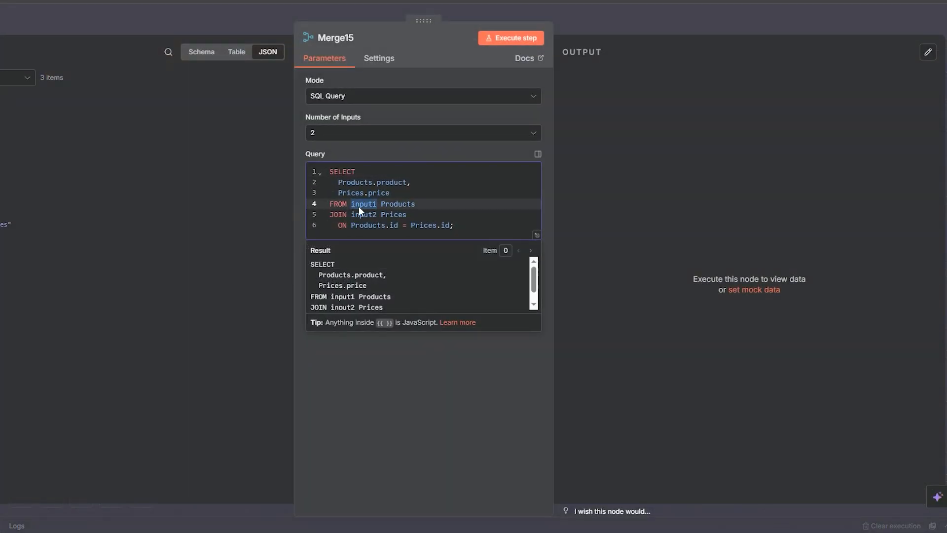
pyautogui.doubleClick(398, 203)
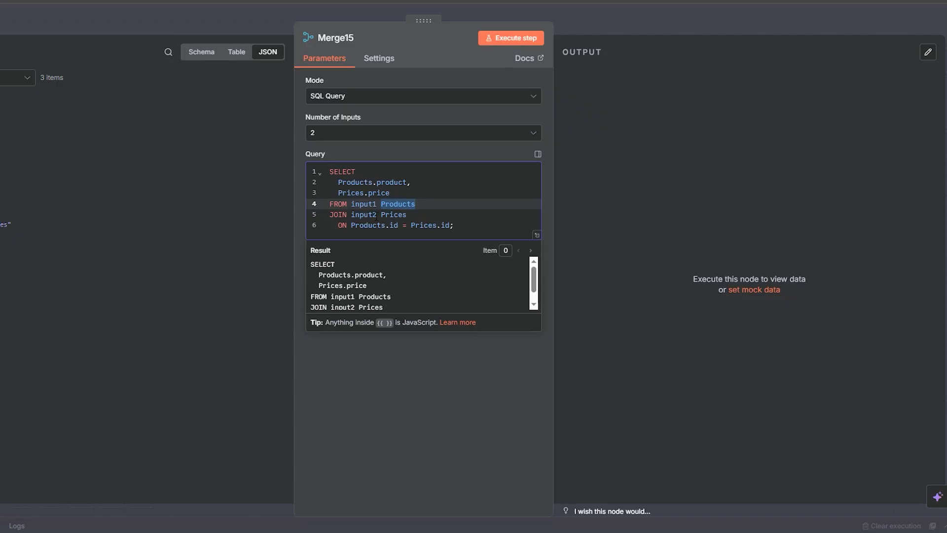
pyautogui.doubleClick(338, 214)
pyautogui.doubleClick(364, 214)
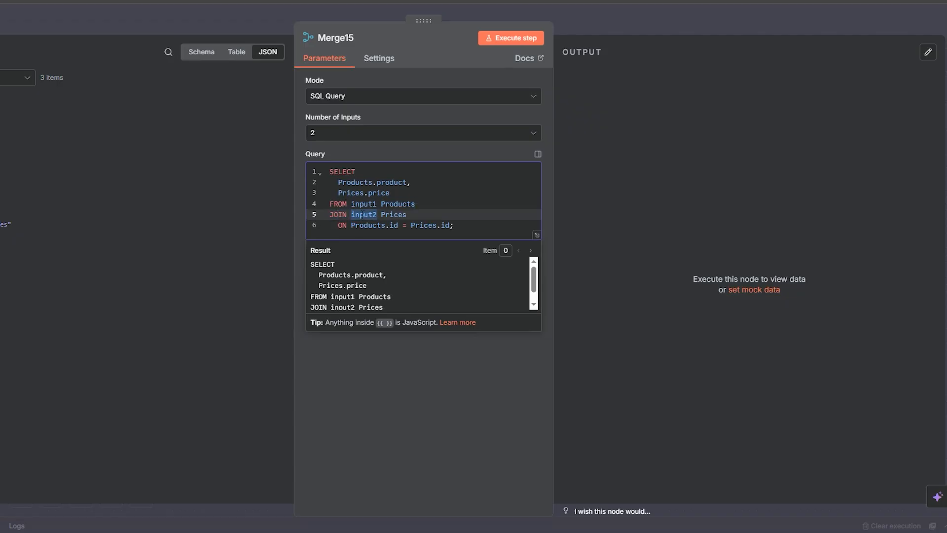
pyautogui.click(618, 23)
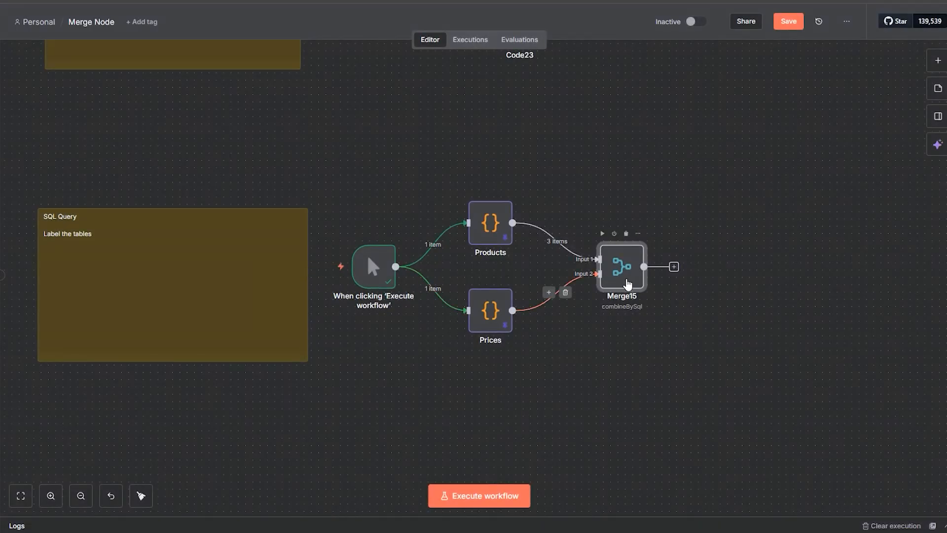
pyautogui.doubleClick(624, 277)
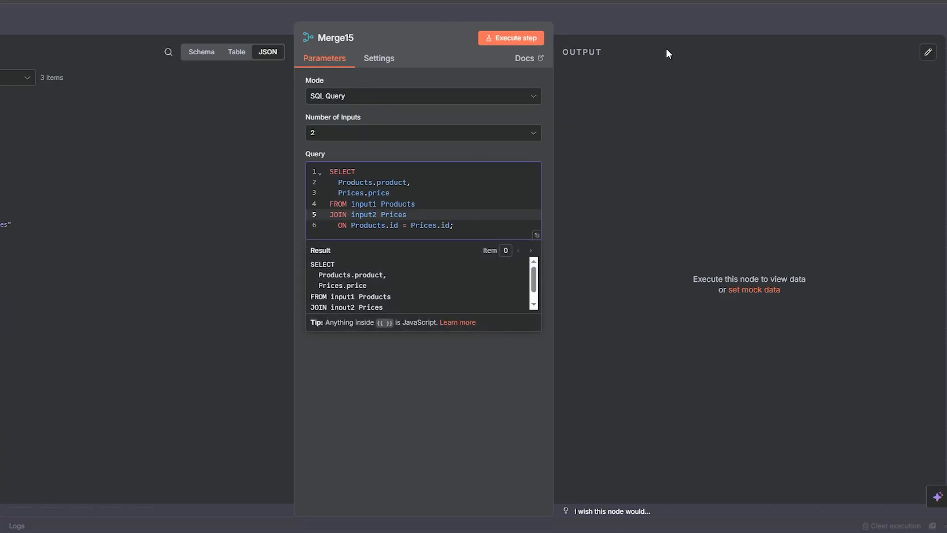
pyautogui.click(626, 14)
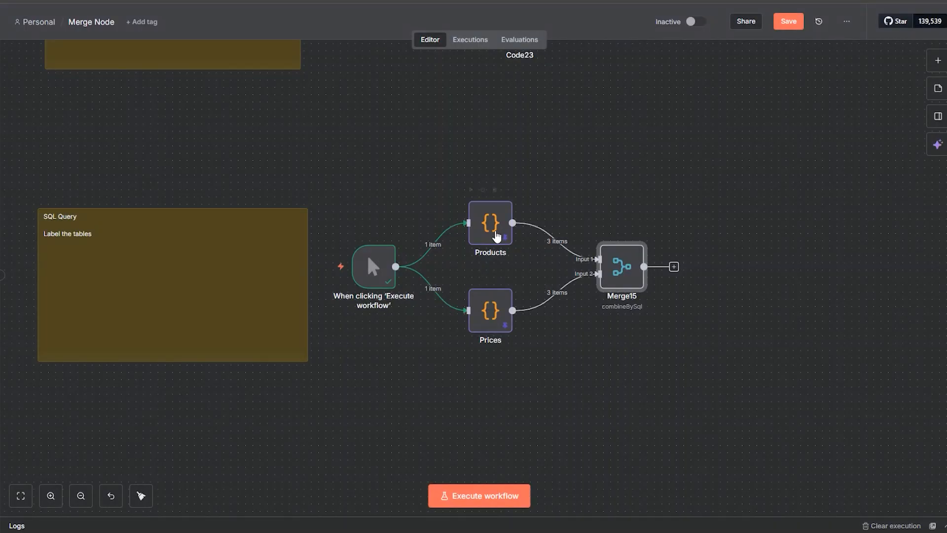
# Step: Space the Products and Prices nodes slightly farther apart vertically in the SQL Query example
pyautogui.moveTo(487, 334); pyautogui.dragTo(487, 327)
pyautogui.moveTo(505, 244)
pyautogui.mouseDown()
pyautogui.moveTo(519, 288)
pyautogui.moveTo(505, 237)
pyautogui.mouseUp()
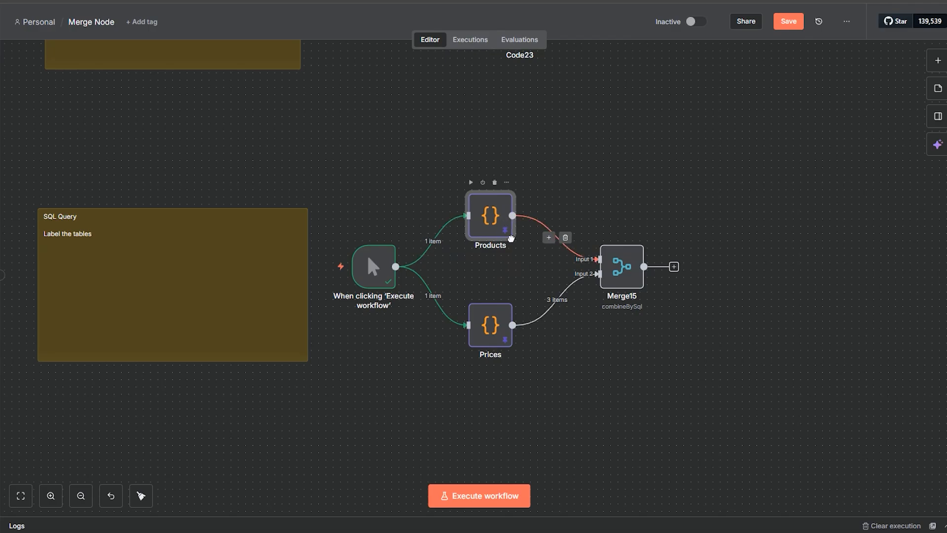
pyautogui.moveTo(493, 325); pyautogui.dragTo(493, 318)
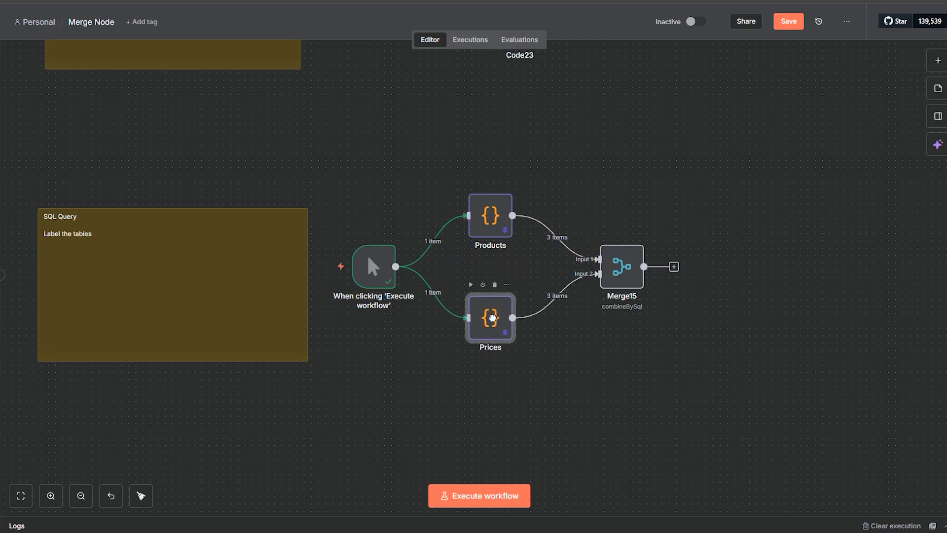
# Step: Review Merge15's SQL query: the Products.product and Prices.price fields, the input1 and input2 tables, and the join on matching ids
pyautogui.doubleClick(629, 288)
pyautogui.doubleClick(363, 187)
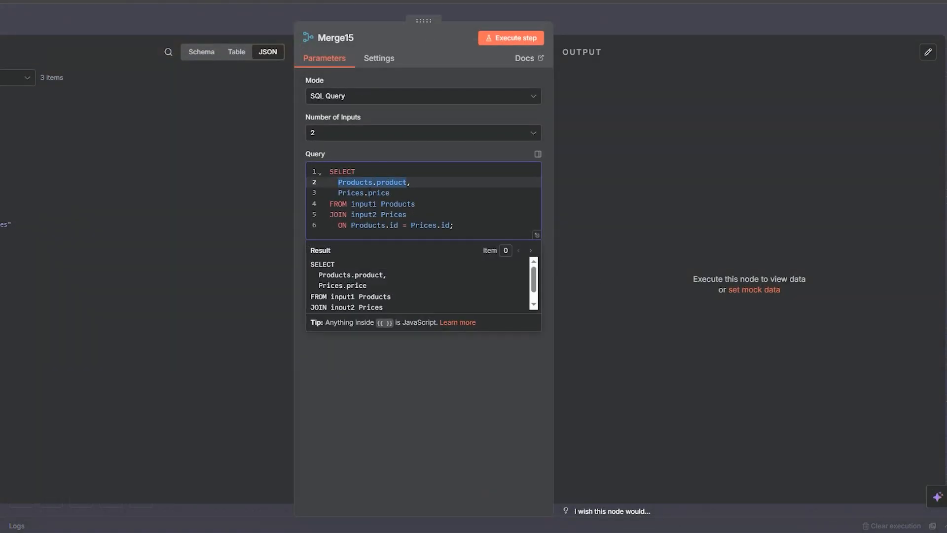
pyautogui.doubleClick(376, 193)
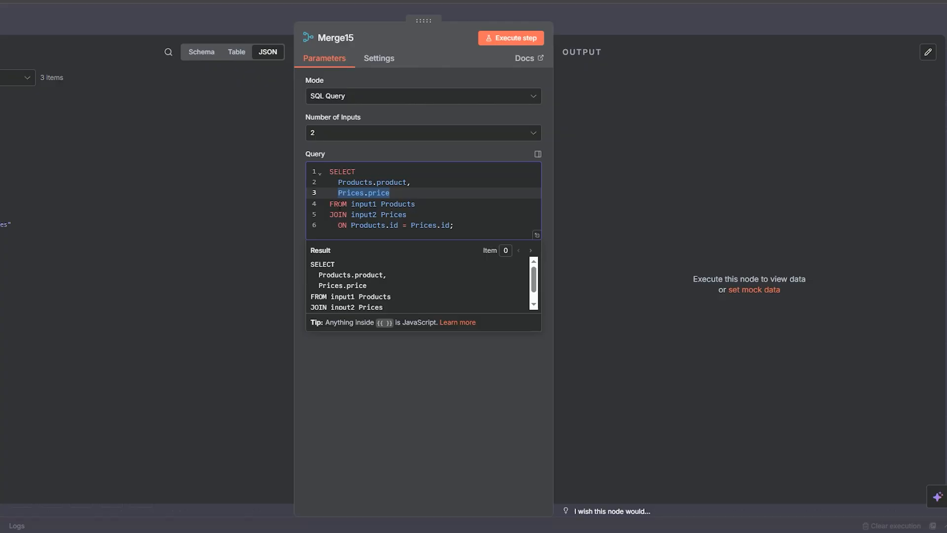
pyautogui.doubleClick(365, 225)
pyautogui.click(365, 225)
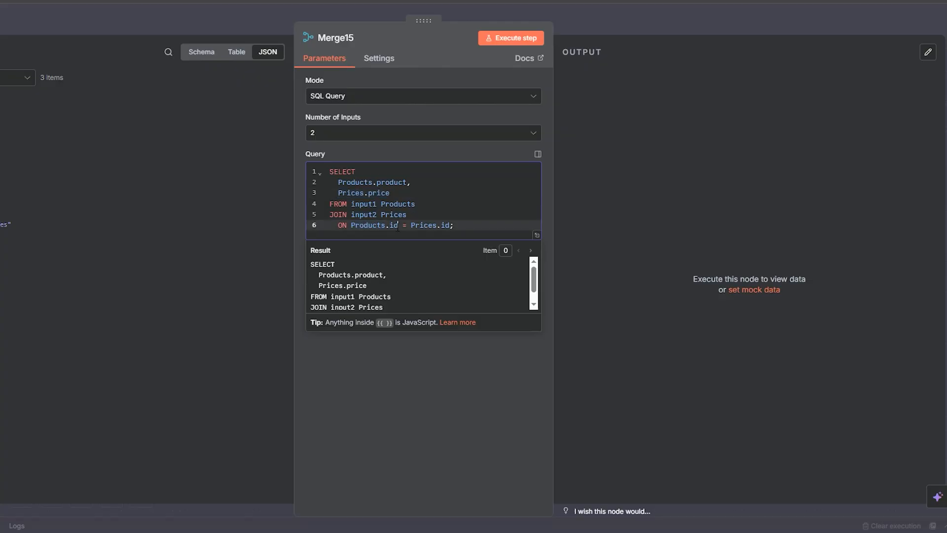
pyautogui.doubleClick(371, 225)
pyautogui.click(395, 226)
pyautogui.doubleClick(364, 204)
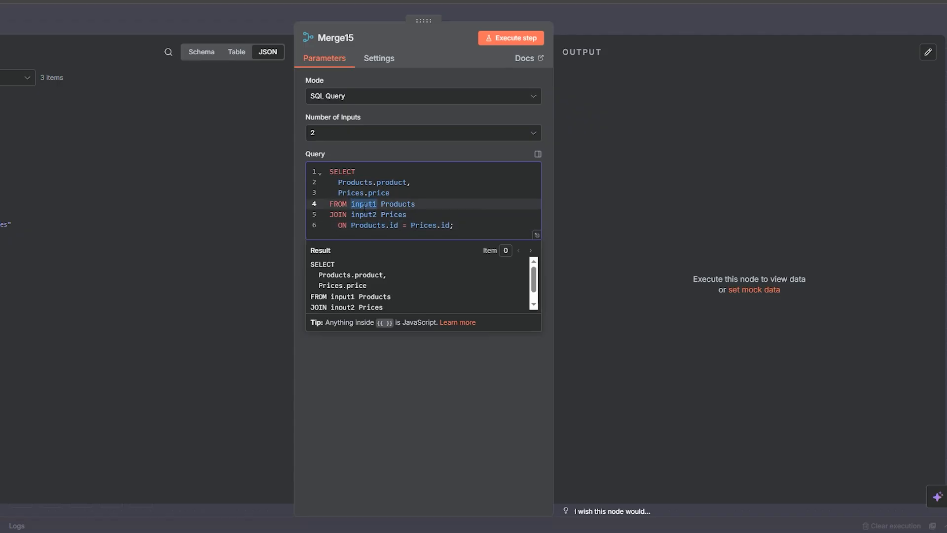
pyautogui.click(440, 225)
pyautogui.click(341, 214)
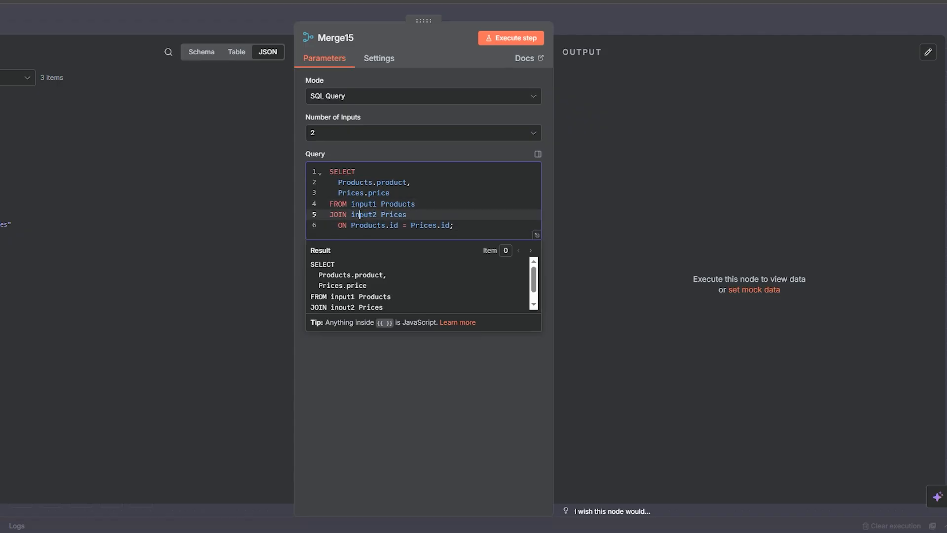
pyautogui.doubleClick(364, 215)
# Step: Execute the Merge15 node with its SQL query joining Products and Prices, and close the node
pyautogui.click(595, 200)
pyautogui.click(514, 40)
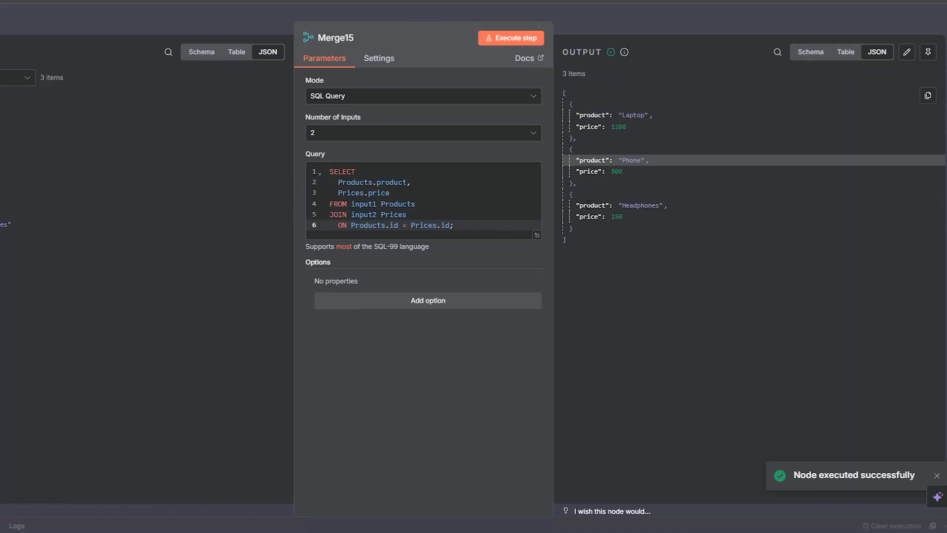
pyautogui.click(610, 15)
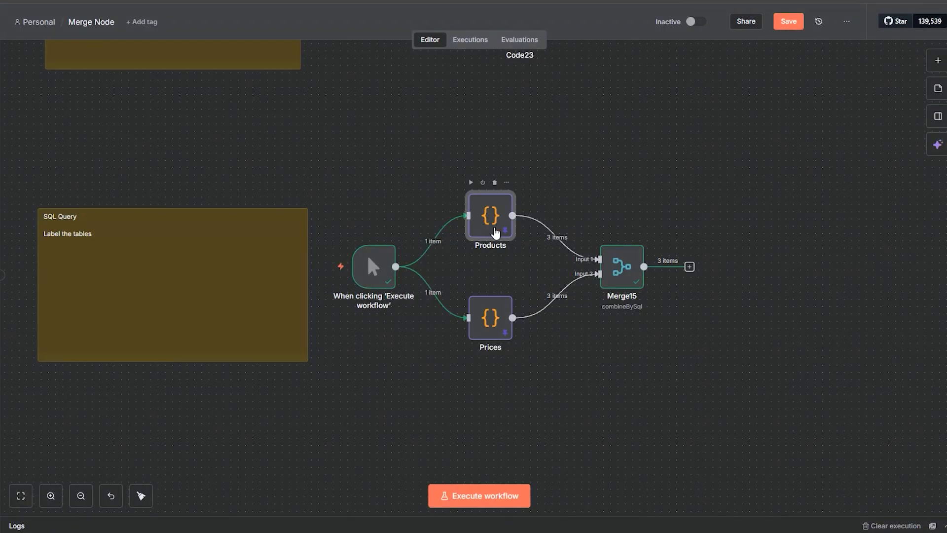
# Step: Inspect the code and pinned output of the Products and Prices nodes, comparing their id, product and price fields
pyautogui.doubleClick(493, 228)
pyautogui.click(312, 226)
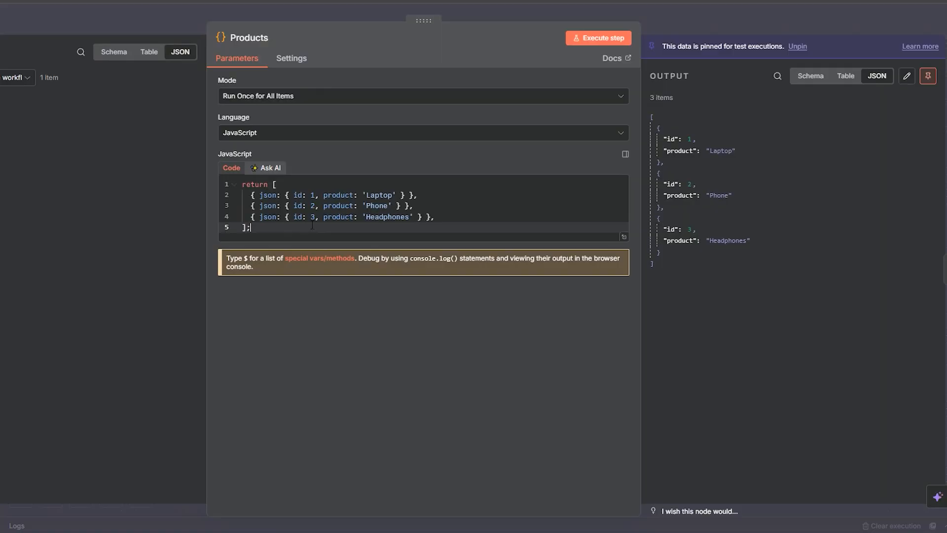
pyautogui.click(299, 196)
pyautogui.doubleClick(339, 196)
pyautogui.click(659, 24)
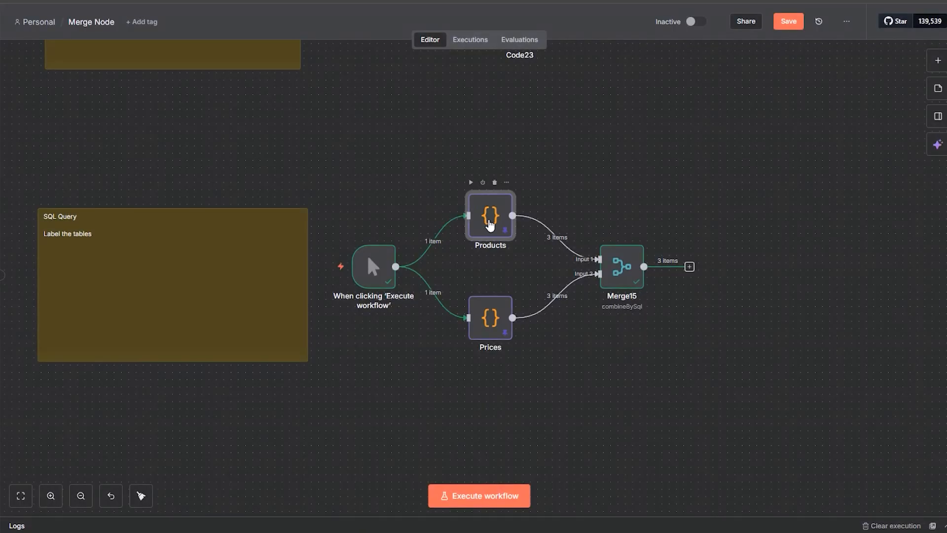
pyautogui.doubleClick(498, 314)
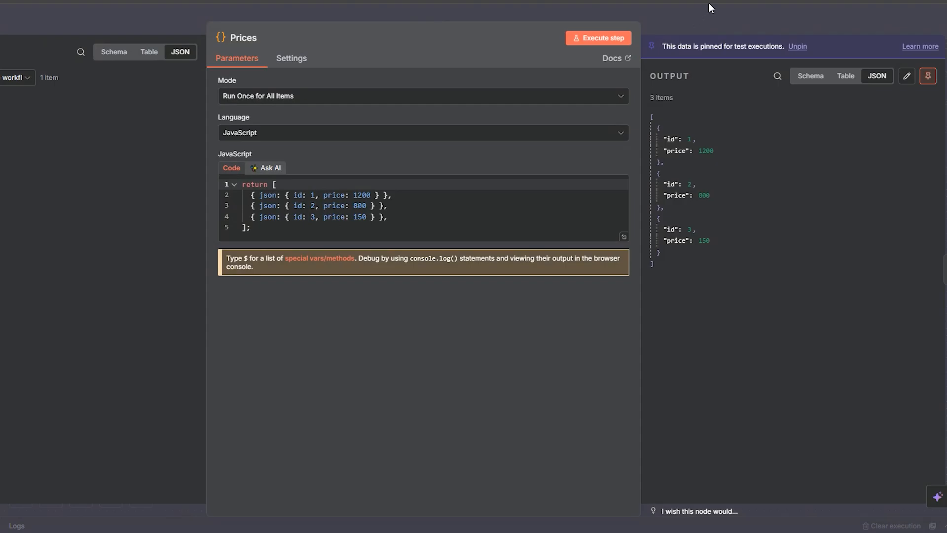
pyautogui.click(692, 24)
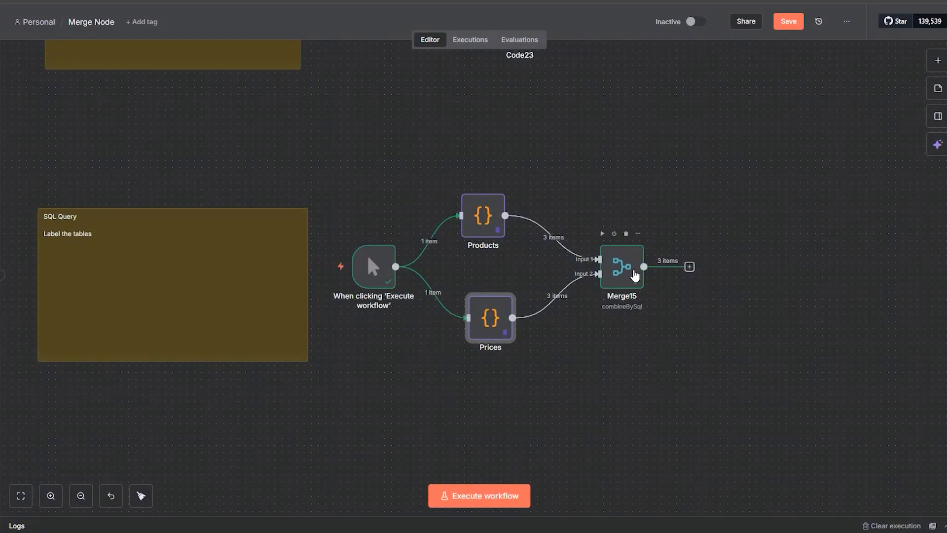
# Step: Reopen Merge15, highlight its entire SQL query alongside the output, and close the node
pyautogui.doubleClick(629, 277)
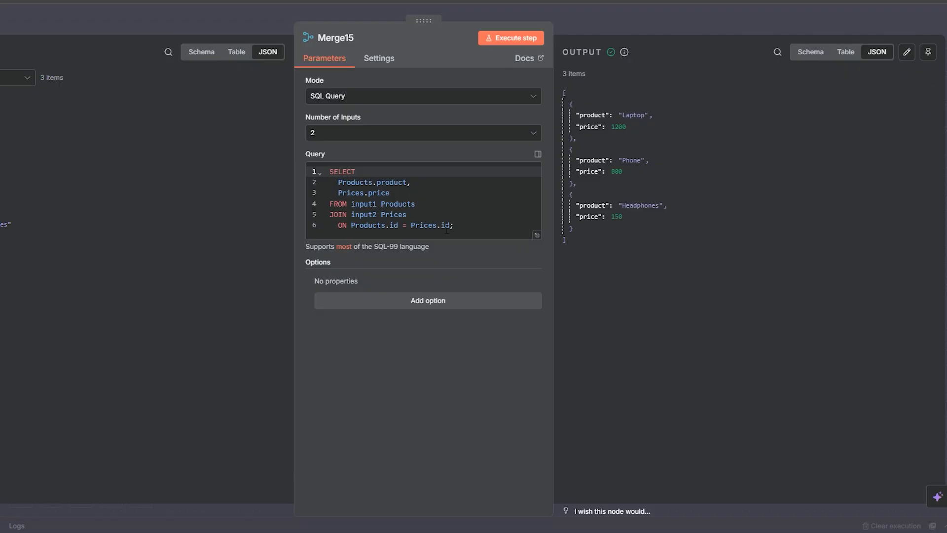
pyautogui.moveTo(508, 228); pyautogui.dragTo(303, 169)
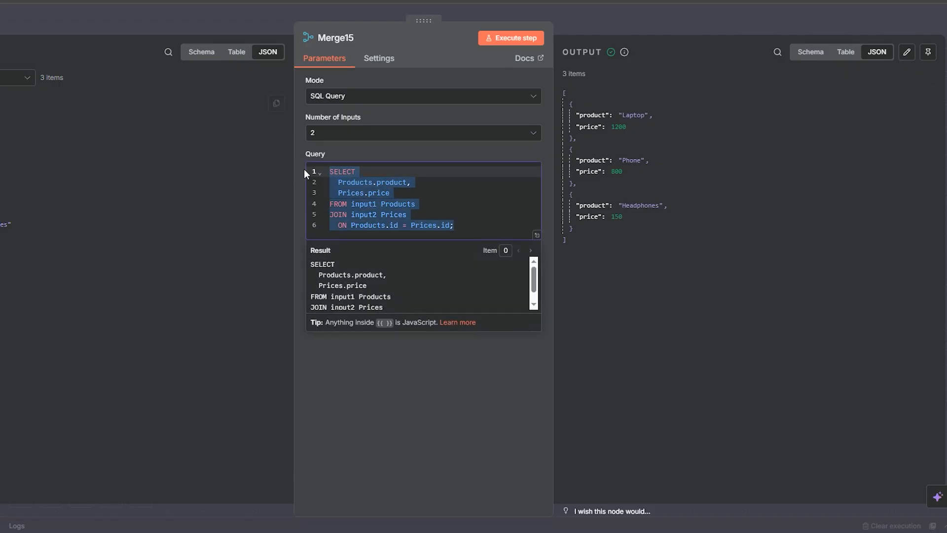
pyautogui.click(606, 12)
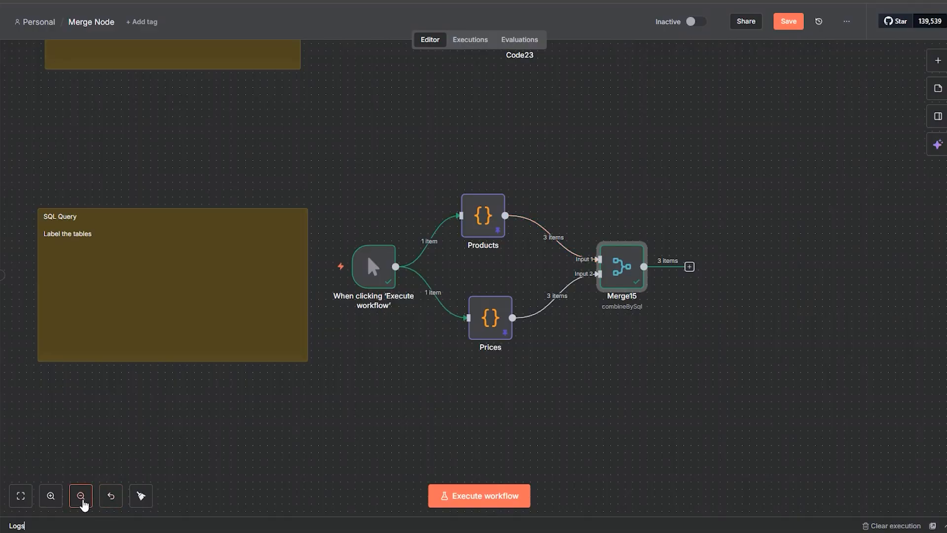
# Step: Survey the whole workflow from the SQL Query example back up to the first Append examples
pyautogui.click(81, 498)
pyautogui.click(82, 500)
pyautogui.click(84, 503)
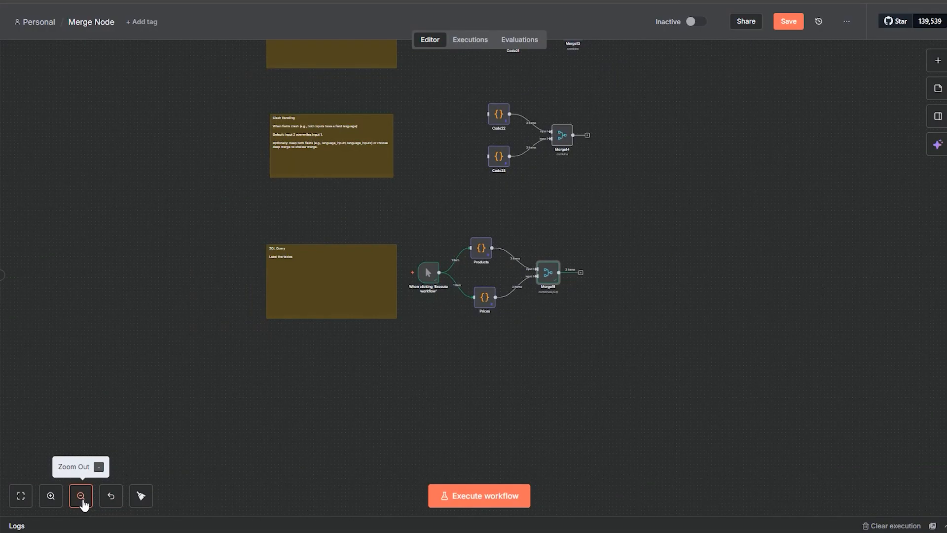
pyautogui.click(85, 501)
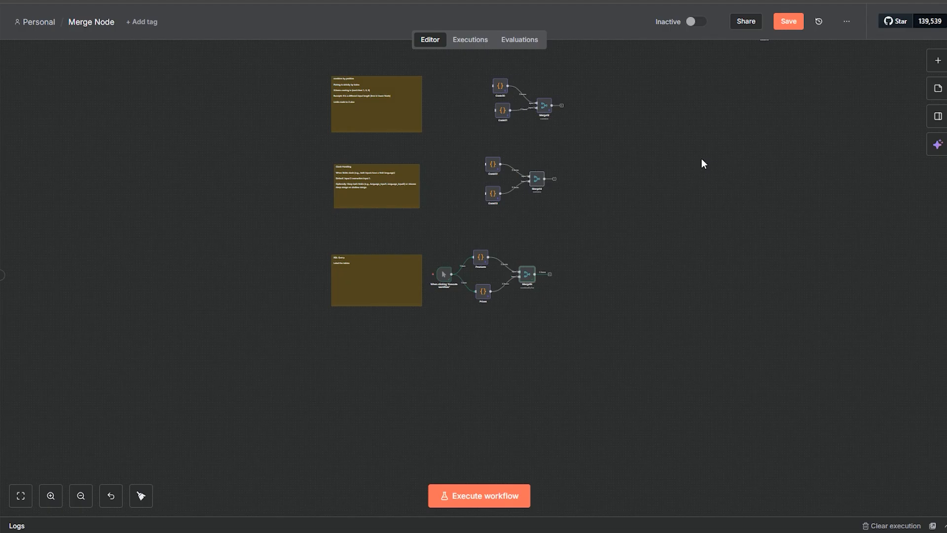
pyautogui.moveTo(702, 158); pyautogui.dragTo(645, 251)
pyautogui.moveTo(696, 131); pyautogui.dragTo(631, 366)
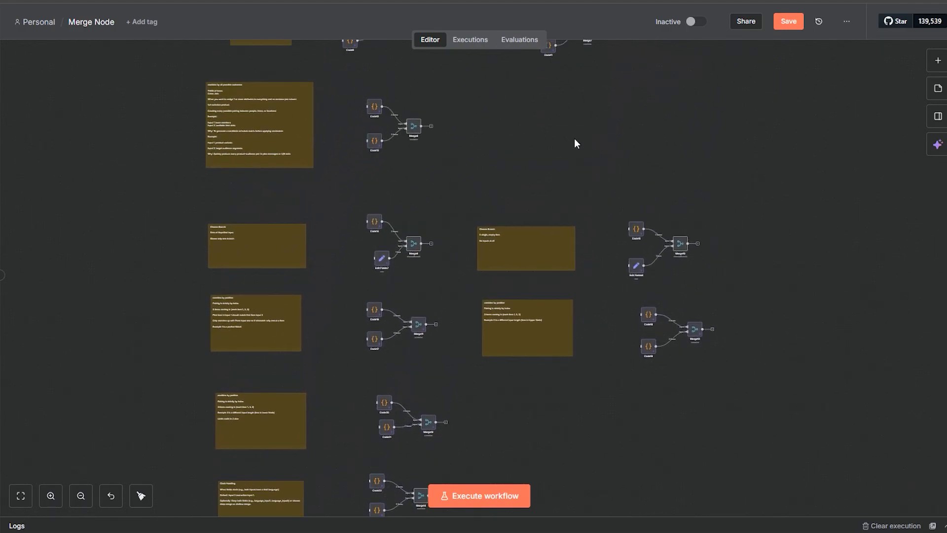
pyautogui.moveTo(575, 143); pyautogui.dragTo(570, 335)
pyautogui.moveTo(505, 110); pyautogui.dragTo(507, 342)
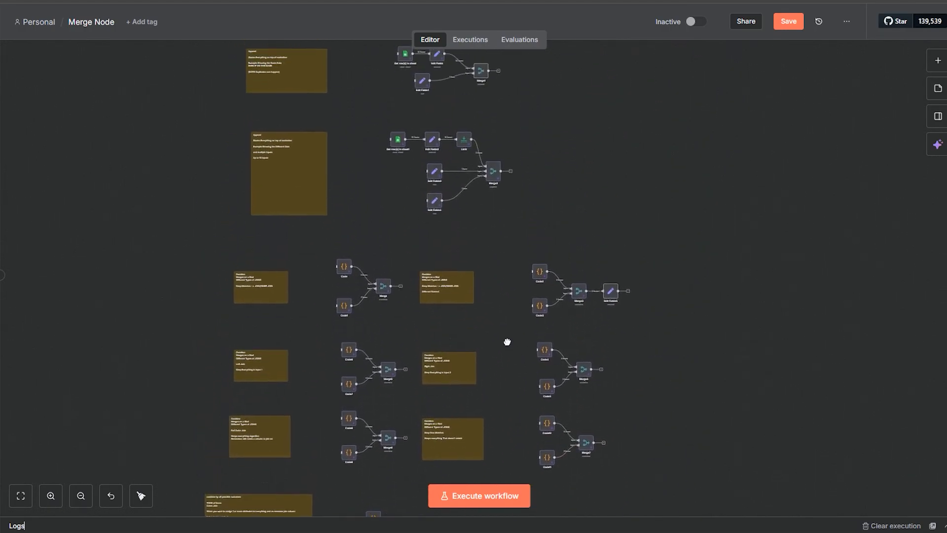
pyautogui.scroll(5, 565, 173)
# Step: Review the notes of the two Append examples and of the Combine examples for inner, left and right joins
pyautogui.click(59, 499)
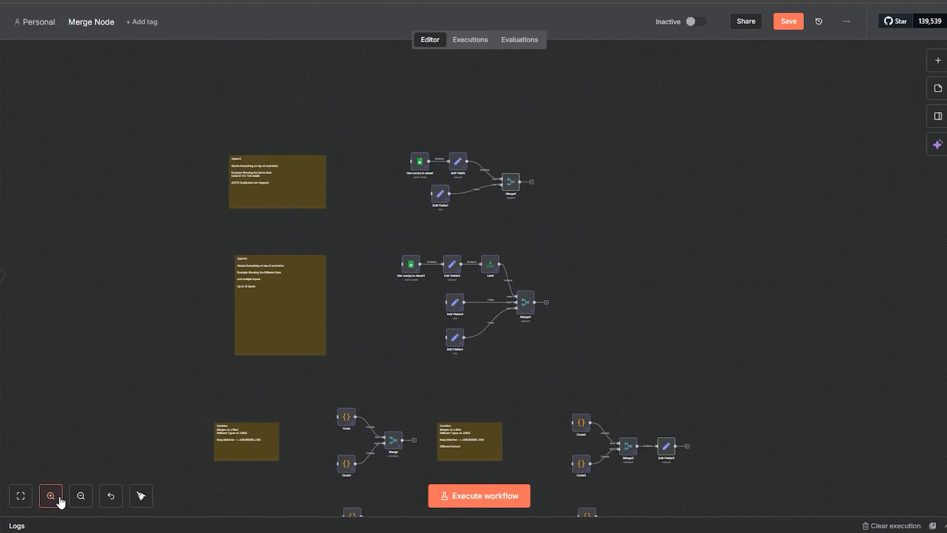
pyautogui.click(59, 498)
pyautogui.moveTo(296, 202); pyautogui.dragTo(578, 218)
pyautogui.moveTo(493, 132); pyautogui.dragTo(512, 212)
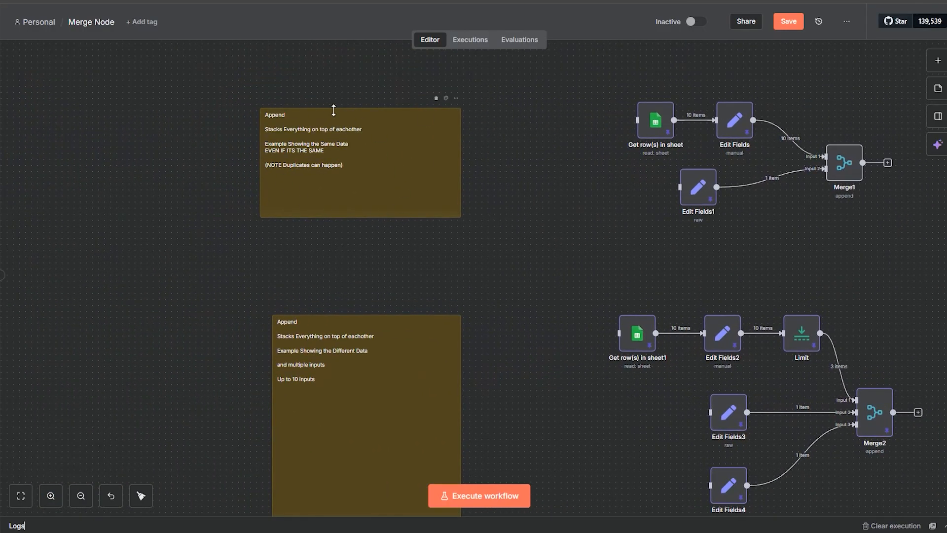
pyautogui.hscroll(-5, 845, 245)
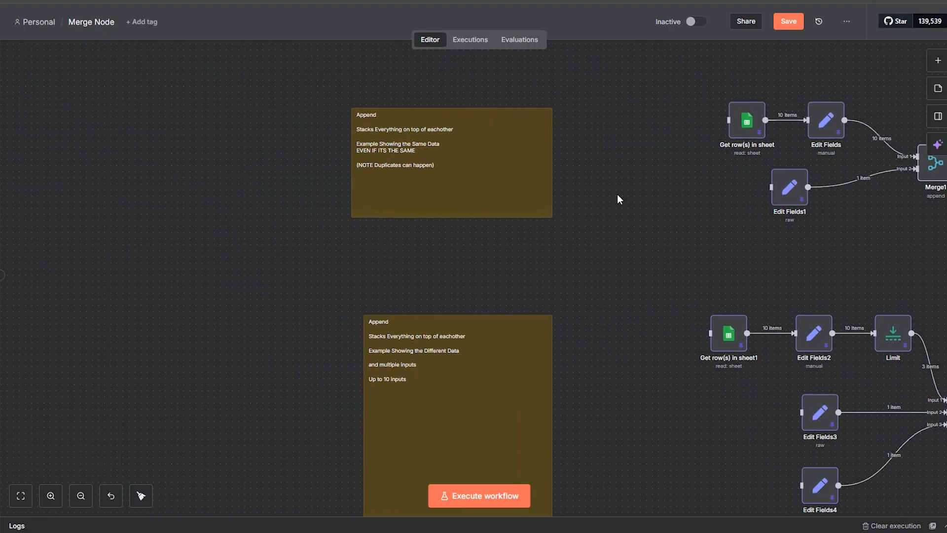
pyautogui.scroll(-5, 621, 279)
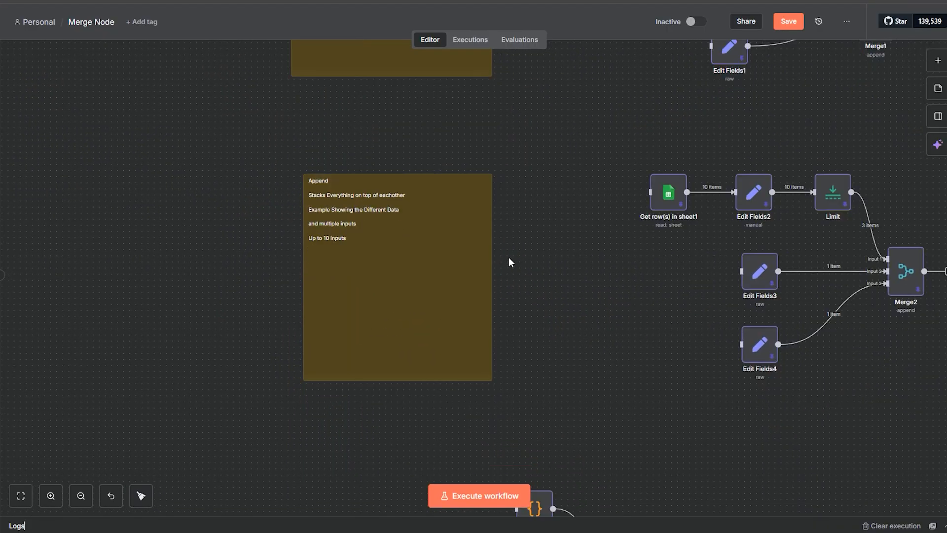
pyautogui.moveTo(642, 420); pyautogui.dragTo(598, 143)
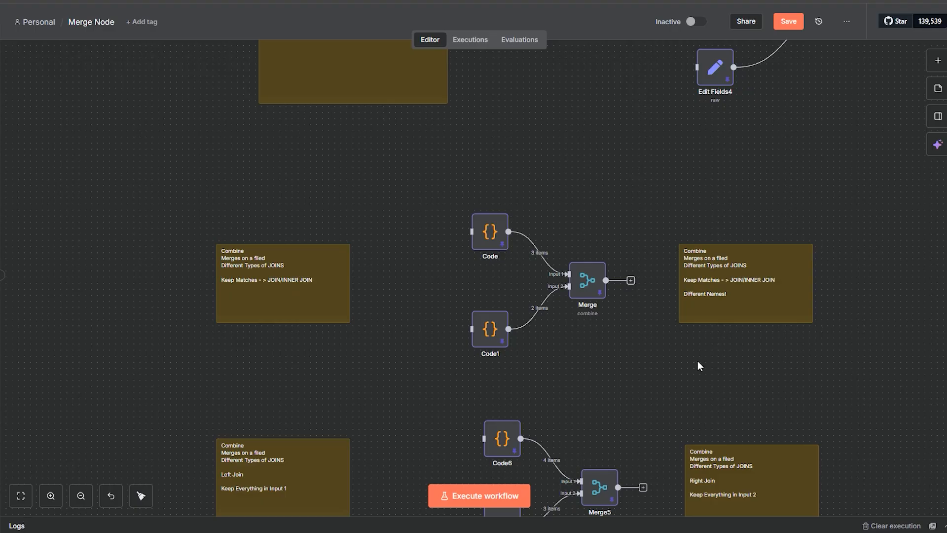
pyautogui.scroll(-3, 747, 380)
pyautogui.hscroll(4, 747, 381)
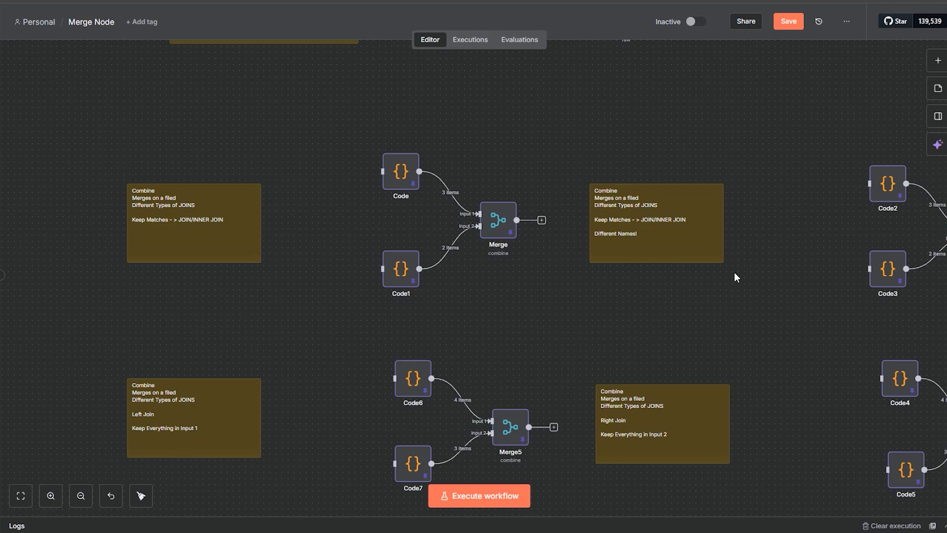
pyautogui.scroll(-5, 575, 327)
pyautogui.hscroll(-2, 575, 328)
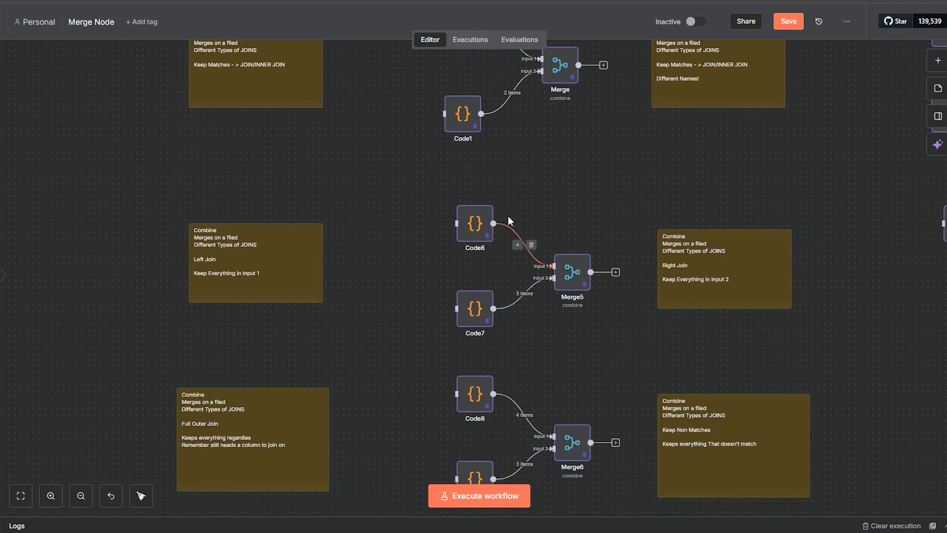
# Step: Shift Code6 slightly left in the Left Join example and Code5 slightly up in the Right Join example
pyautogui.moveTo(478, 239)
pyautogui.mouseDown()
pyautogui.moveTo(487, 291)
pyautogui.moveTo(434, 217)
pyautogui.moveTo(469, 242)
pyautogui.mouseUp()
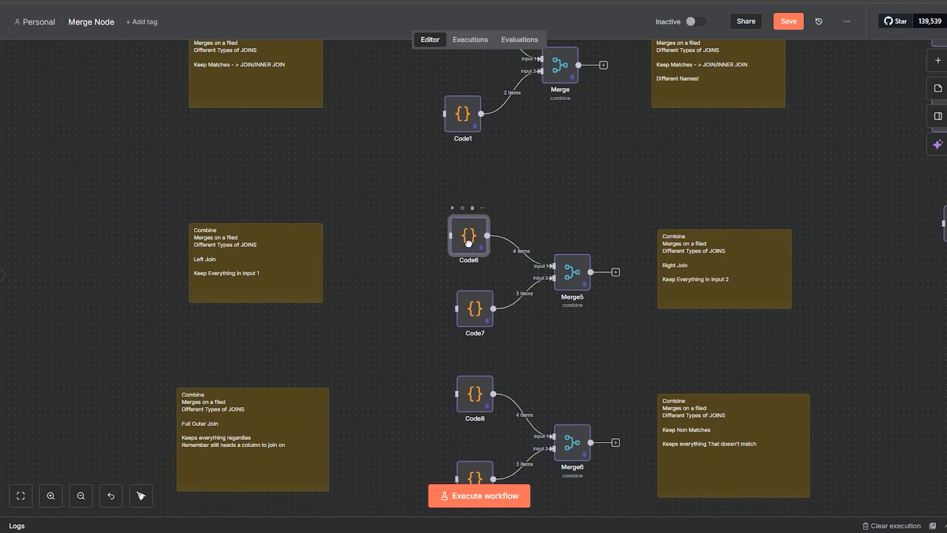
pyautogui.moveTo(747, 345); pyautogui.dragTo(562, 291)
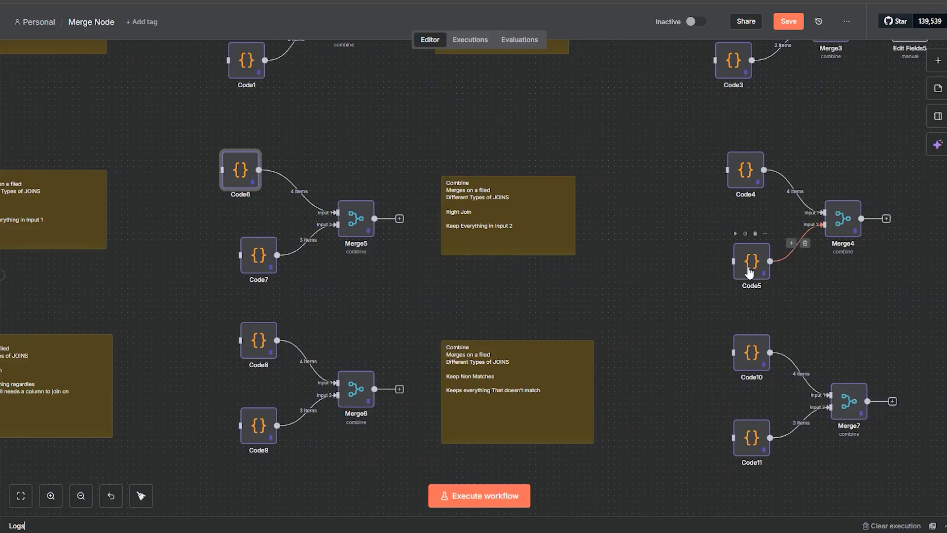
pyautogui.moveTo(749, 272)
pyautogui.mouseDown()
pyautogui.moveTo(694, 264)
pyautogui.moveTo(747, 281)
pyautogui.moveTo(749, 253)
pyautogui.mouseUp()
# Step: Nudge Code8 slightly left and down, and Code9 slightly left, in the Full Outer Join example
pyautogui.moveTo(582, 317); pyautogui.dragTo(804, 213)
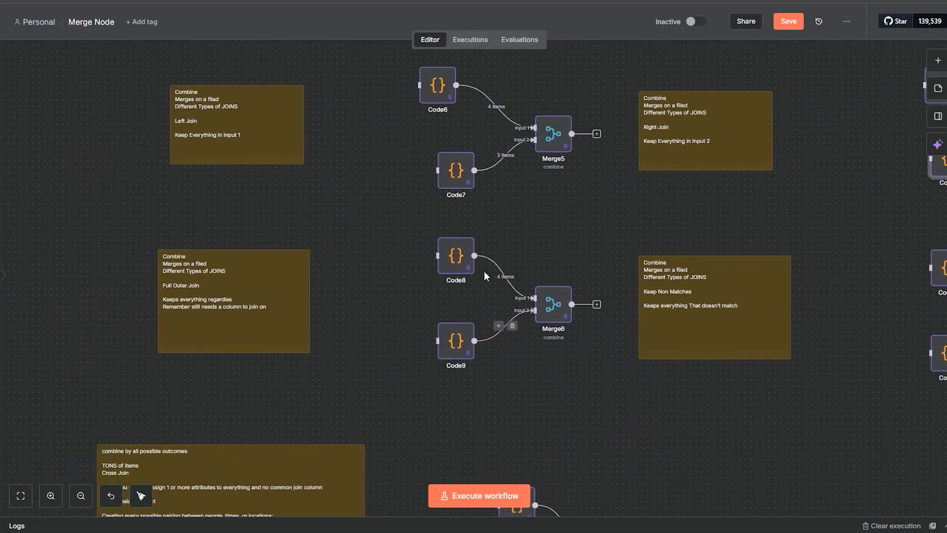
pyautogui.moveTo(459, 265); pyautogui.dragTo(453, 268)
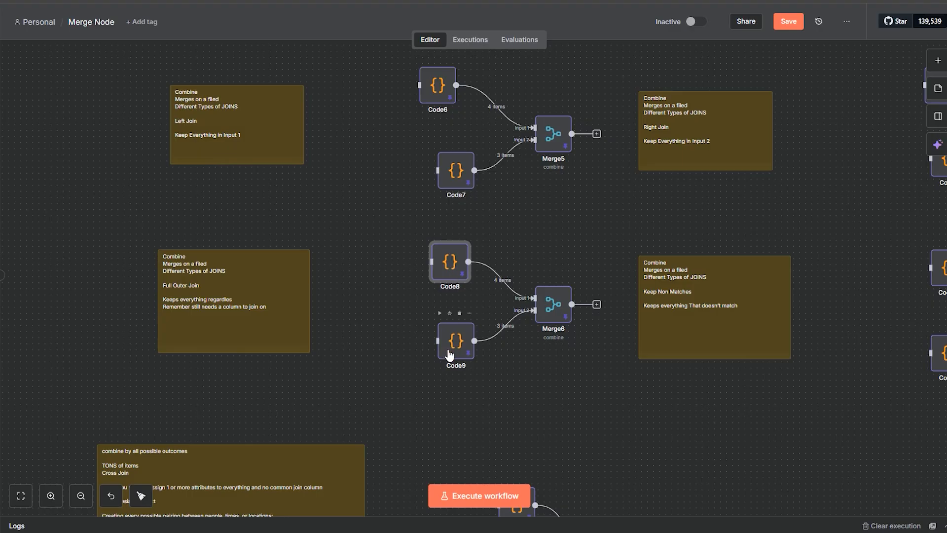
pyautogui.moveTo(452, 347); pyautogui.dragTo(440, 347)
pyautogui.moveTo(742, 398); pyautogui.dragTo(622, 367)
pyautogui.click(327, 235)
pyautogui.moveTo(327, 235)
pyautogui.mouseDown()
pyautogui.moveTo(315, 225)
pyautogui.moveTo(328, 241)
pyautogui.mouseUp()
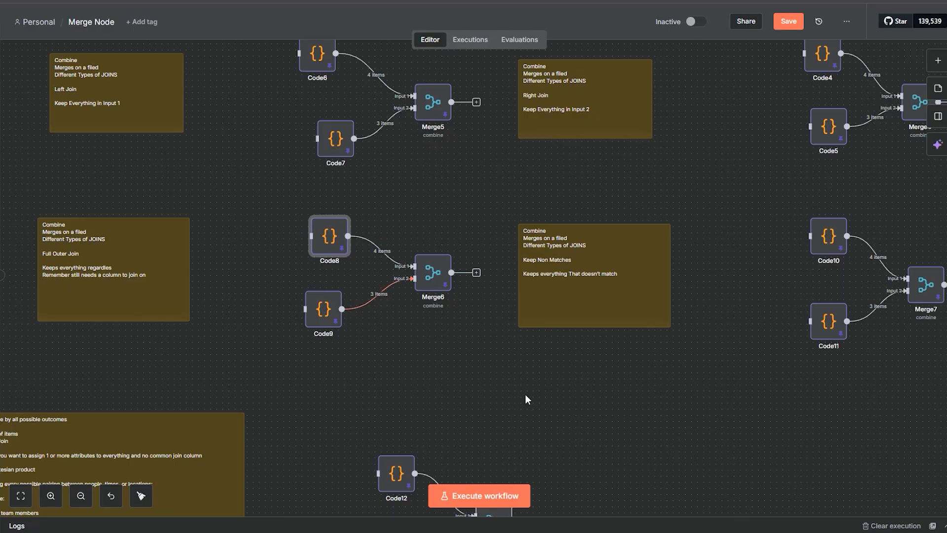
# Step: Review the Keep Non Matches example, and move Code12 slightly up in the combine by all possible outcomes example
pyautogui.moveTo(775, 373); pyautogui.dragTo(666, 351)
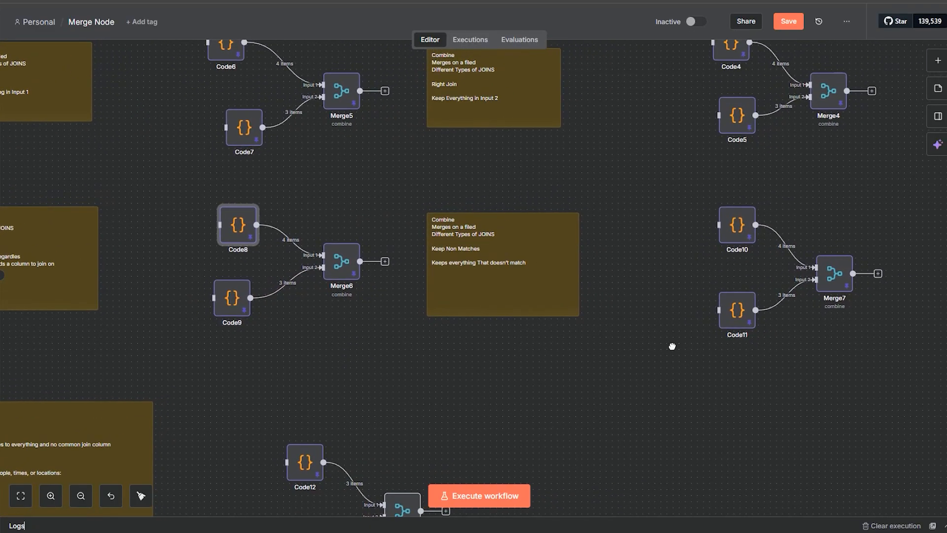
pyautogui.moveTo(606, 356); pyautogui.dragTo(620, 356)
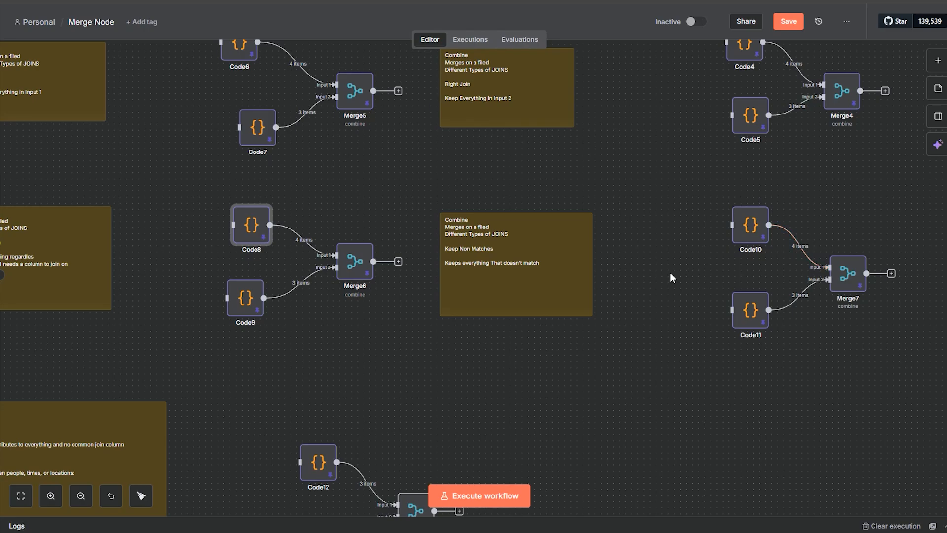
pyautogui.moveTo(454, 403); pyautogui.dragTo(692, 232)
pyautogui.moveTo(430, 406); pyautogui.dragTo(457, 355)
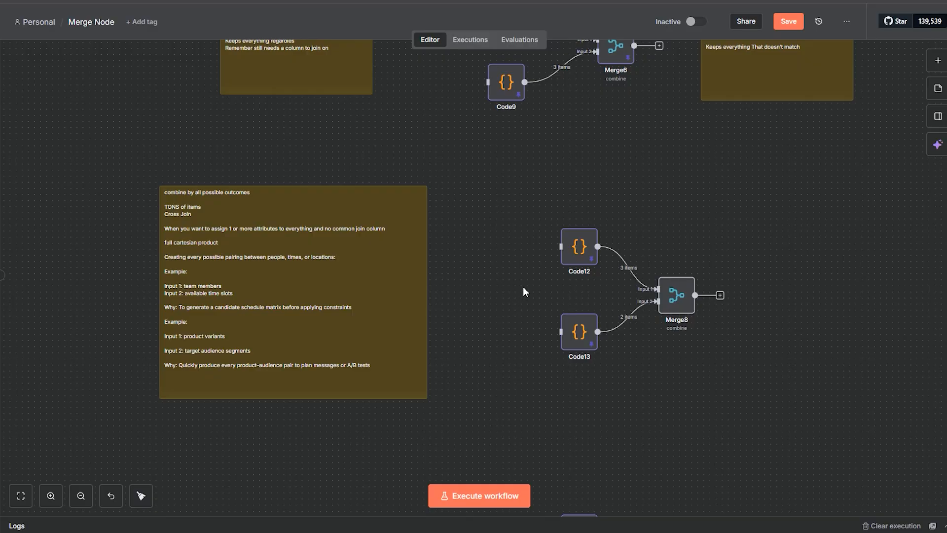
pyautogui.moveTo(570, 251); pyautogui.dragTo(569, 239)
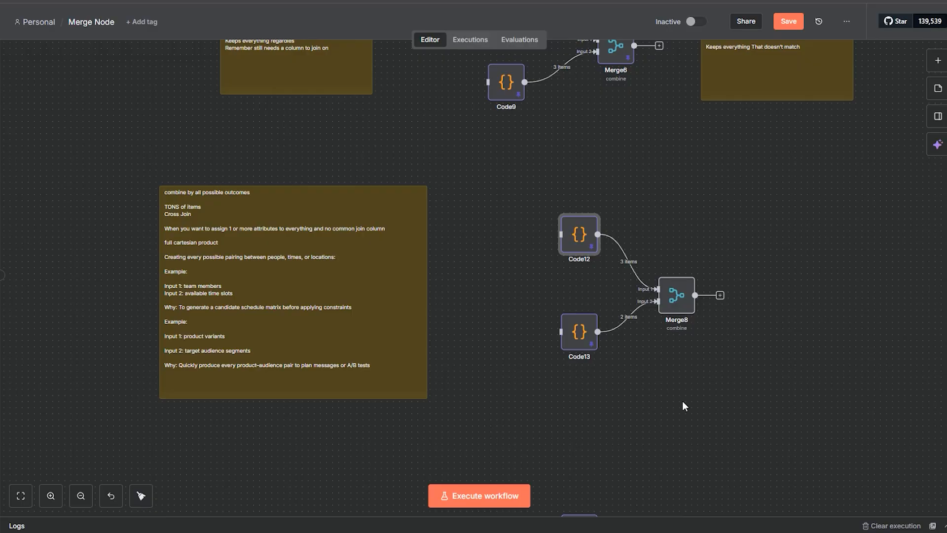
# Step: Shift Code14 and Edit Fields7 slightly left in the first Choose Branch example, and review the second Choose Branch example
pyautogui.moveTo(683, 402); pyautogui.dragTo(700, 251)
pyautogui.moveTo(702, 358); pyautogui.dragTo(691, 203)
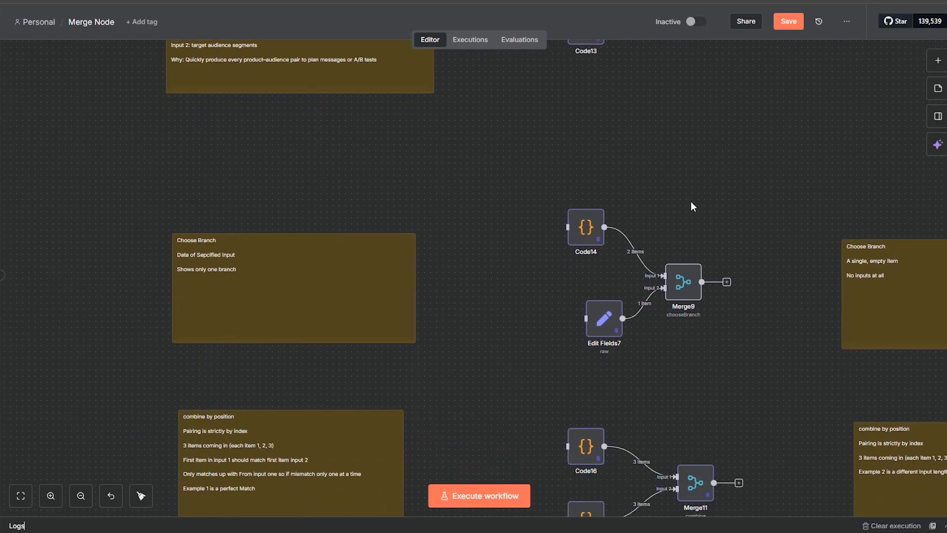
pyautogui.moveTo(526, 384); pyautogui.dragTo(440, 336)
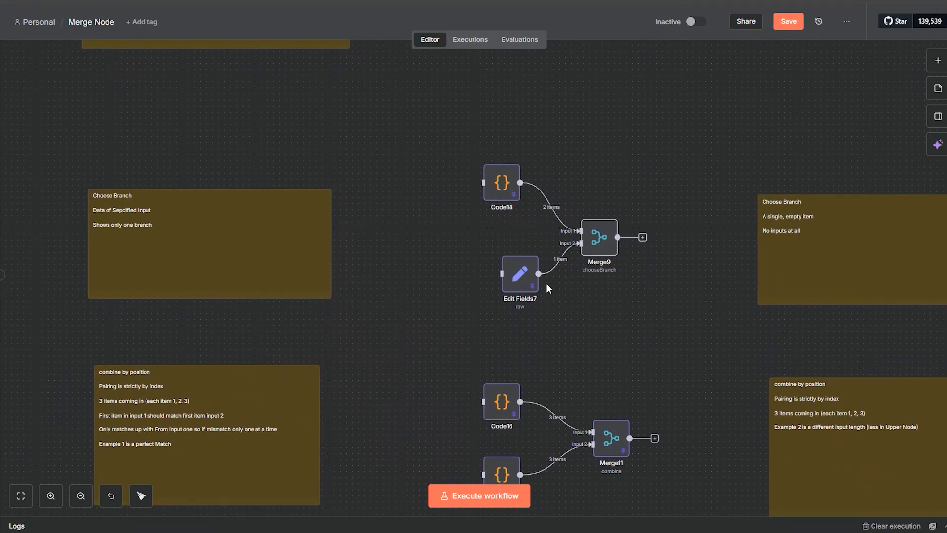
pyautogui.moveTo(519, 276)
pyautogui.mouseDown()
pyautogui.moveTo(469, 334)
pyautogui.moveTo(502, 273)
pyautogui.mouseUp()
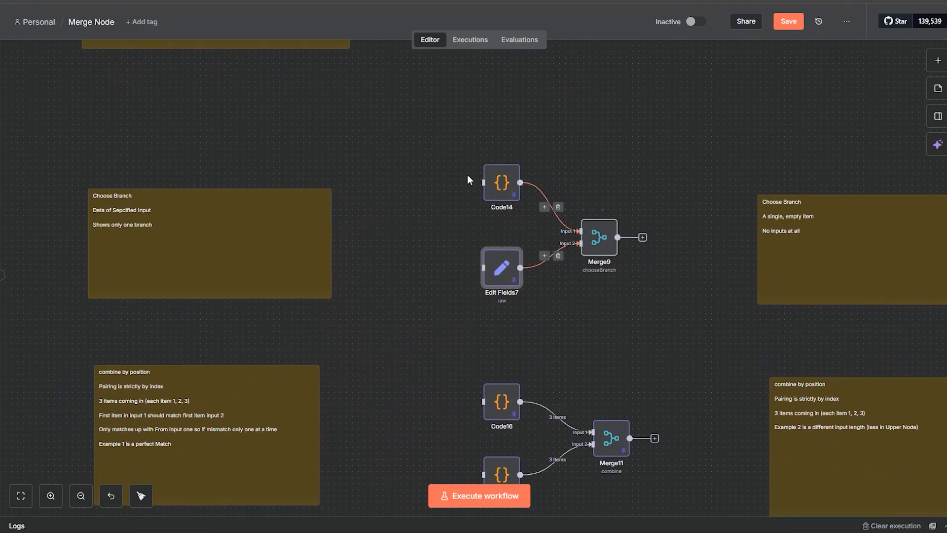
pyautogui.moveTo(507, 183); pyautogui.dragTo(495, 178)
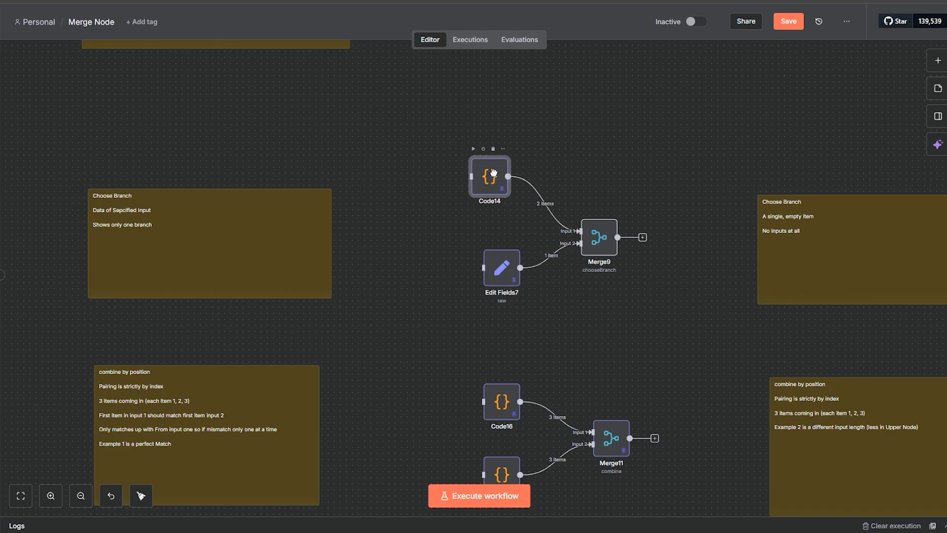
pyautogui.moveTo(503, 275); pyautogui.dragTo(490, 275)
pyautogui.hscroll(5, 830, 220)
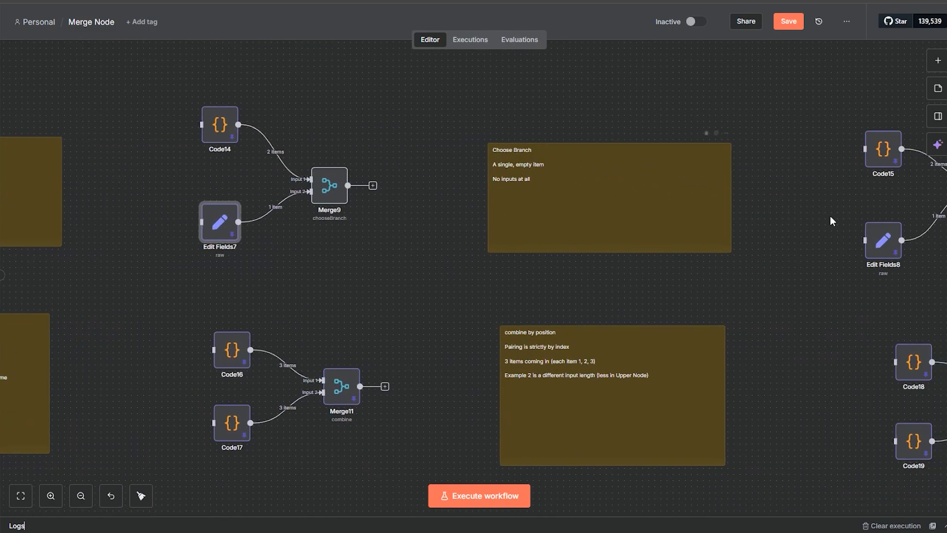
pyautogui.hscroll(5, 798, 245)
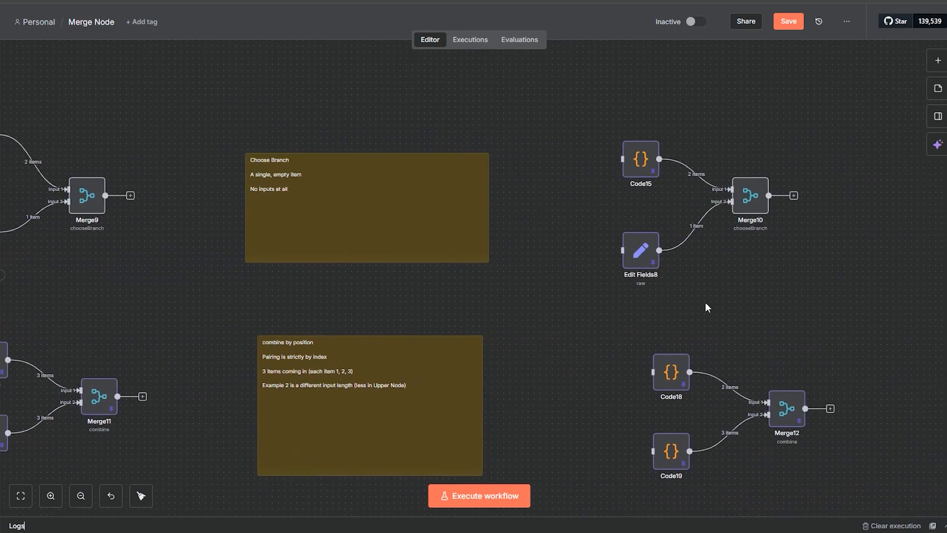
# Step: Move Code16 and Code17 further left and spread them apart vertically in the first combine by position example
pyautogui.moveTo(286, 295); pyautogui.dragTo(740, 171)
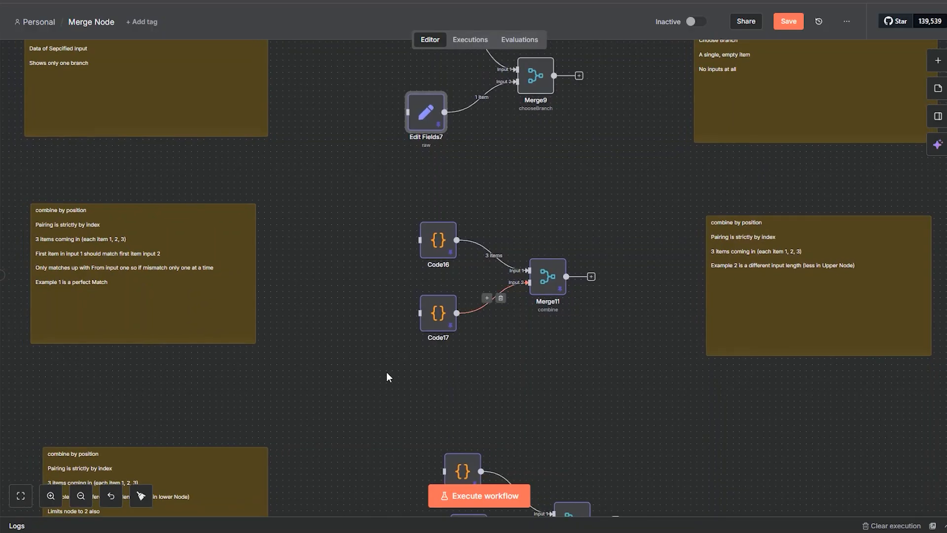
pyautogui.moveTo(387, 373); pyautogui.dragTo(483, 352)
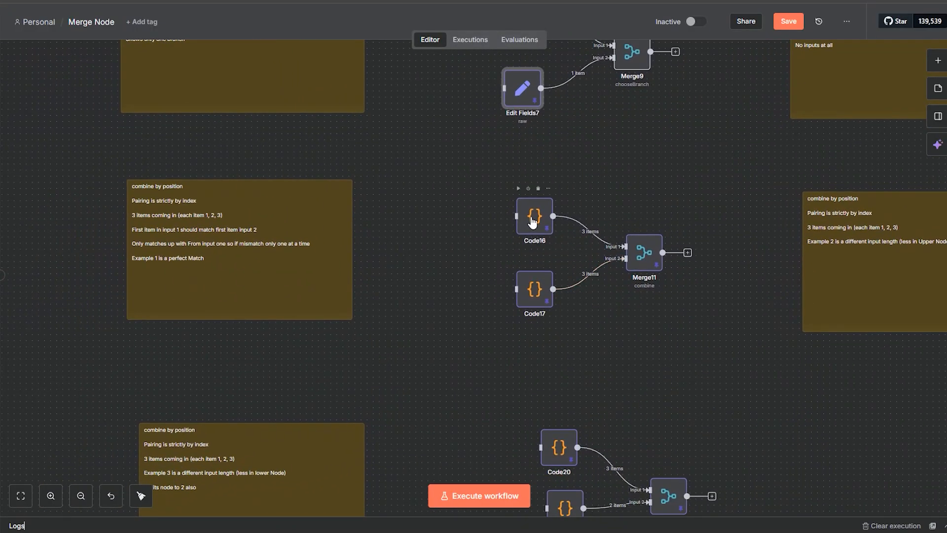
pyautogui.moveTo(531, 222); pyautogui.dragTo(519, 215)
pyautogui.moveTo(536, 295); pyautogui.dragTo(518, 300)
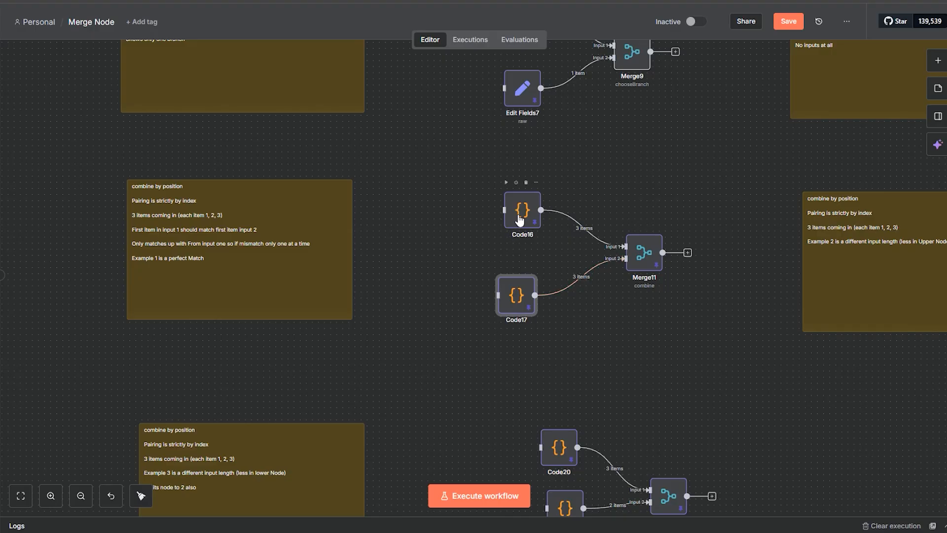
pyautogui.moveTo(518, 214); pyautogui.dragTo(506, 207)
pyautogui.moveTo(516, 298)
pyautogui.mouseDown()
pyautogui.moveTo(511, 321)
pyautogui.moveTo(510, 310)
pyautogui.mouseUp()
pyautogui.moveTo(510, 208); pyautogui.dragTo(492, 201)
pyautogui.moveTo(510, 323); pyautogui.dragTo(479, 317)
pyautogui.moveTo(494, 206)
pyautogui.mouseDown()
pyautogui.moveTo(511, 211)
pyautogui.moveTo(483, 200)
pyautogui.mouseUp()
pyautogui.click(479, 299)
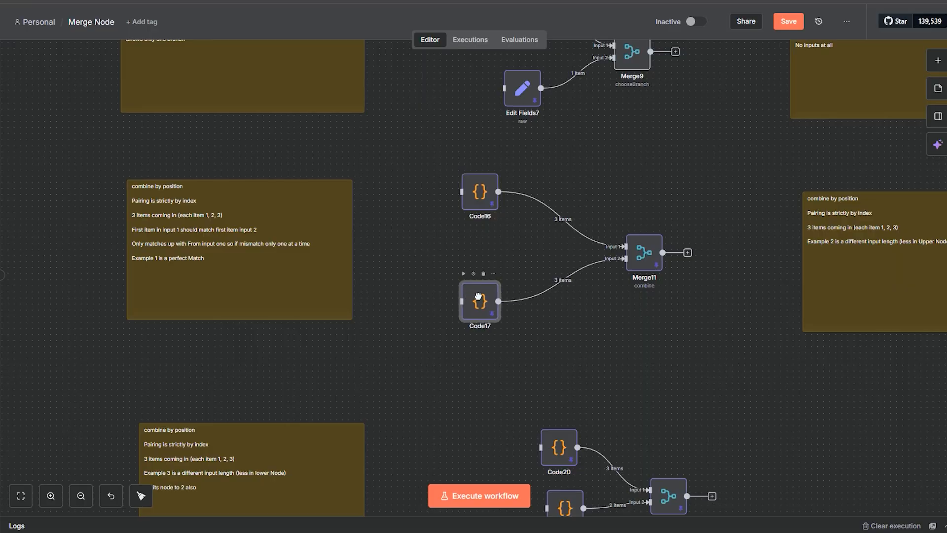
# Step: Shift Code18 slightly left and down in the second combine by position example, where the upper node has fewer items
pyautogui.moveTo(743, 327); pyautogui.dragTo(382, 308)
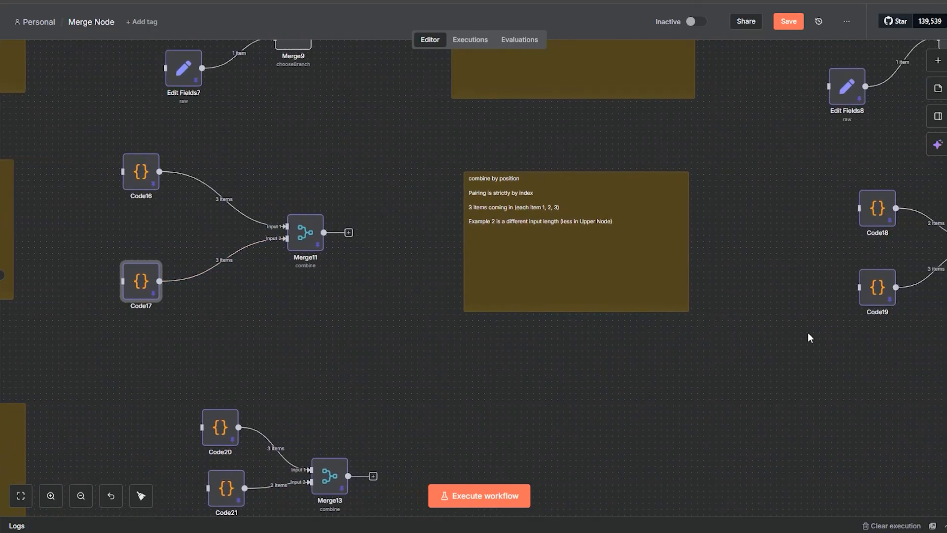
pyautogui.moveTo(807, 333); pyautogui.dragTo(559, 318)
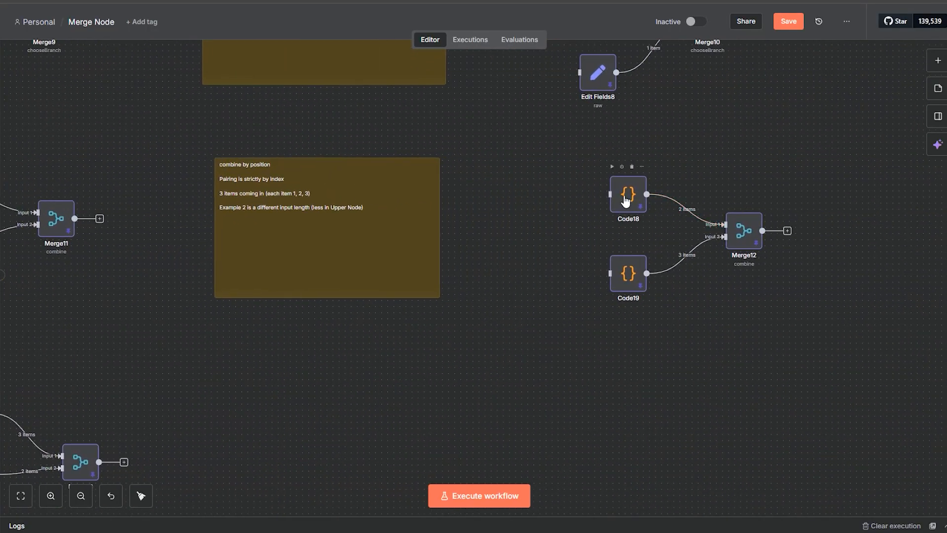
pyautogui.moveTo(626, 197)
pyautogui.mouseDown()
pyautogui.moveTo(635, 200)
pyautogui.moveTo(614, 203)
pyautogui.mouseUp()
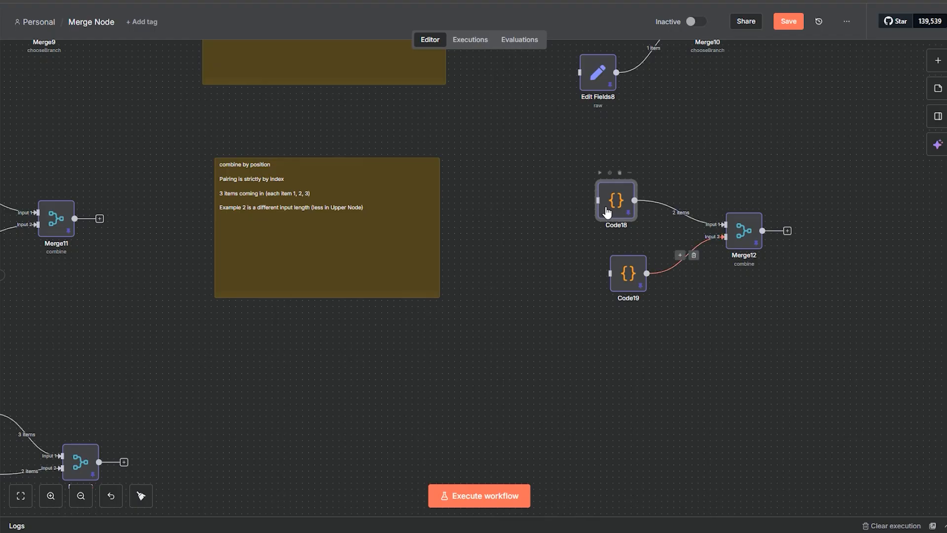
# Step: Spread Code20 and Code21 apart in the third combine by position example, moving Code20 slightly up and Code21 slightly down
pyautogui.moveTo(298, 437); pyautogui.dragTo(703, 272)
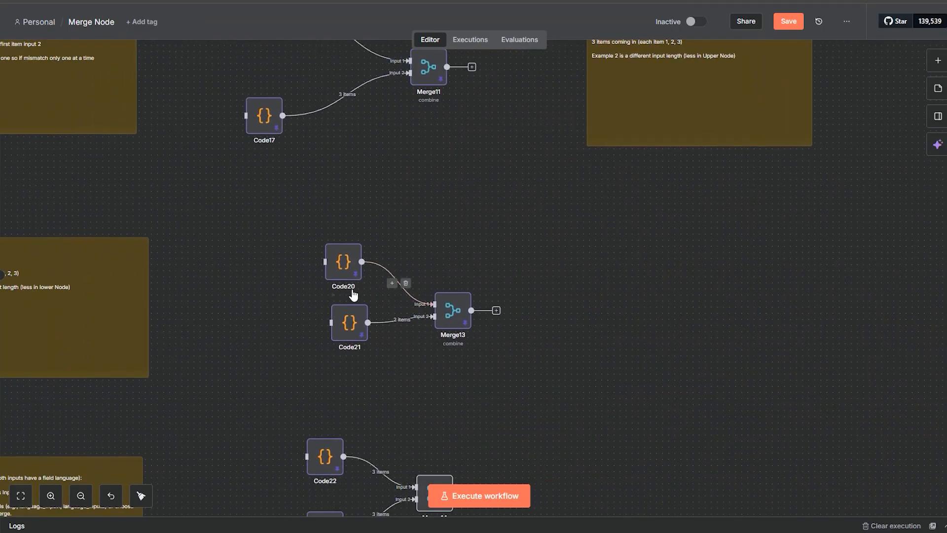
pyautogui.moveTo(347, 268); pyautogui.dragTo(378, 267)
pyautogui.moveTo(346, 313); pyautogui.dragTo(355, 335)
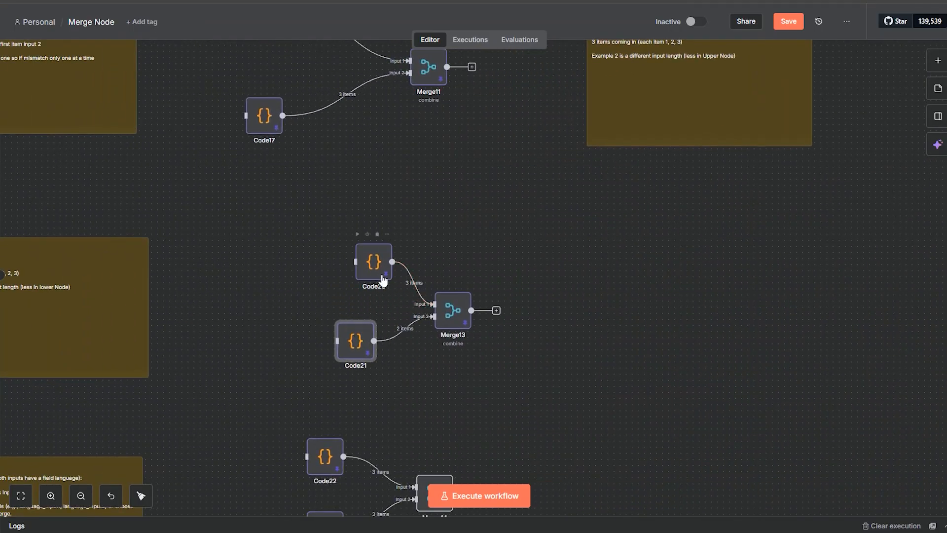
pyautogui.moveTo(381, 275); pyautogui.dragTo(350, 269)
# Step: Review the Clash Handling example, and inspect Merge15's query and output in the SQL Query example
pyautogui.moveTo(299, 318); pyautogui.dragTo(374, 198)
pyautogui.moveTo(322, 384); pyautogui.dragTo(415, 261)
pyautogui.moveTo(414, 178); pyautogui.dragTo(420, 182)
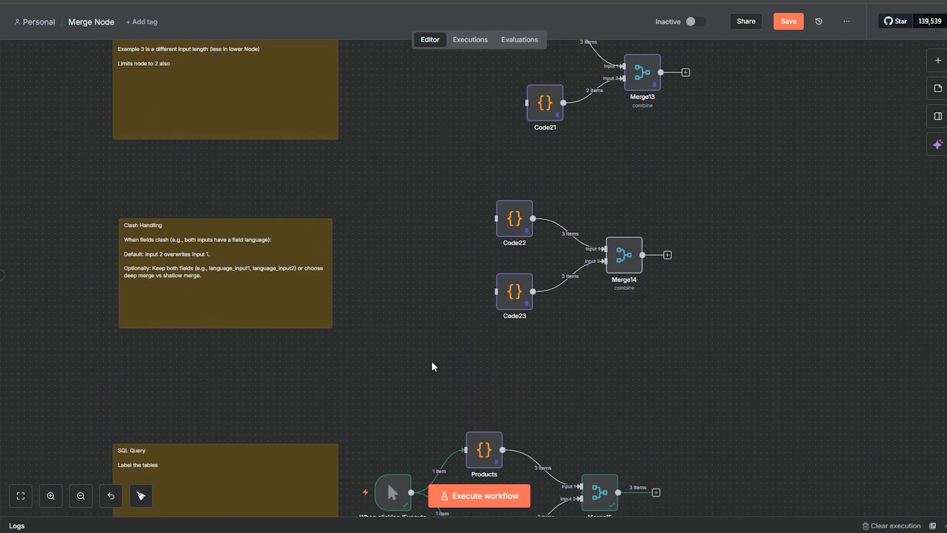
pyautogui.scroll(-3, 427, 348)
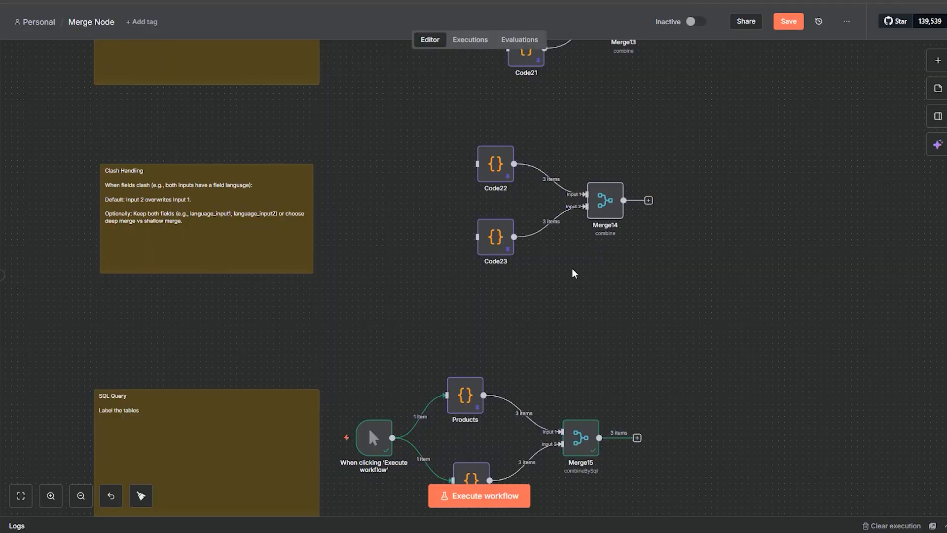
pyautogui.scroll(-5, 716, 370)
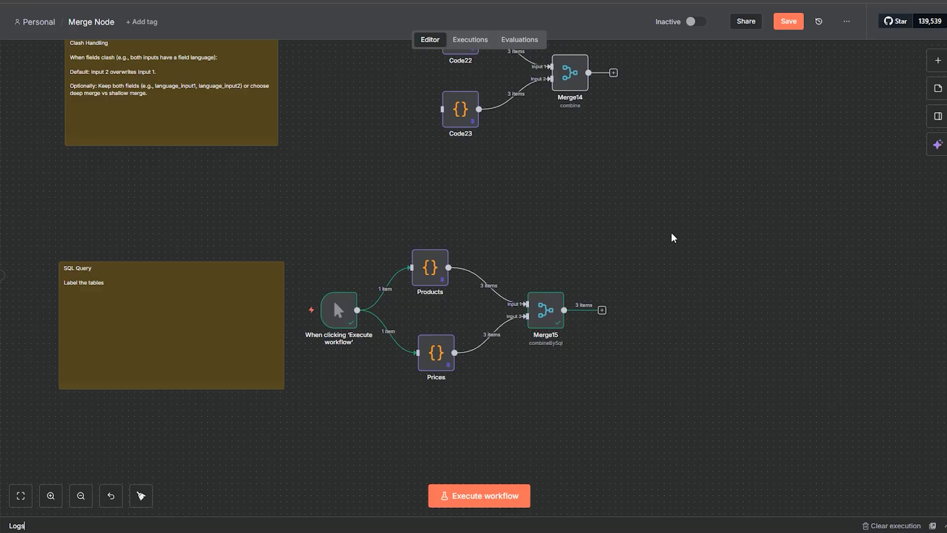
pyautogui.moveTo(674, 237); pyautogui.dragTo(311, 398)
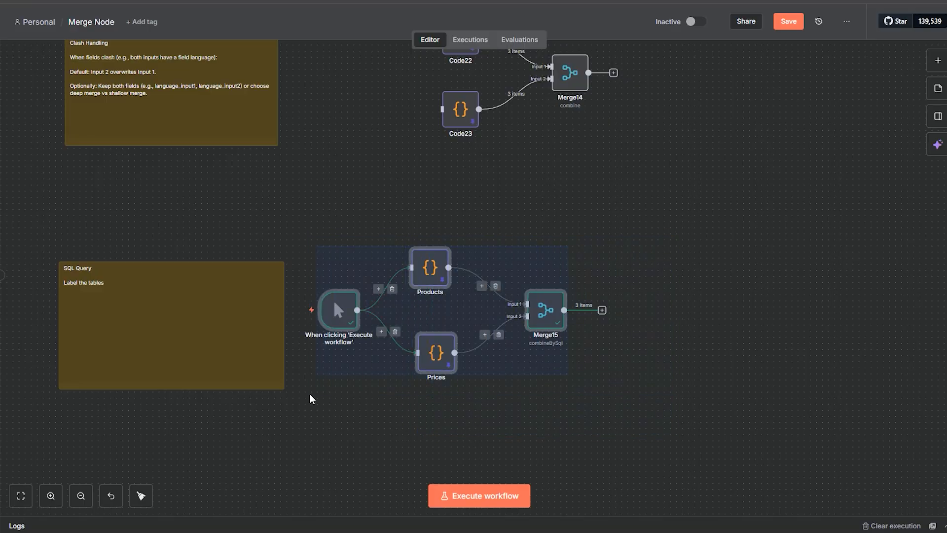
pyautogui.click(321, 402)
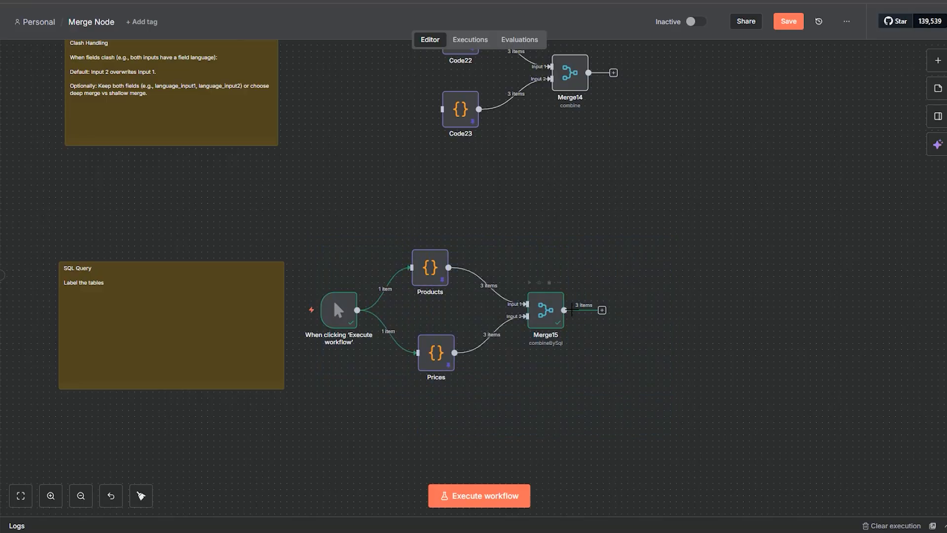
pyautogui.doubleClick(549, 325)
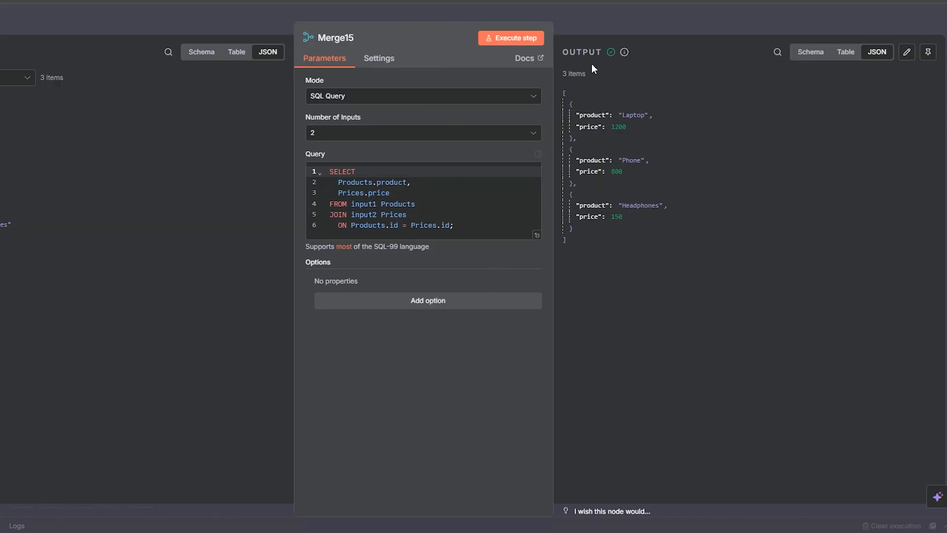
pyautogui.click(612, 28)
pyautogui.moveTo(693, 403); pyautogui.dragTo(726, 320)
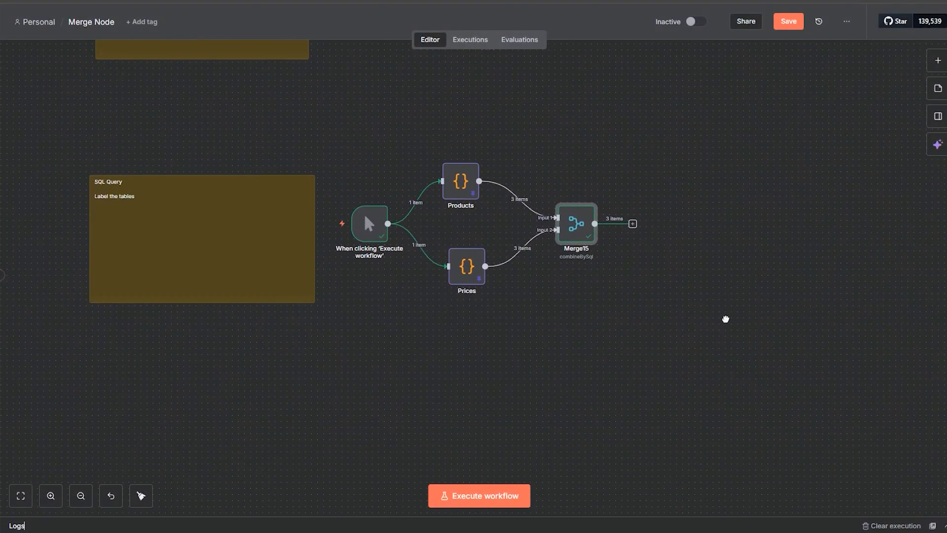